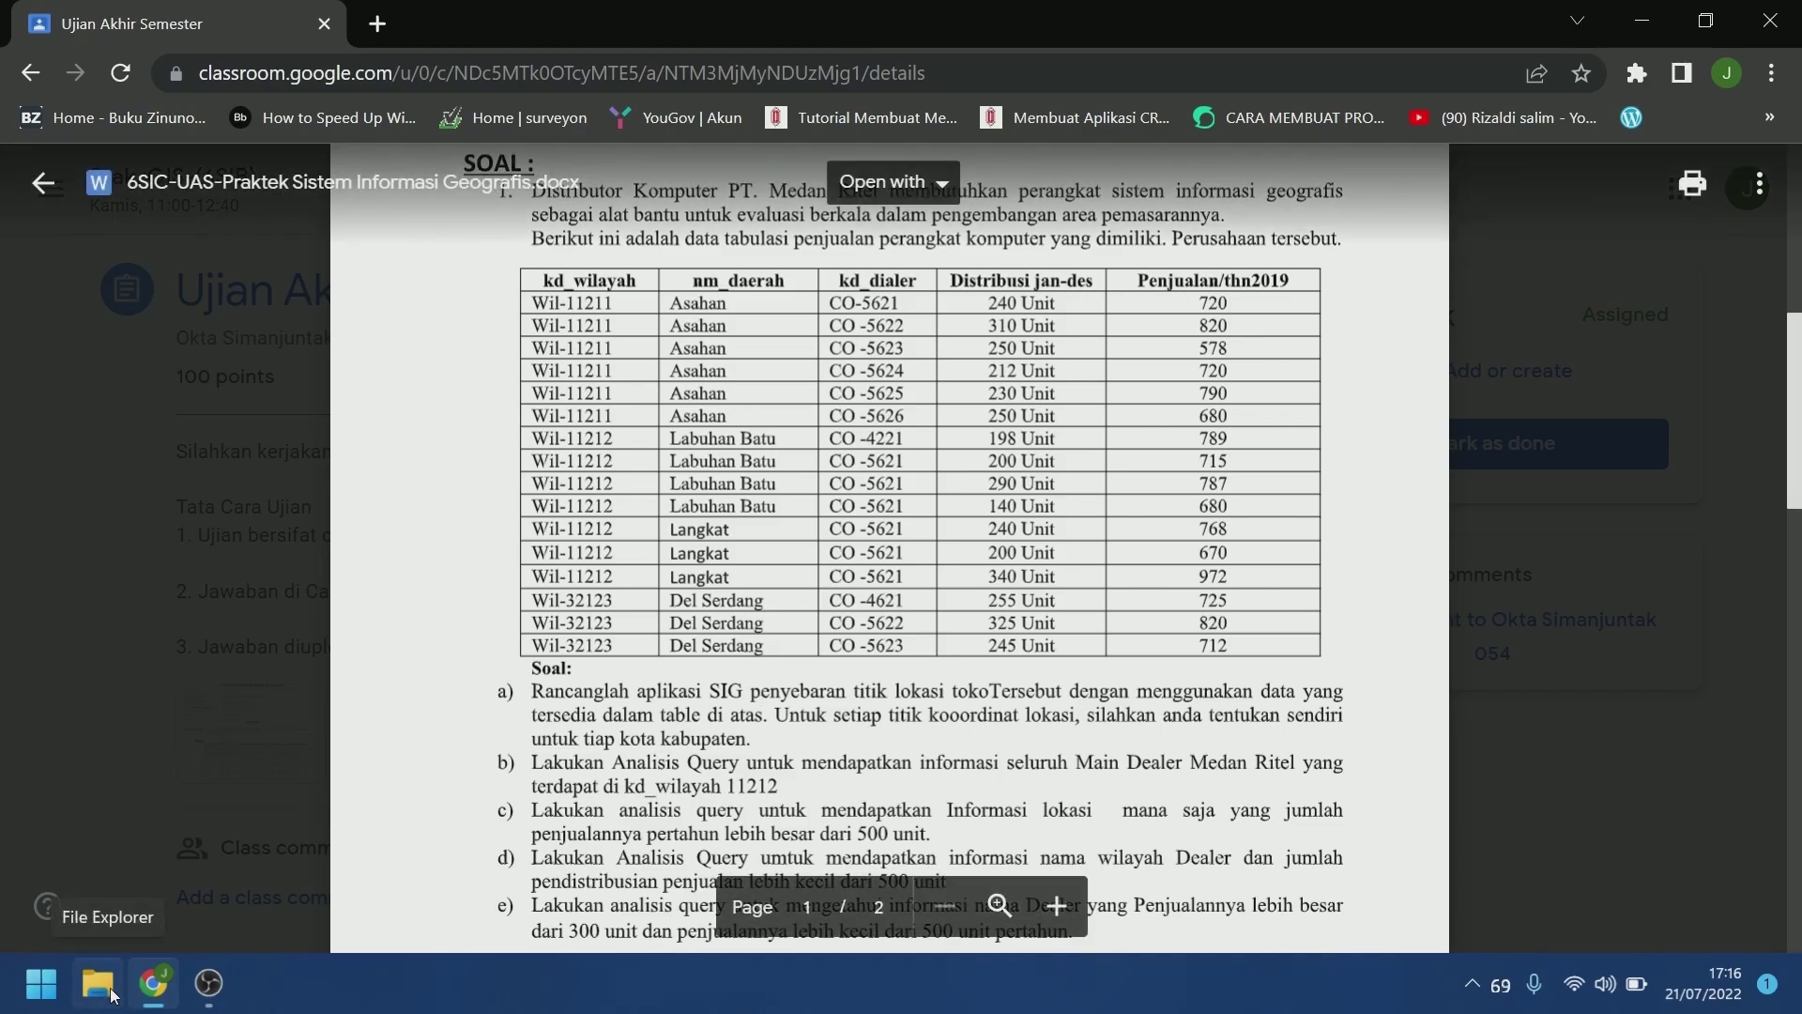
Open the UAS workbook from Semester 6\Prak. Sistem Informasi Geografis\Uas on drive D to review the dealer table
click(98, 983)
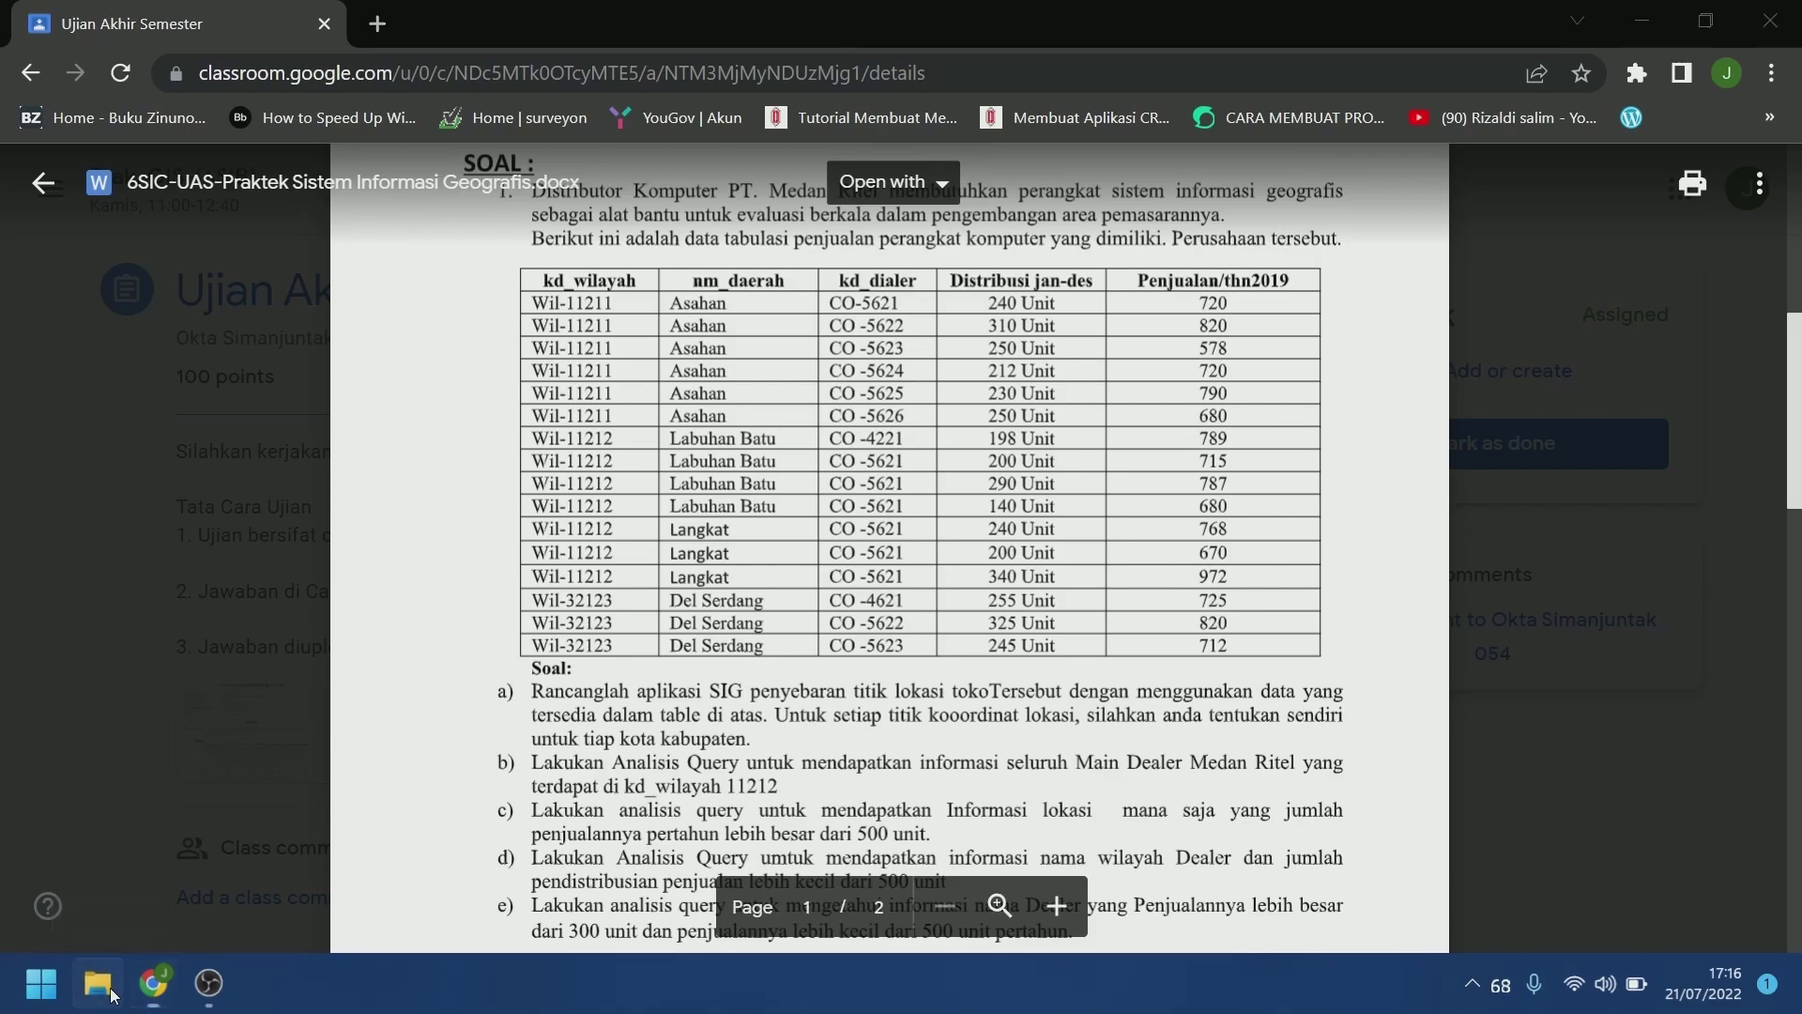
double_click(1152, 615)
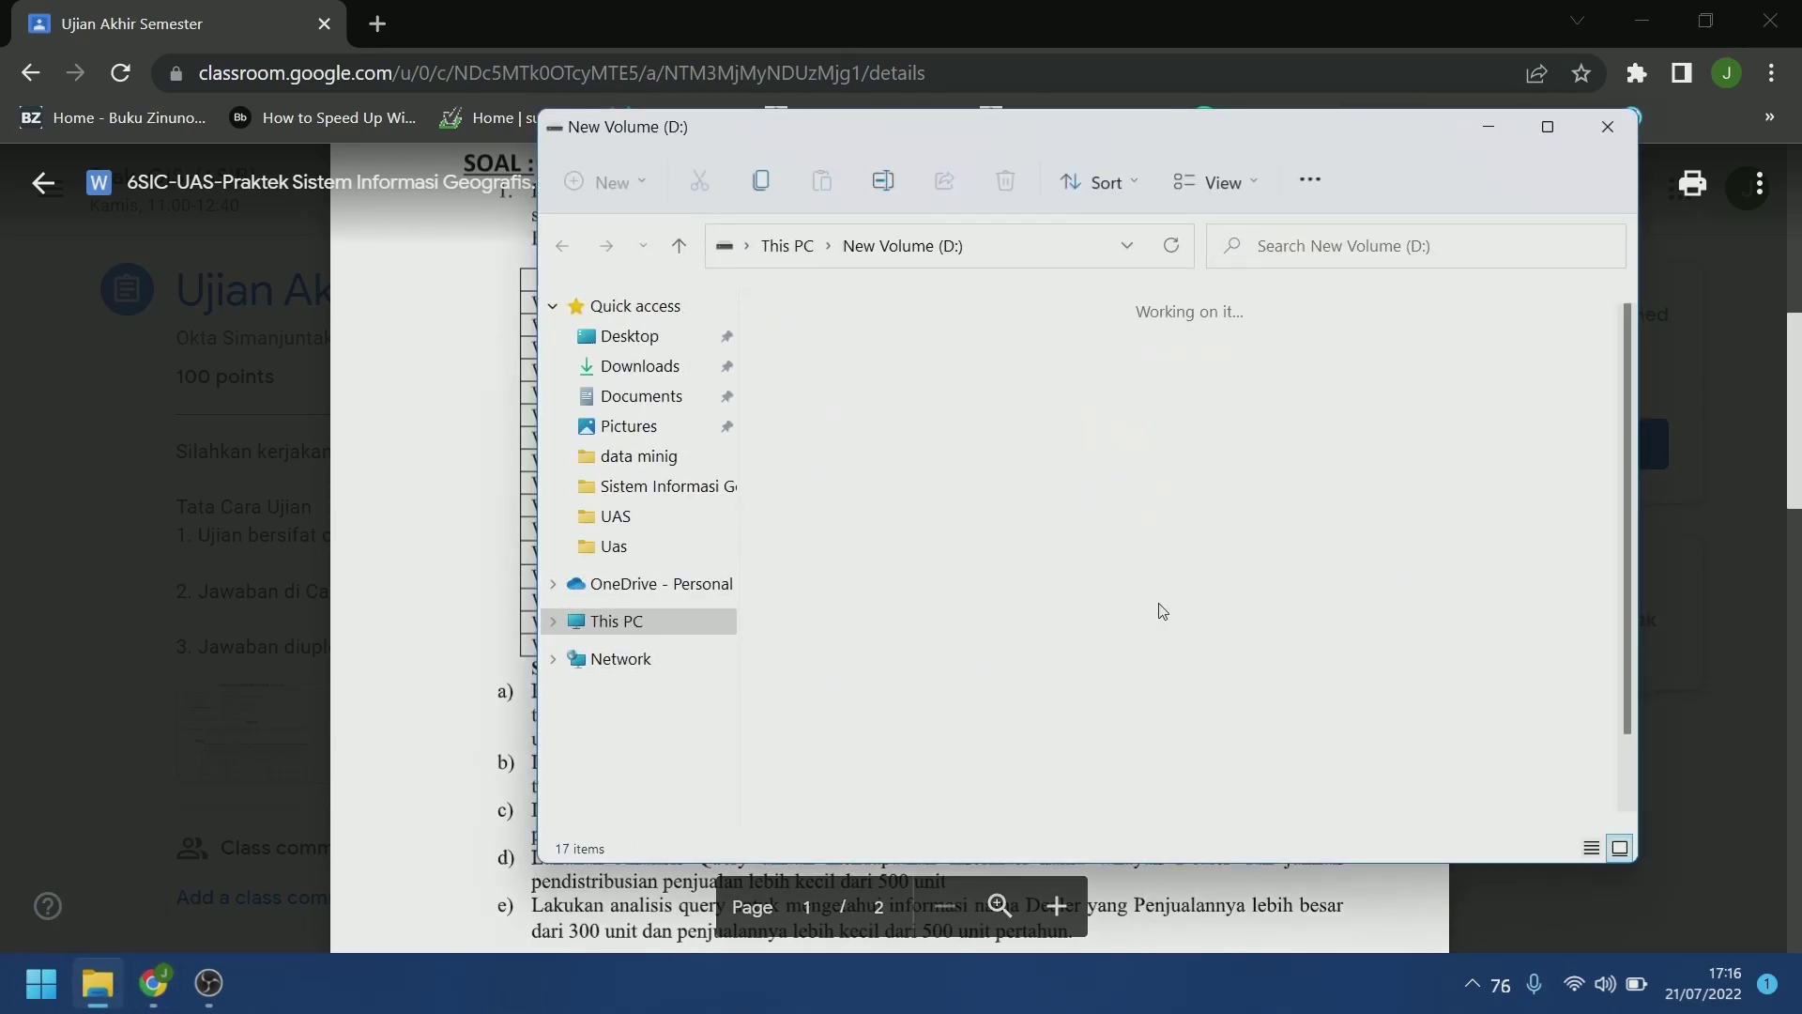
double_click(950, 398)
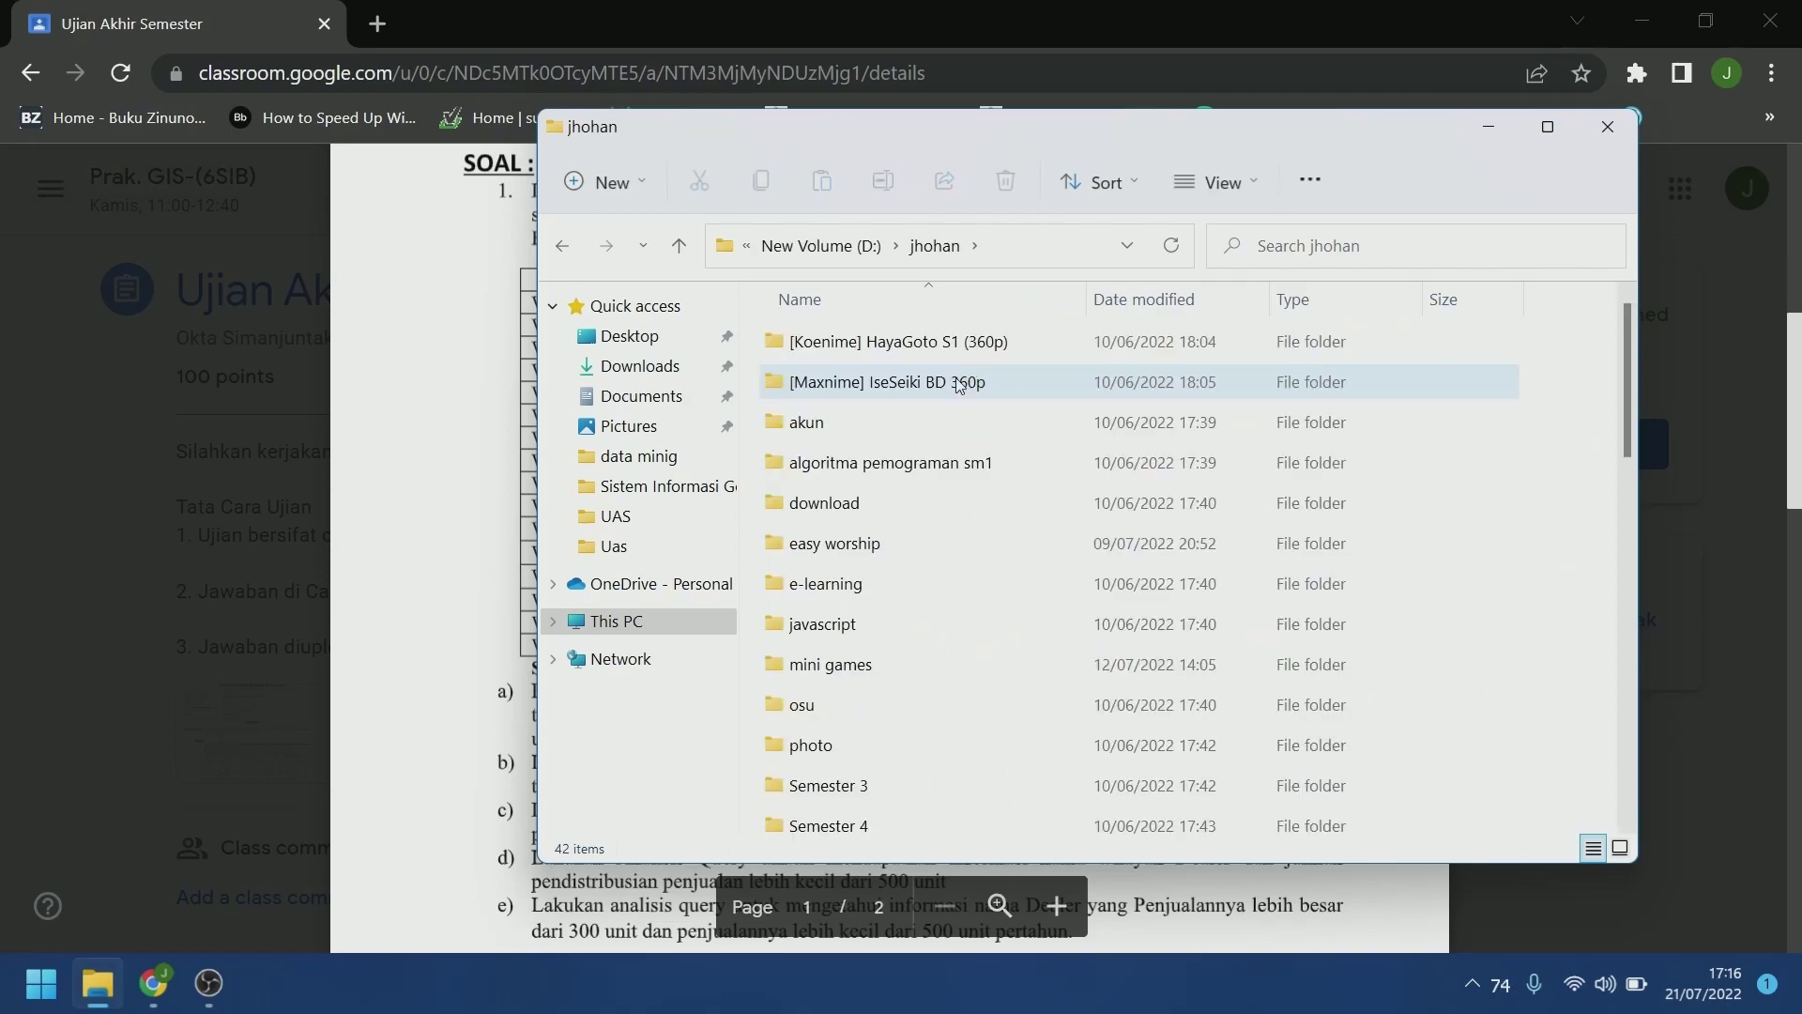
scroll(873, 693, down, 2)
double_click(878, 692)
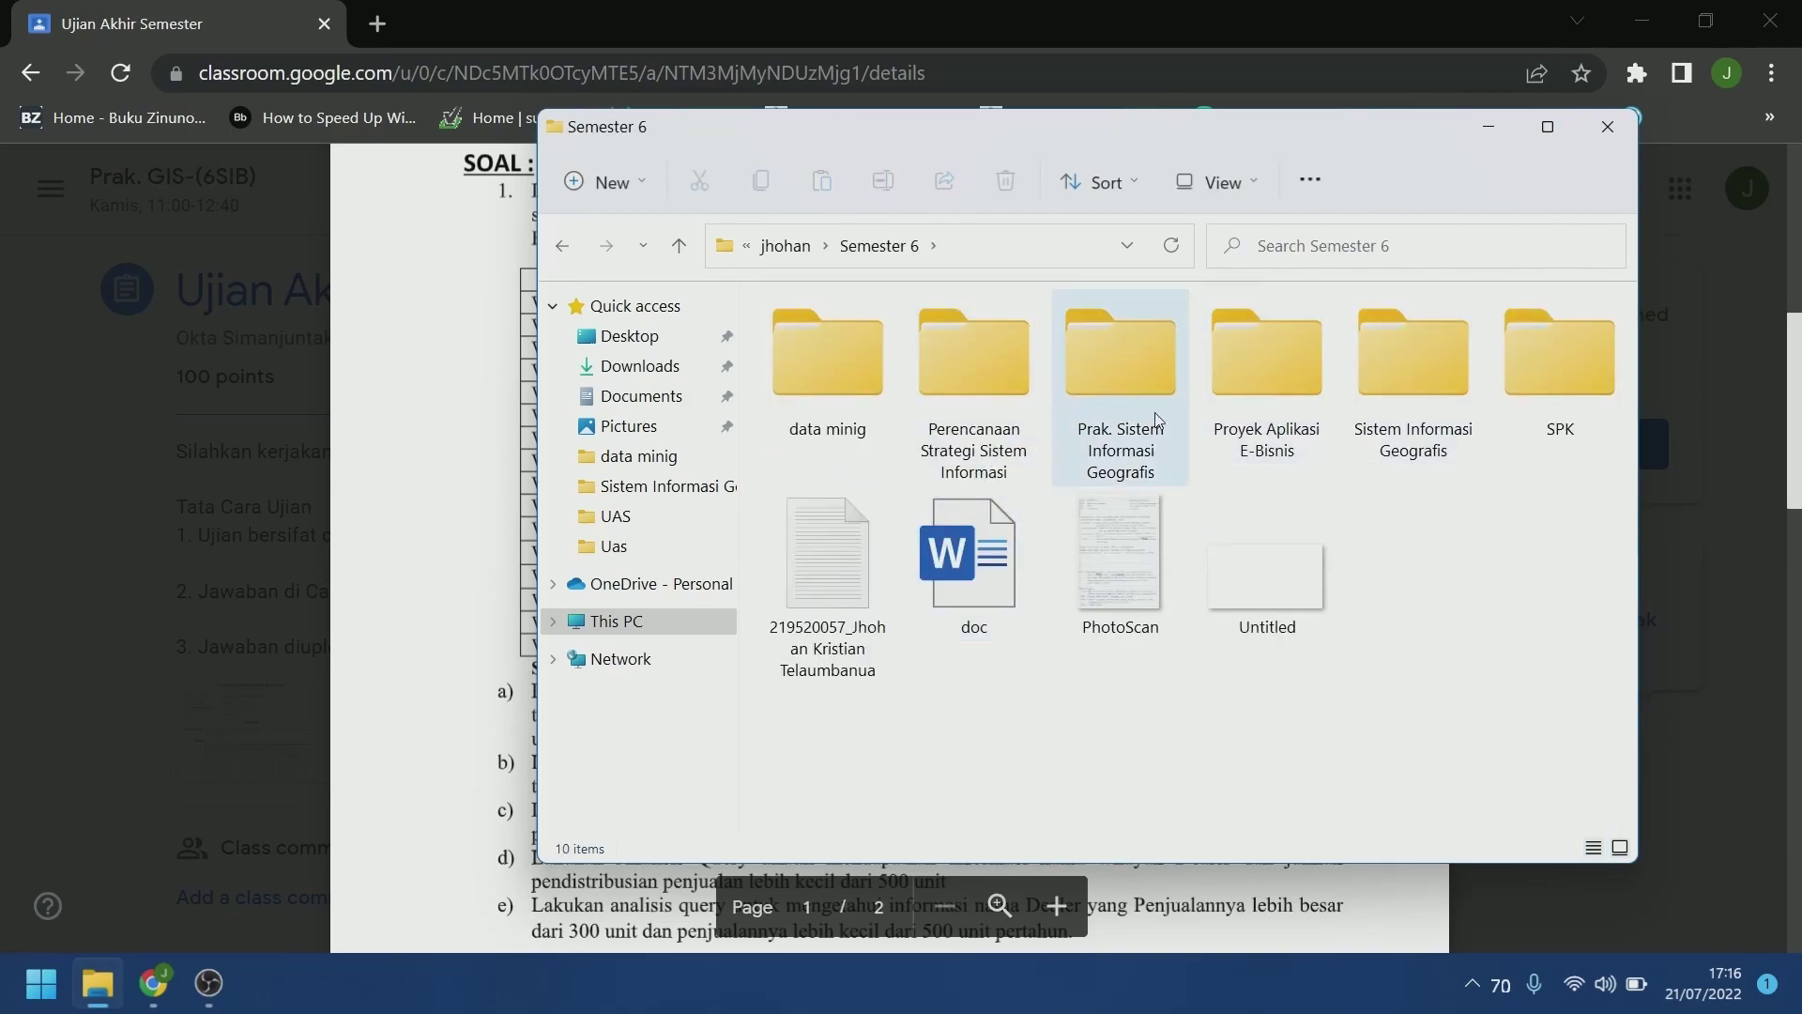
double_click(1154, 417)
click(866, 505)
double_click(866, 505)
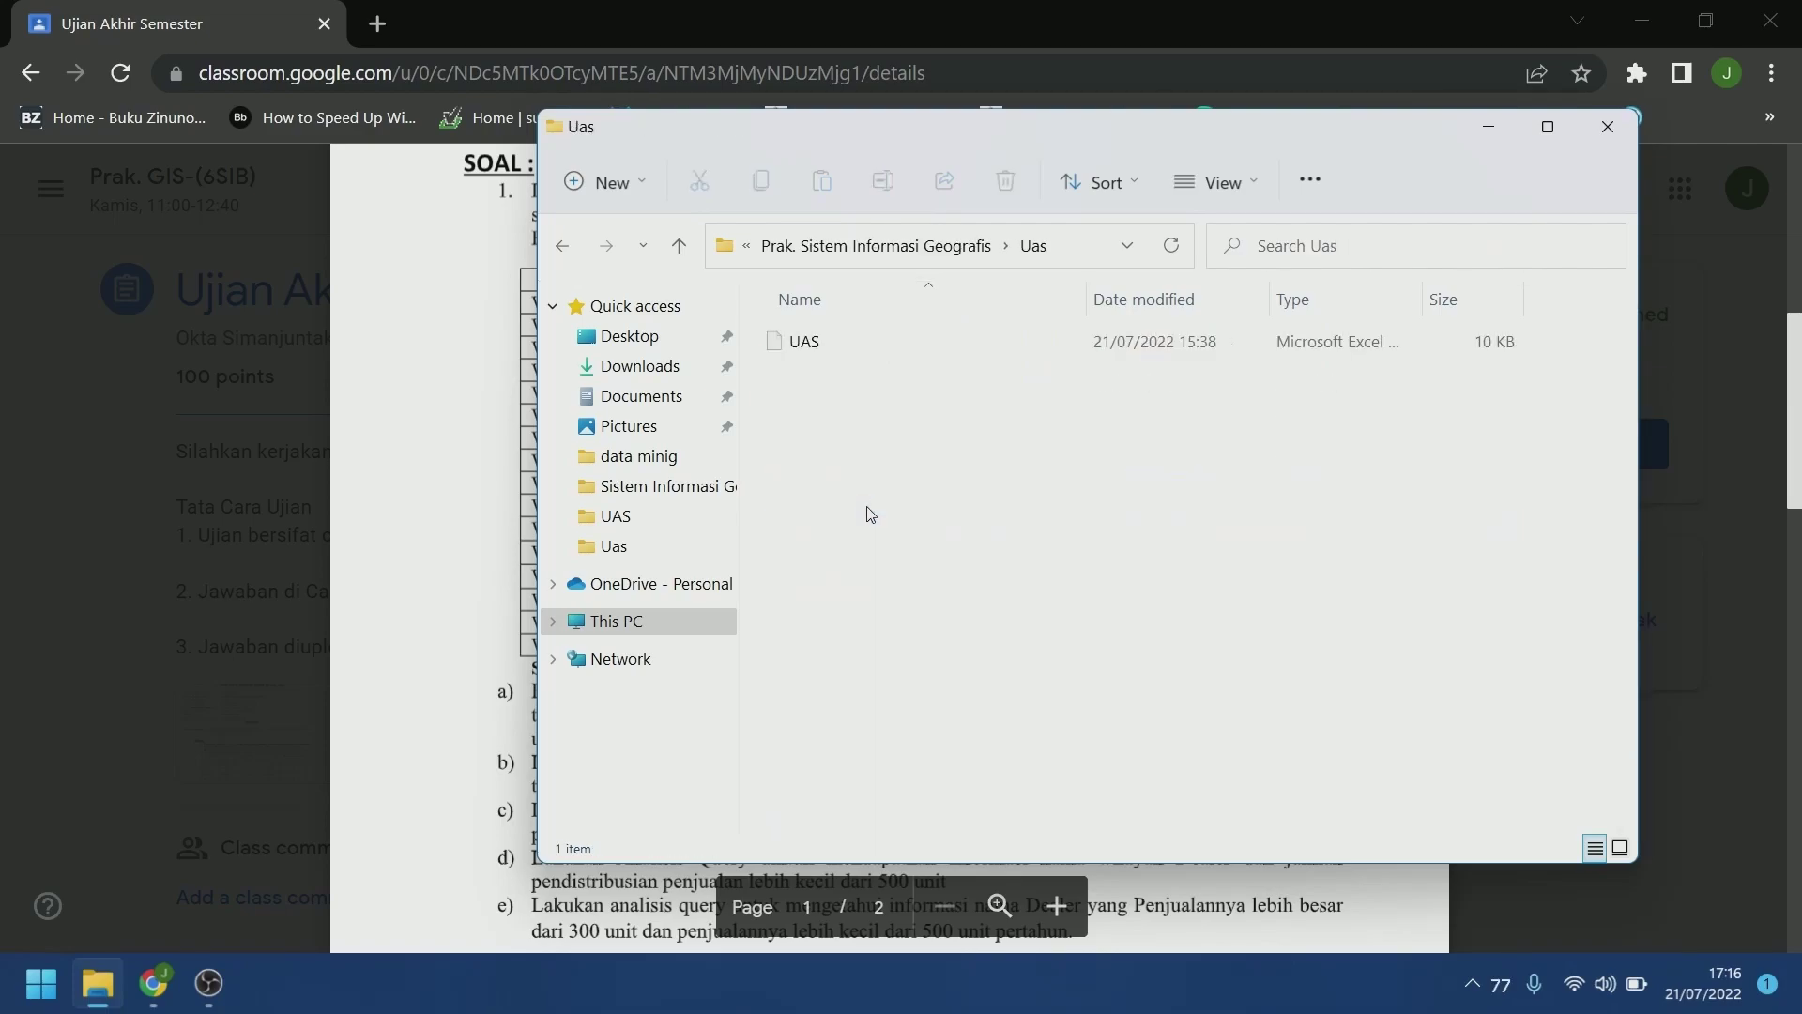
double_click(854, 340)
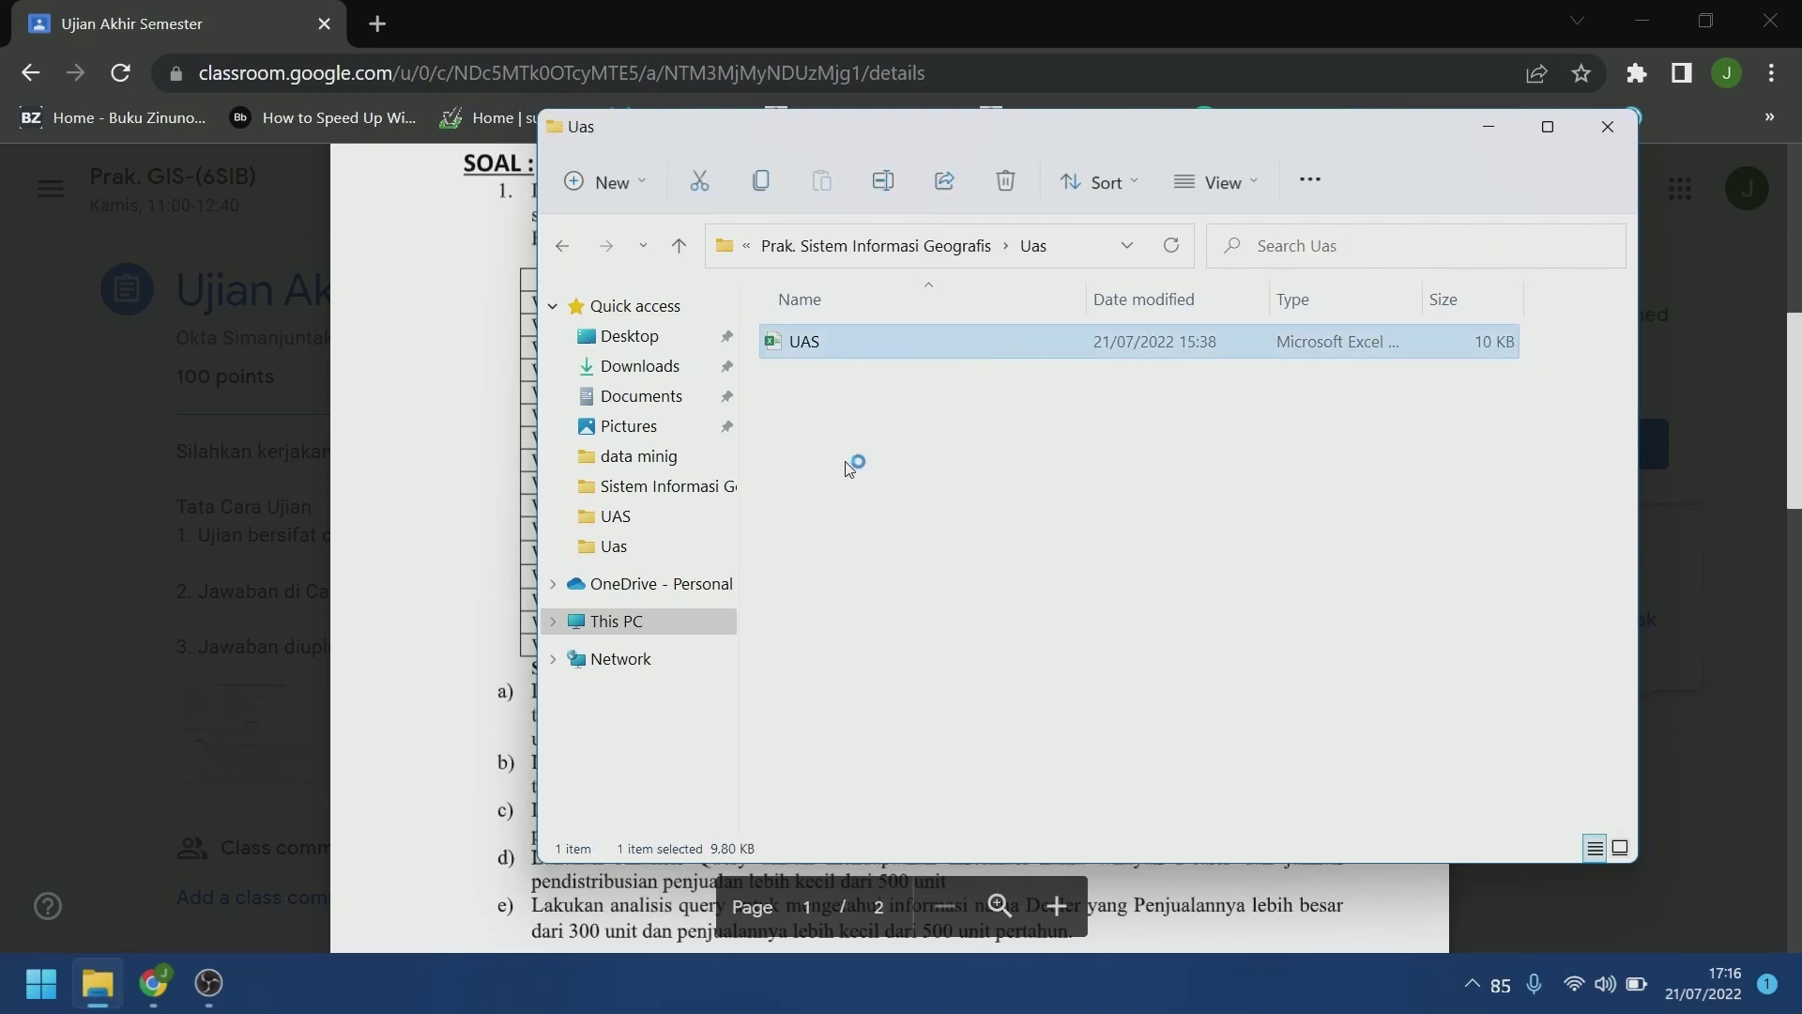
click(1663, 318)
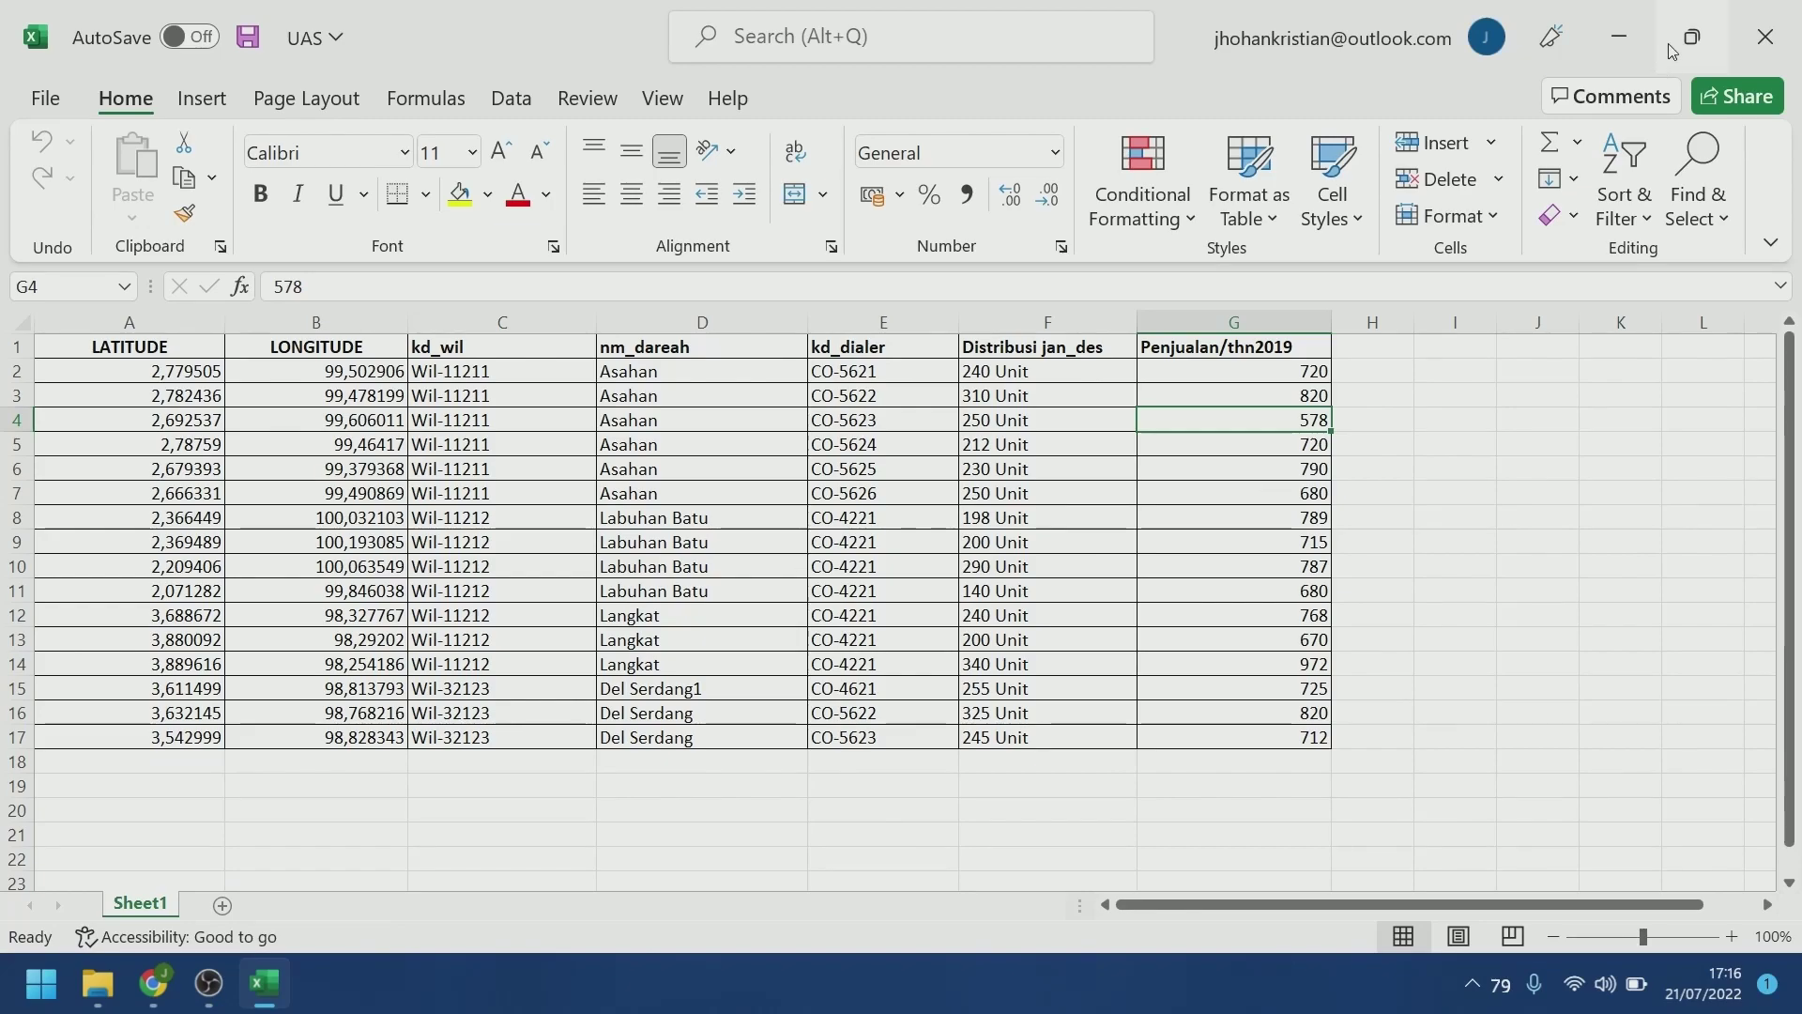
Minimize the workbook, folder and browser windows to reach the desktop
click(1620, 37)
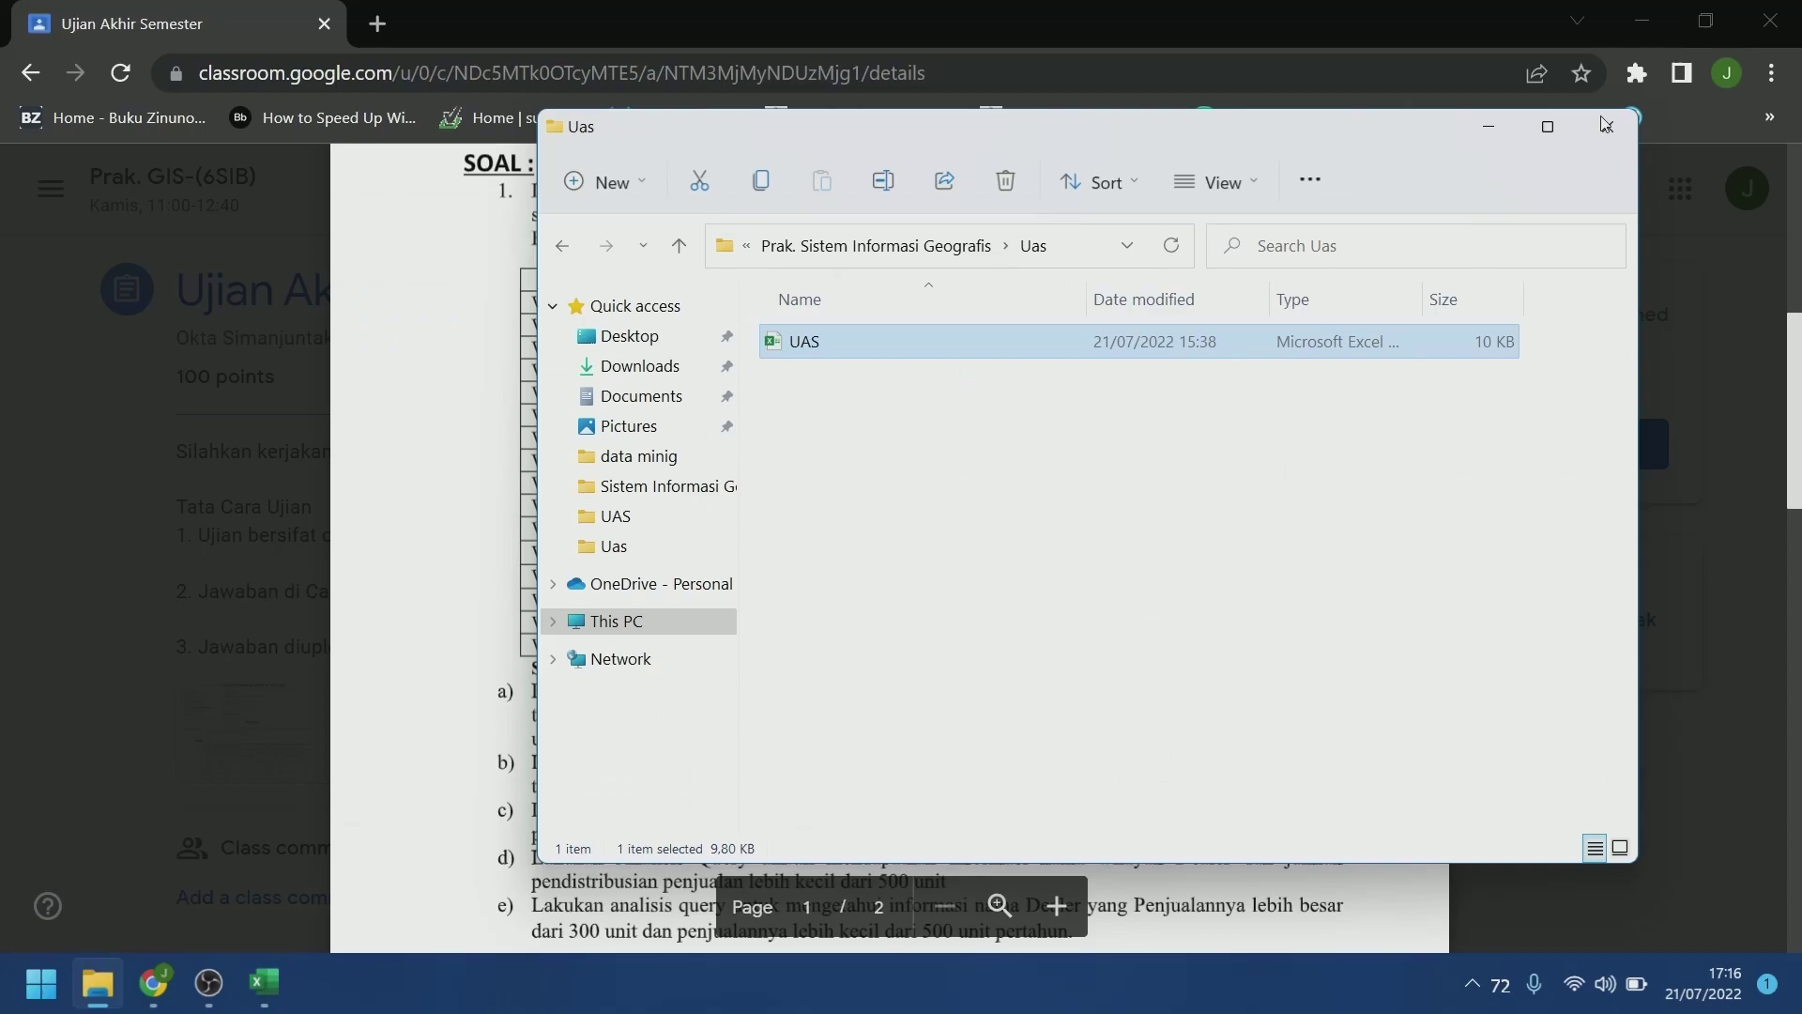
click(1546, 125)
click(1641, 21)
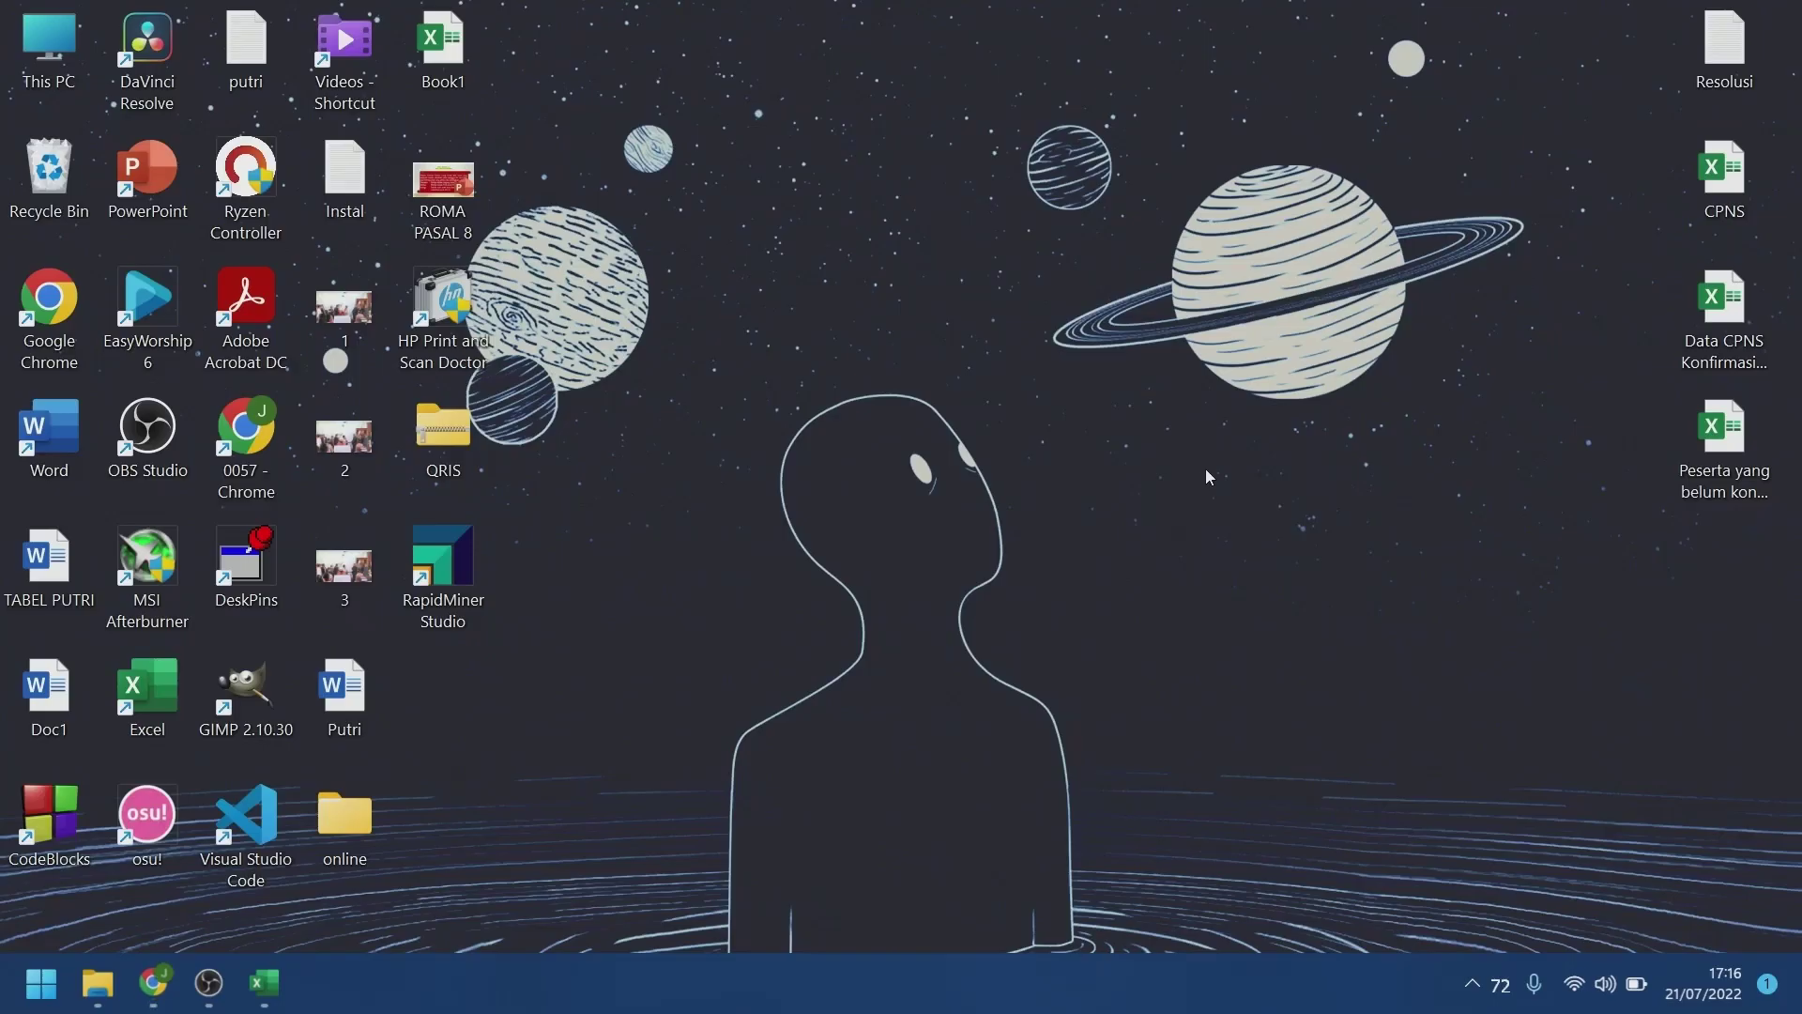
Launch ArcMap and dismiss the Getting Started dialog to work in a blank untitled map
key(super)
text(ar)
key(Return)
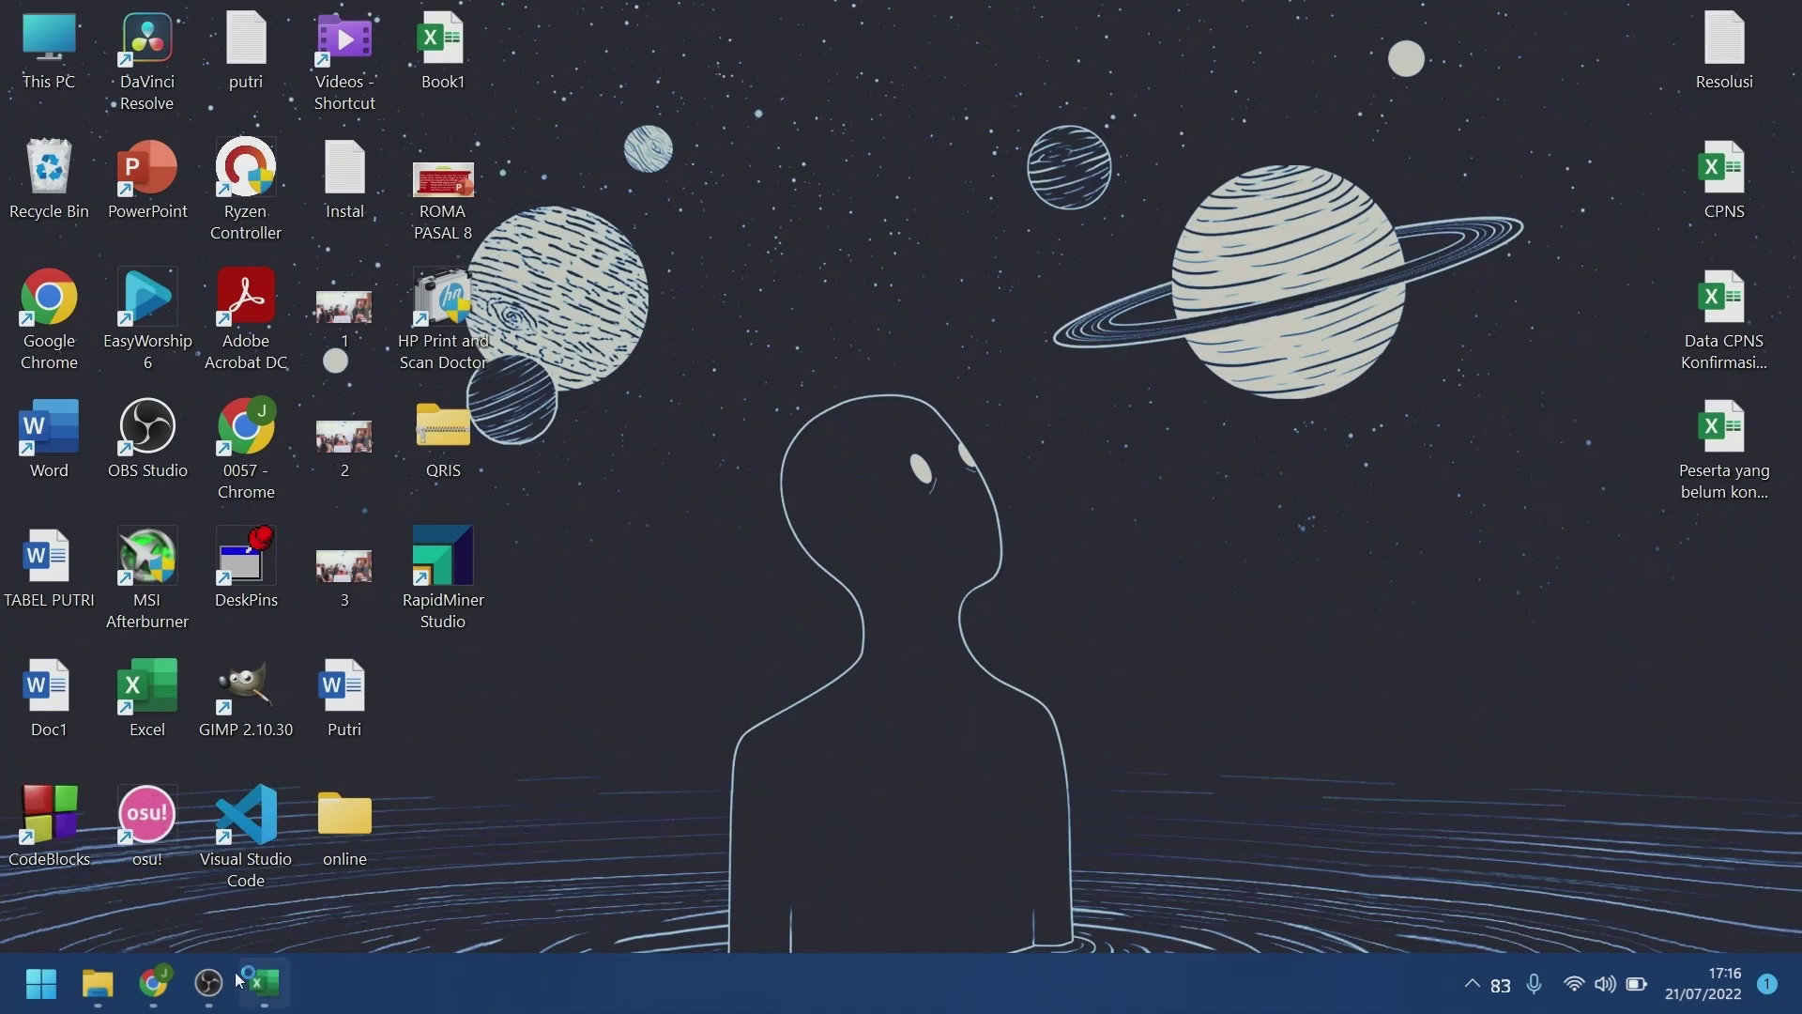
mouse_move(223, 983)
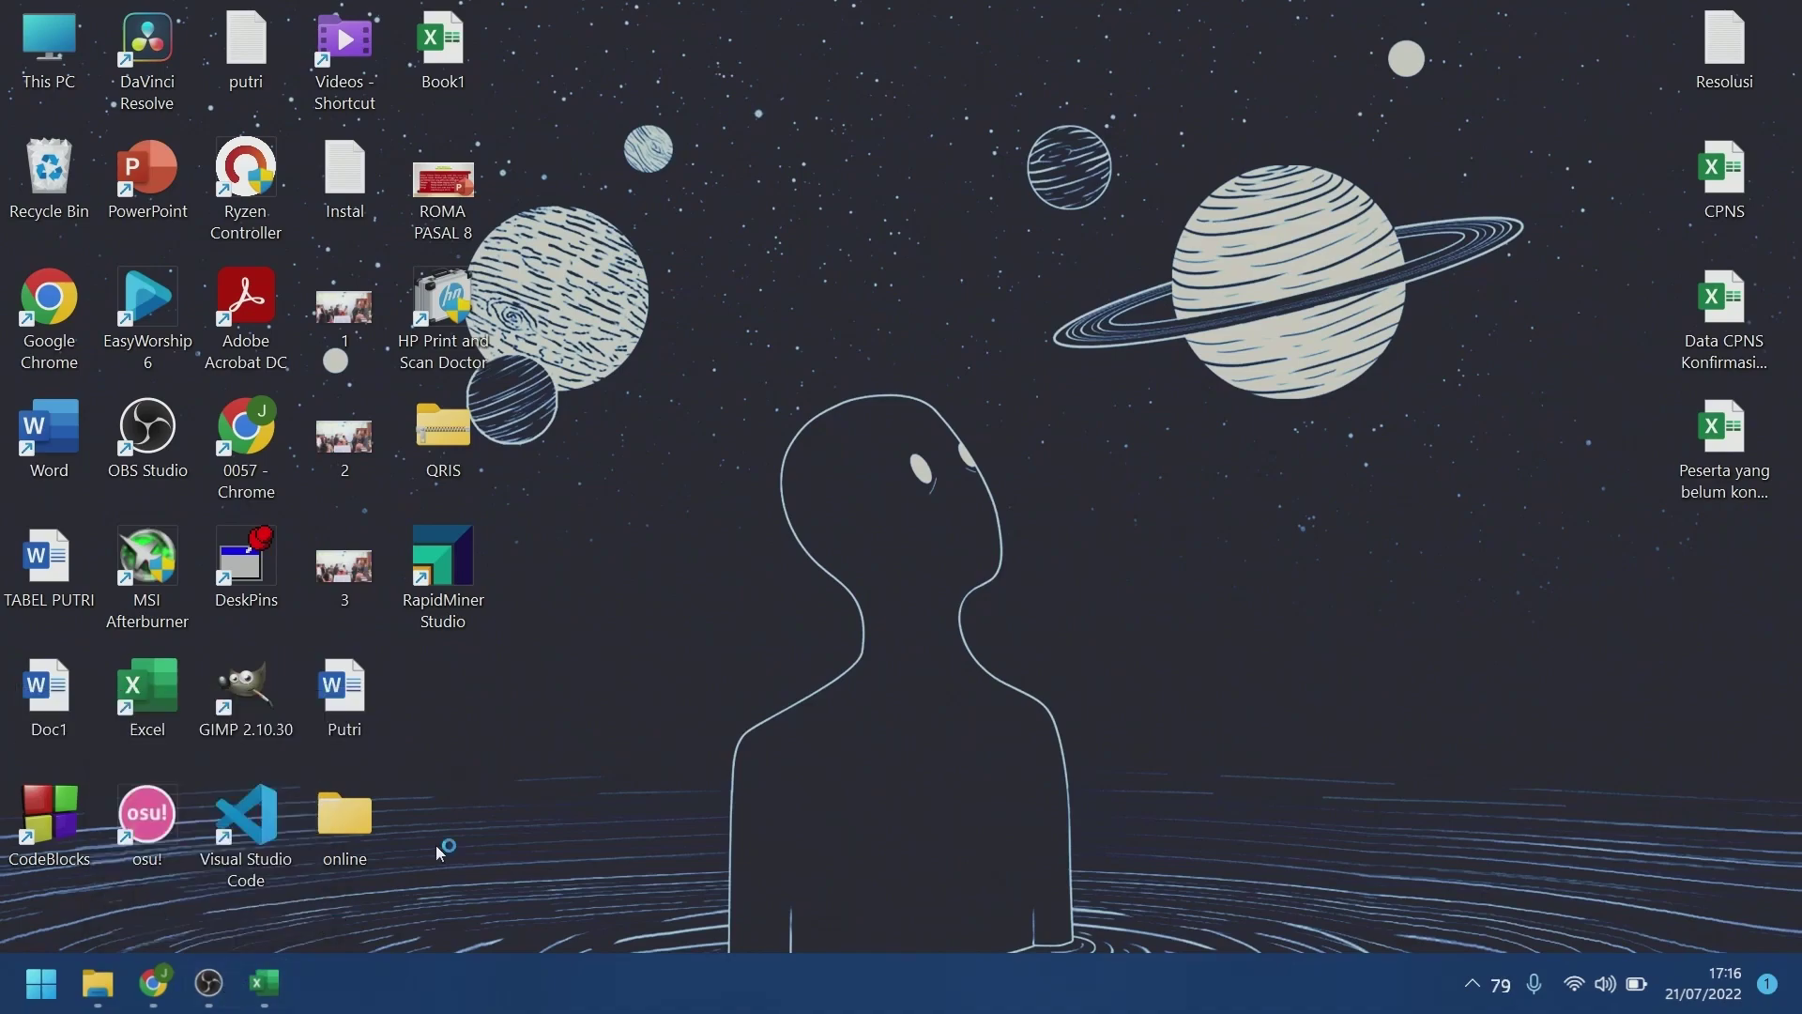
click(211, 984)
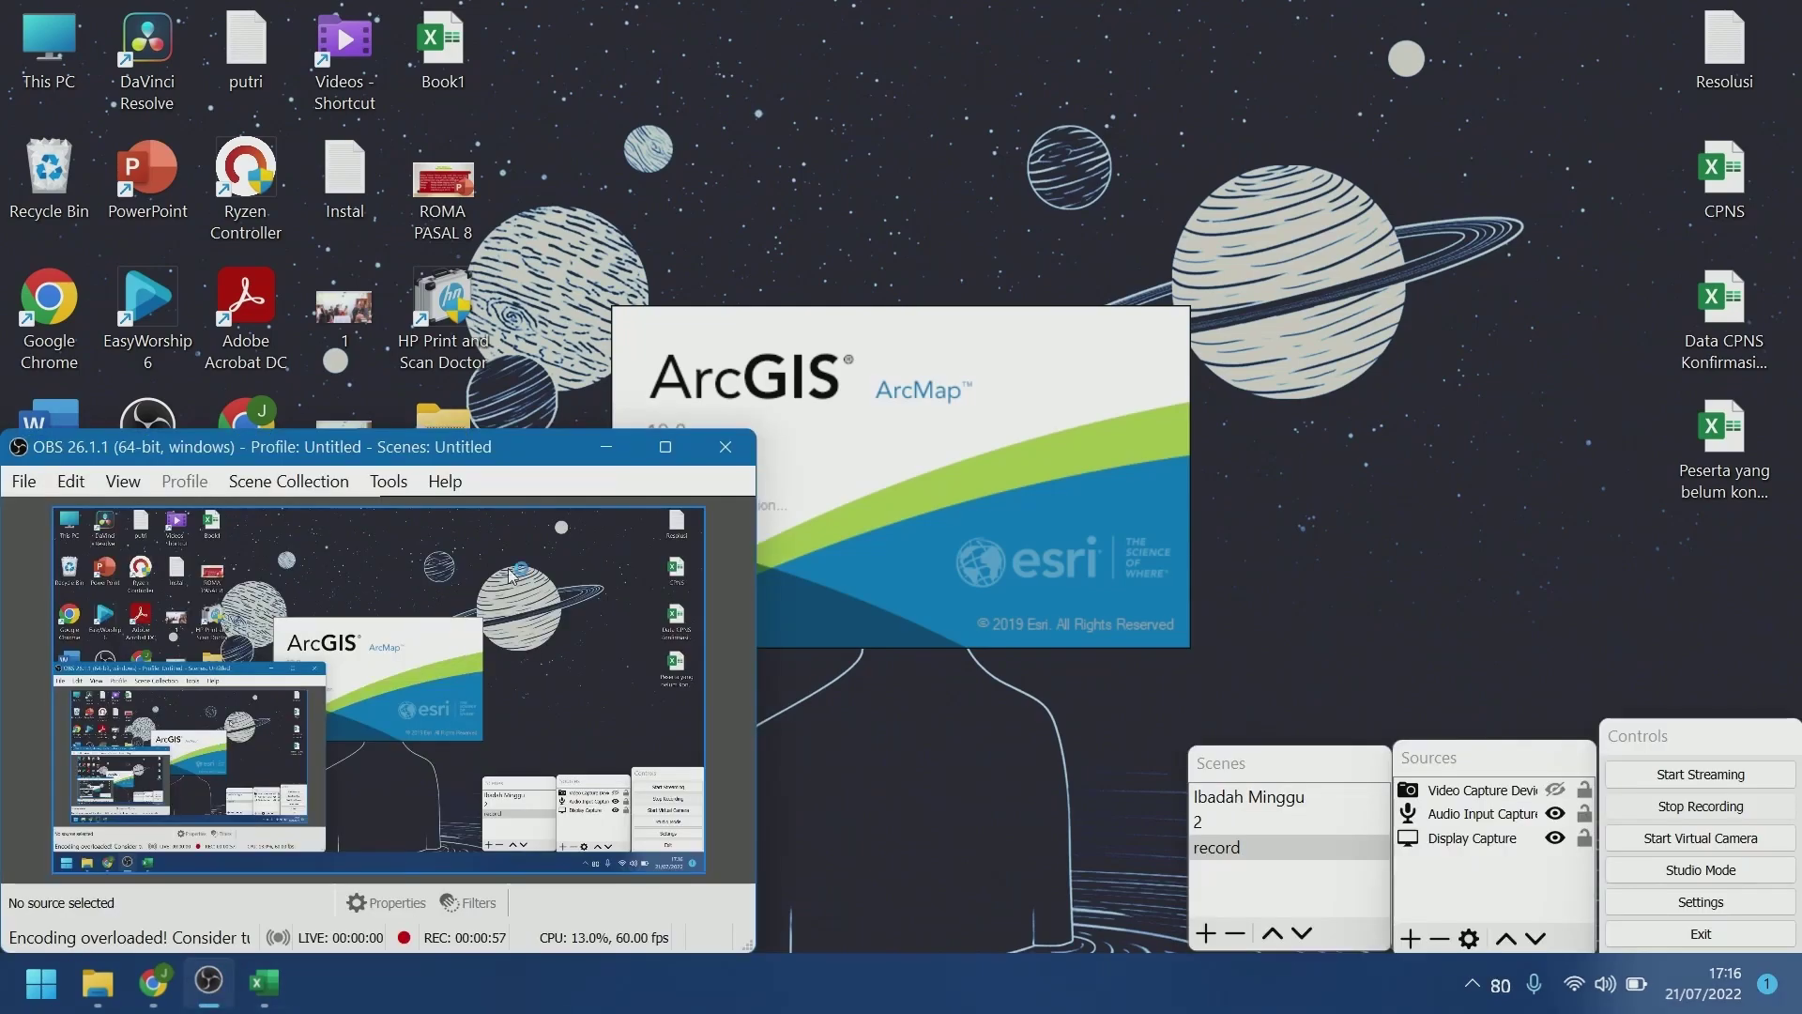
click(608, 447)
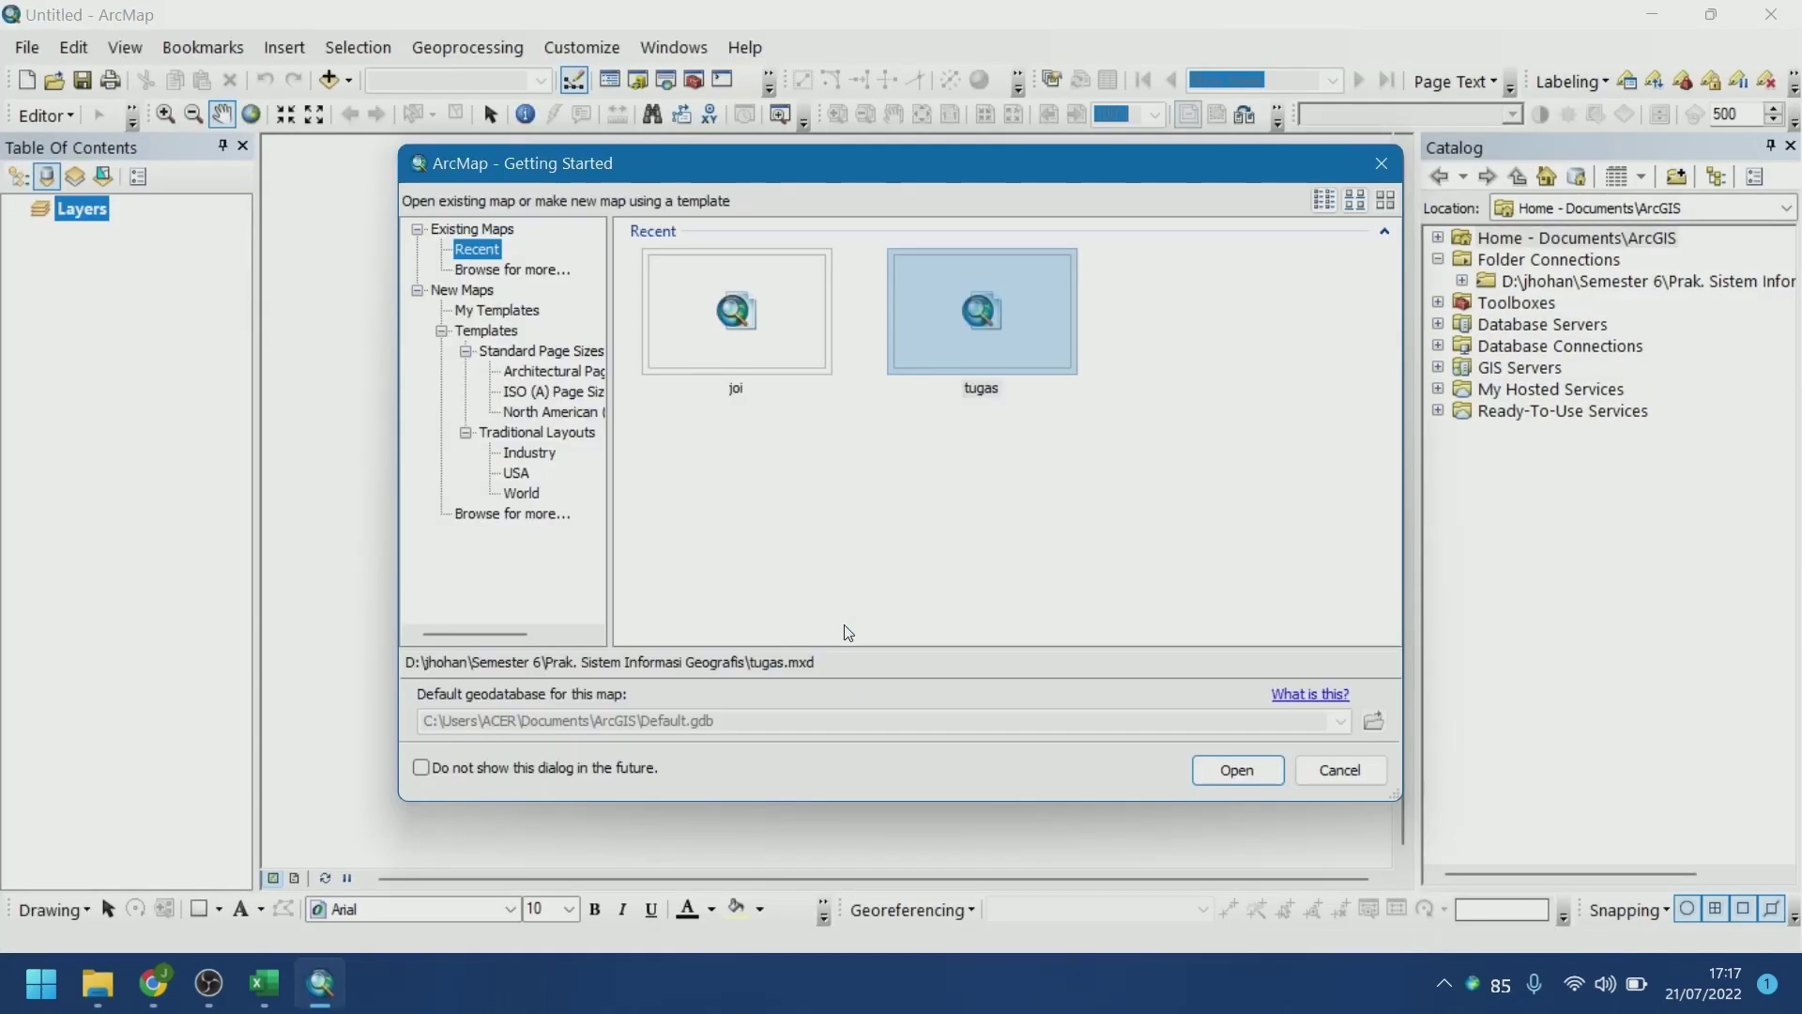
click(1380, 163)
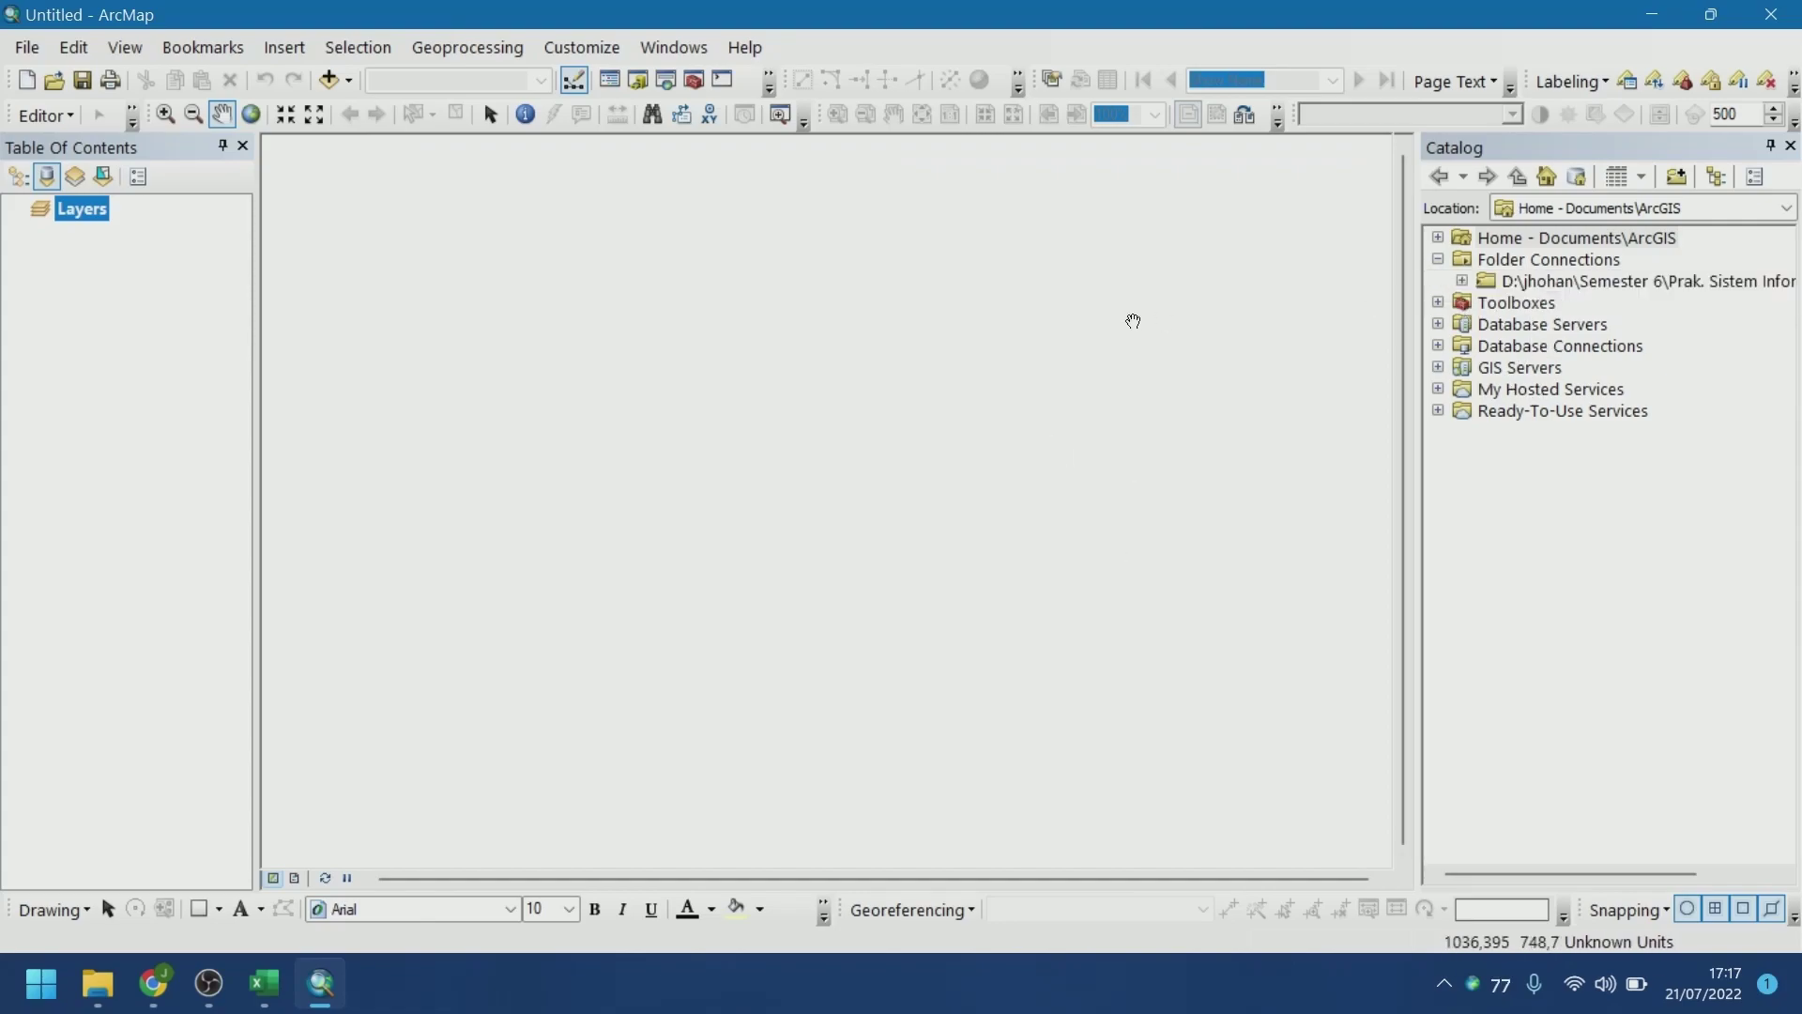
Disconnect the existing Prak. Sistem Informasi Geografis folder from the catalog's folder connections
click(1525, 295)
right_click(1523, 293)
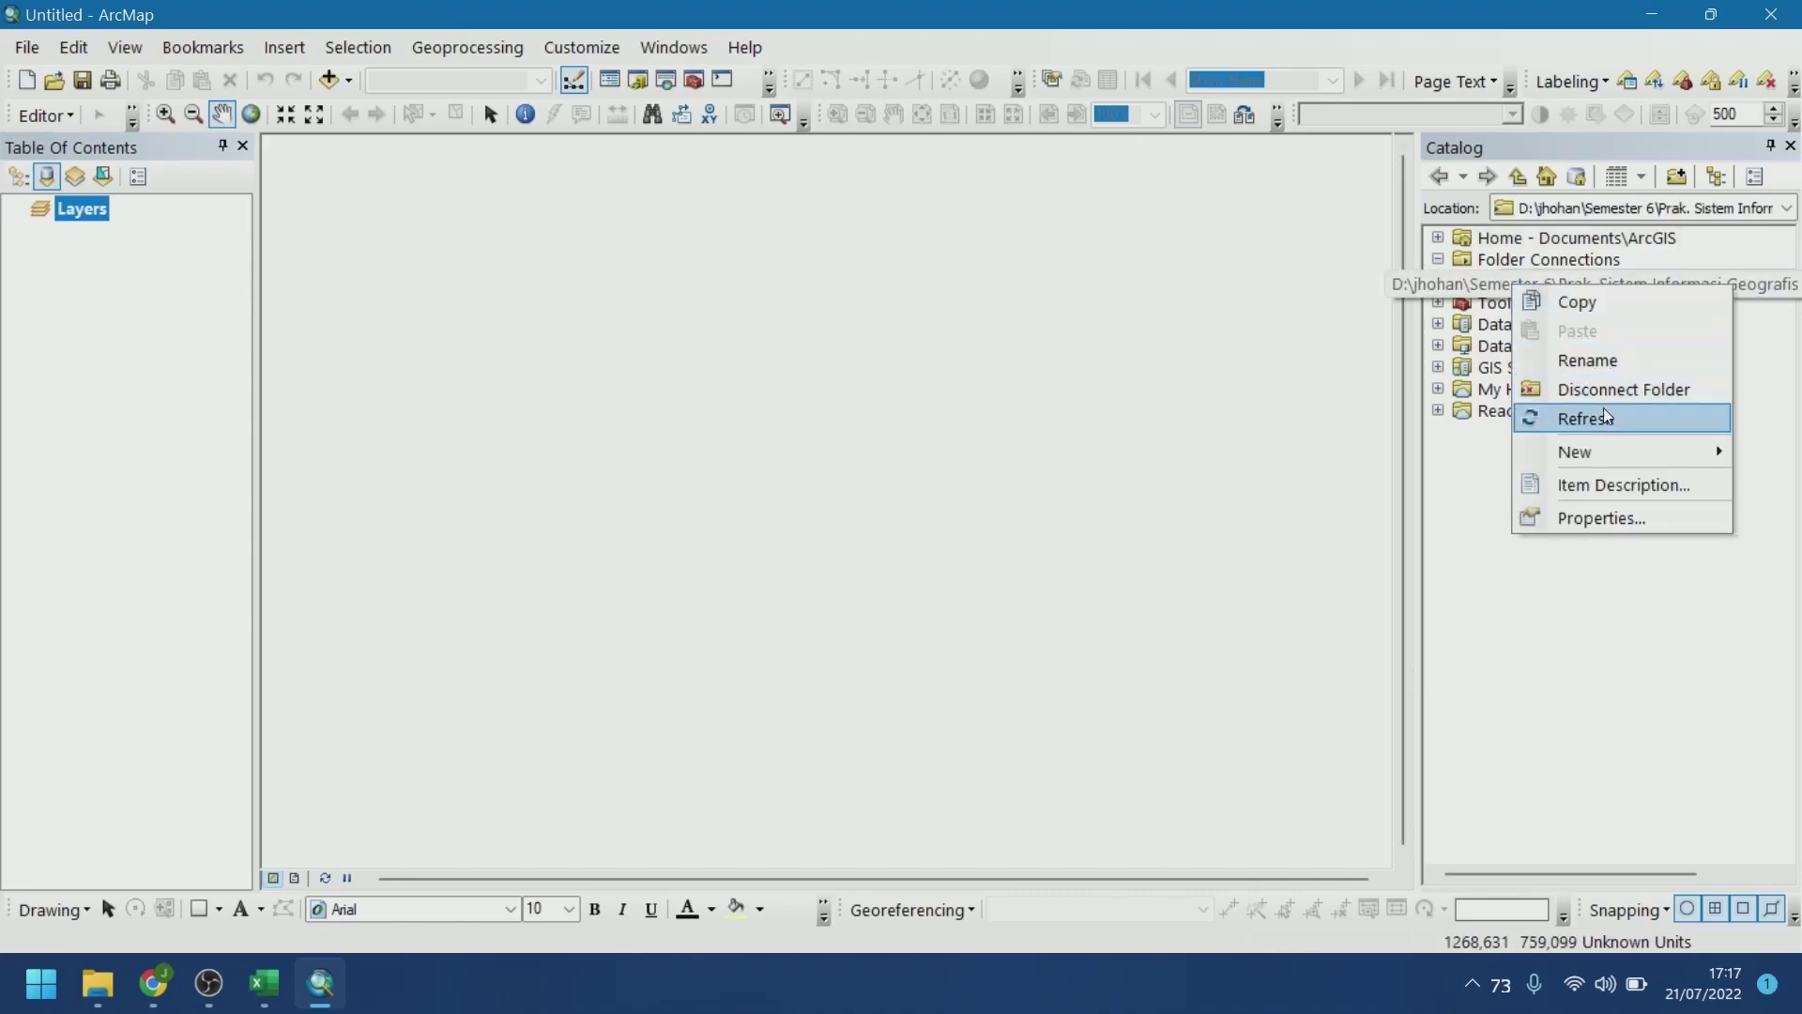
click(1567, 389)
Connect the catalog to the Prak. Sistem Informasi Geografis folder under Semester 6 on drive D
right_click(1505, 262)
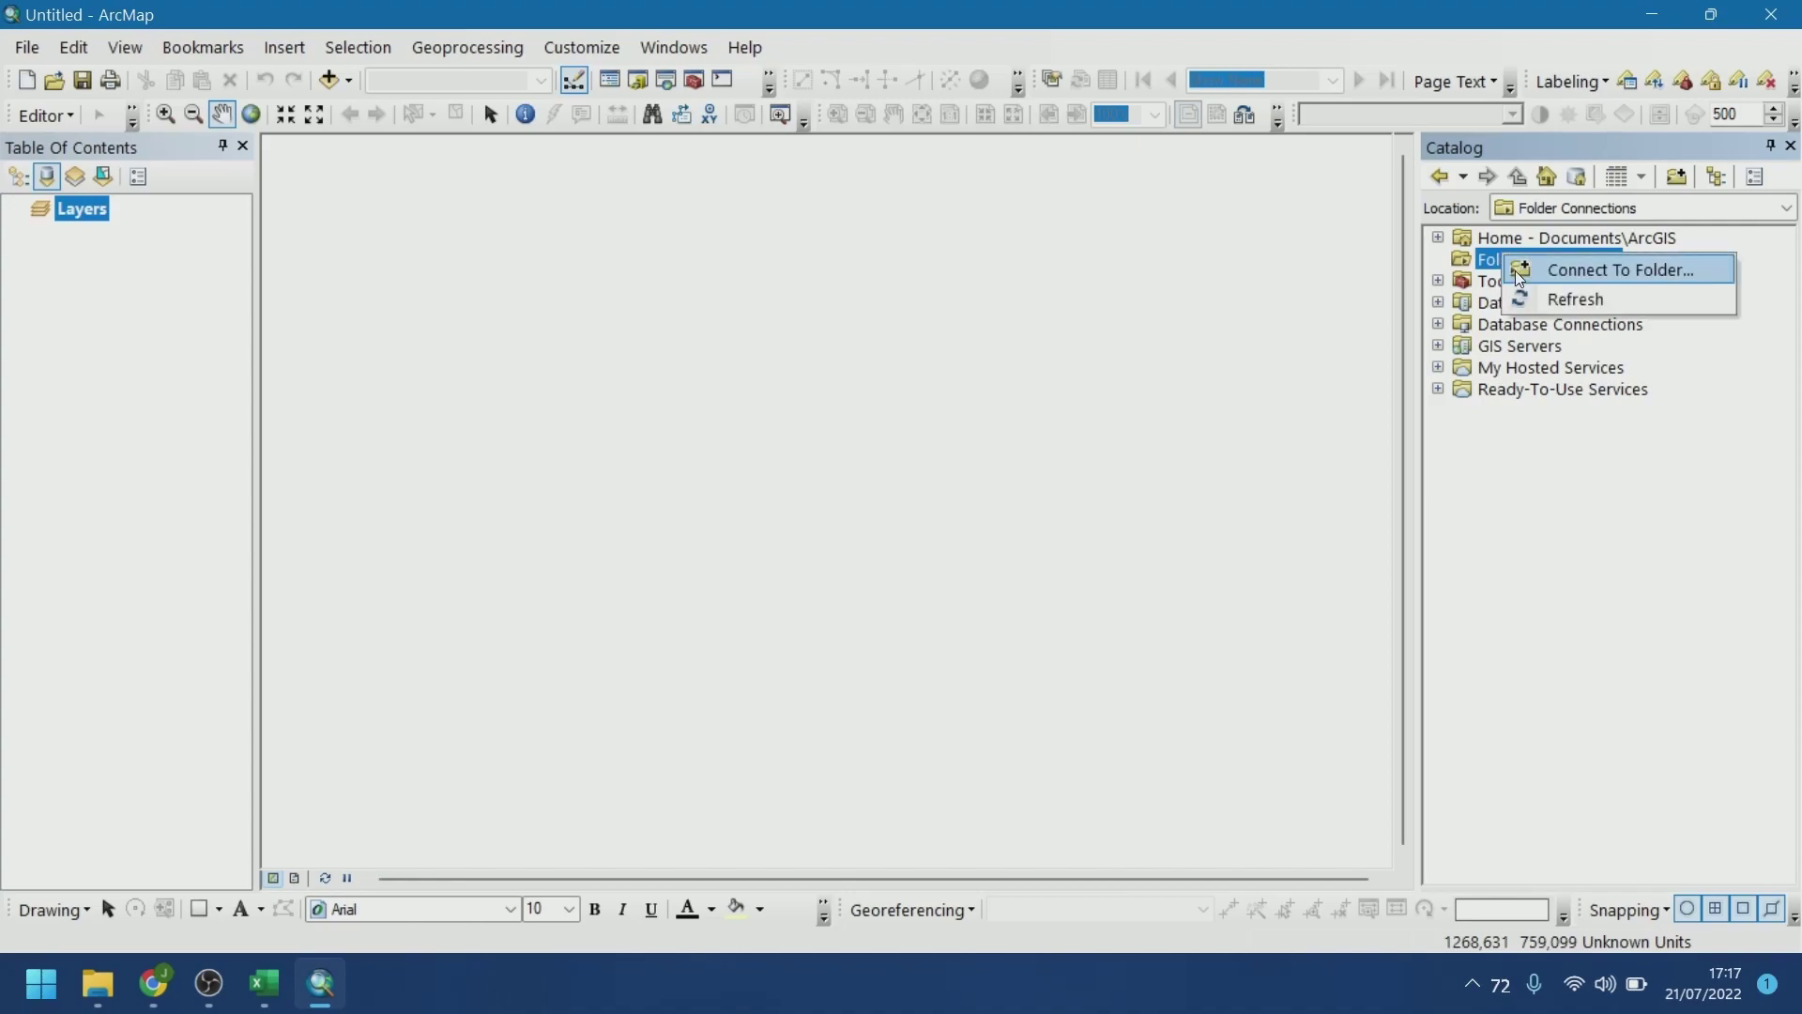
click(1526, 282)
click(789, 480)
double_click(790, 481)
scroll(793, 563, down, 2)
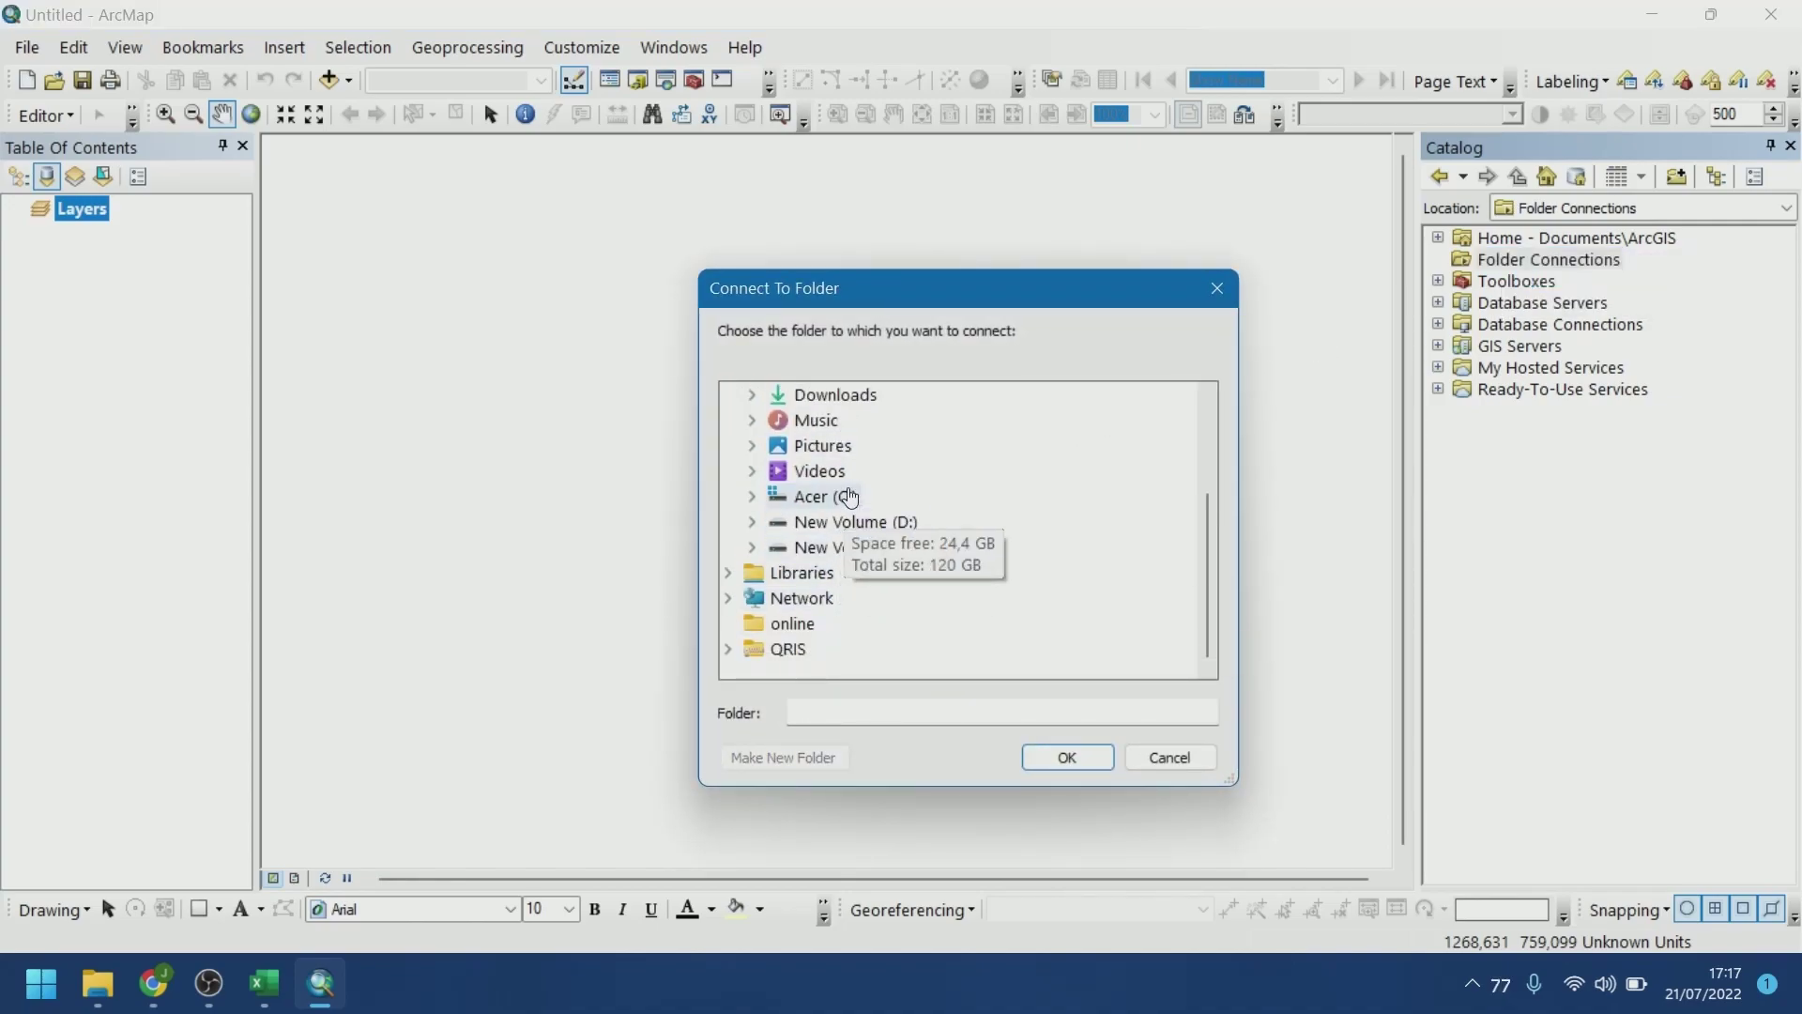
double_click(851, 525)
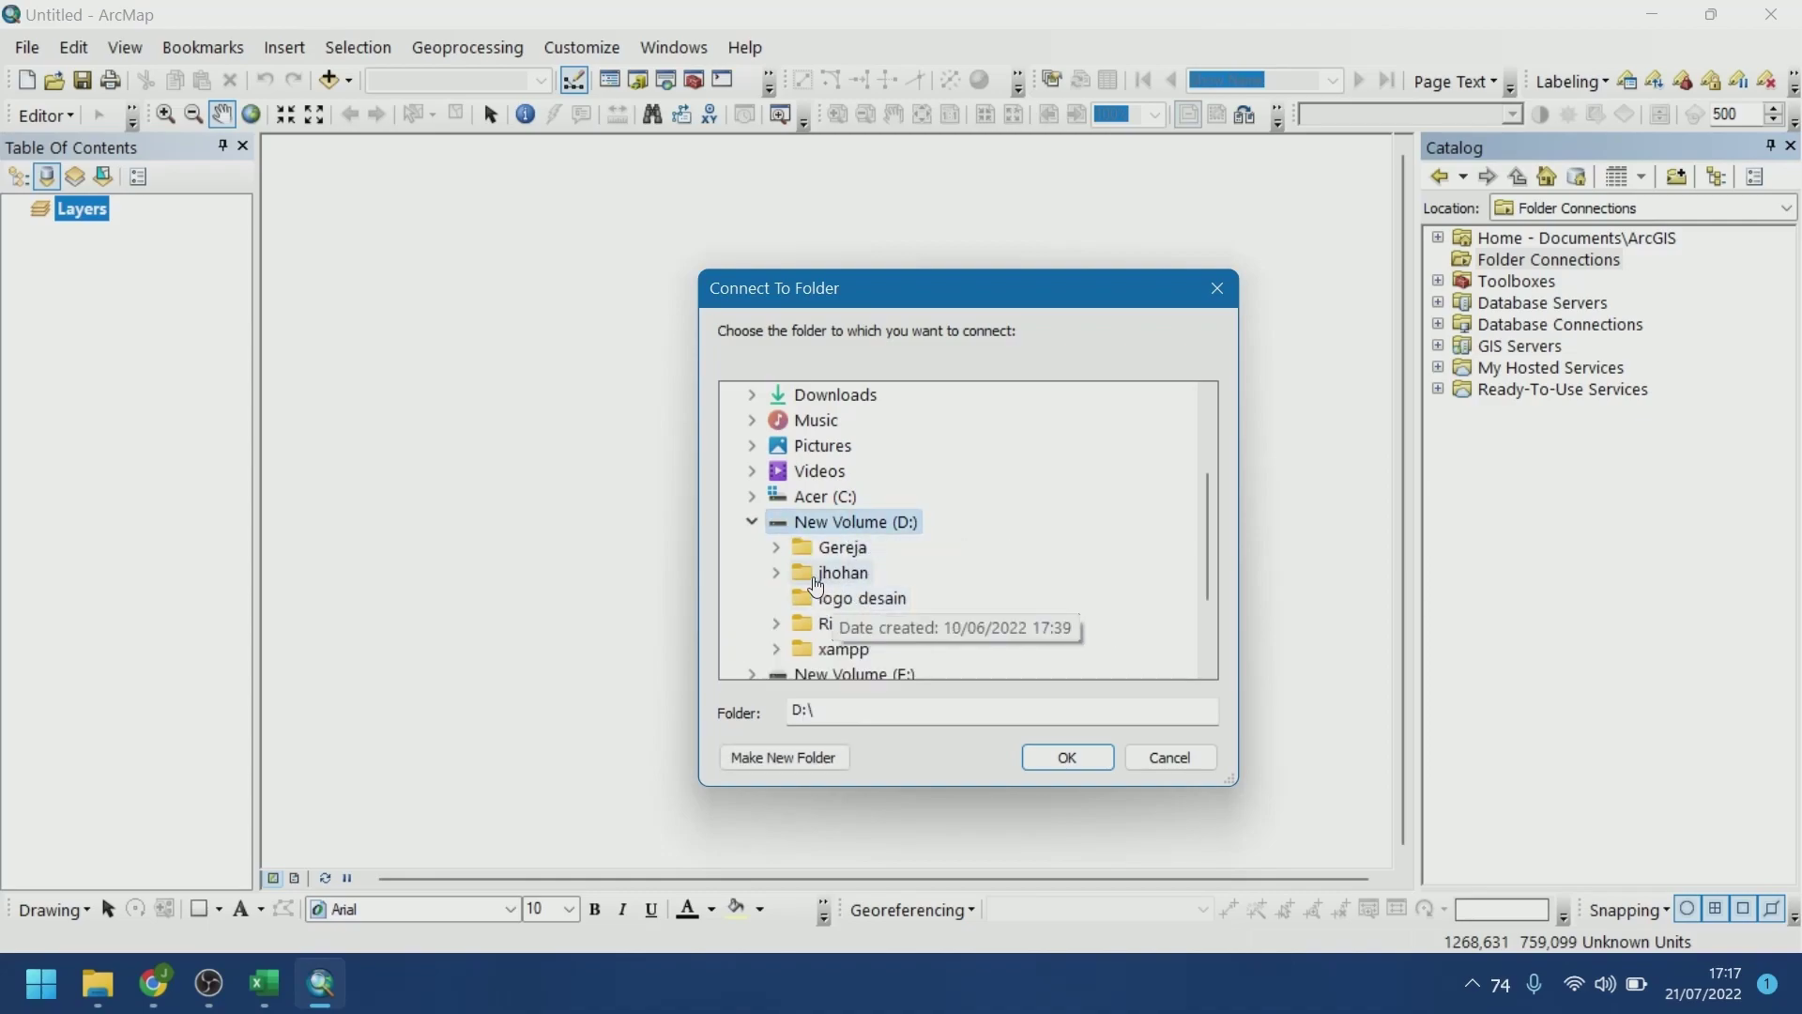
double_click(843, 571)
scroll(843, 557, down, 2)
double_click(896, 624)
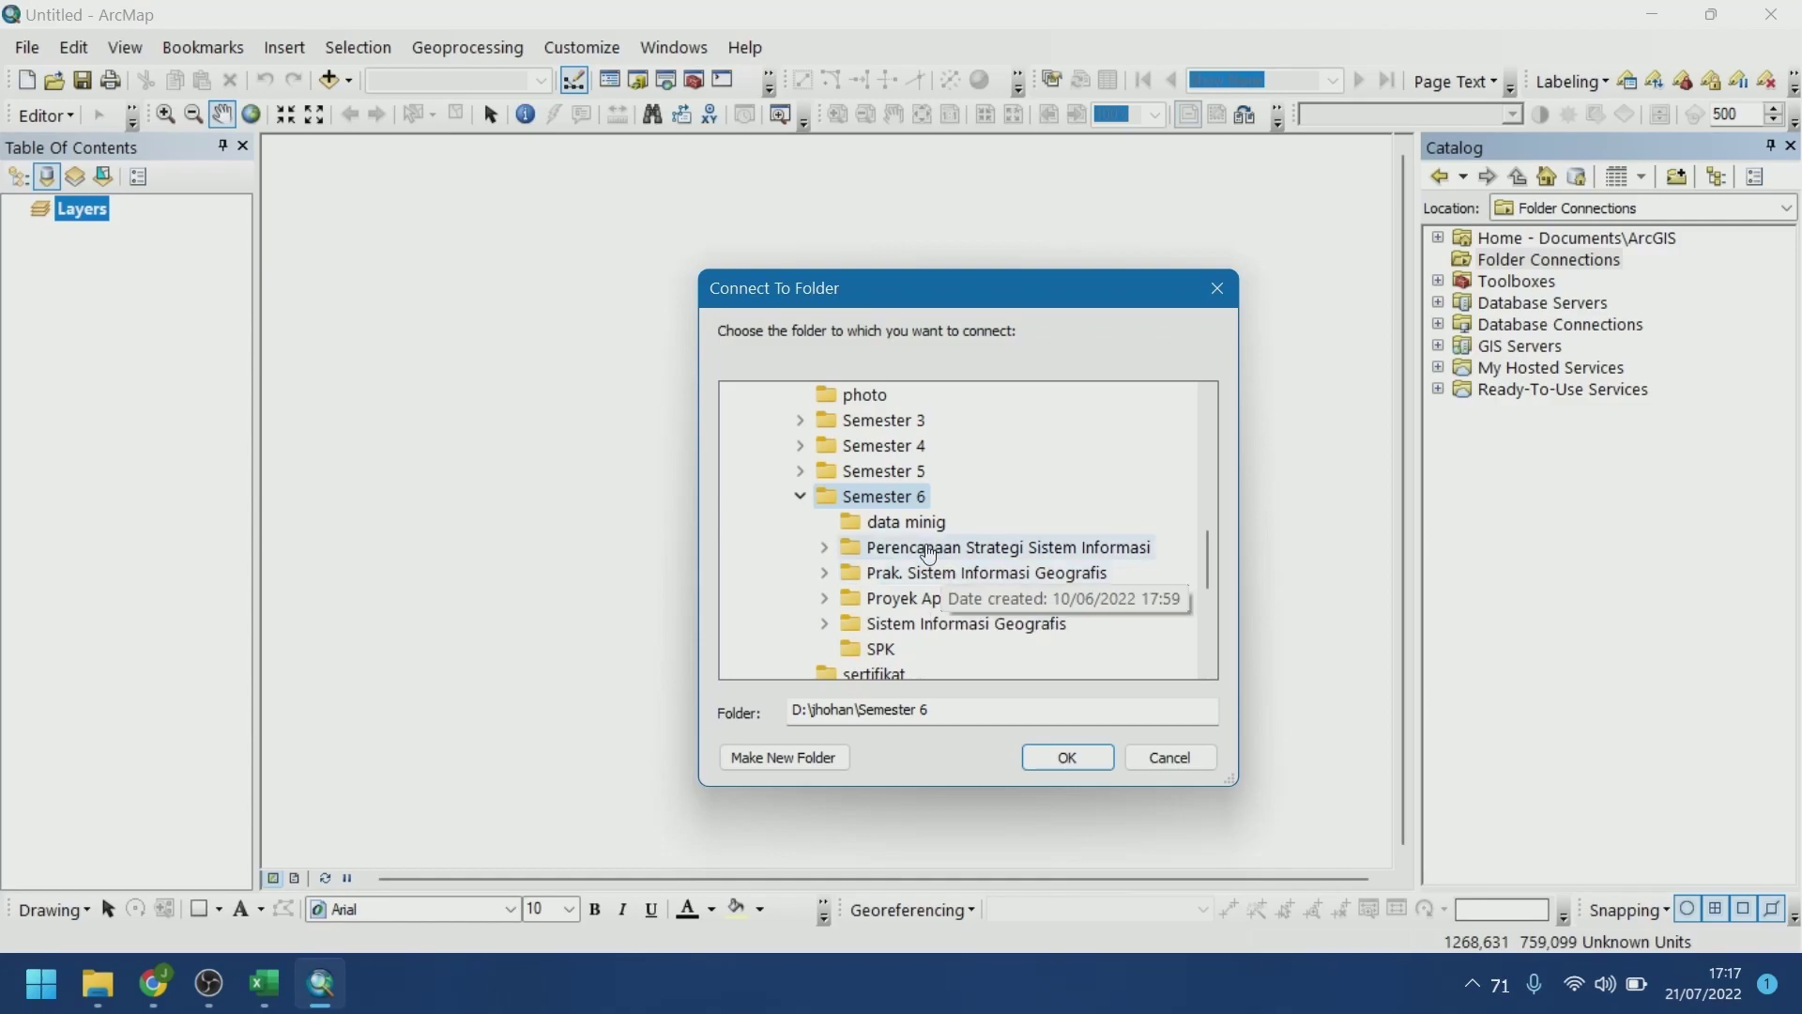
double_click(912, 572)
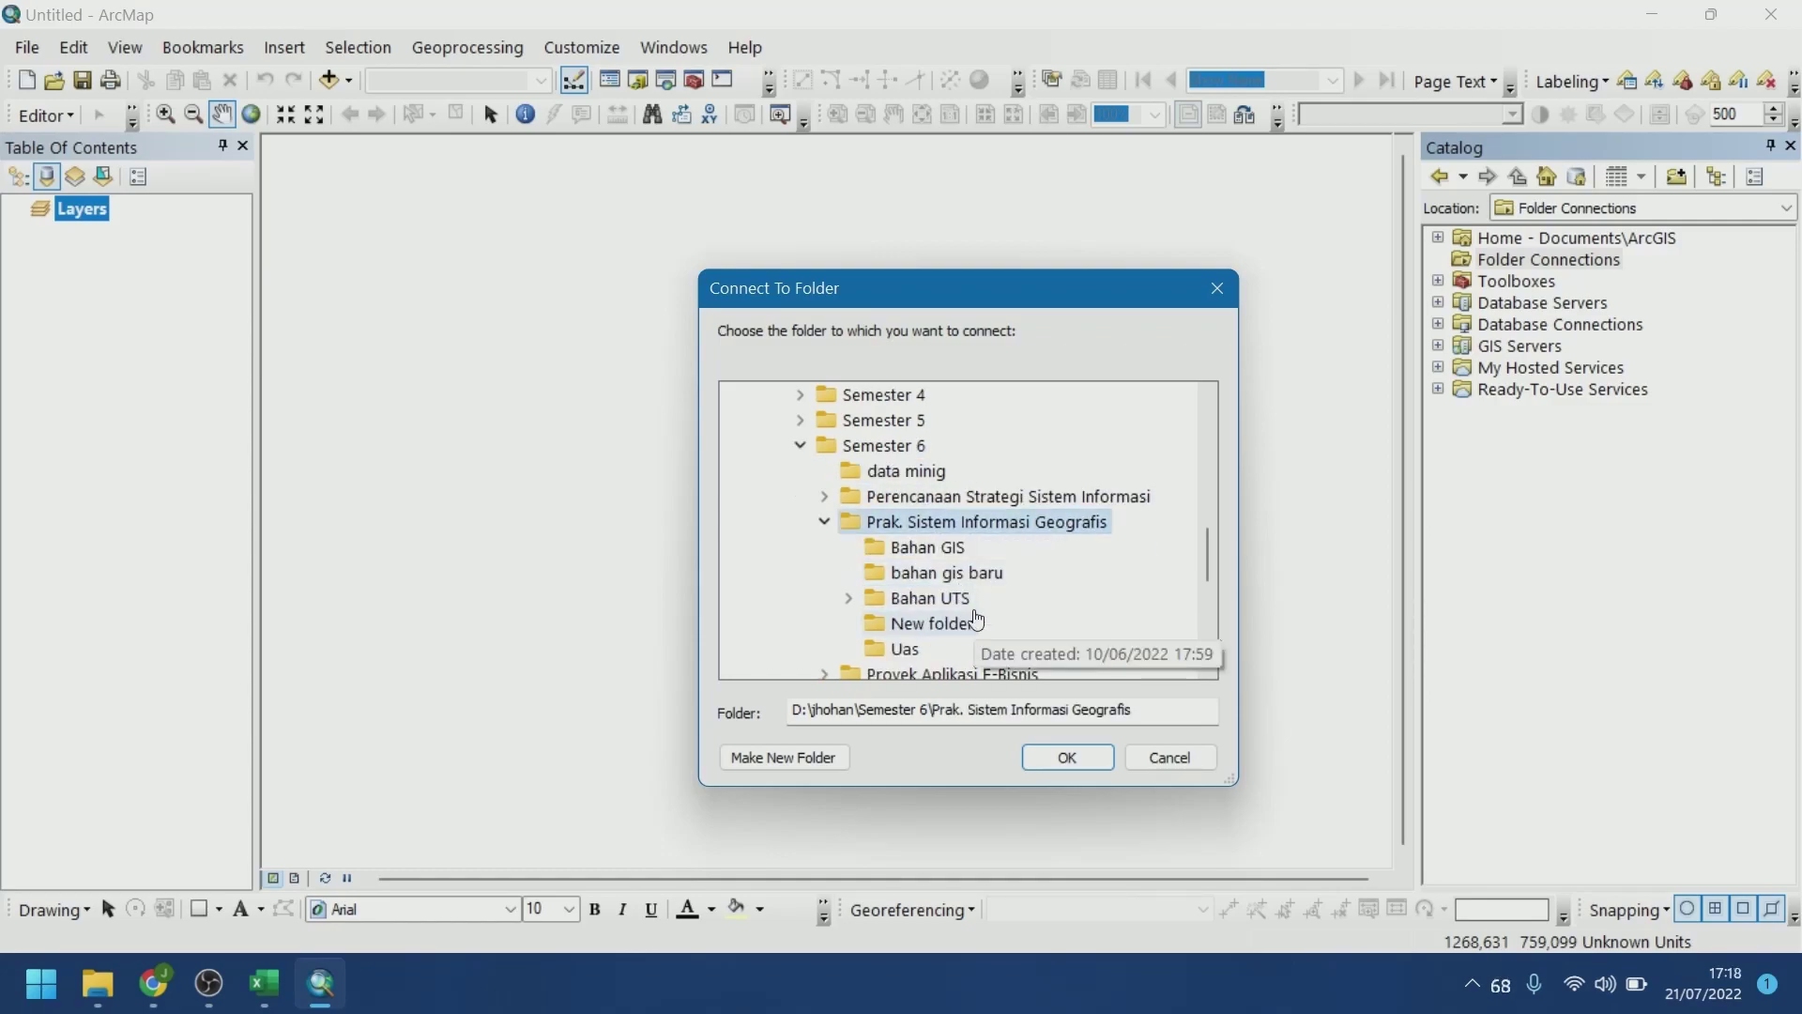
click(1068, 757)
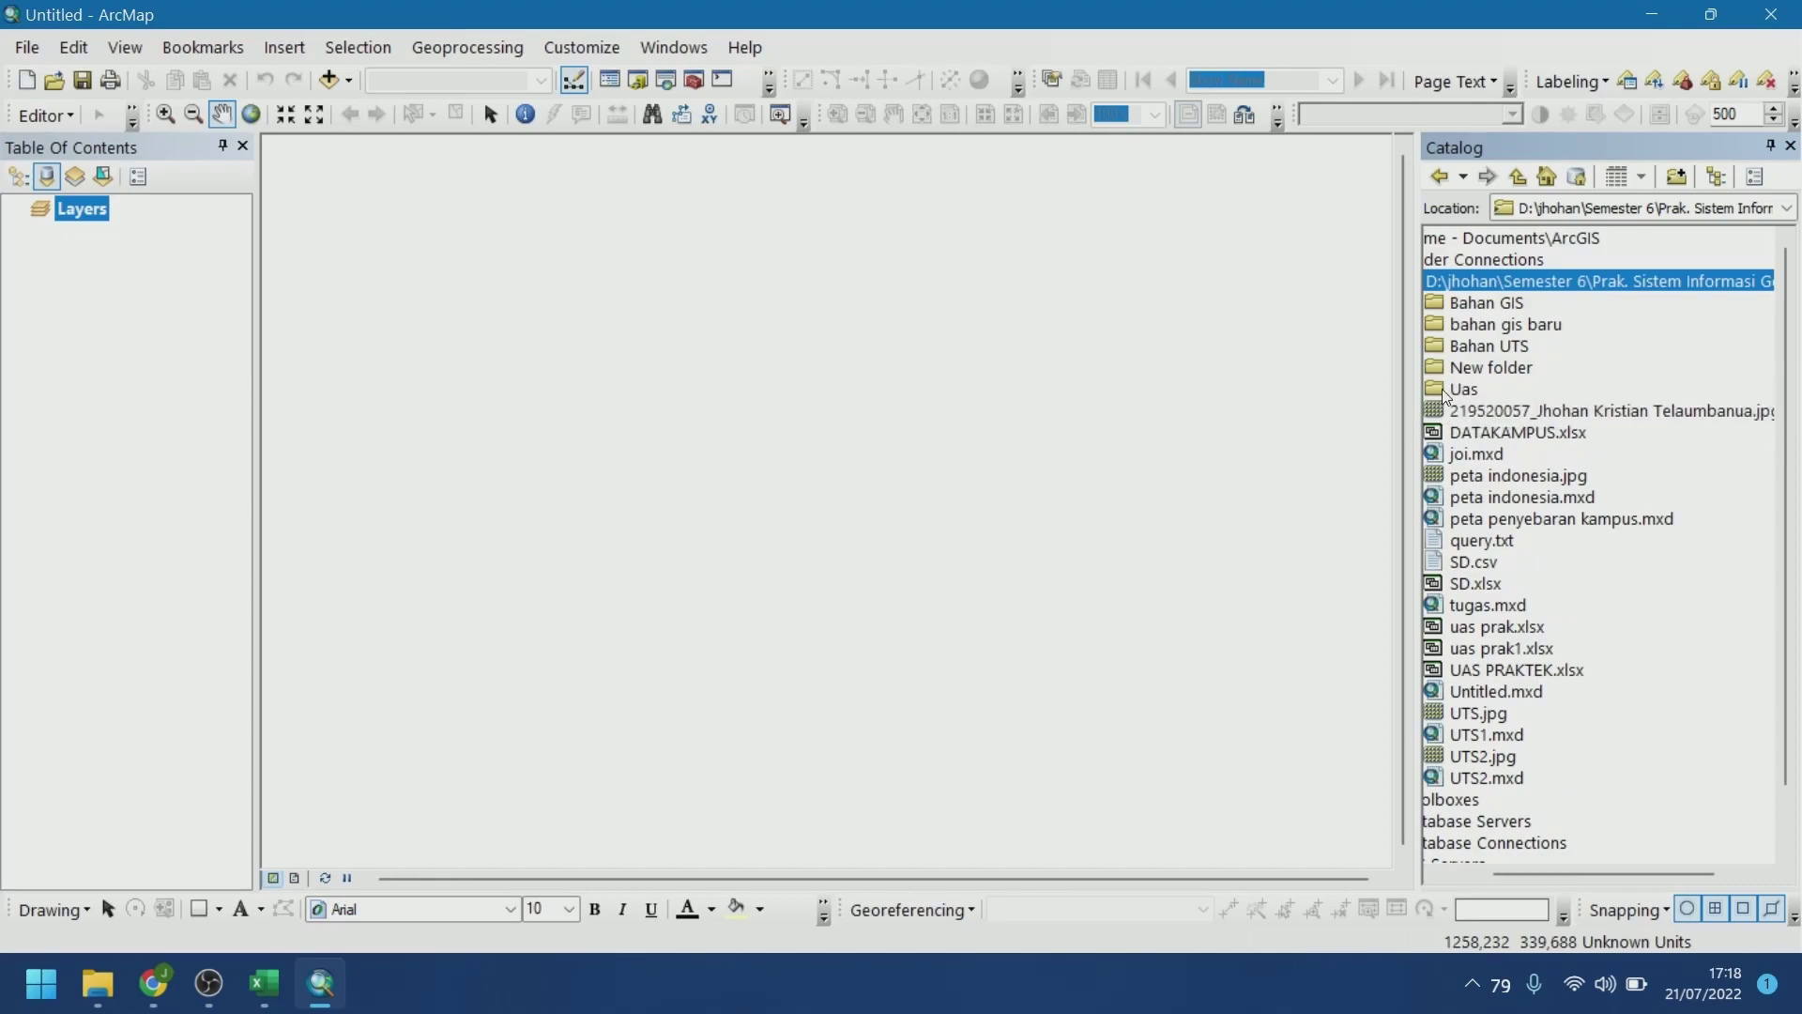
Add the Sheet1$ table of UAS.xlsx from the Uas folder to the map's layers
double_click(1461, 390)
click(1434, 432)
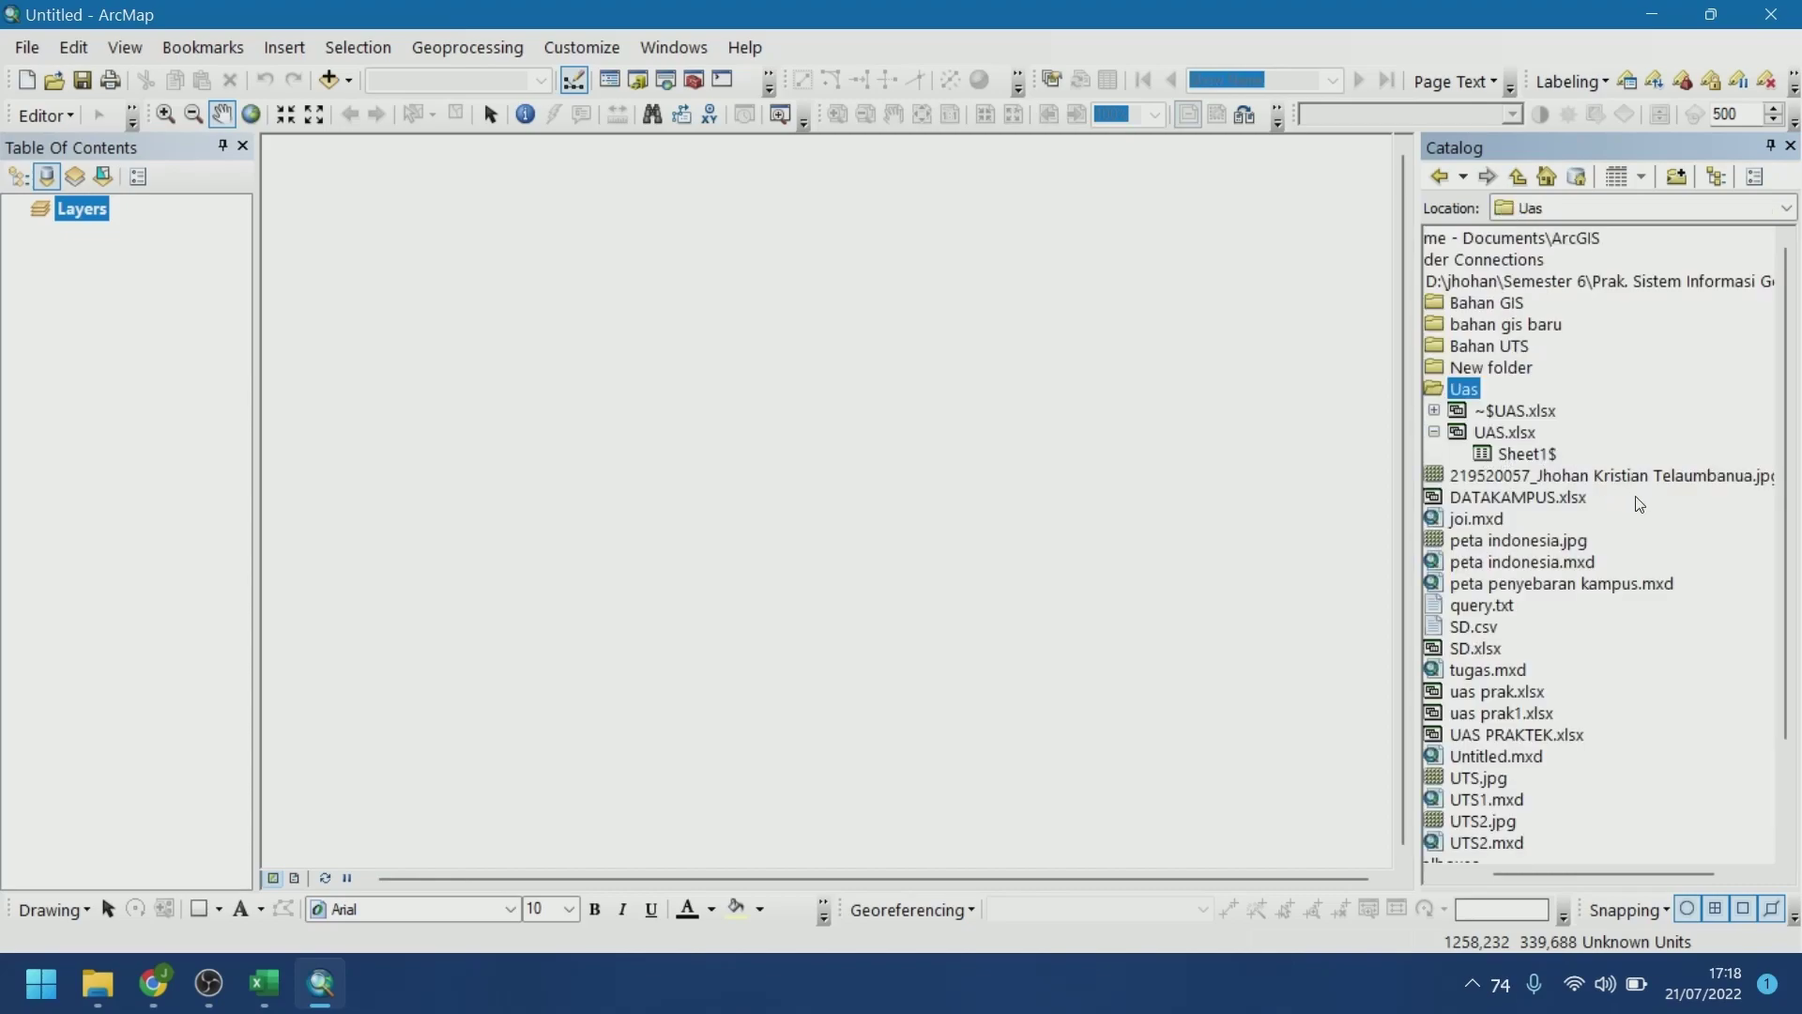
drag(1513, 454, 41, 301)
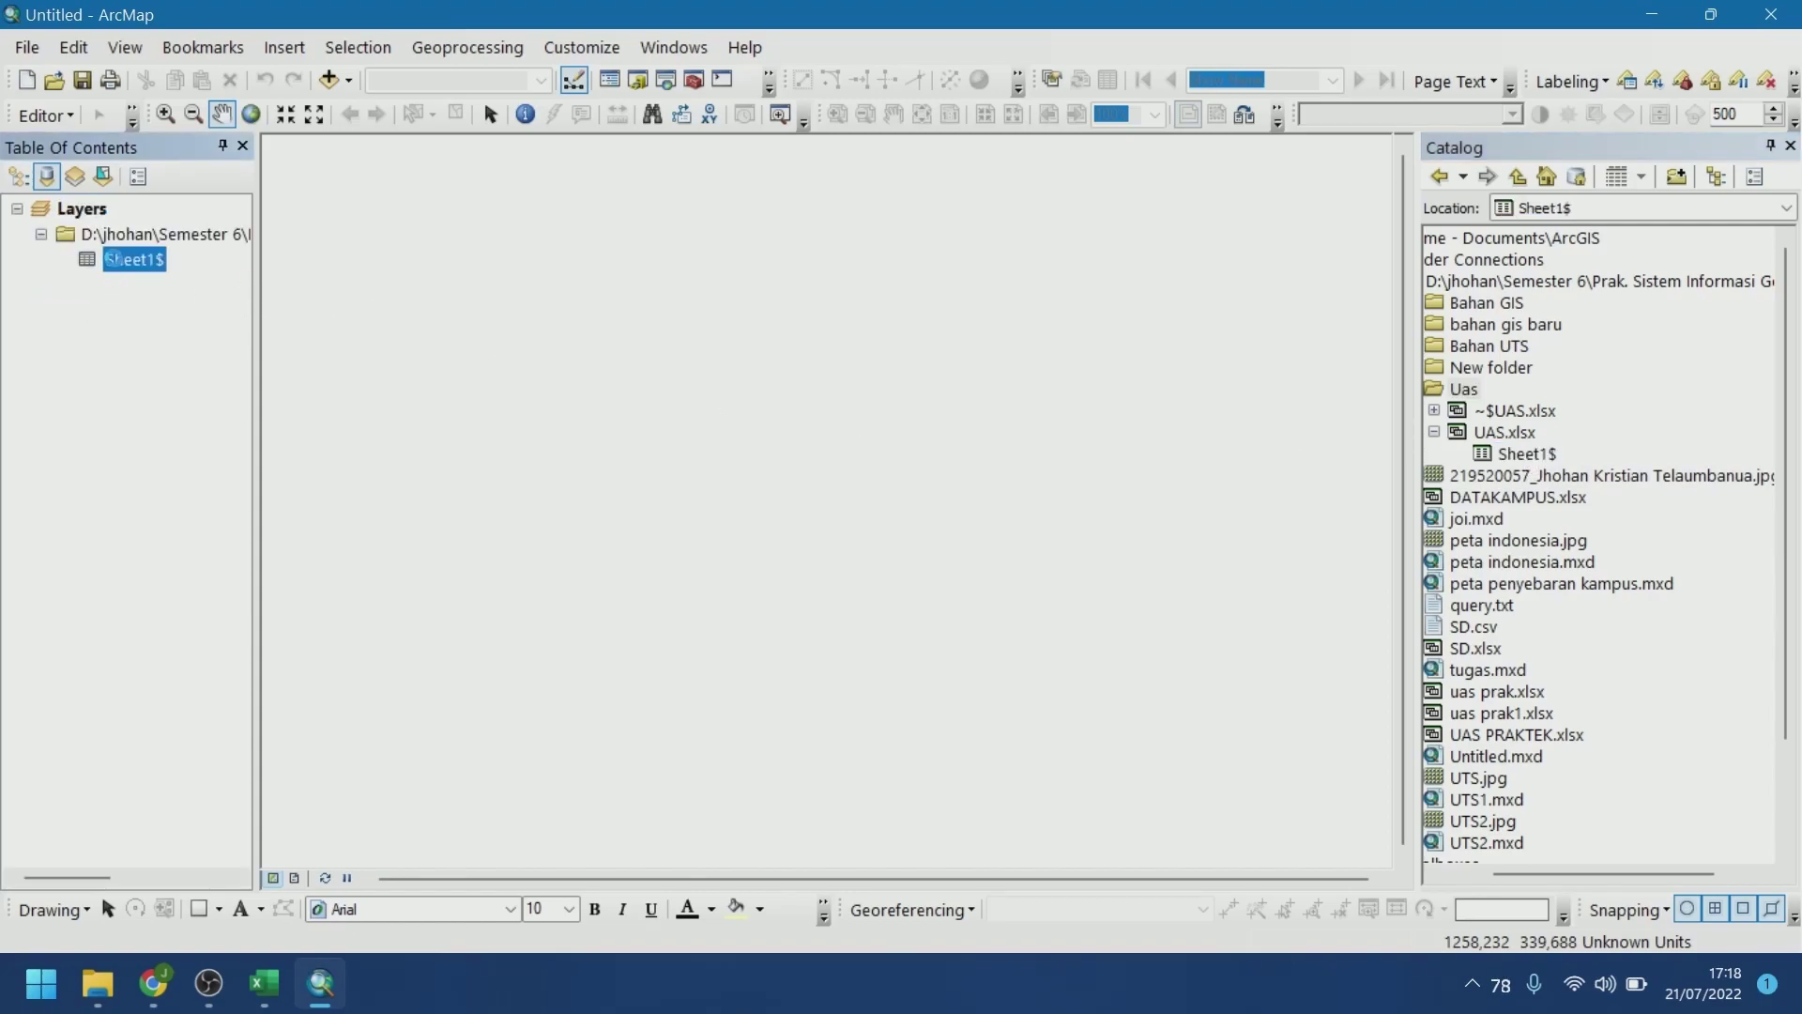
Display Sheet1$ as XY points with LONGITUDE as X, LATITUDE as Y and the WGS 1984 geographic coordinate system
right_click(119, 267)
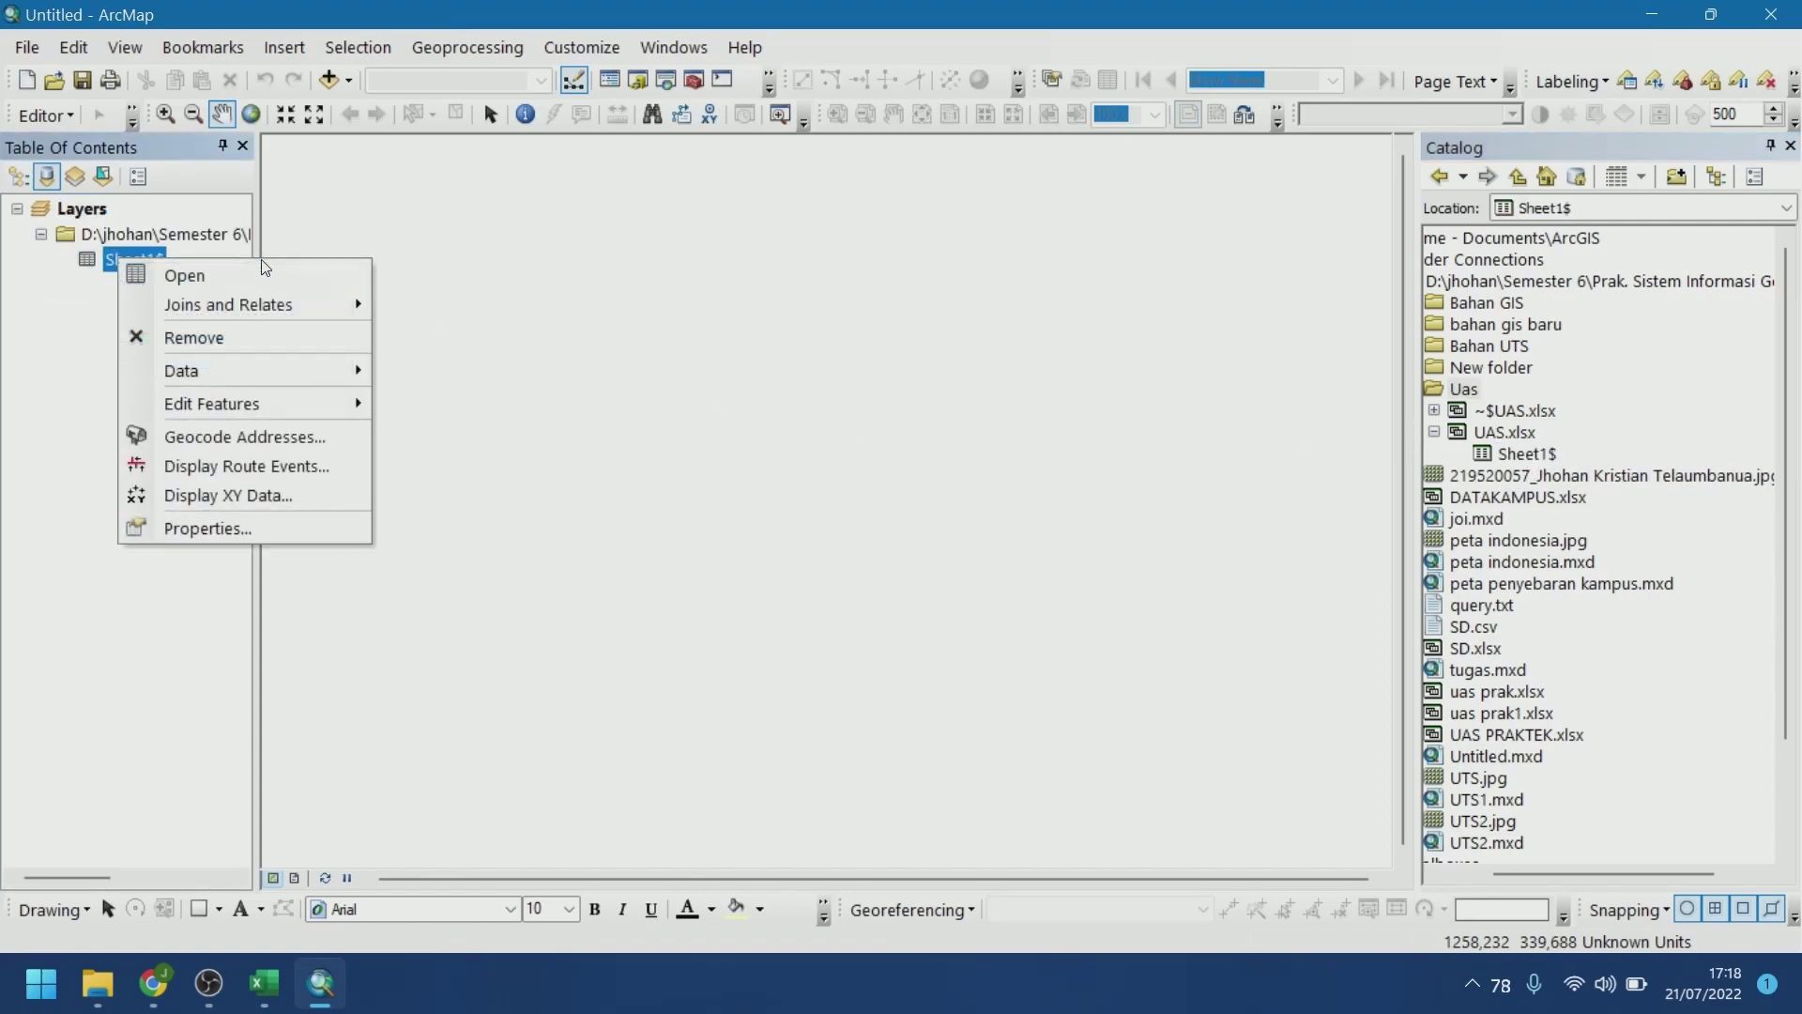
click(284, 494)
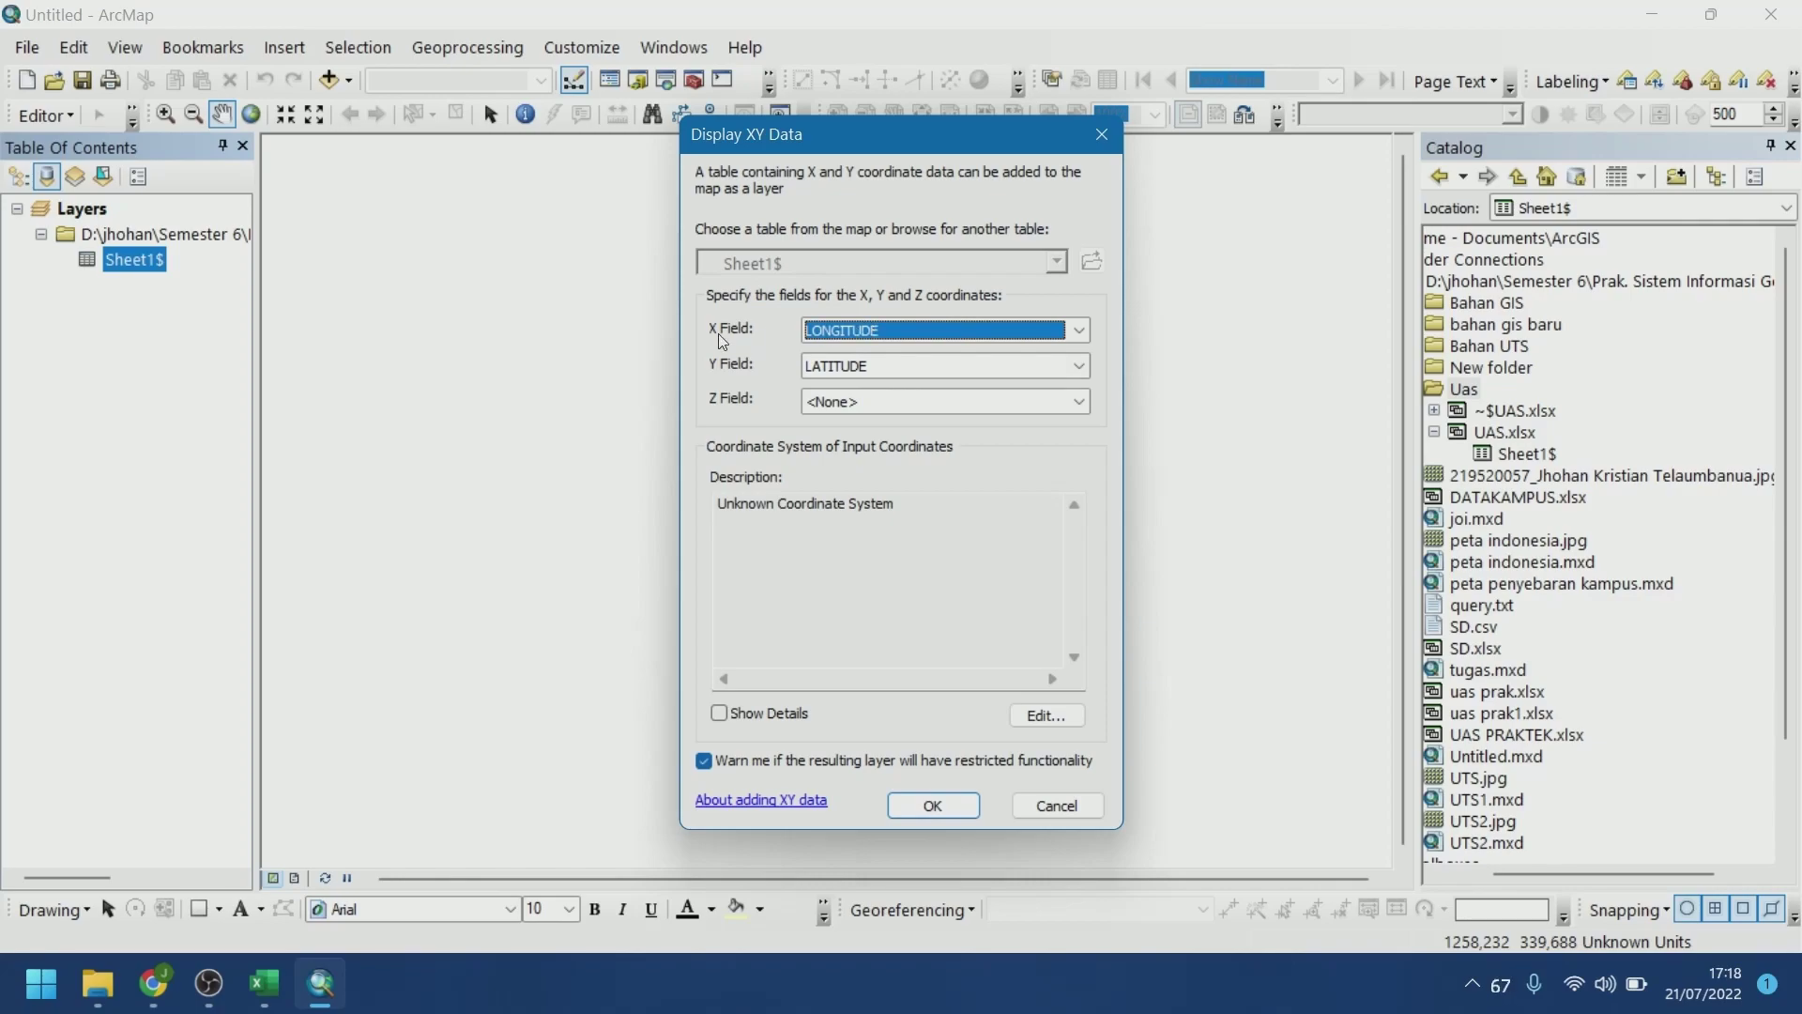
click(1044, 715)
double_click(771, 293)
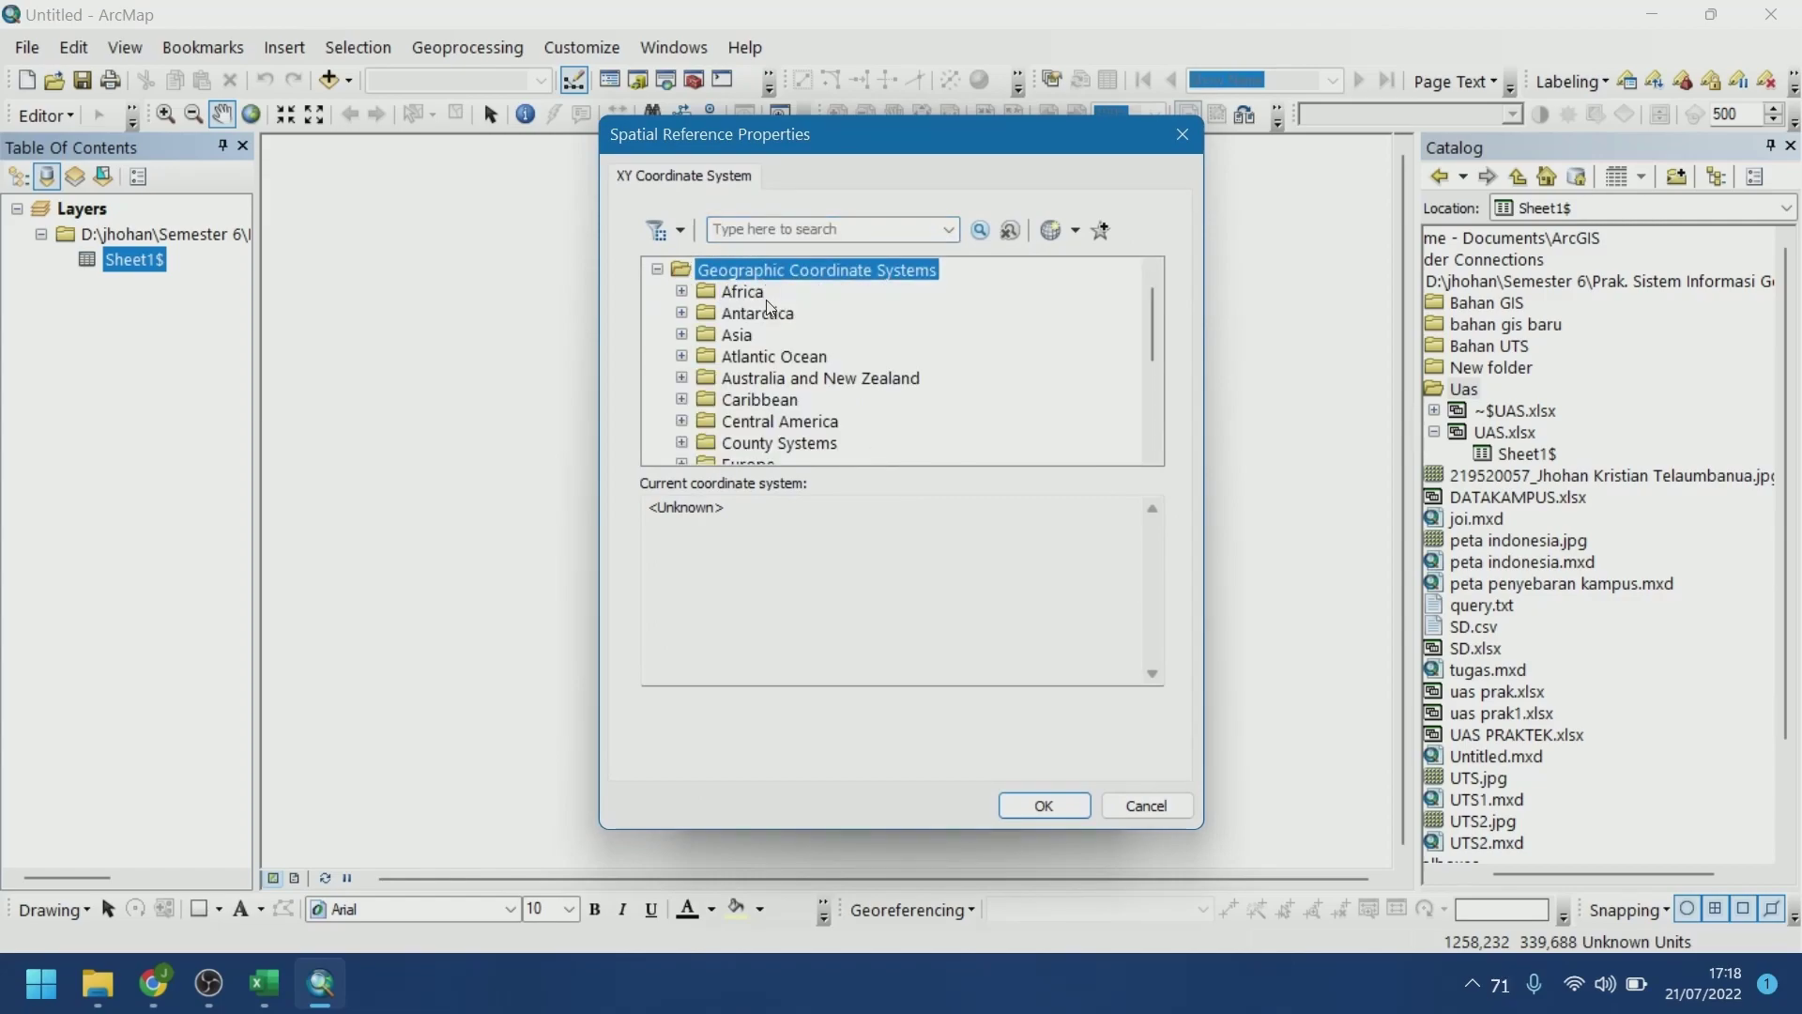
scroll(773, 298, down, 4)
double_click(761, 419)
scroll(771, 413, down, 2)
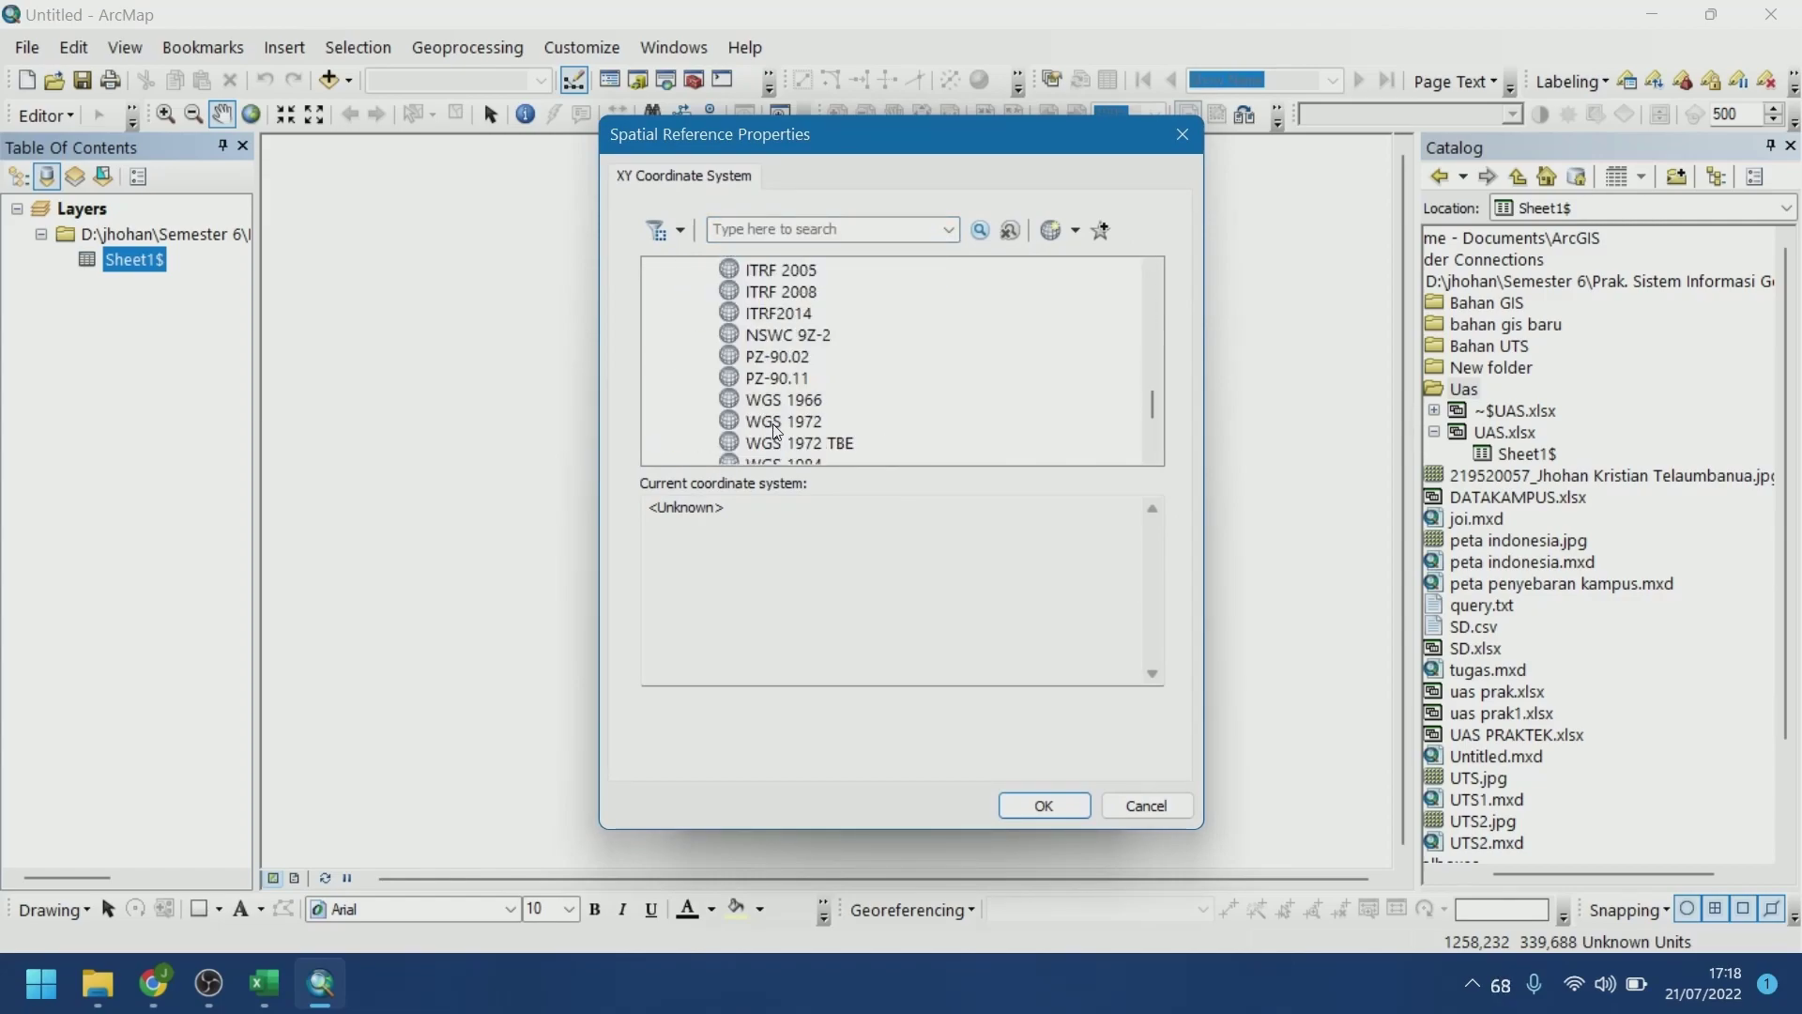
scroll(777, 432, down, 3)
click(785, 293)
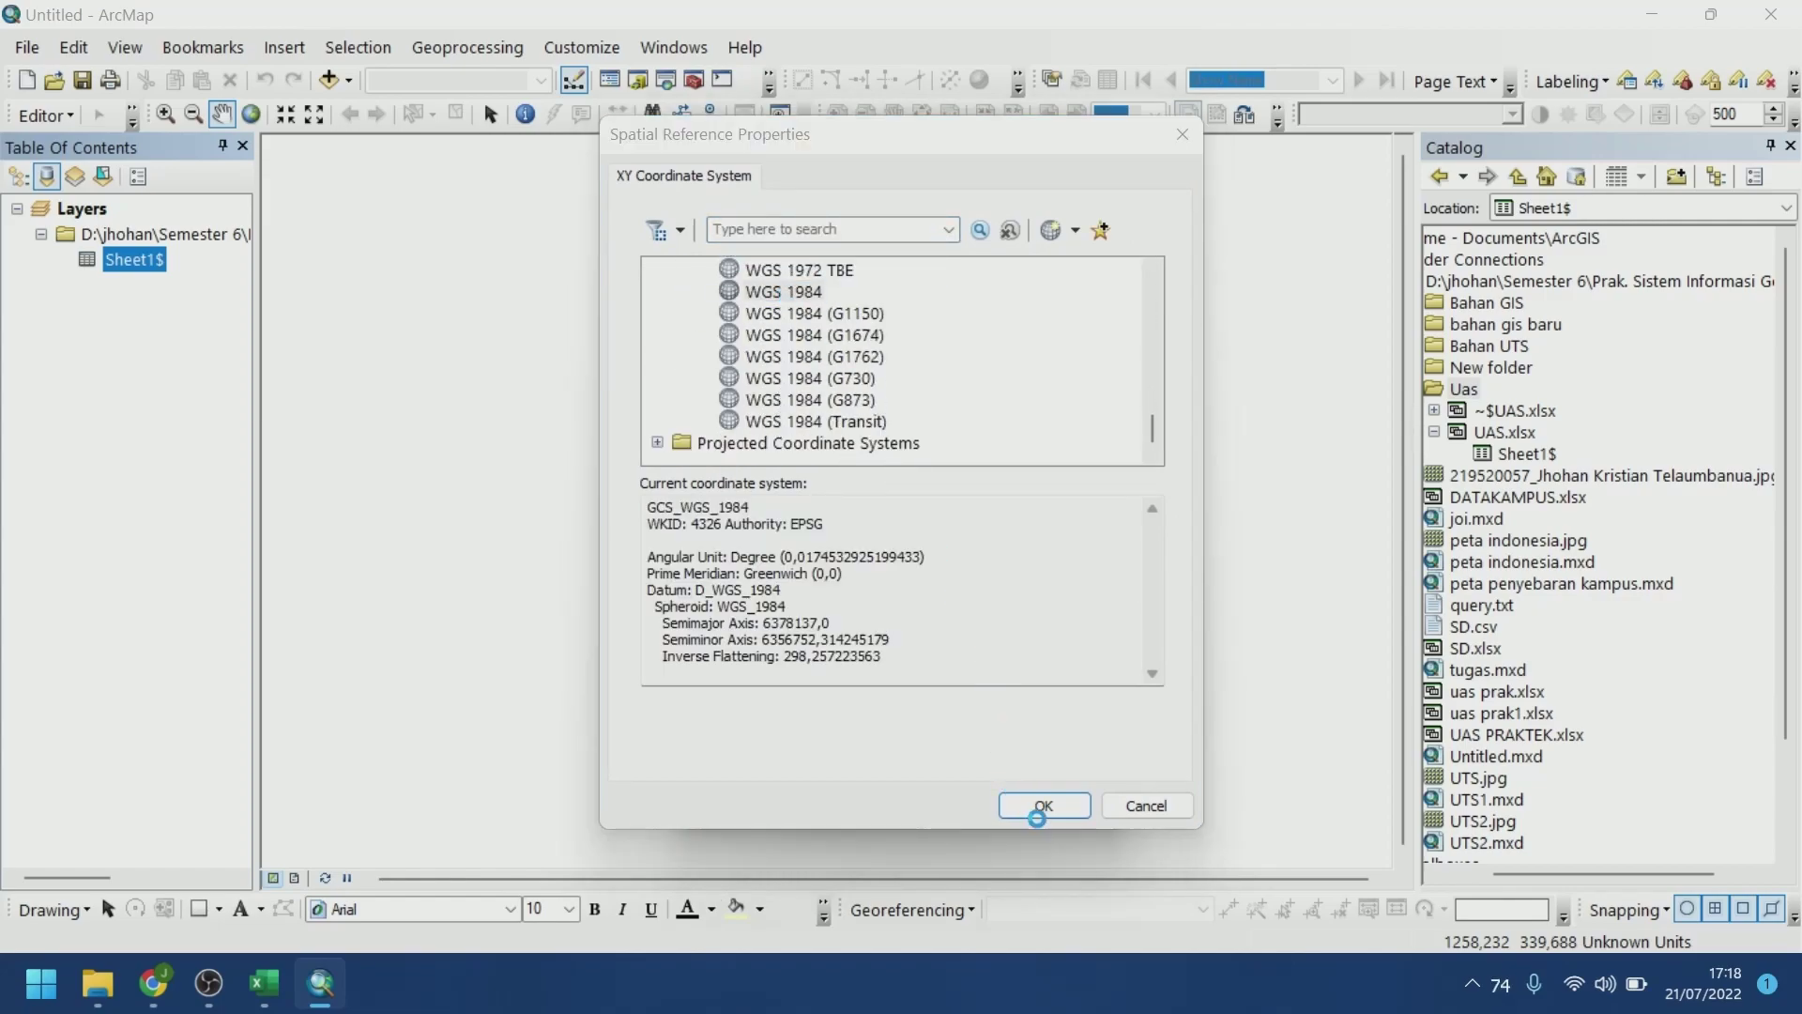
click(1108, 147)
click(1032, 807)
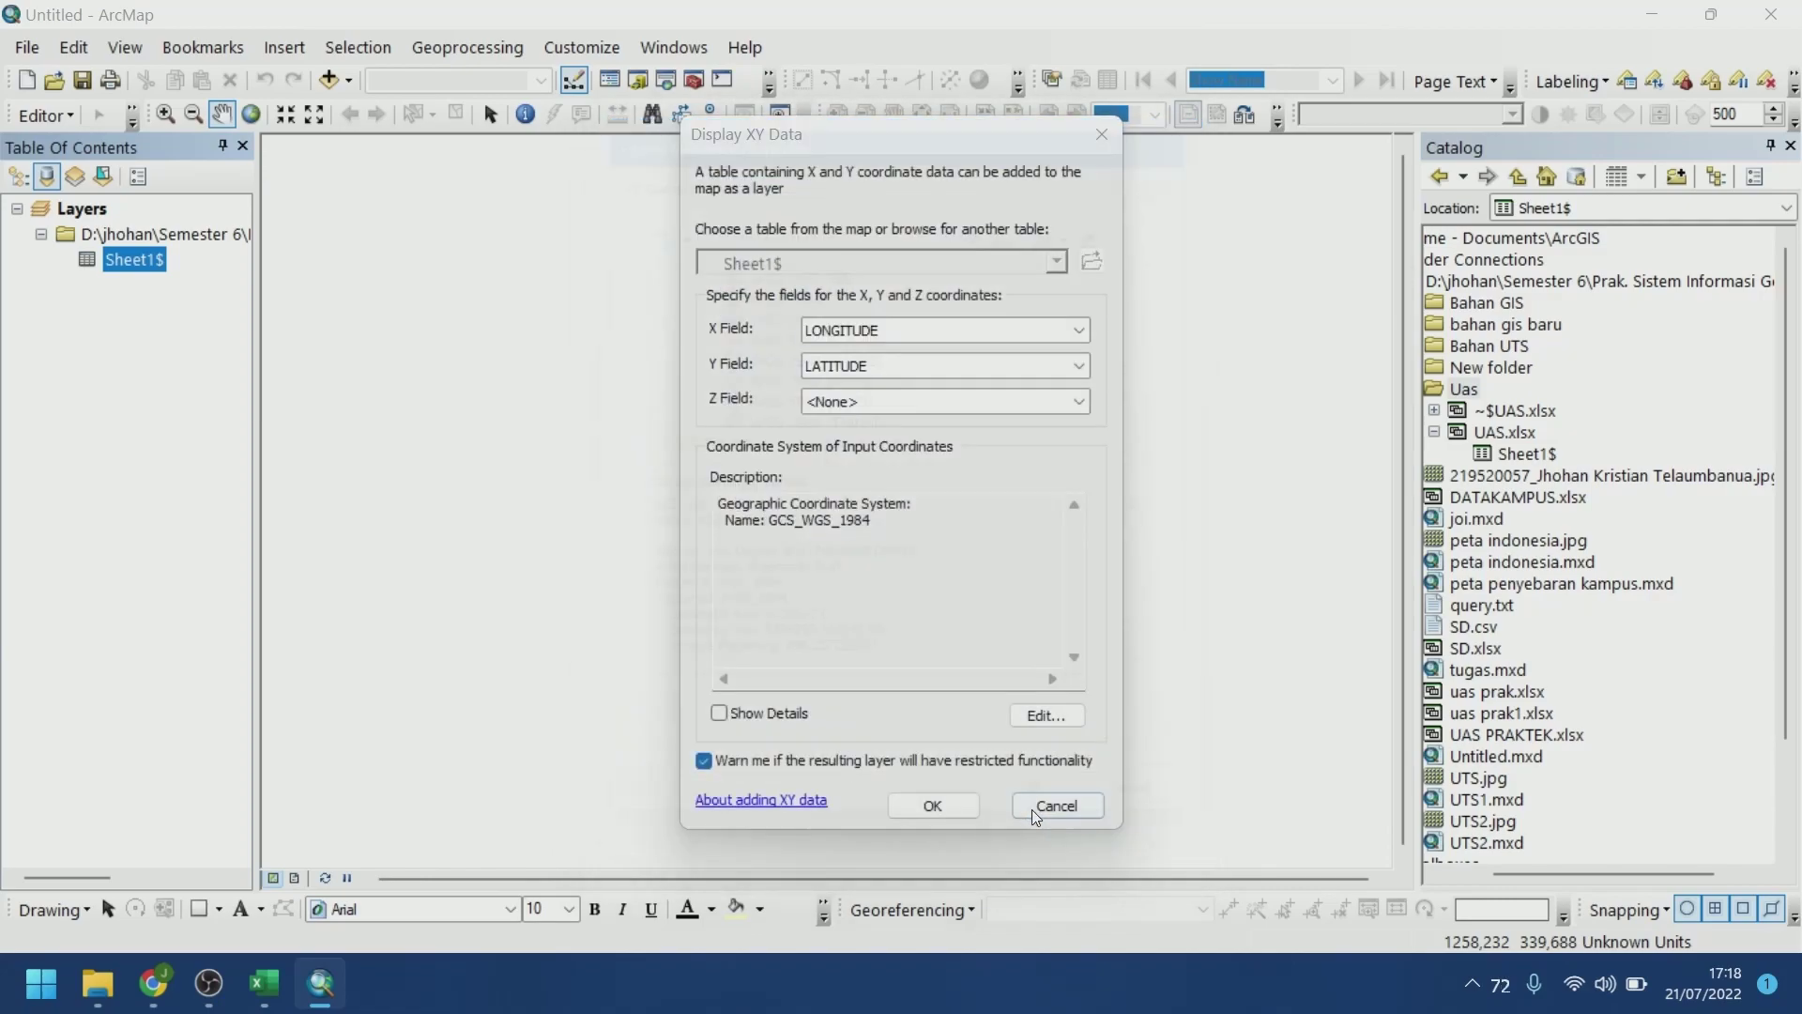
click(892, 811)
click(1000, 622)
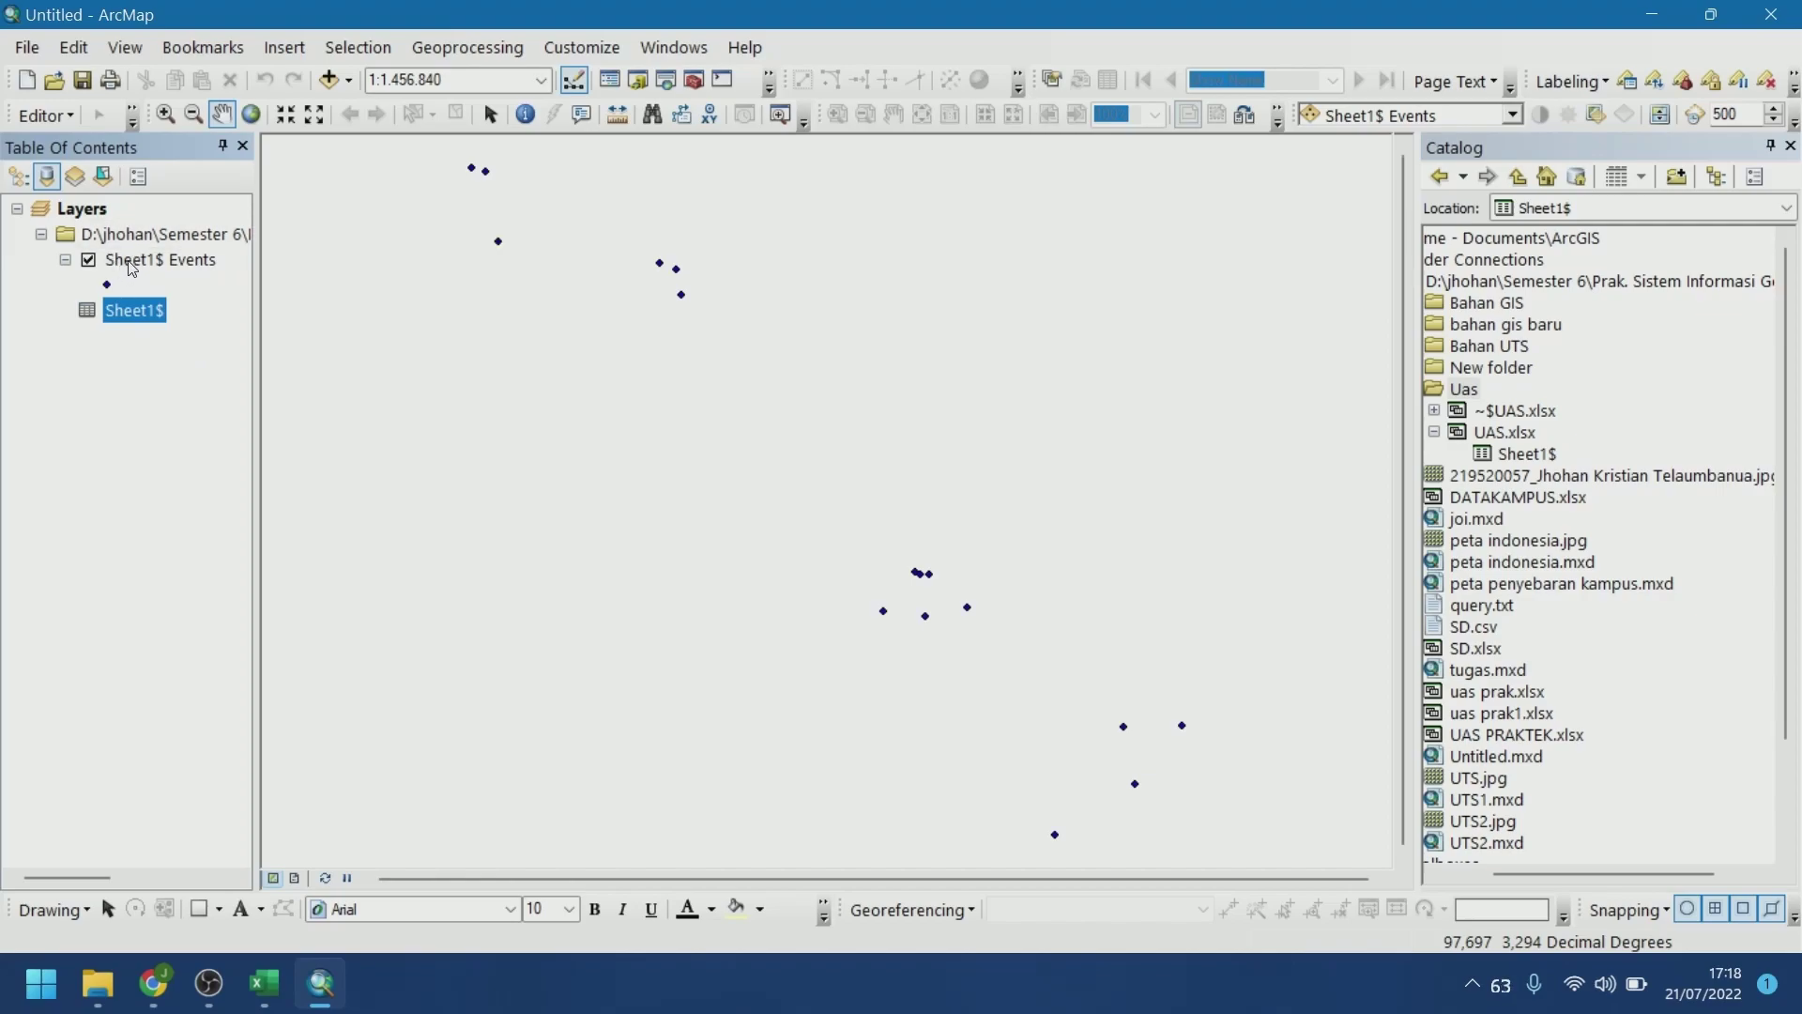
Open the data export for the Sheet1$ Events layer and browse for its output feature class location
right_click(150, 230)
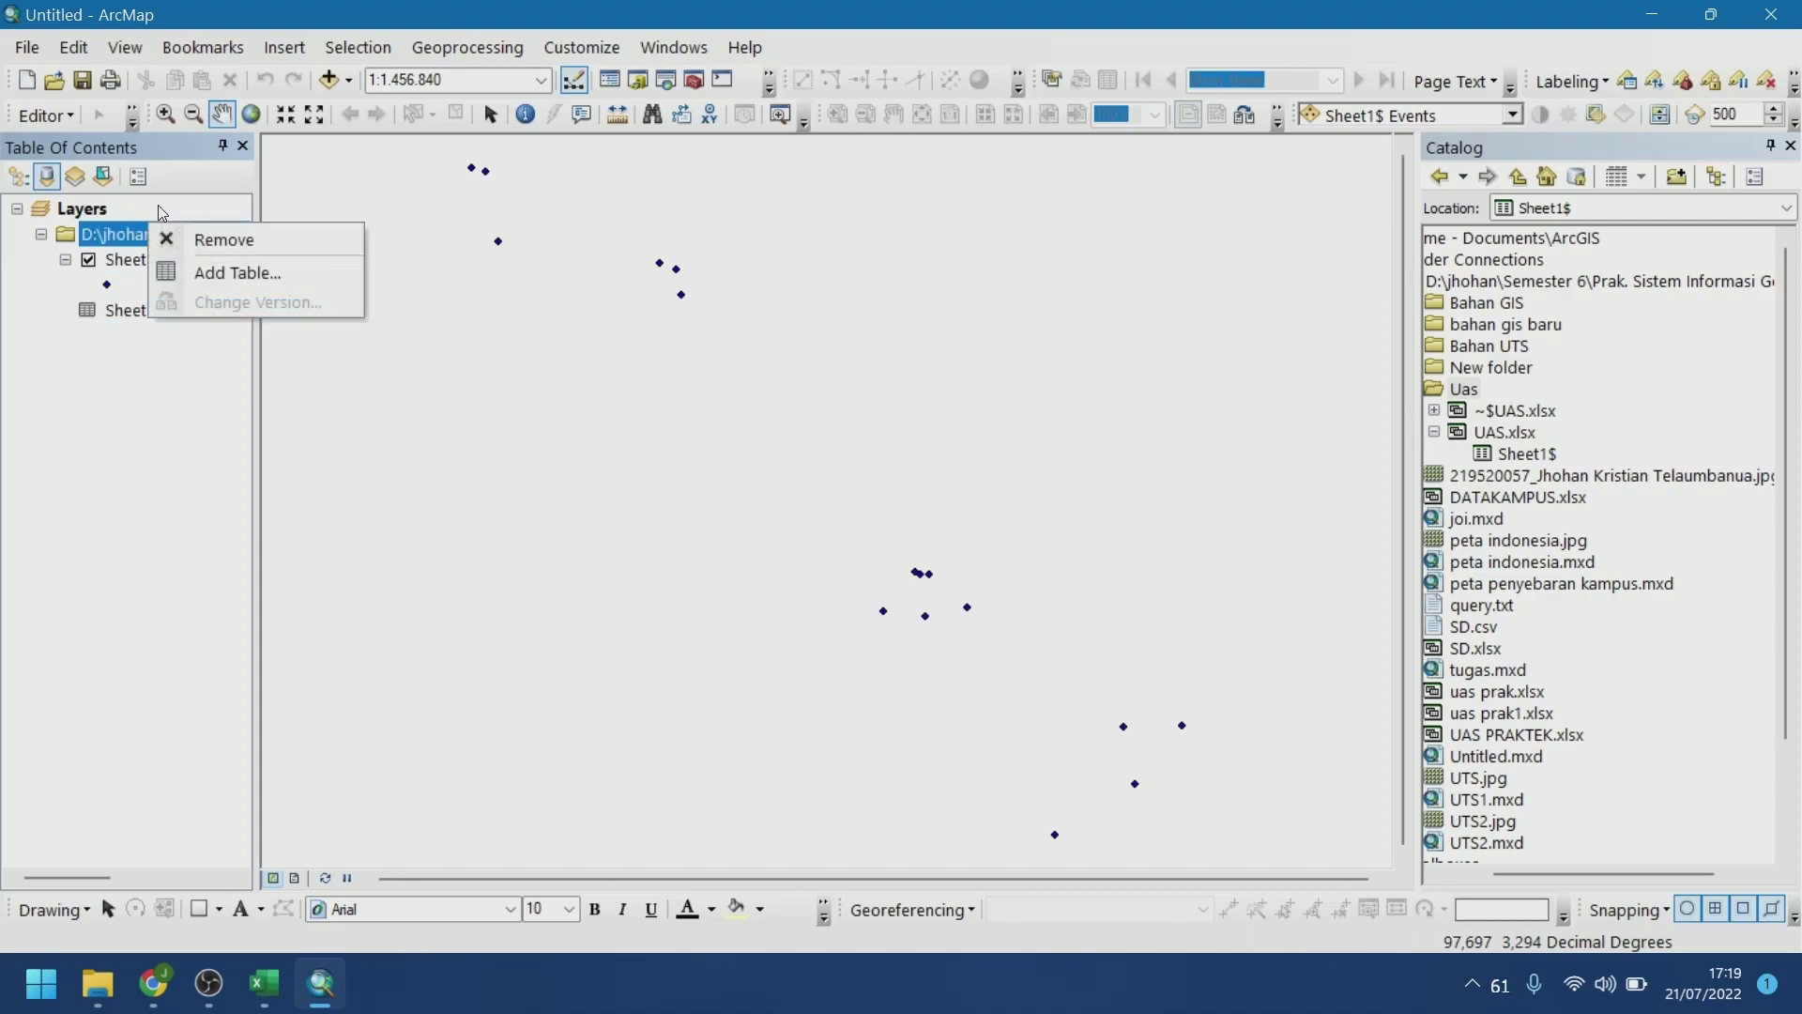
click(150, 259)
right_click(127, 261)
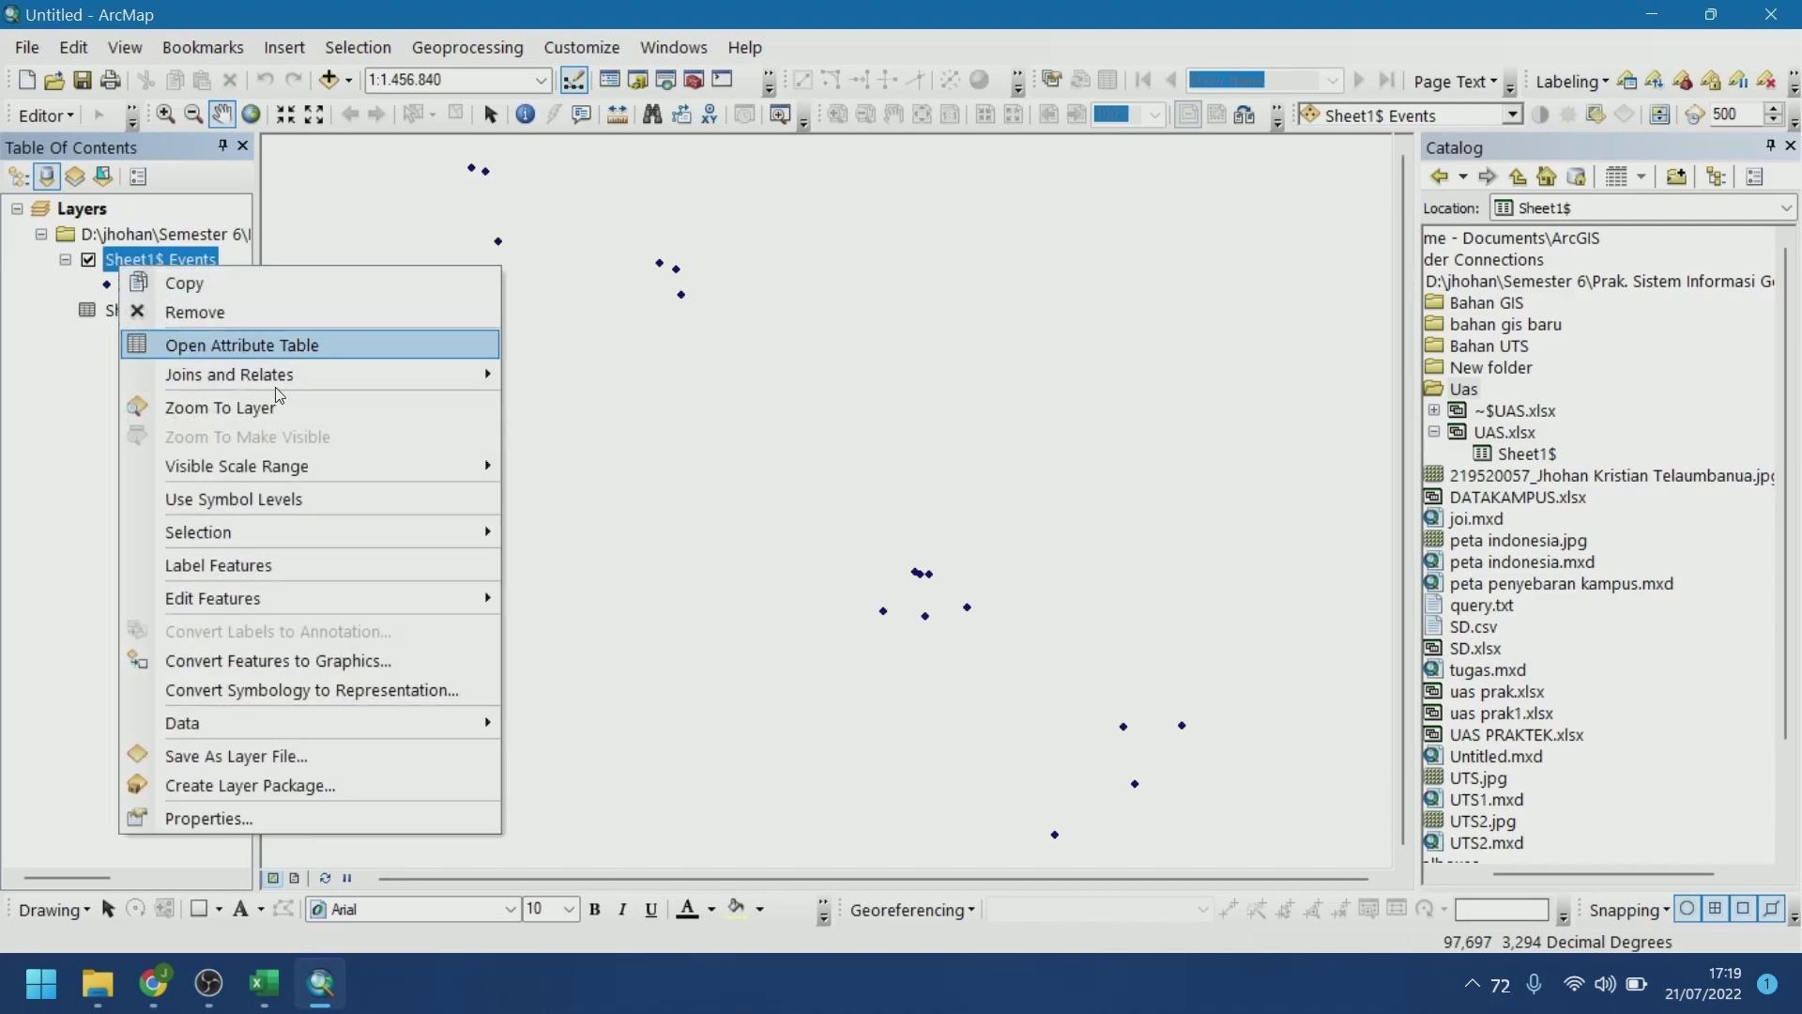
mouse_move(301, 722)
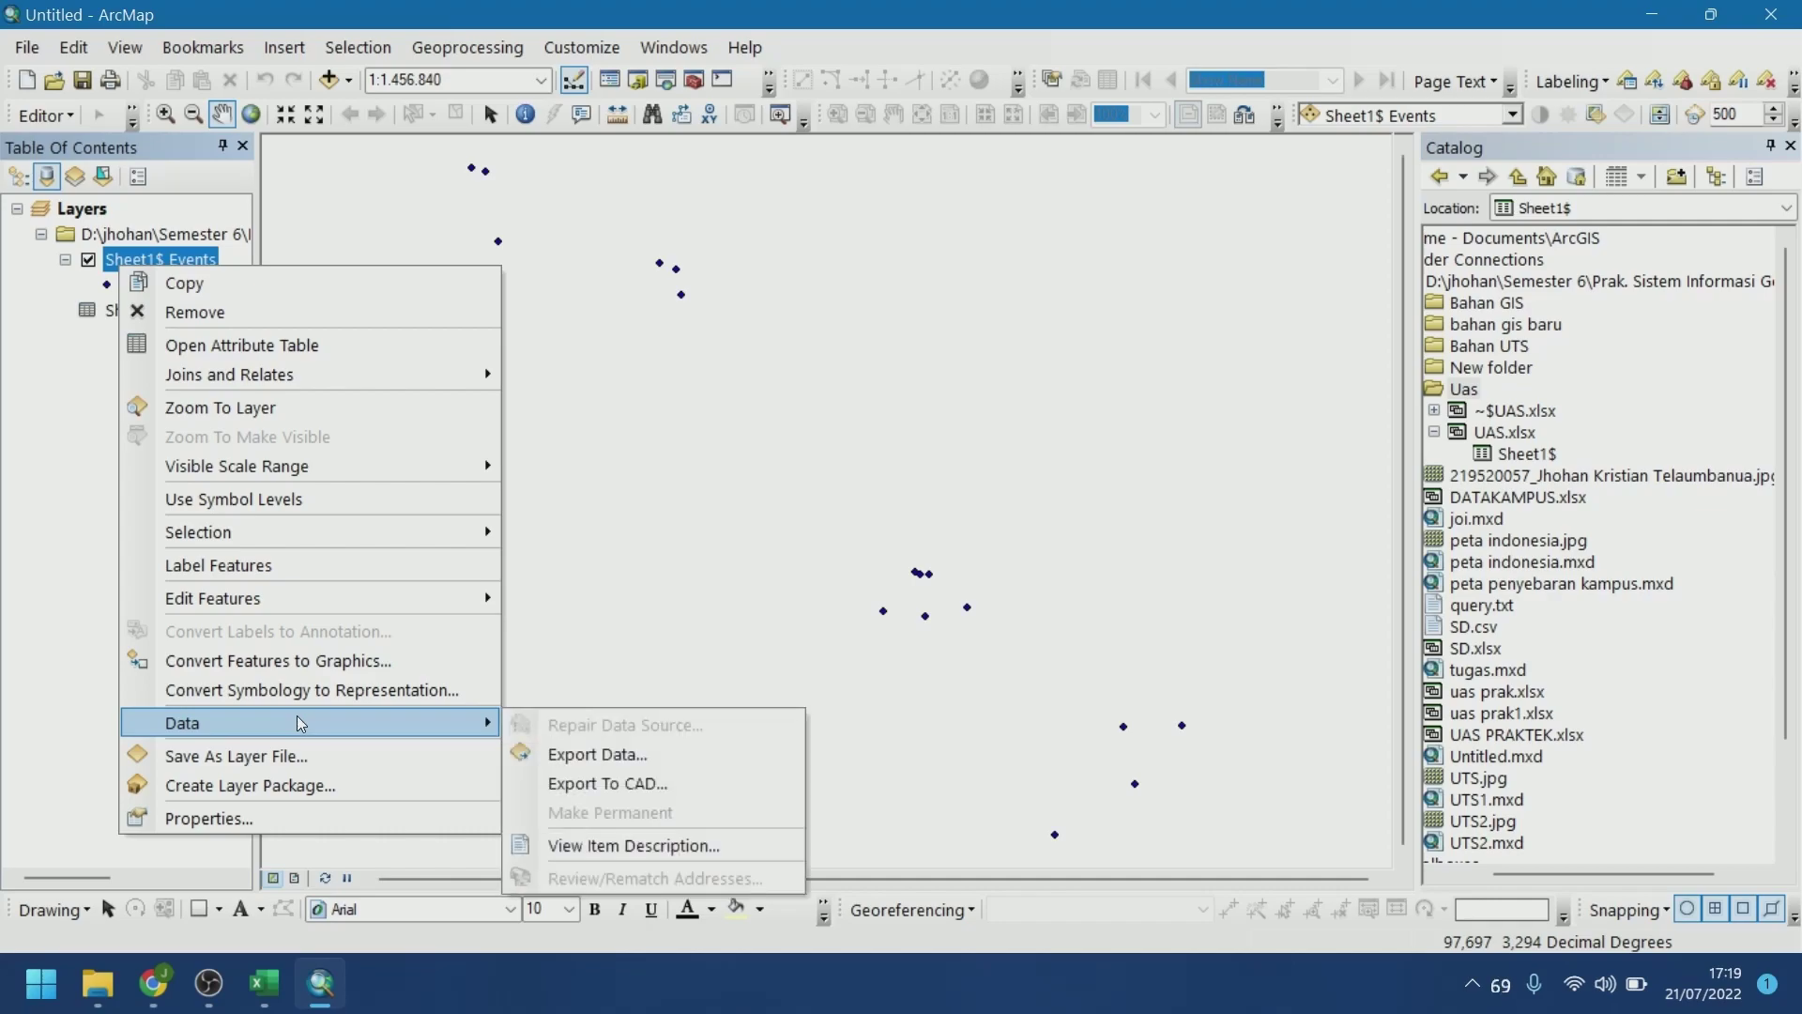
click(593, 756)
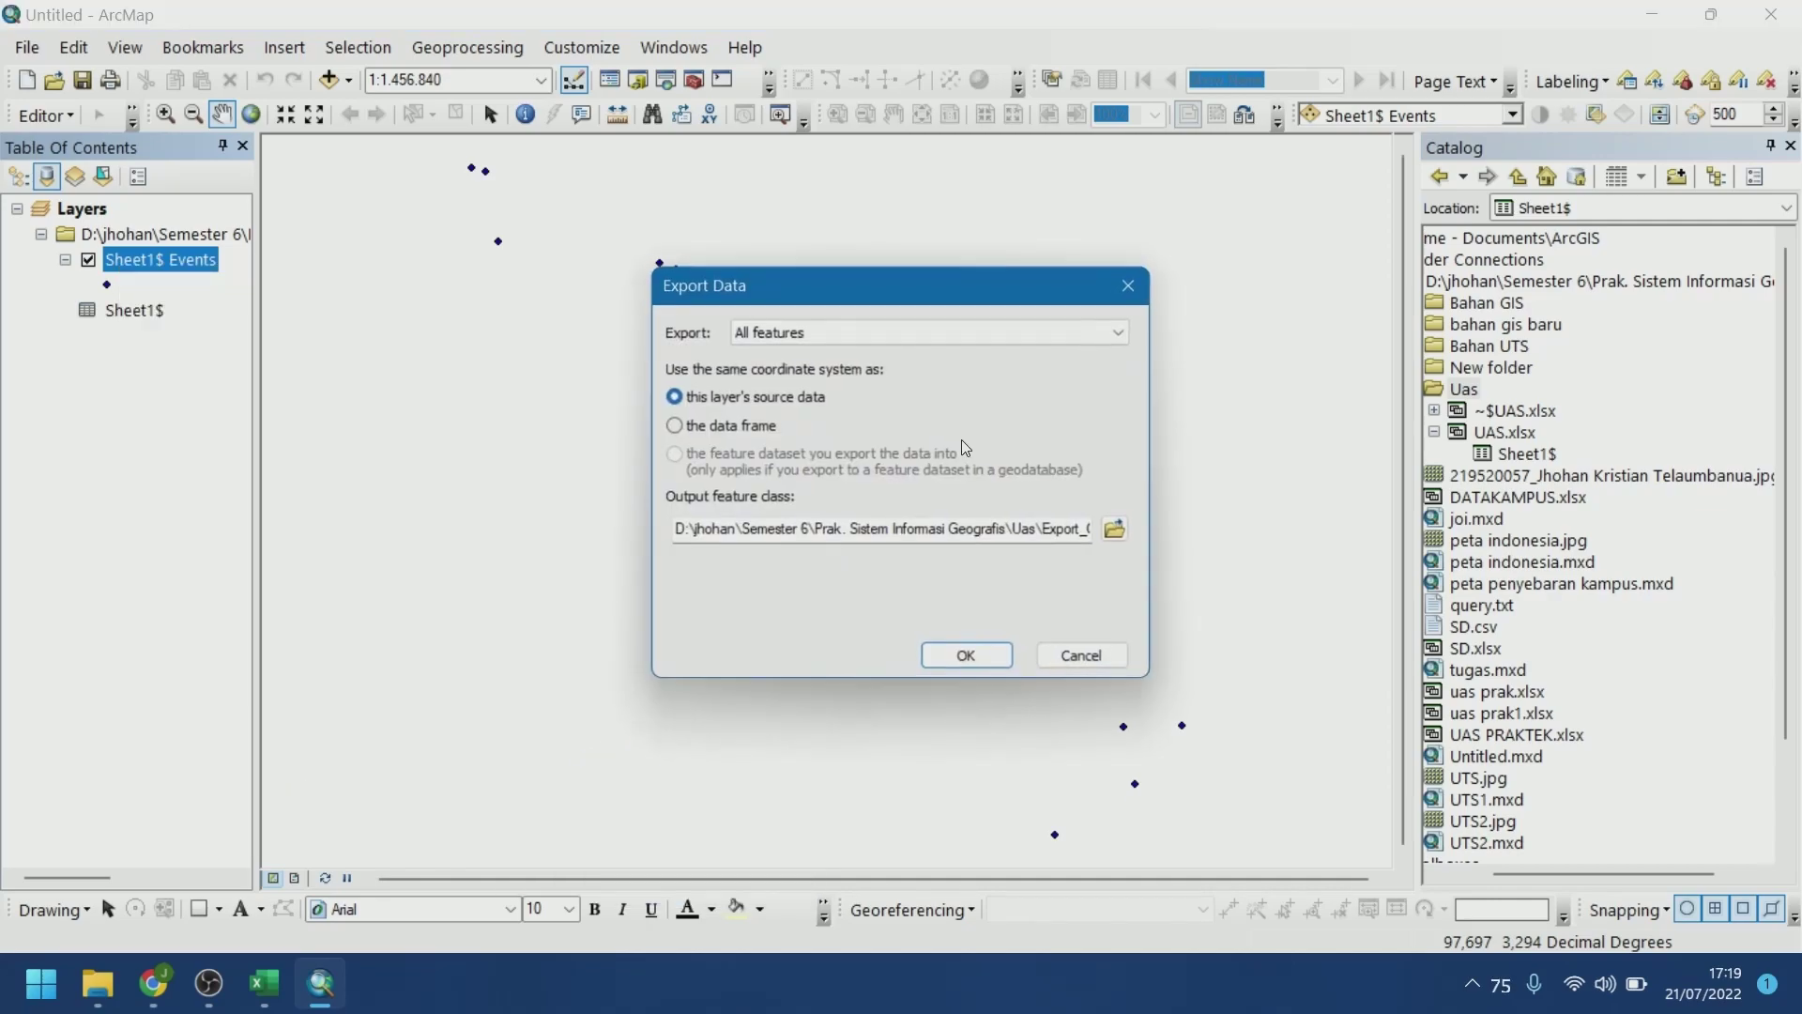
click(1119, 532)
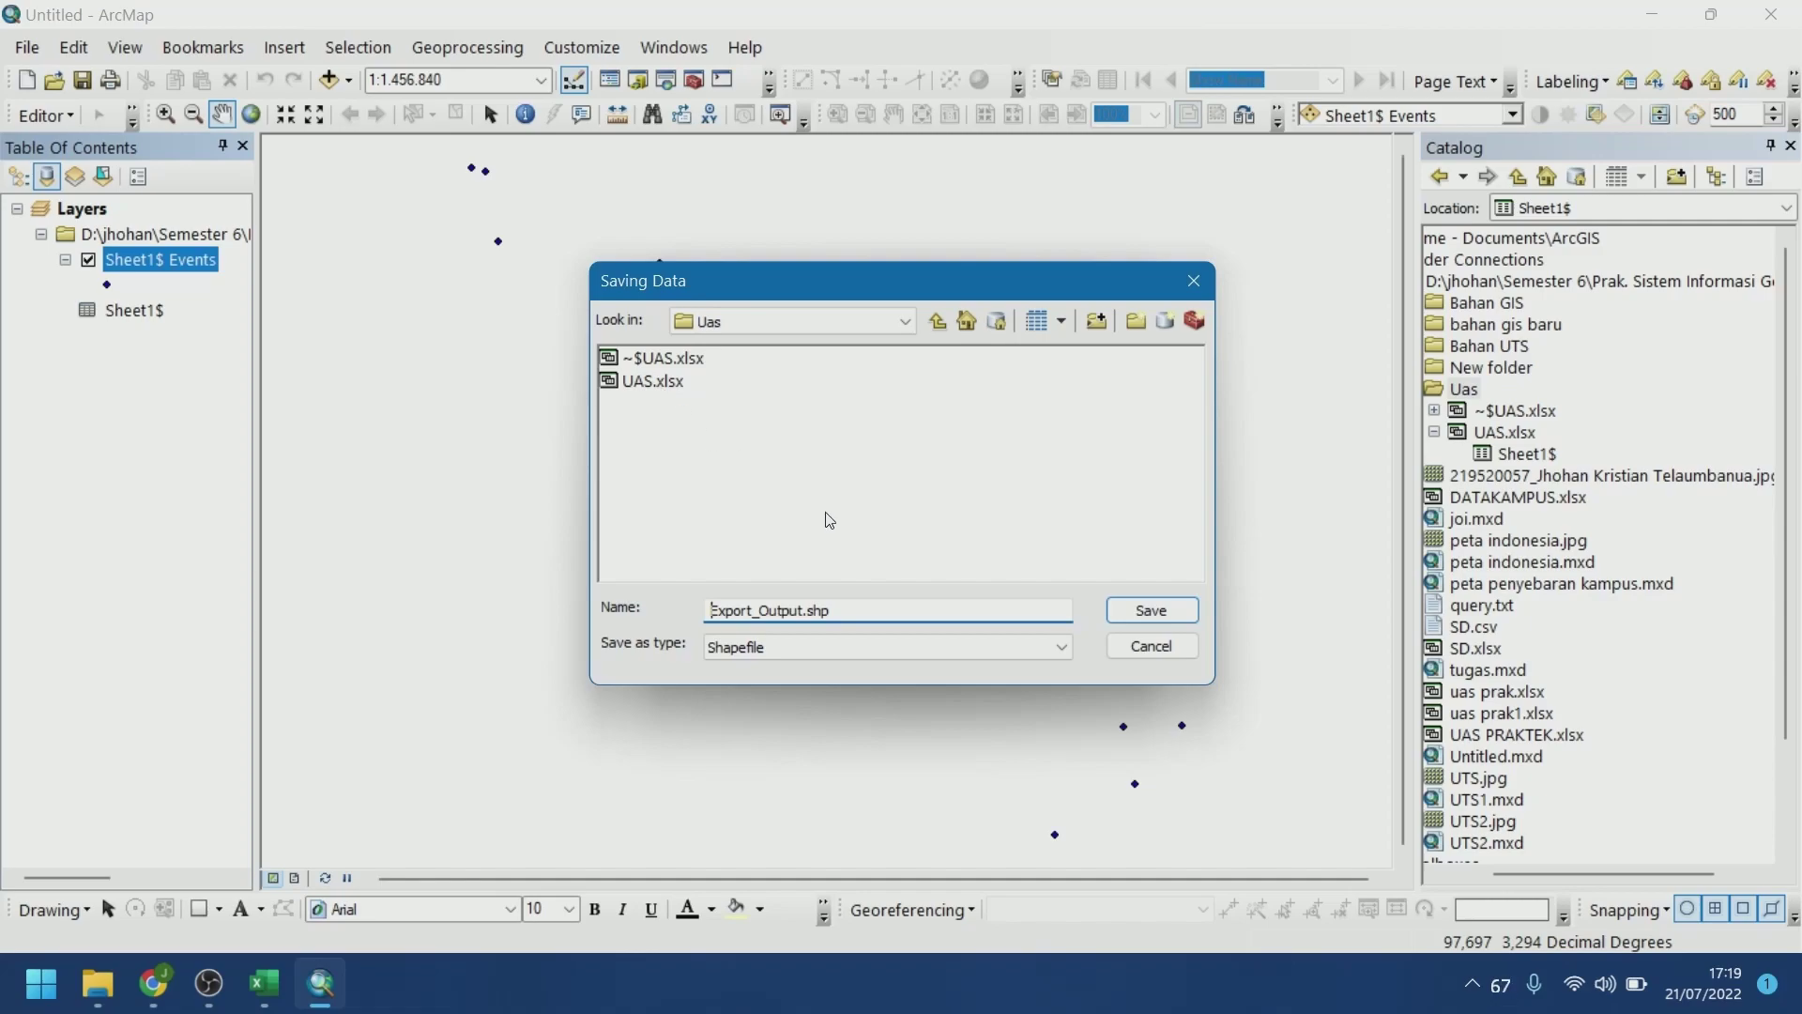
Export all the event points as the shapefile uas_prak.shp in the Uas folder and add it to the map as a layer
drag(784, 612, 719, 617)
key(BackSpace)
key(BackSpace)
click(764, 649)
click(764, 650)
click(718, 612)
text(uas)
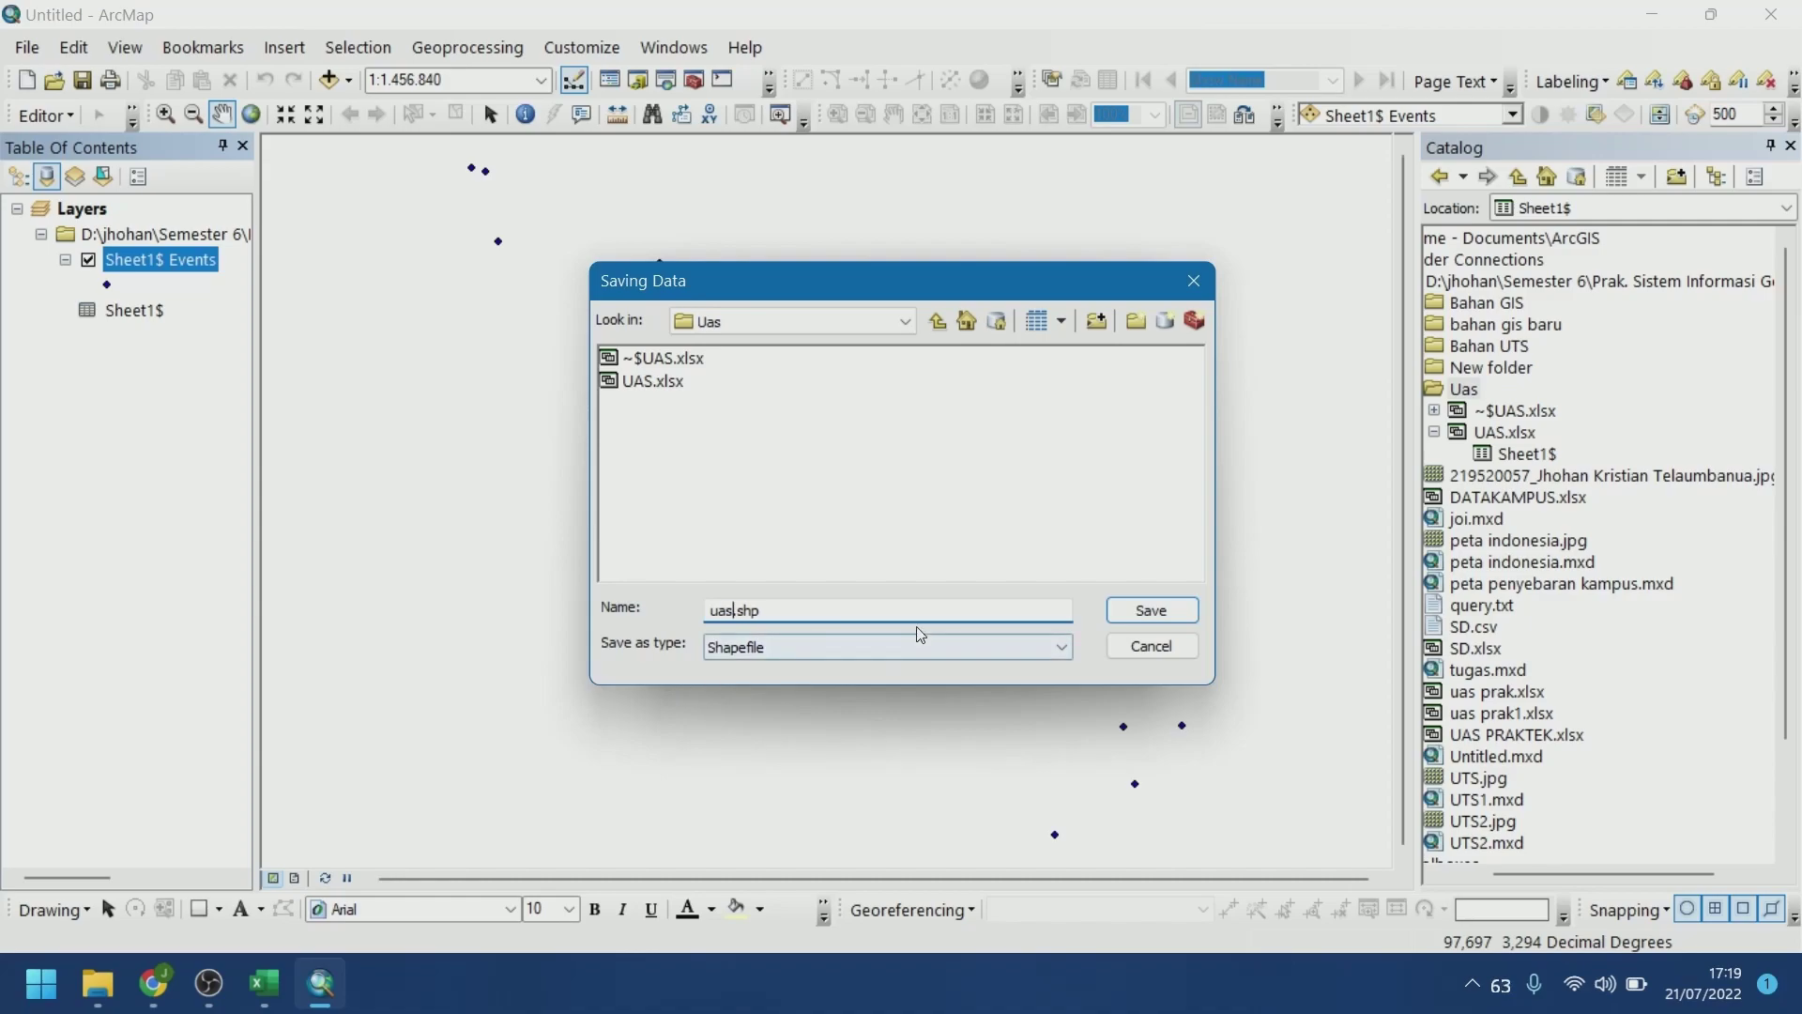
text(_prak)
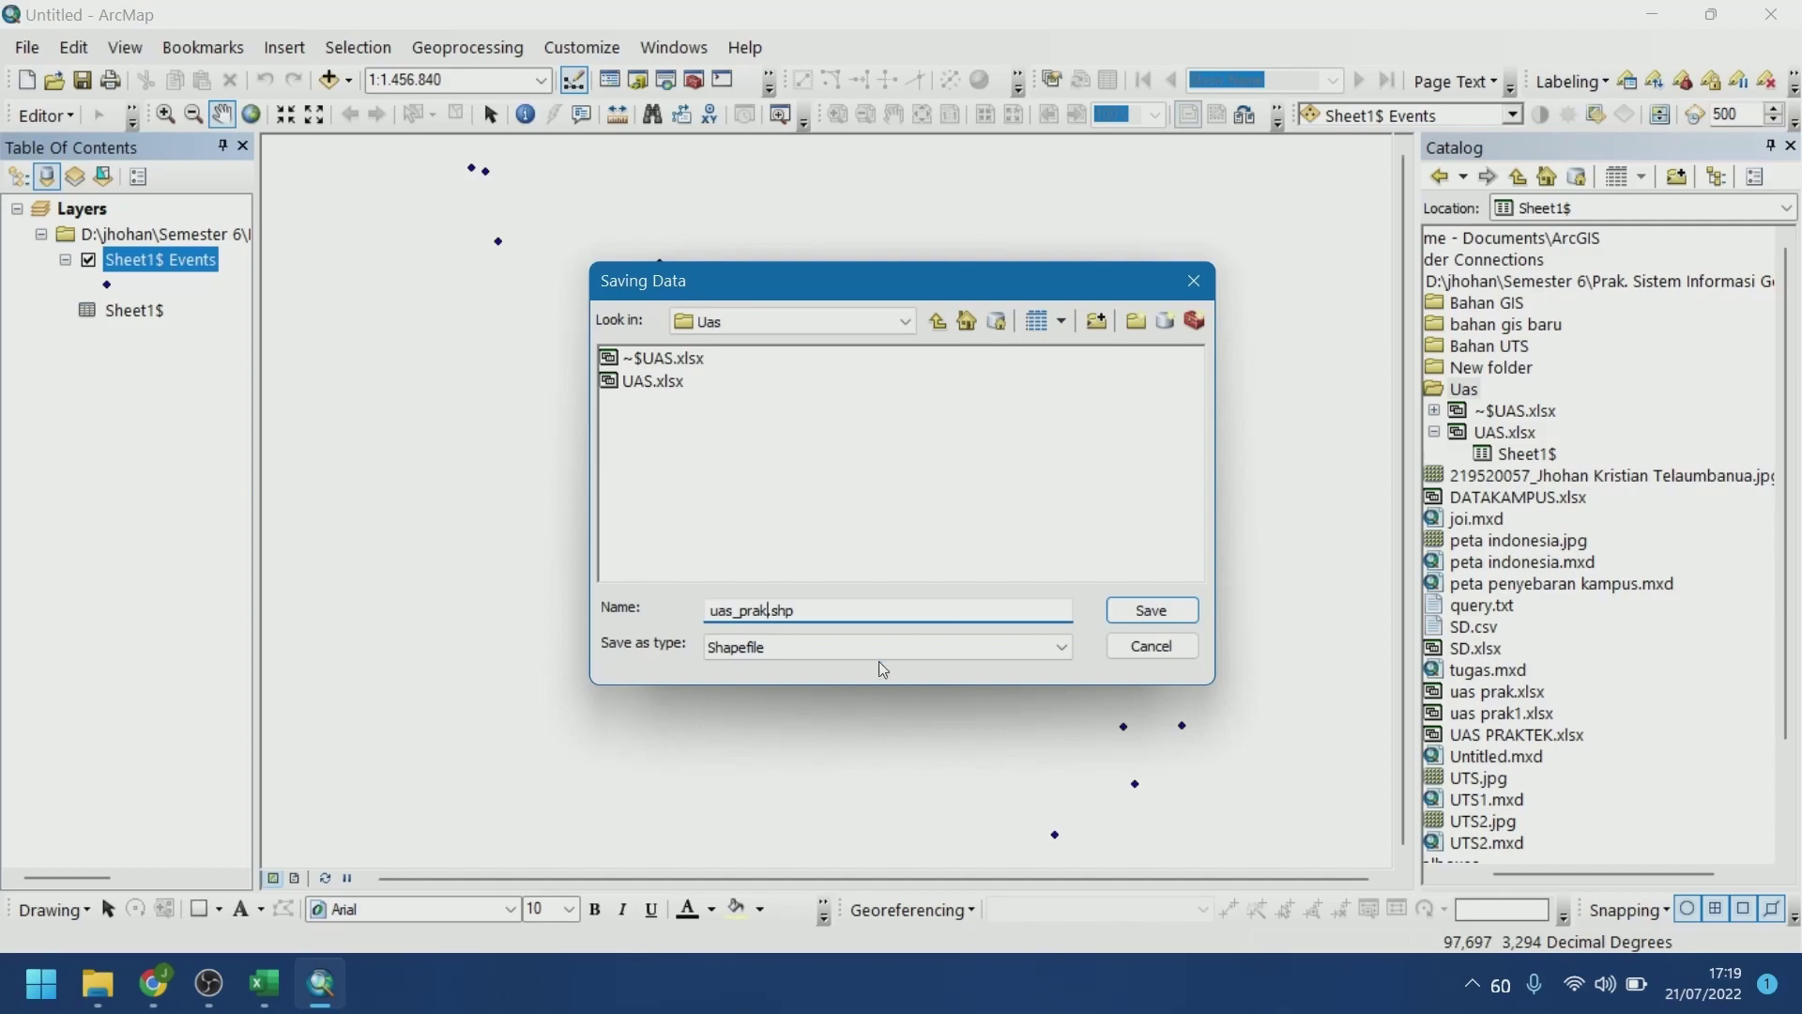
click(1161, 609)
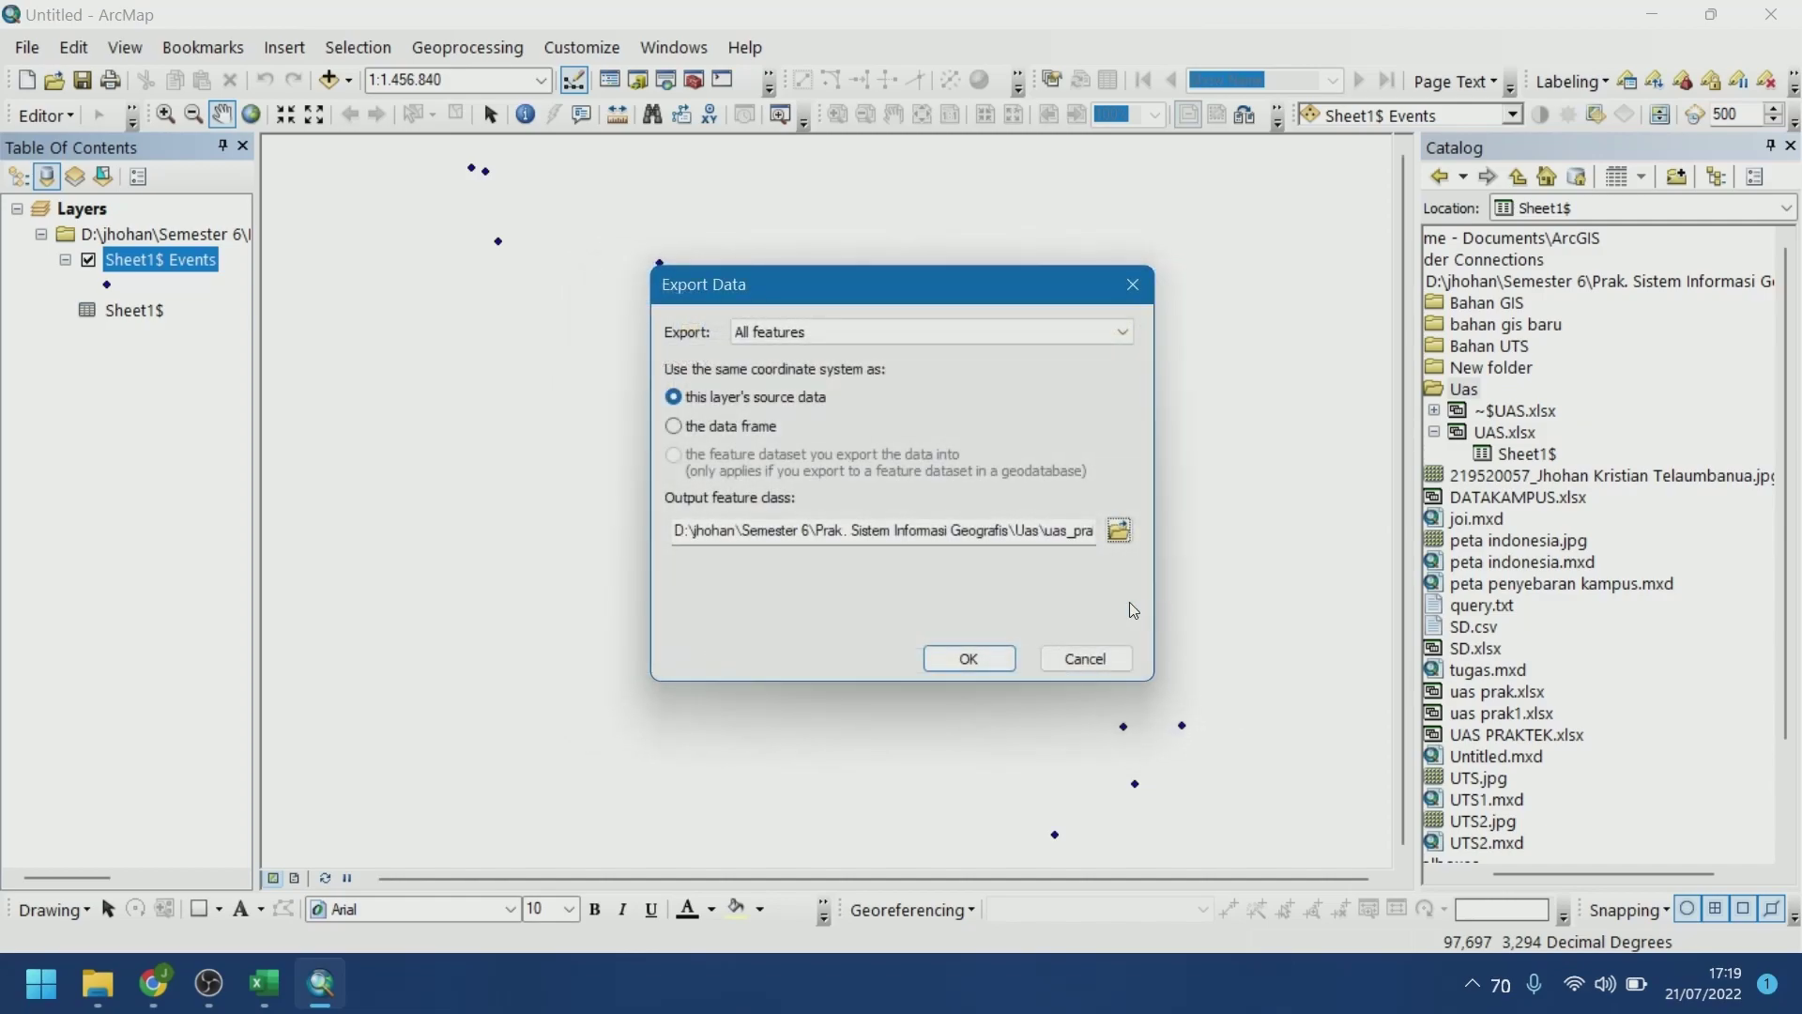
click(993, 655)
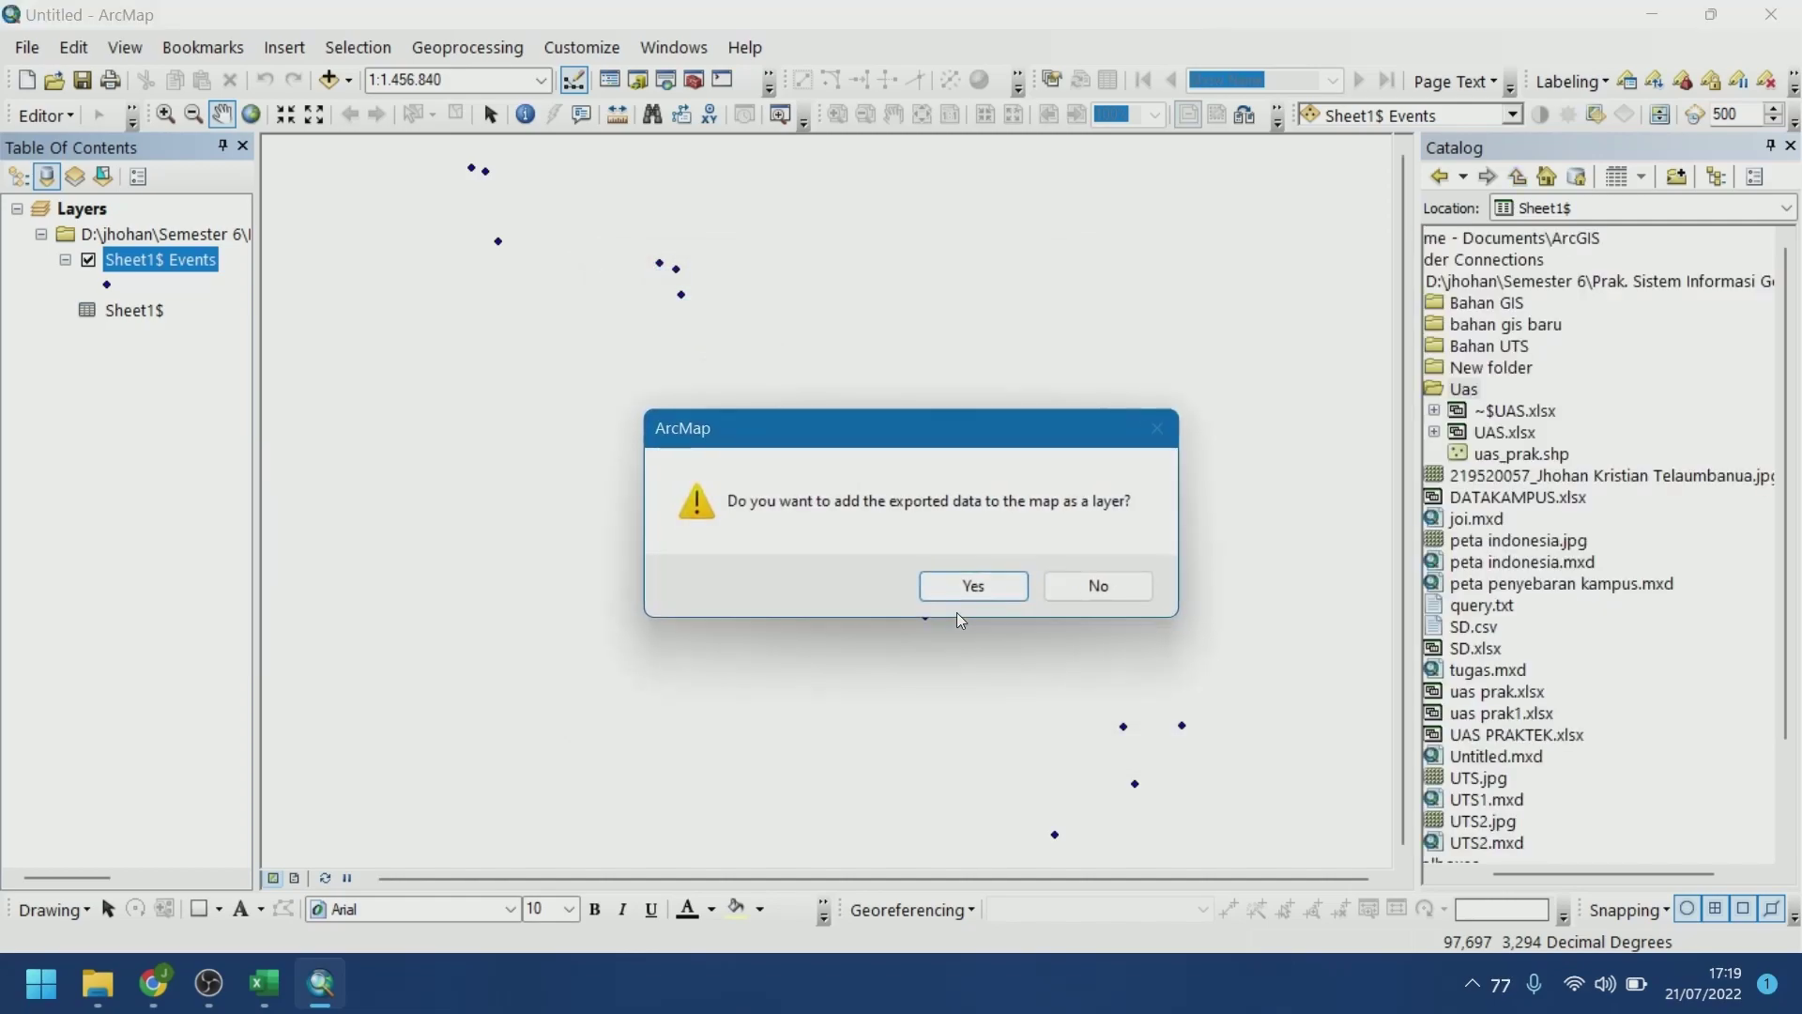
click(969, 586)
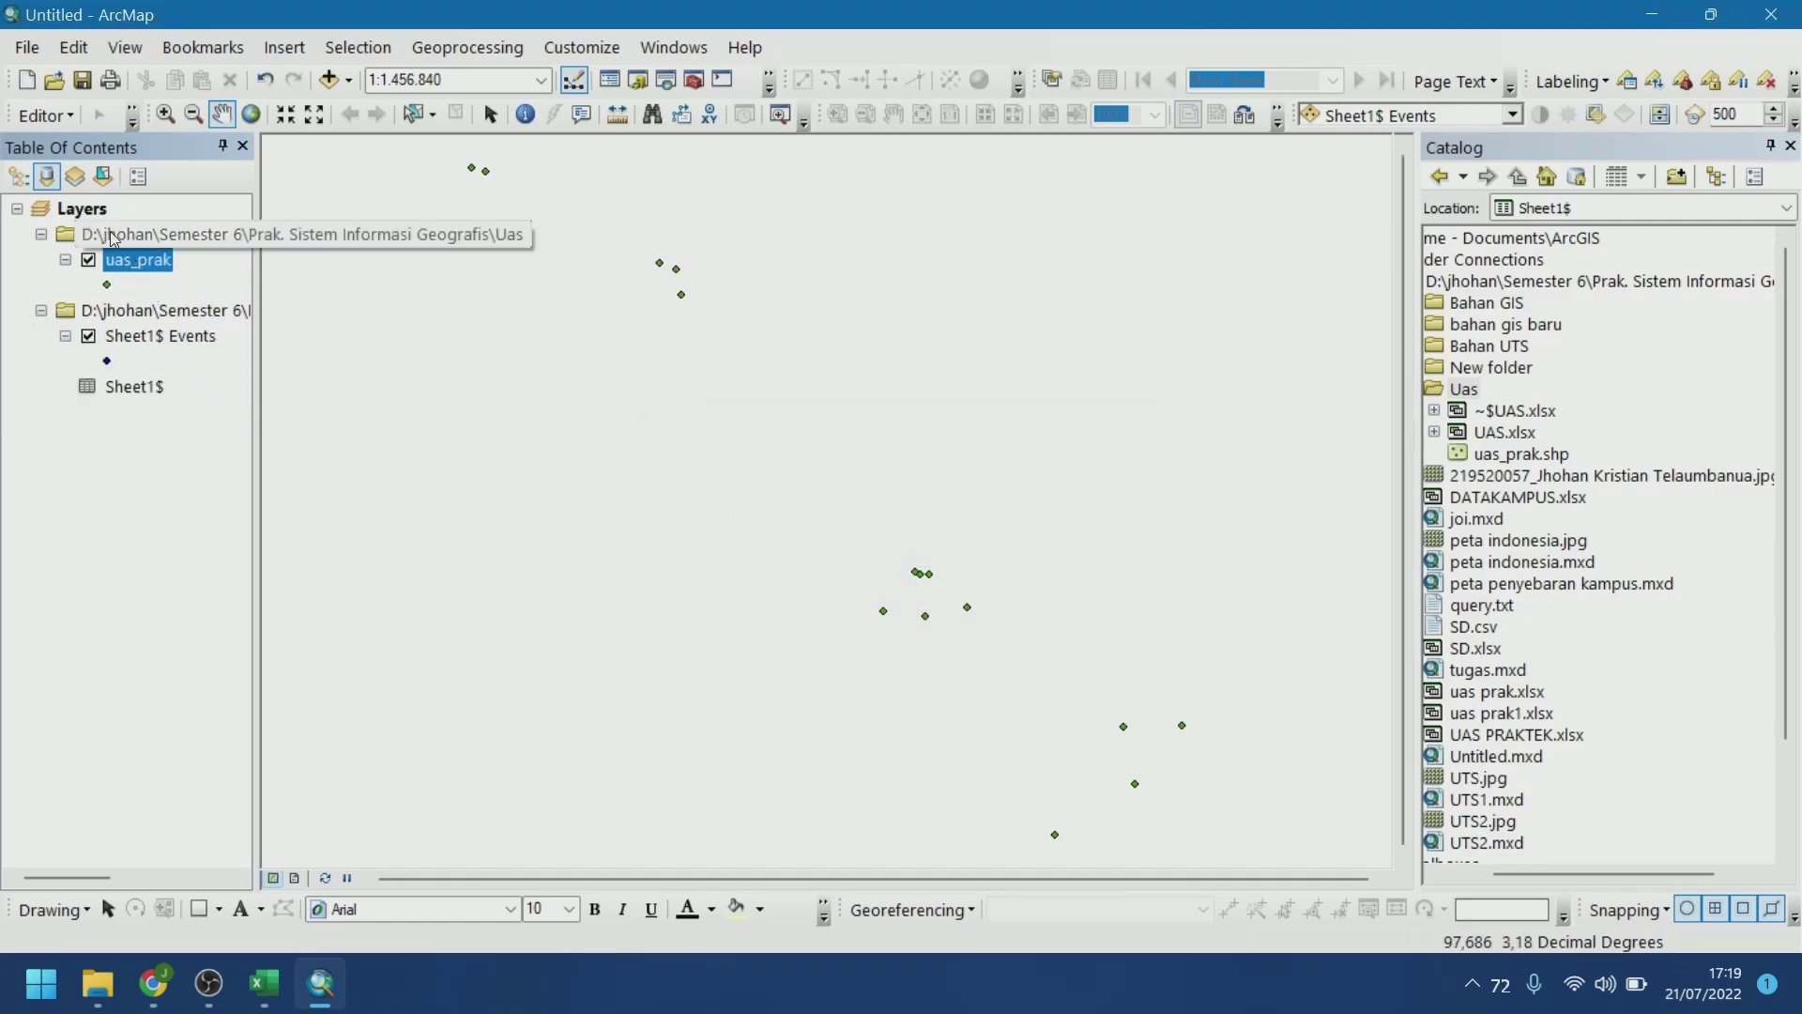
Remove the UAS.xlsx source group with Sheet1$ Events and Sheet1$ from the map's layers
click(145, 318)
right_click(146, 318)
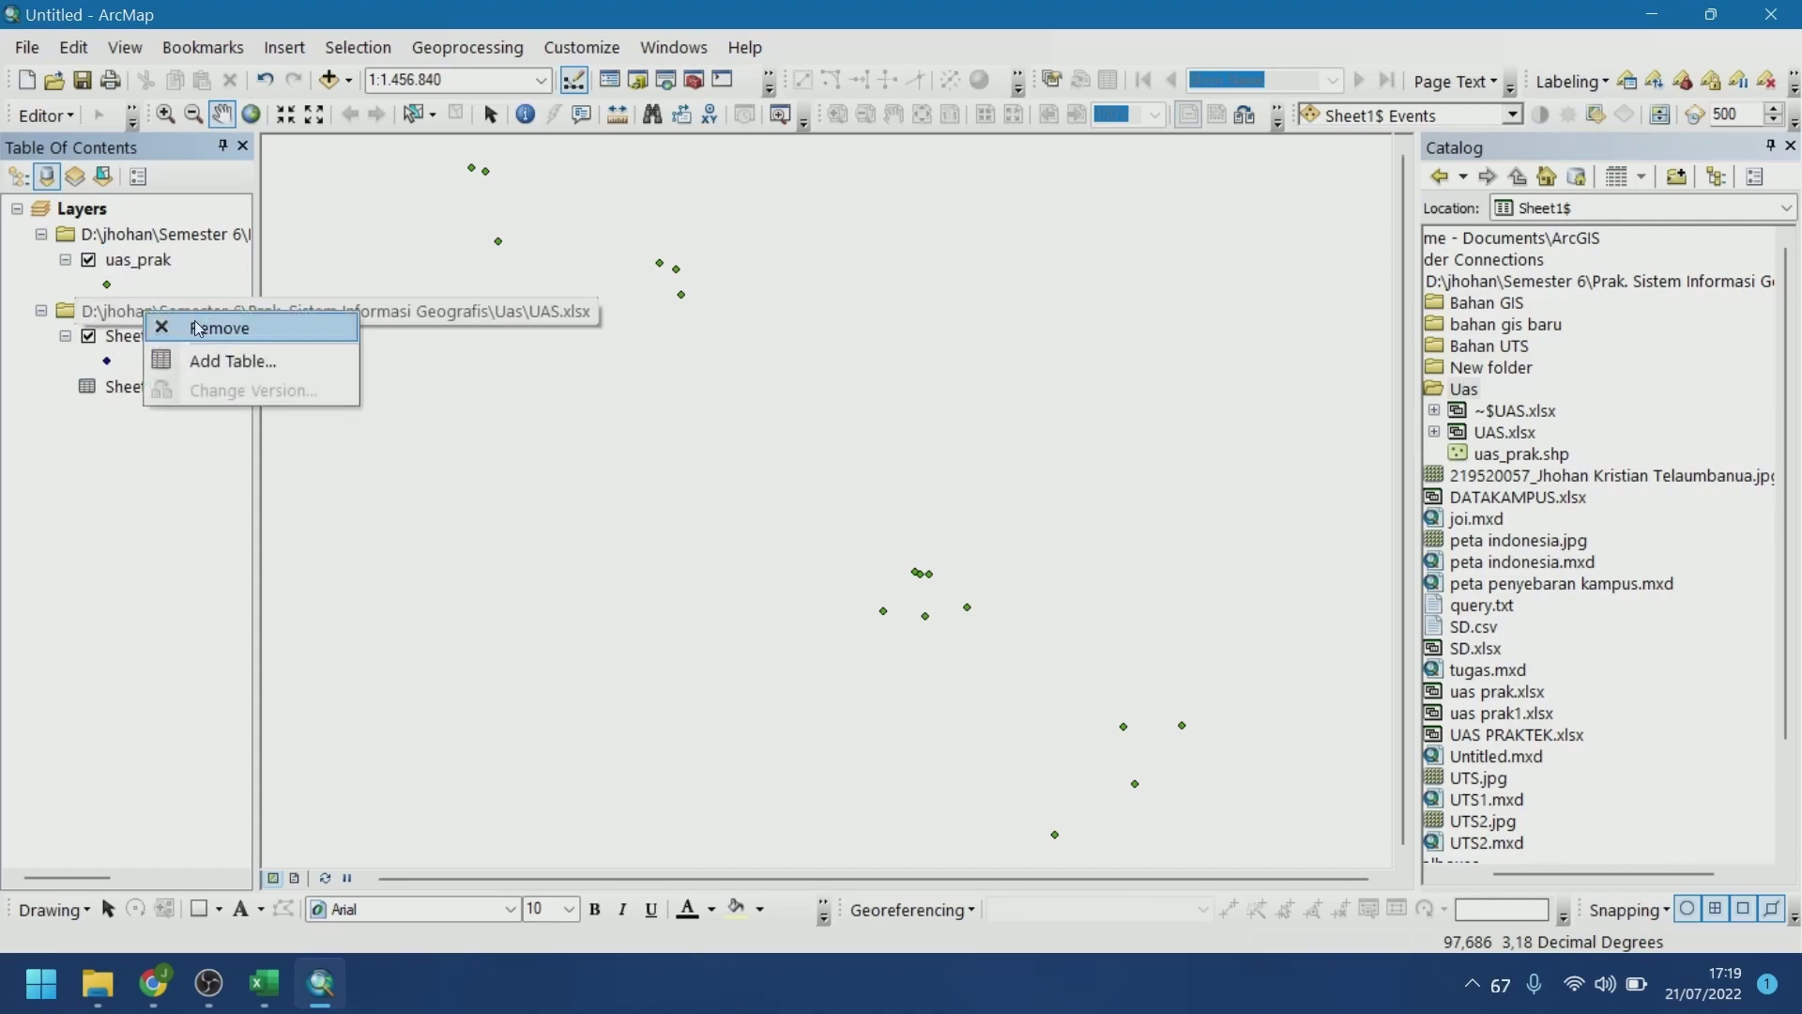
click(225, 328)
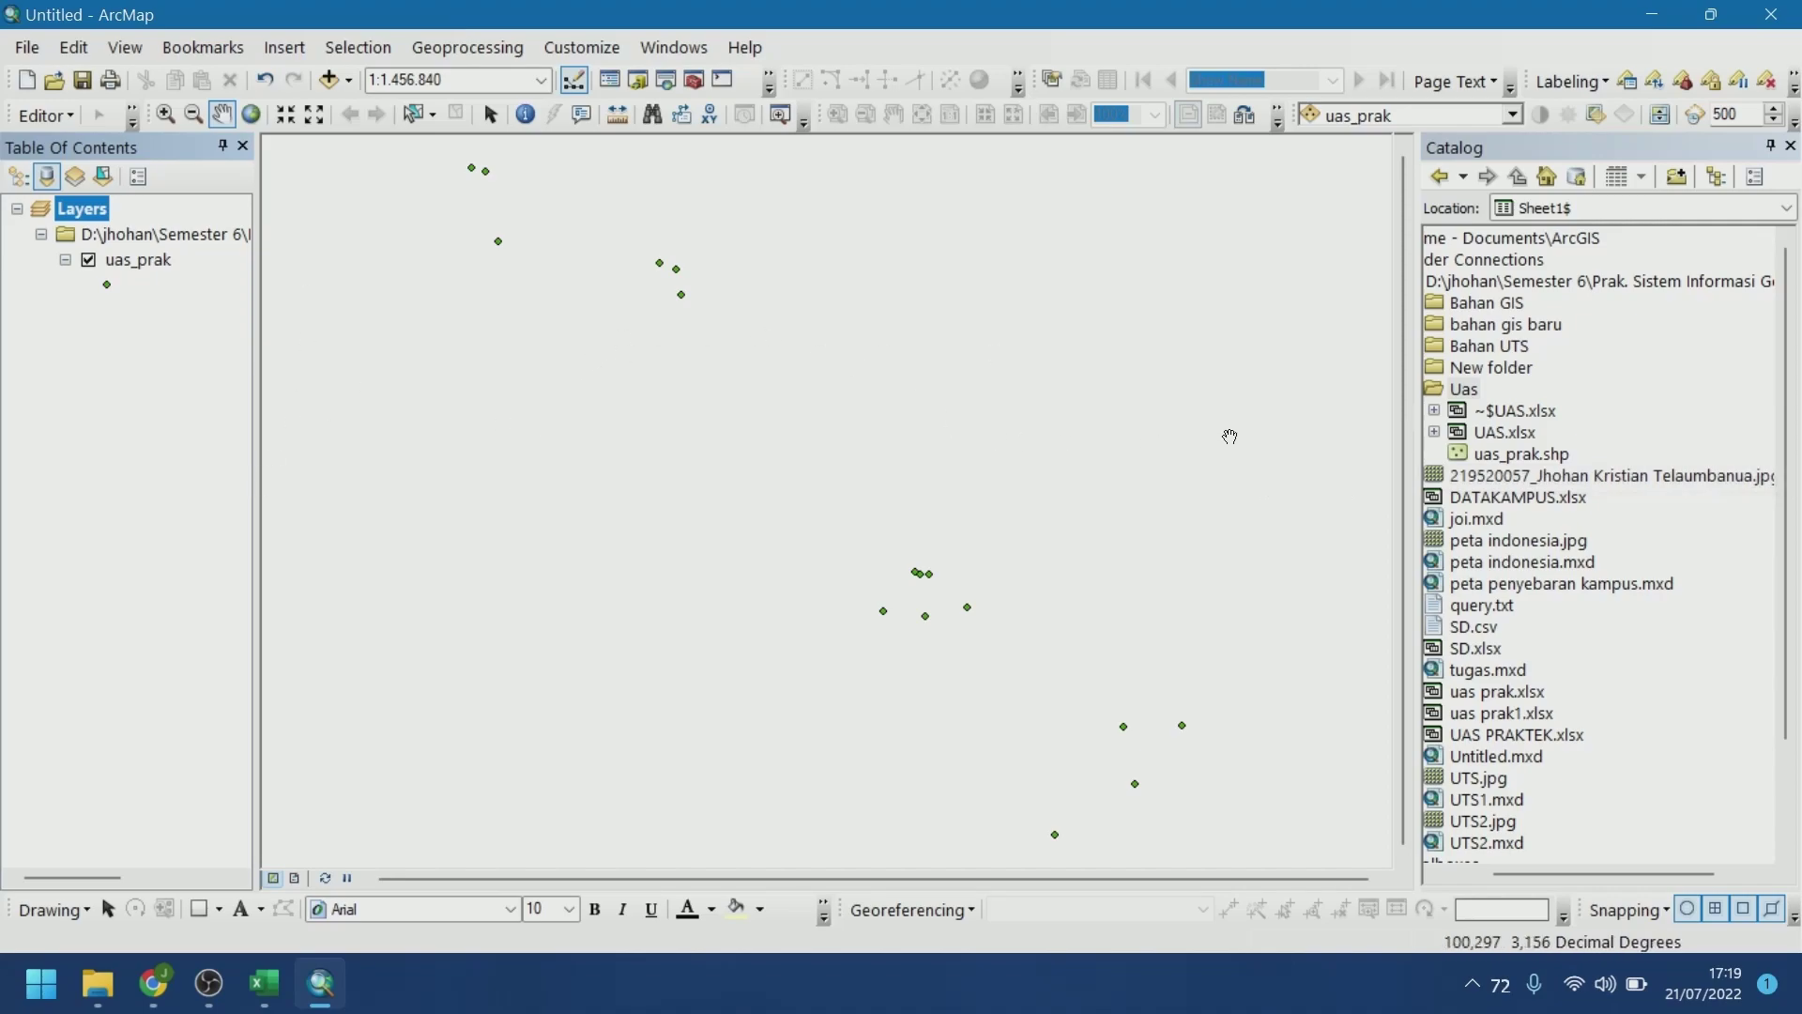
Add Batas_Wilayah_Administrasi.shp from the sumut folder in Bahan UTS to the map, and collapse the opened catalog folders
click(1462, 376)
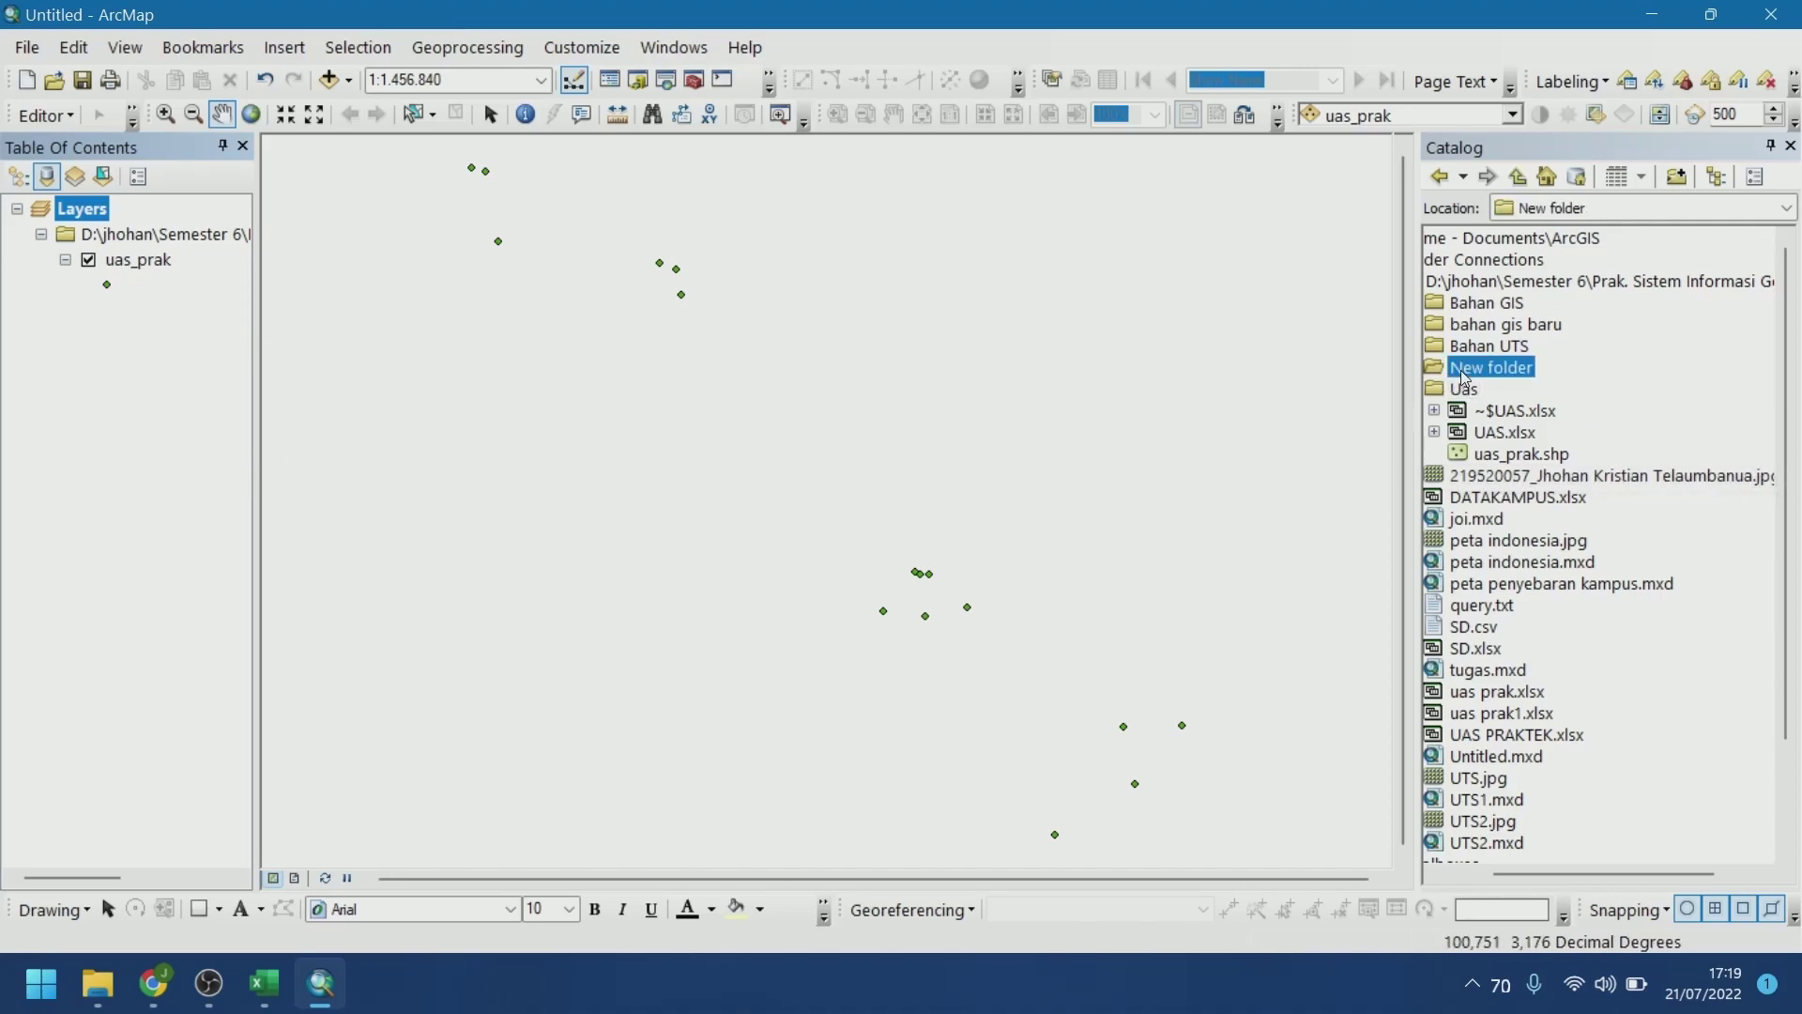
double_click(1462, 369)
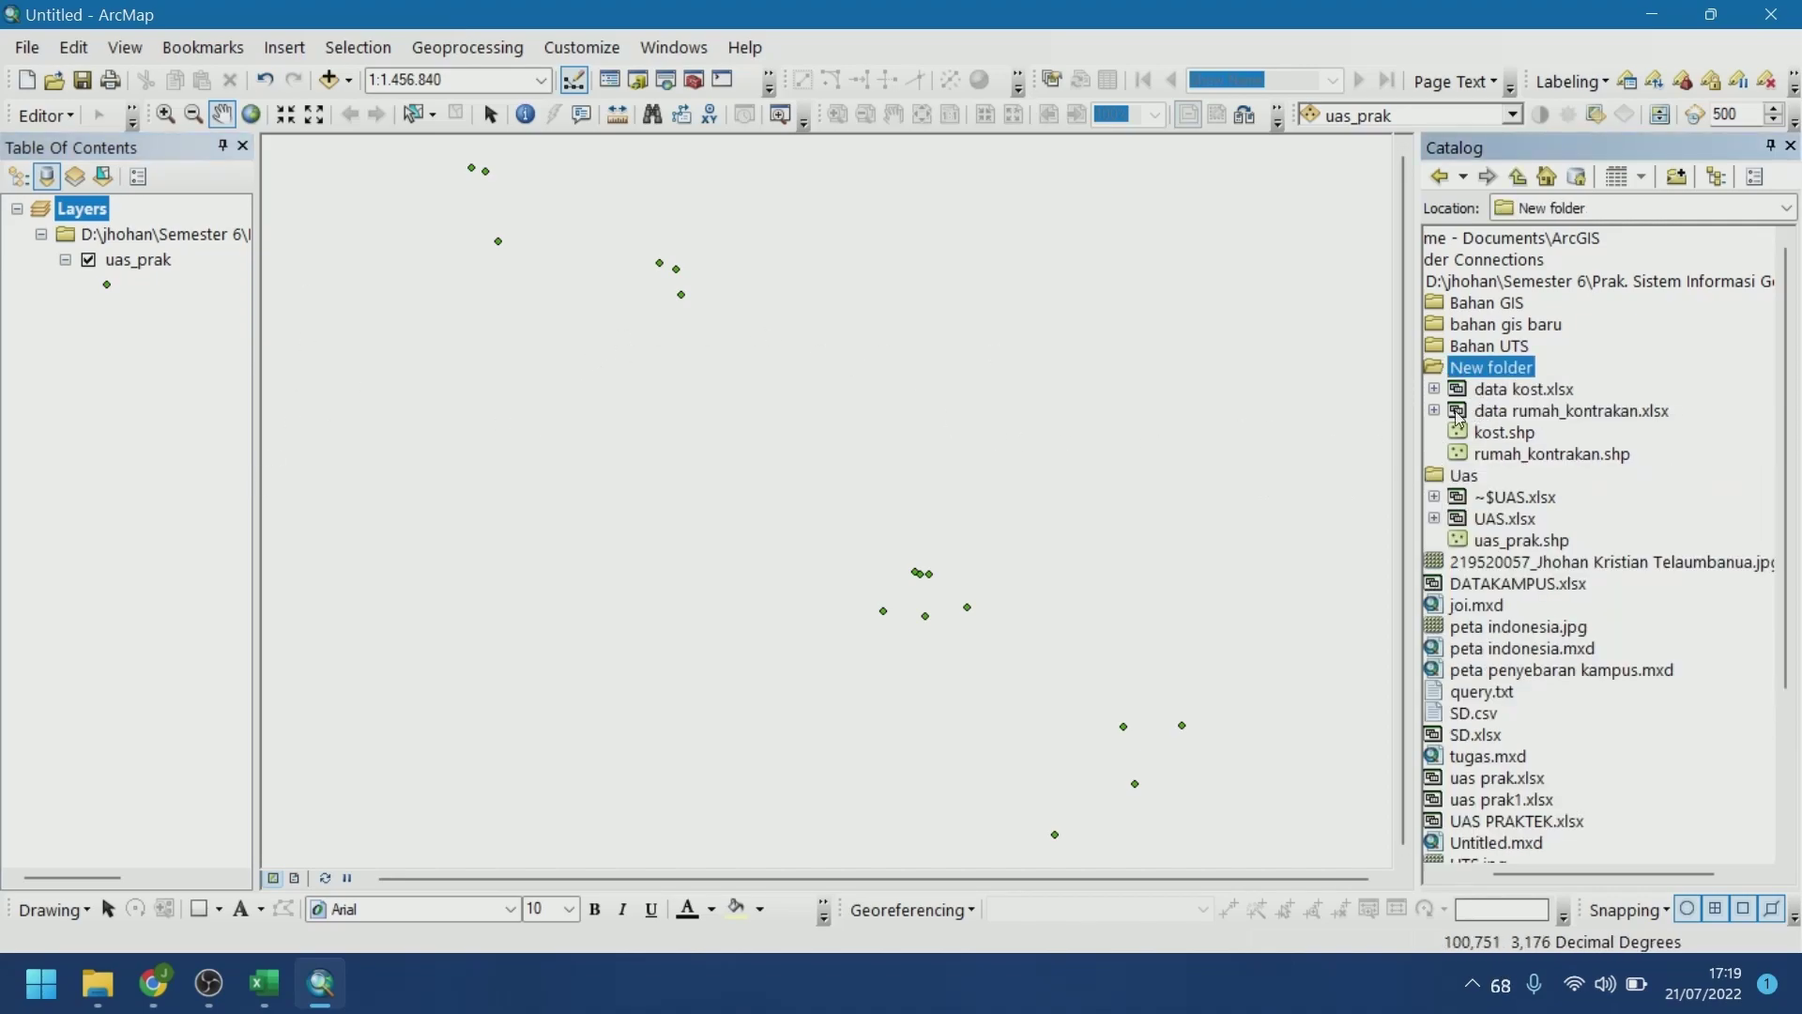
double_click(1459, 368)
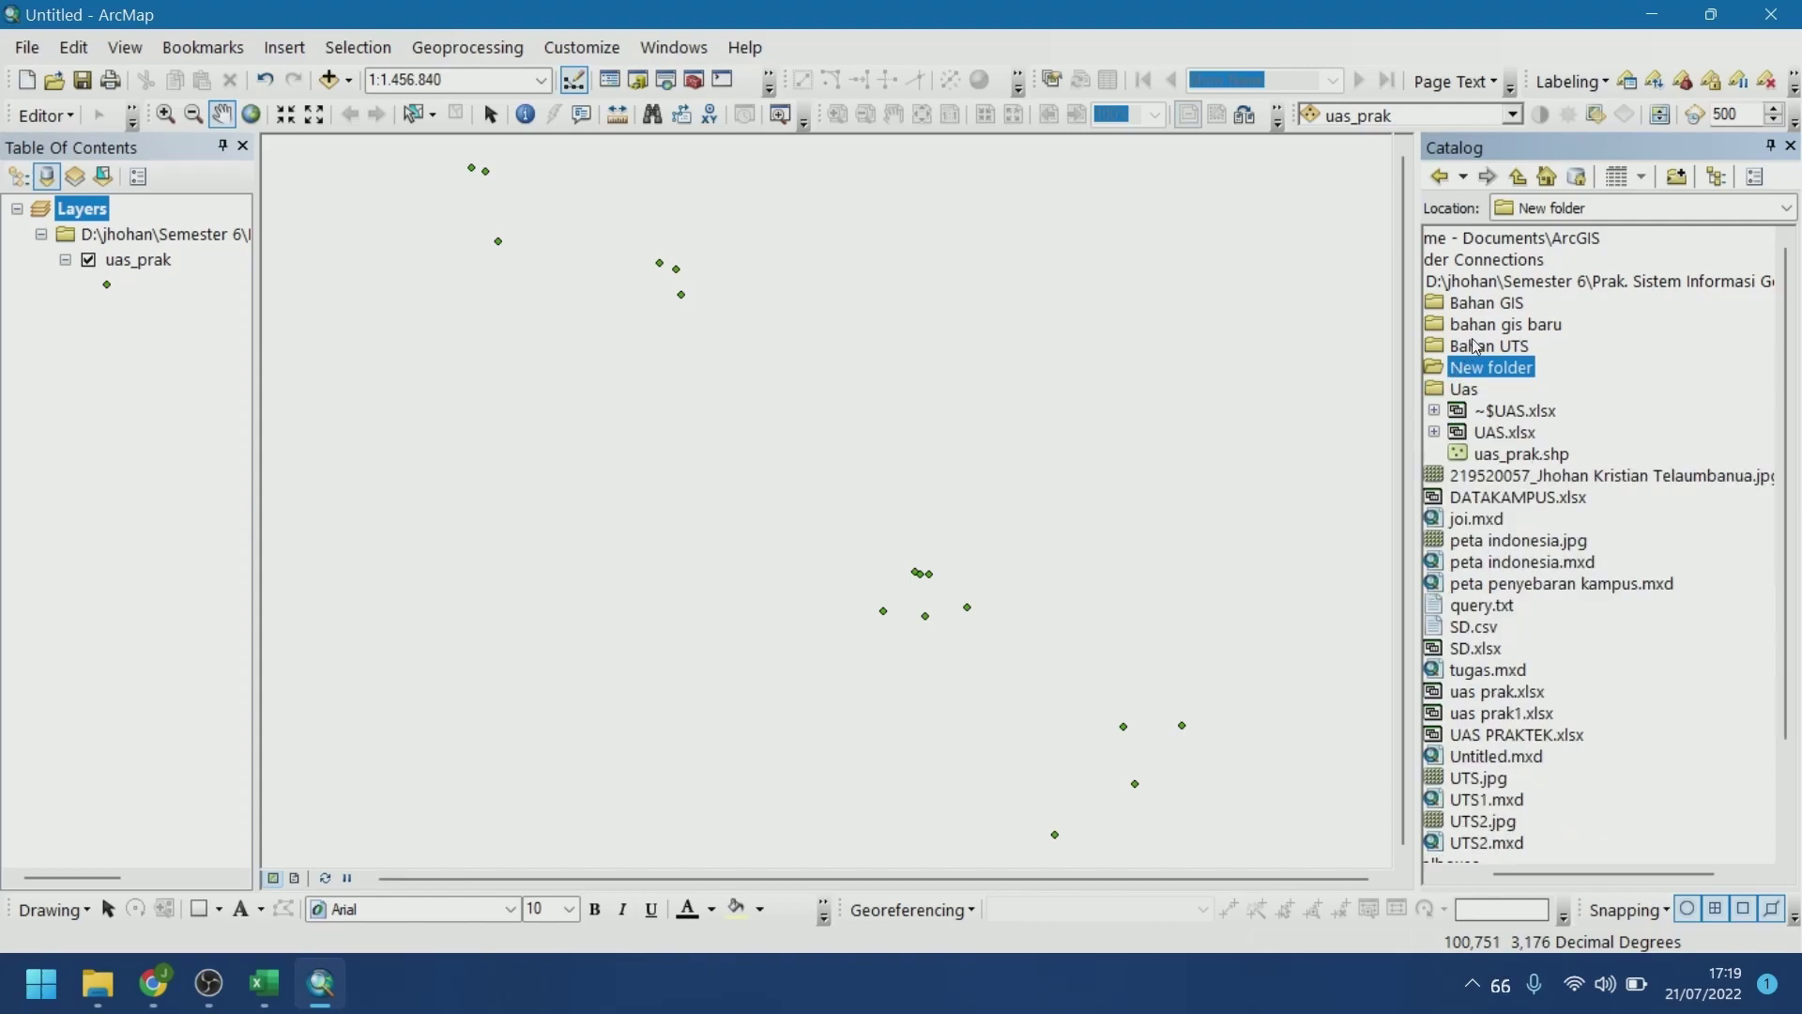
double_click(1475, 345)
double_click(1473, 370)
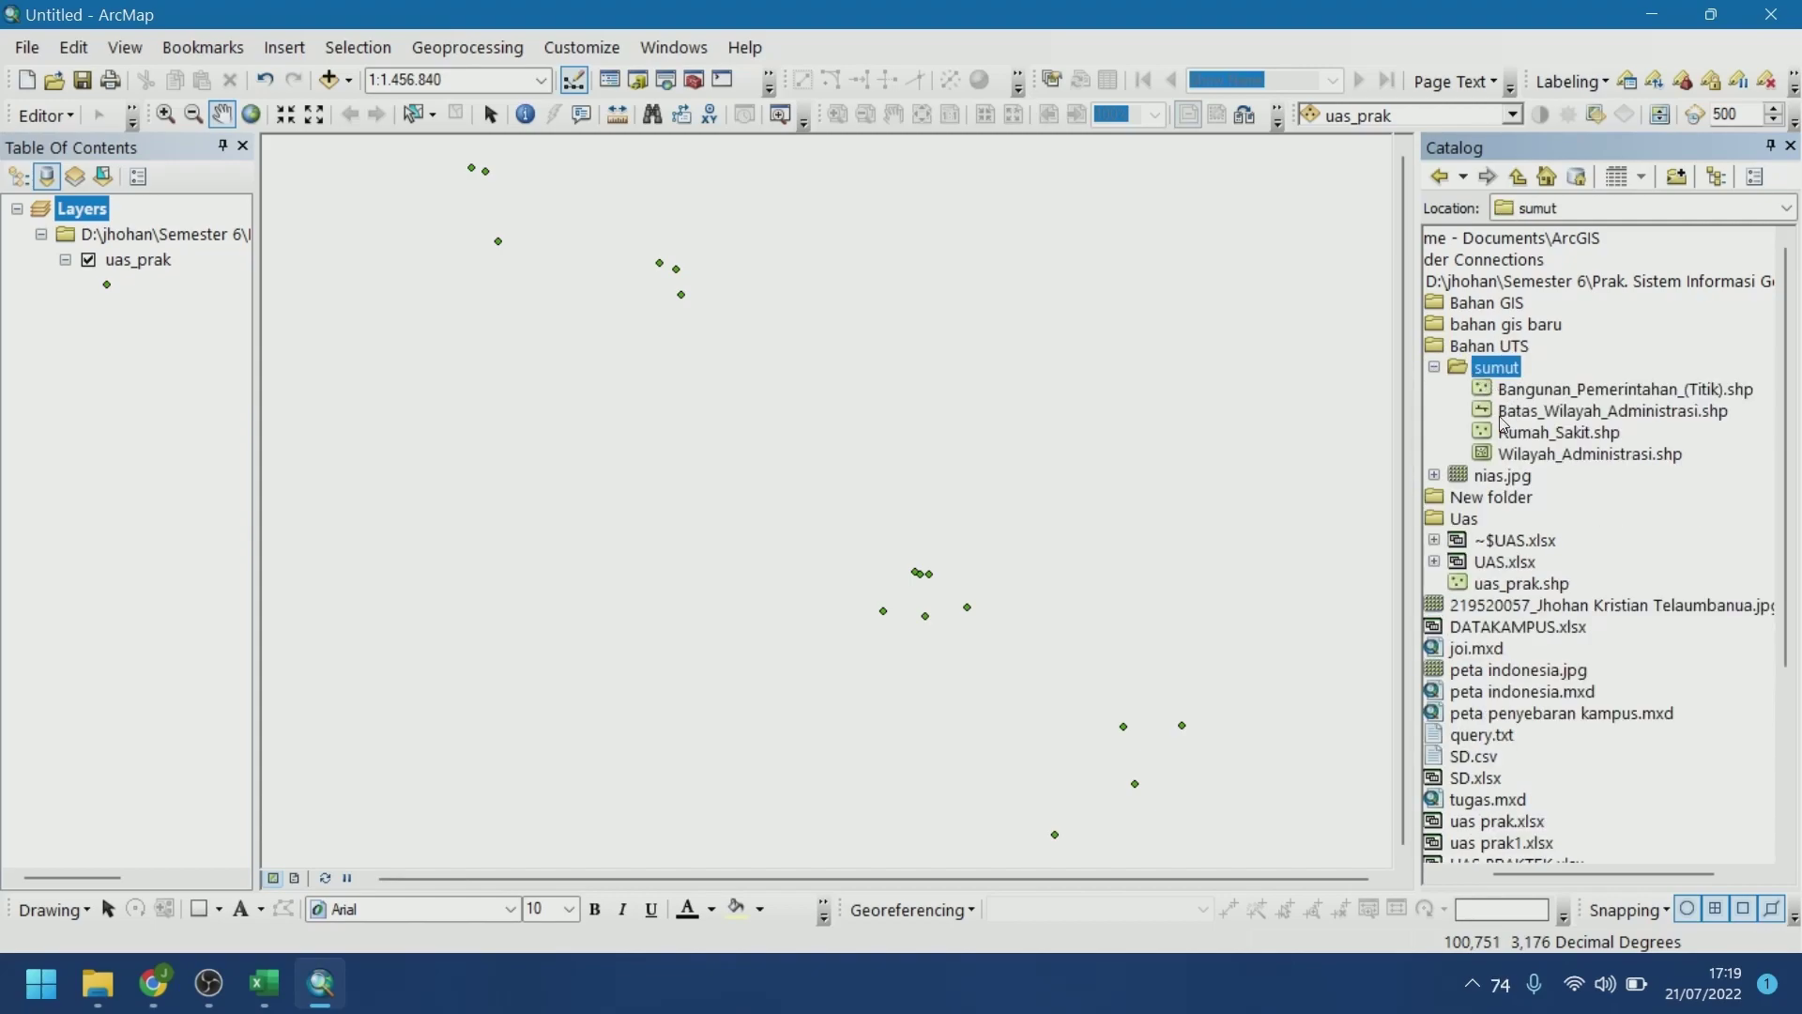
drag(1499, 421, 167, 413)
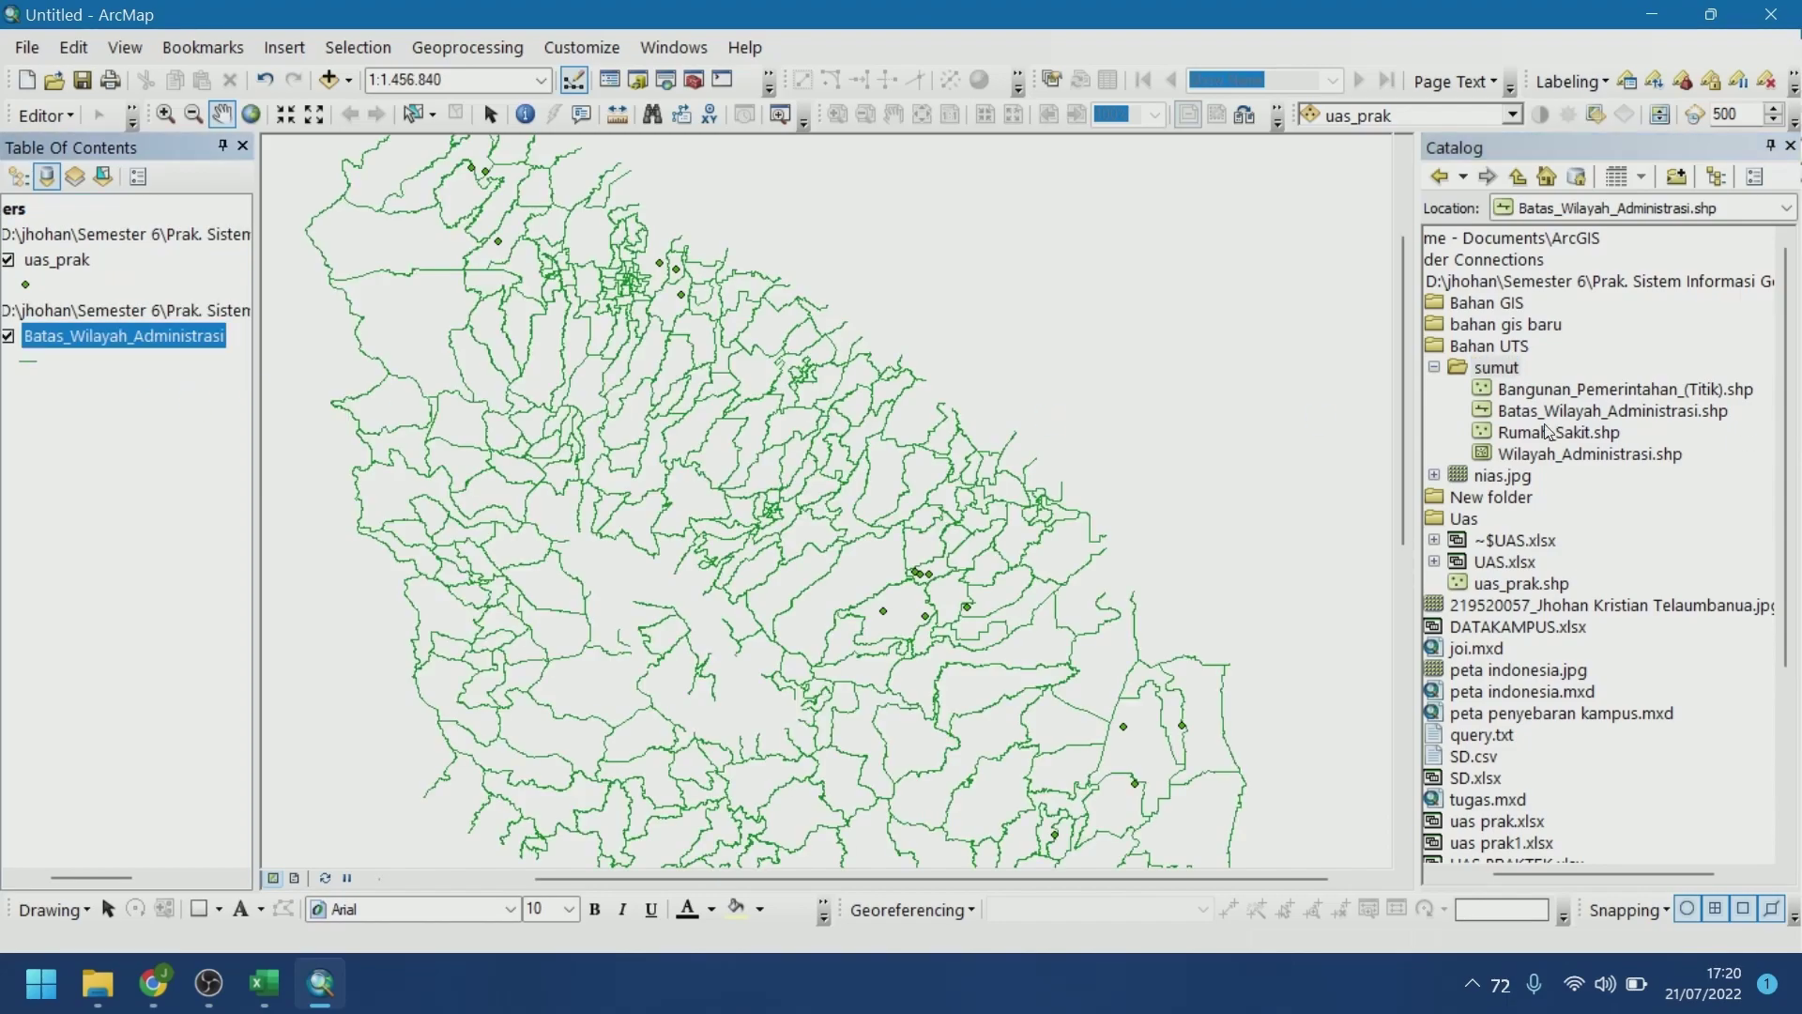
click(1435, 367)
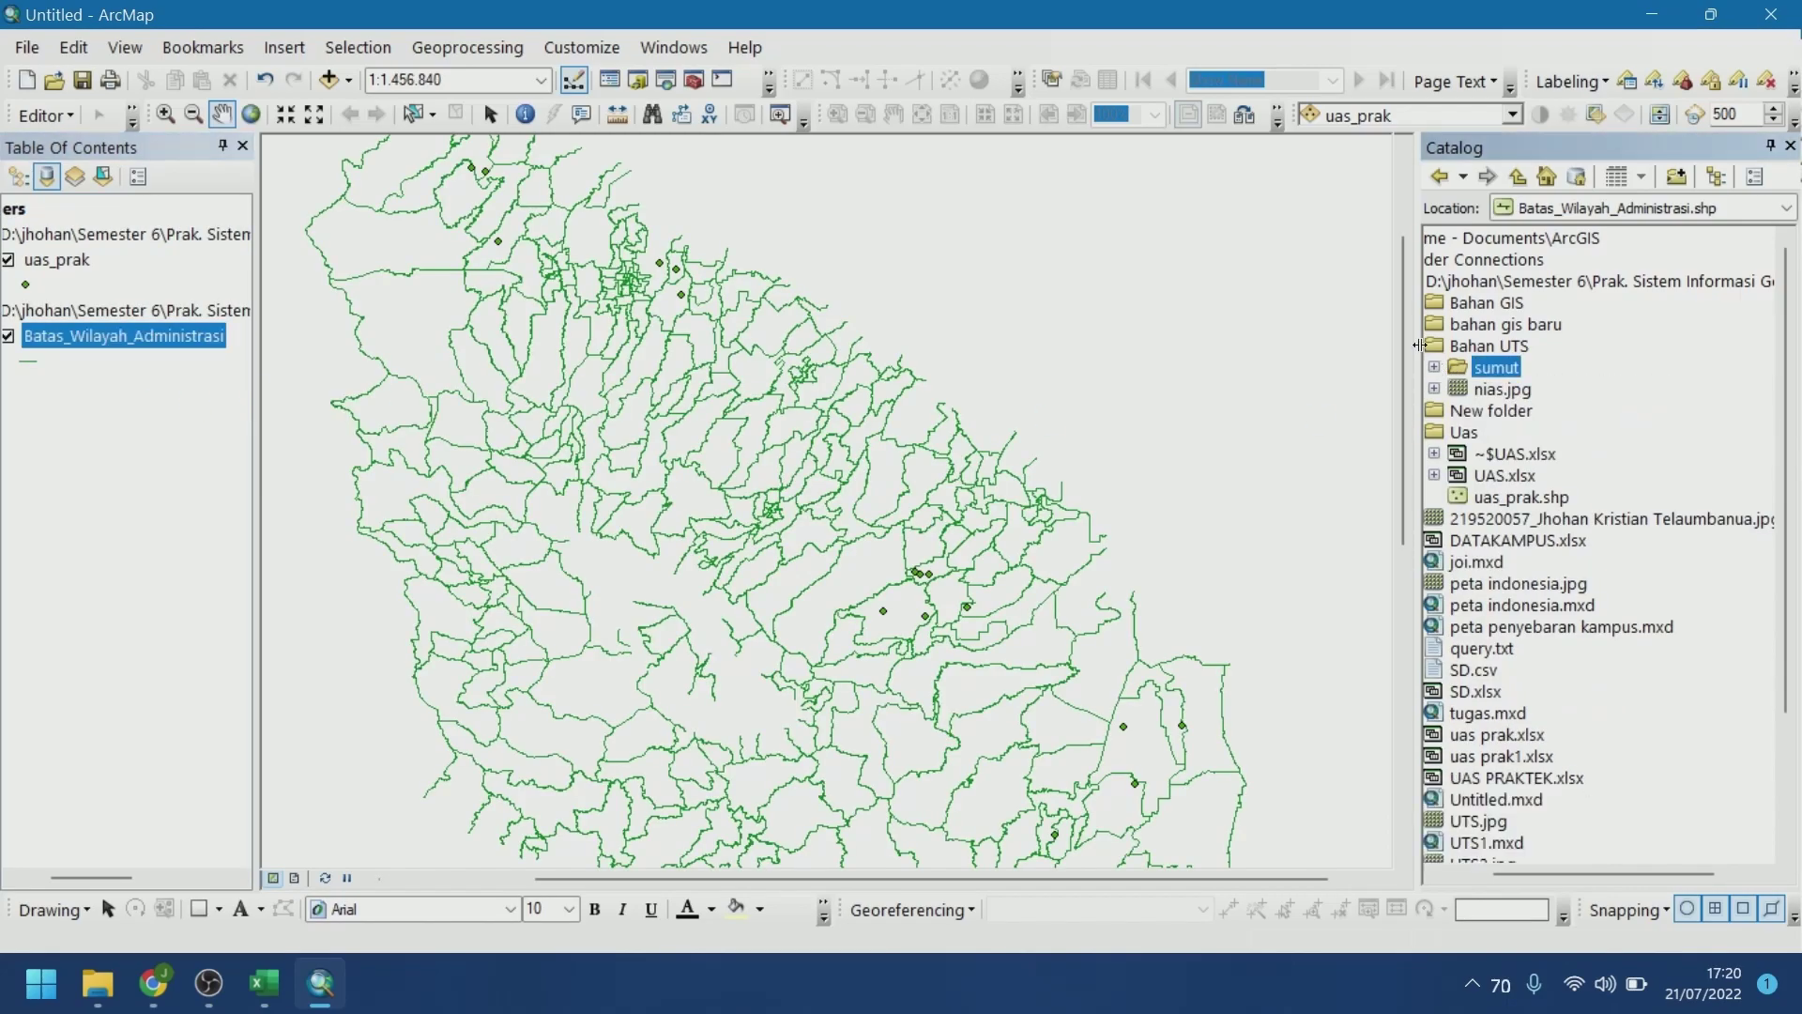
click(1433, 350)
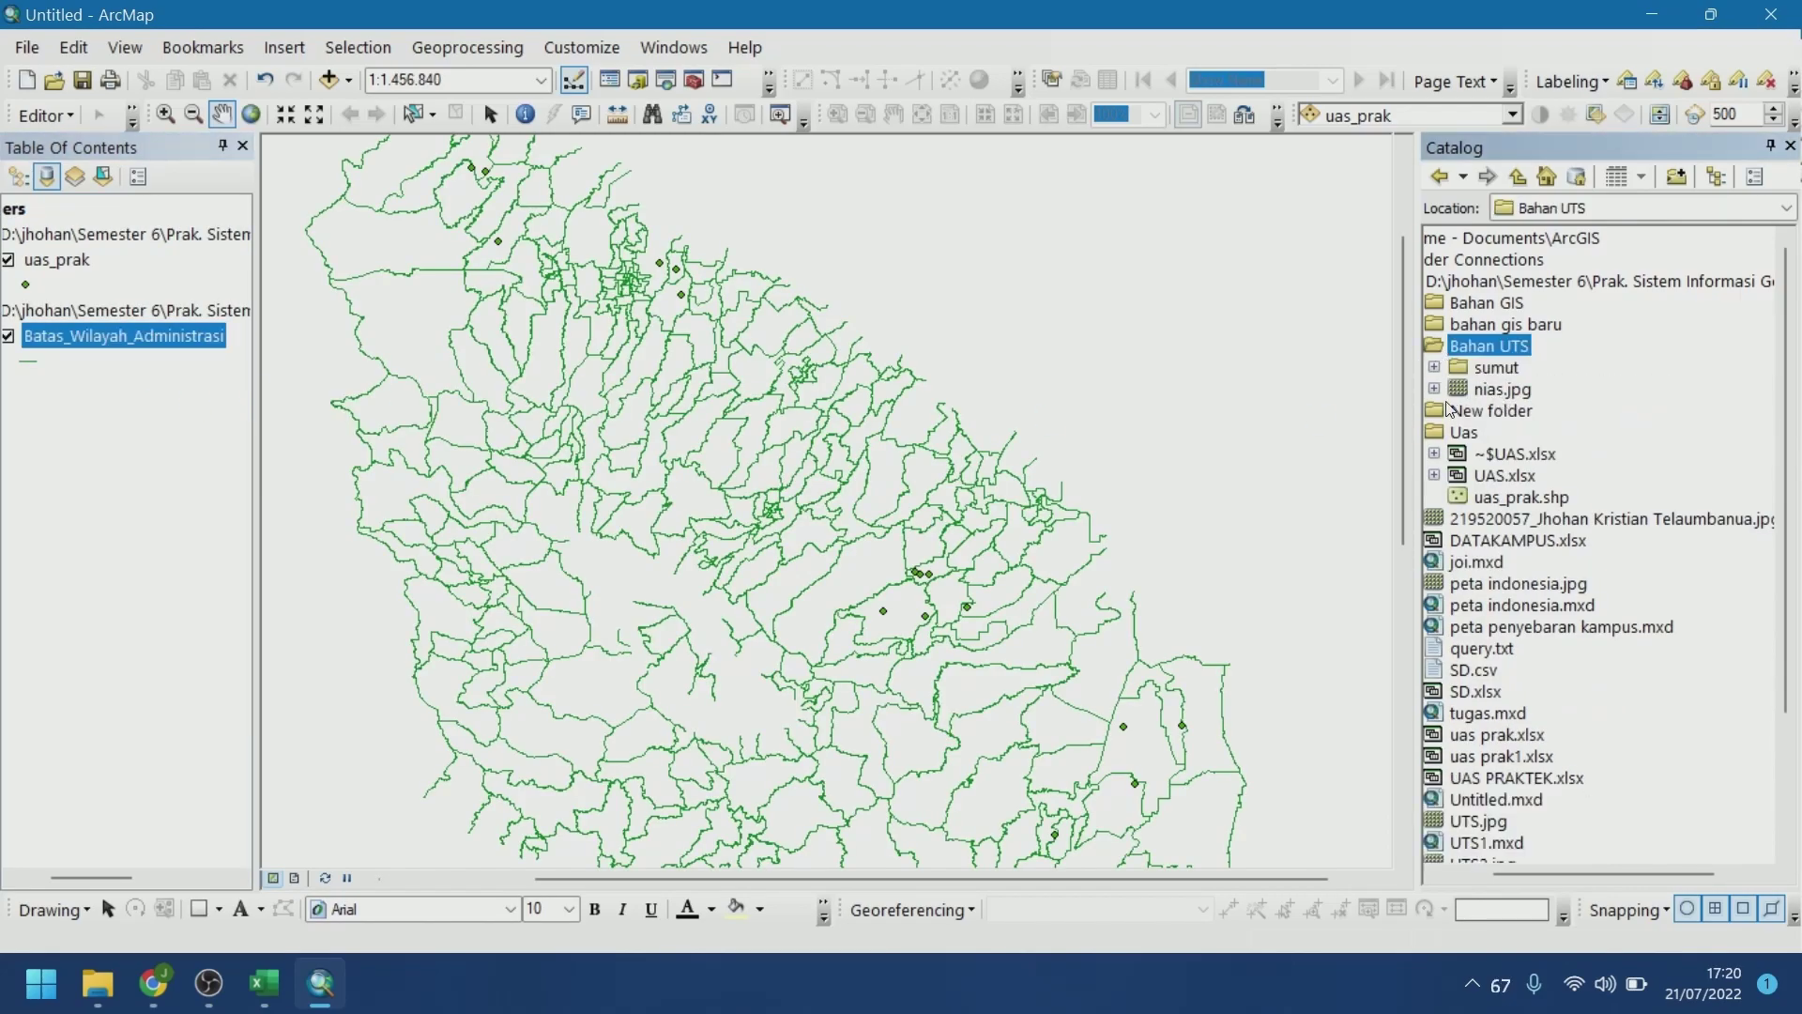
double_click(1444, 355)
click(1433, 873)
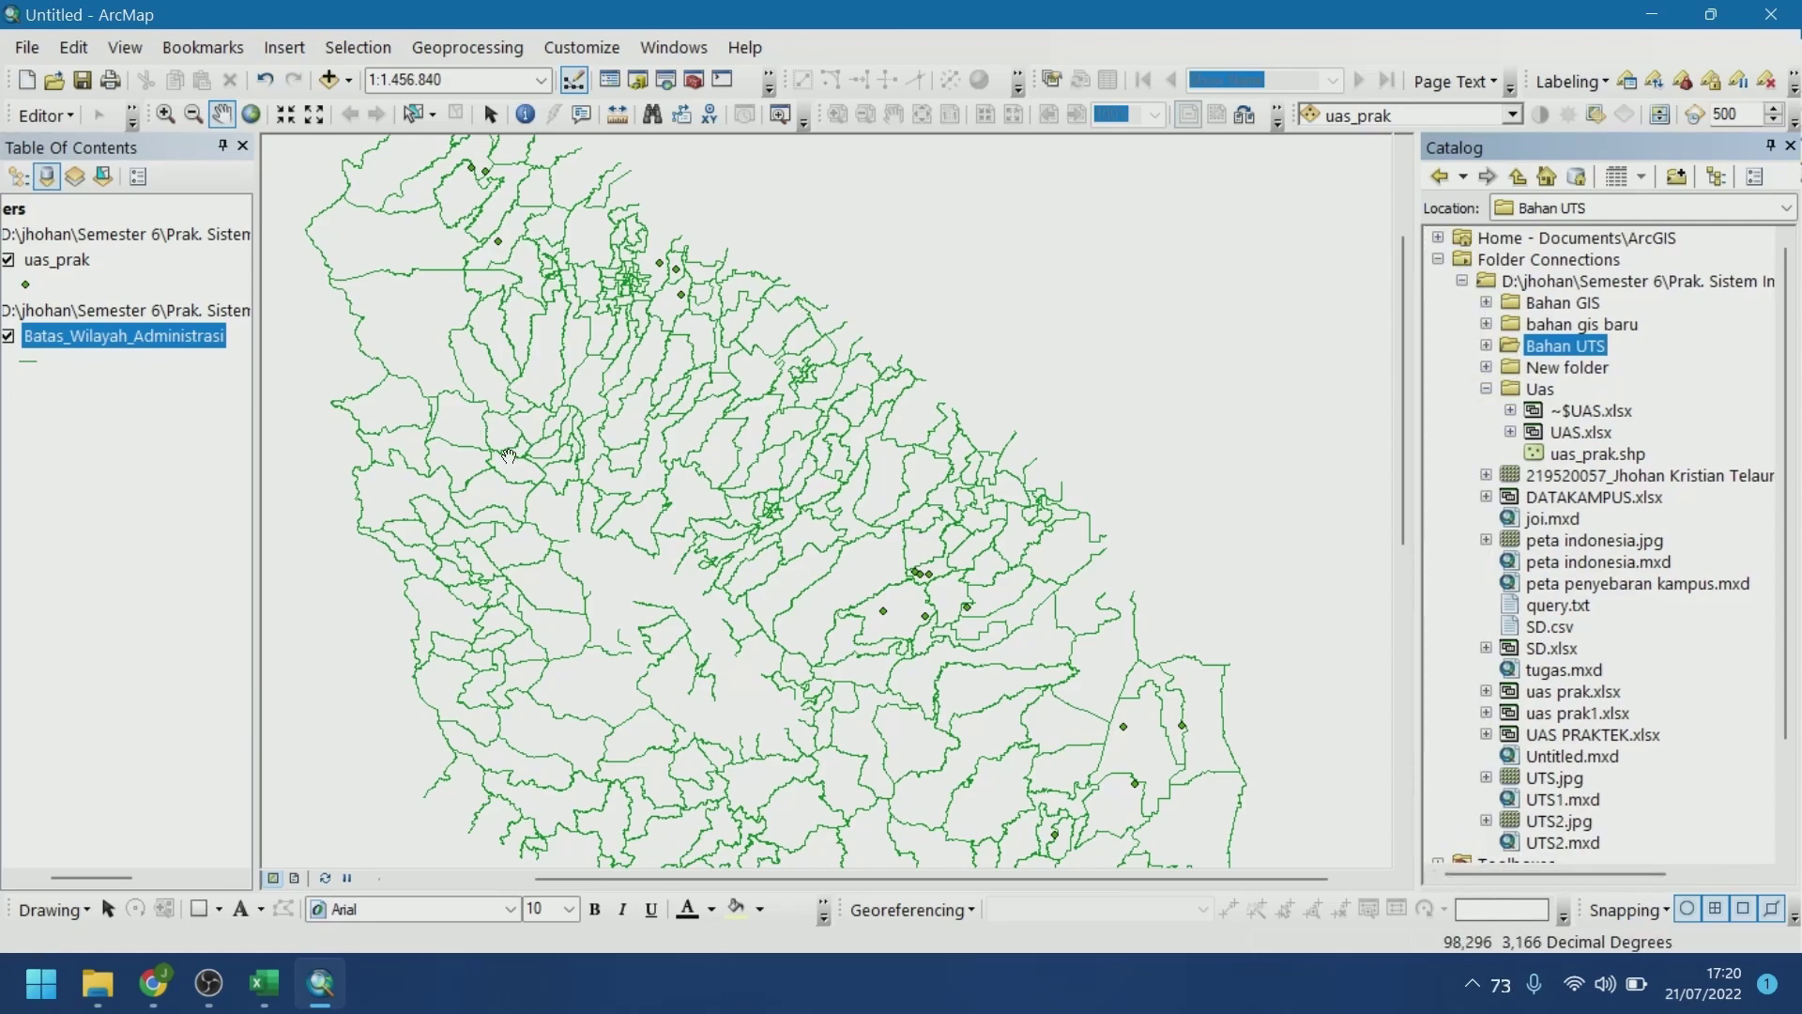
drag(905, 877, 816, 877)
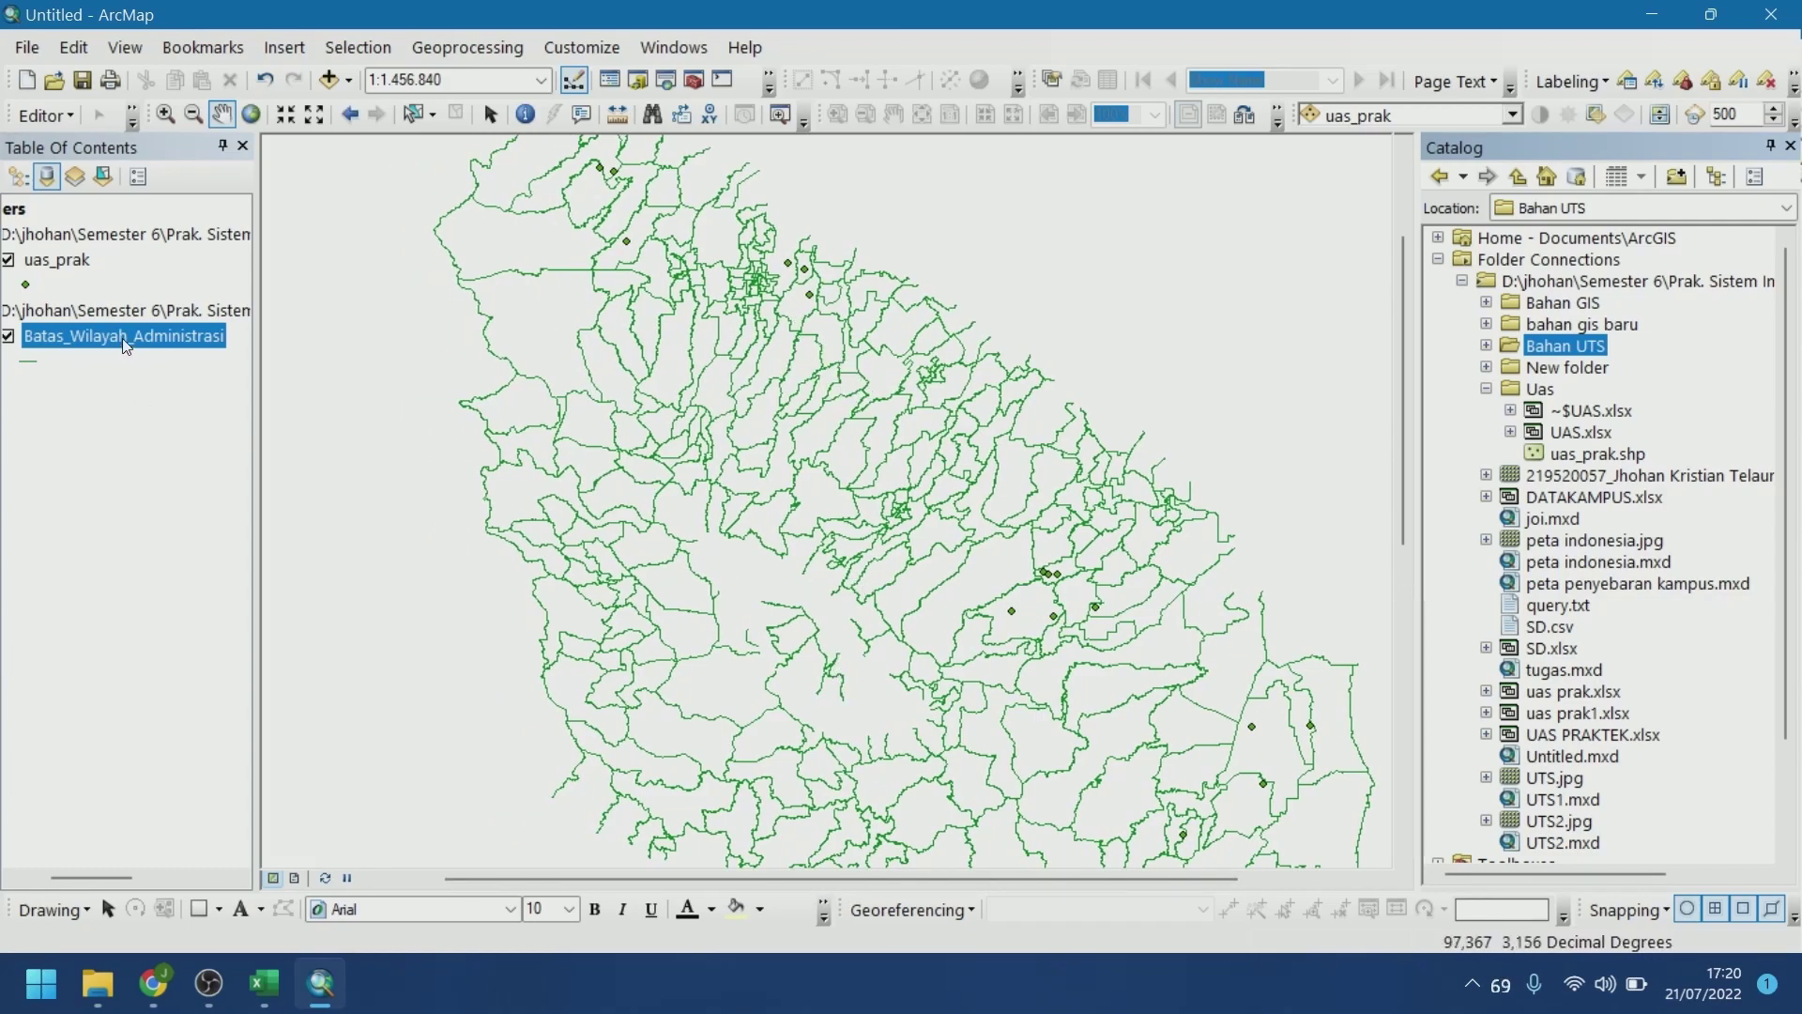
click(30, 361)
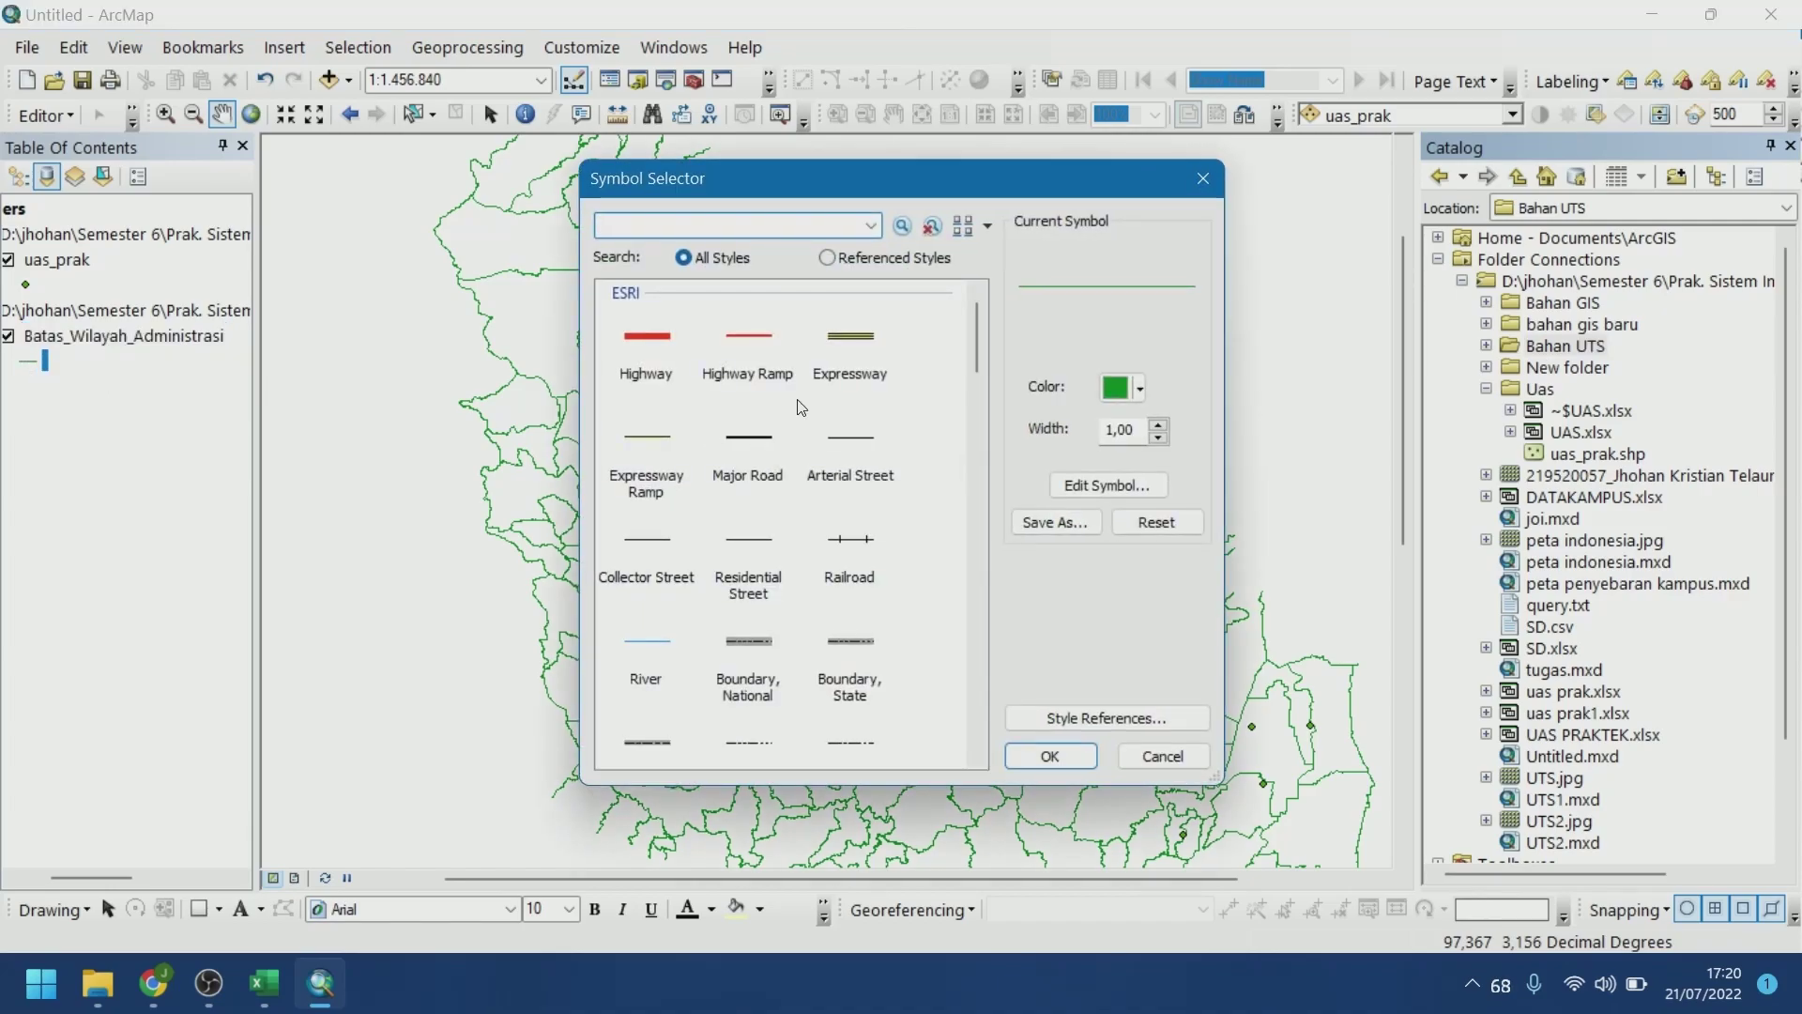
click(757, 355)
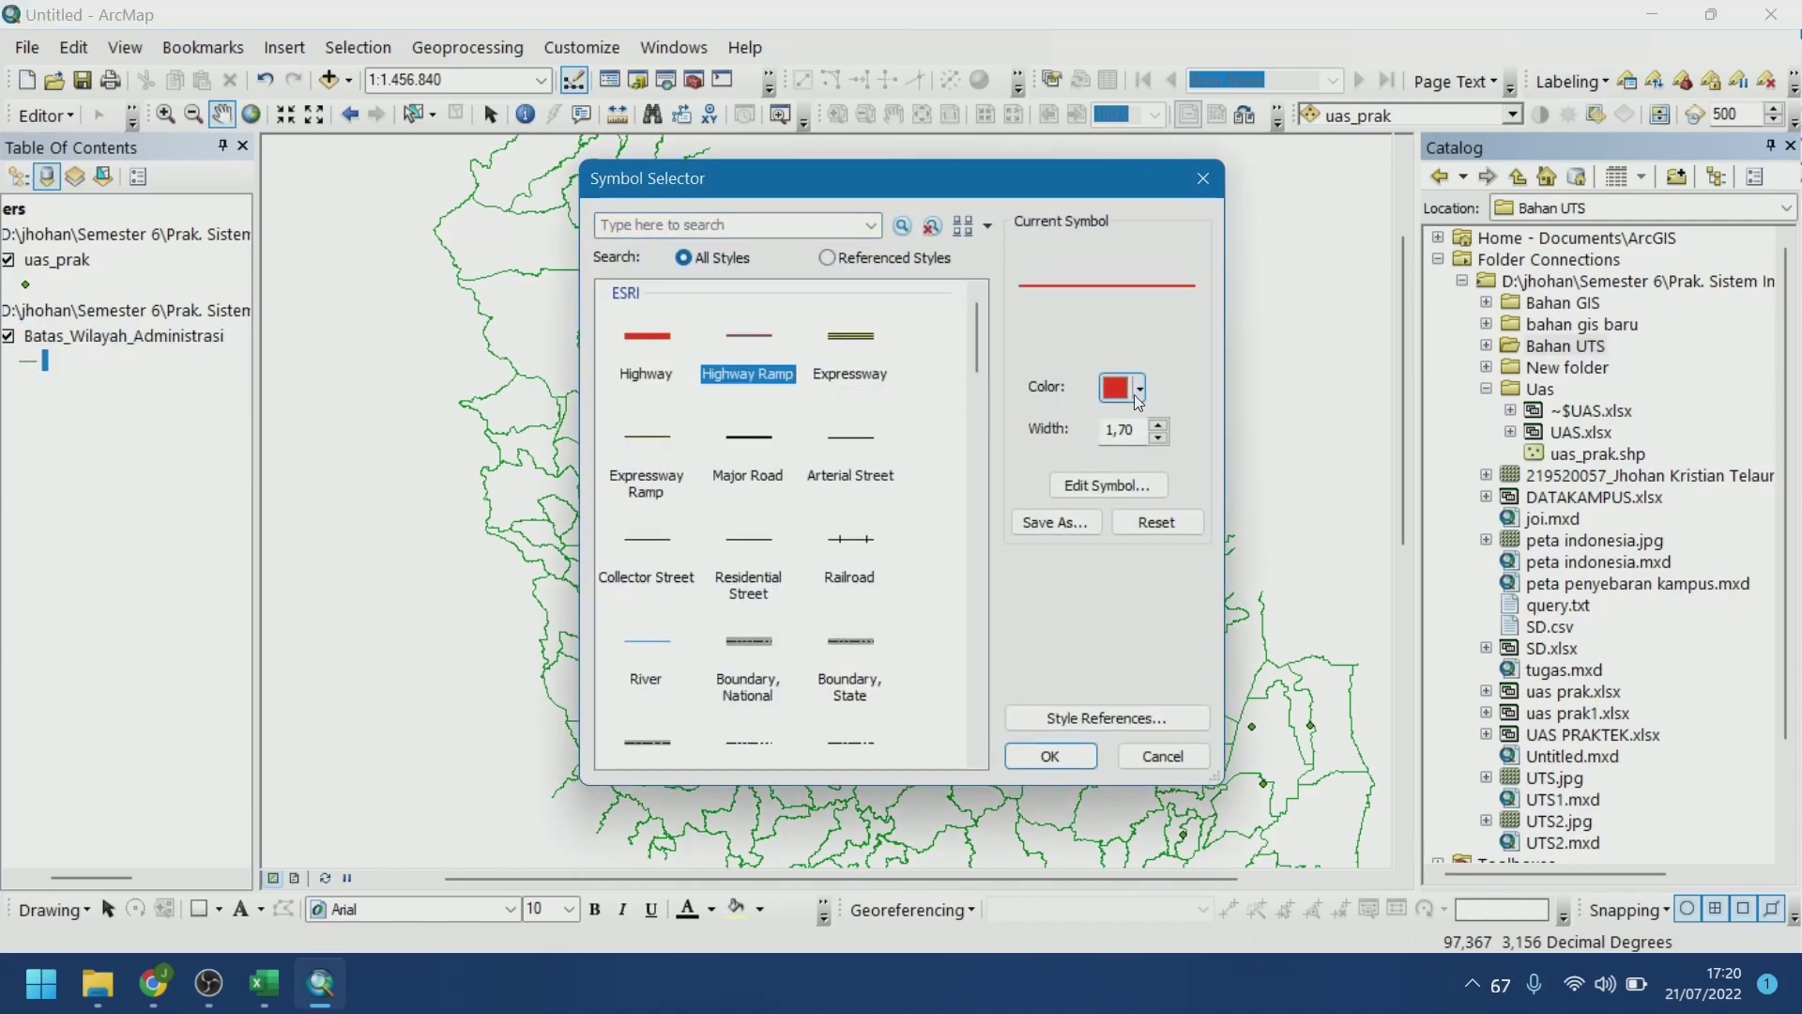
click(1202, 179)
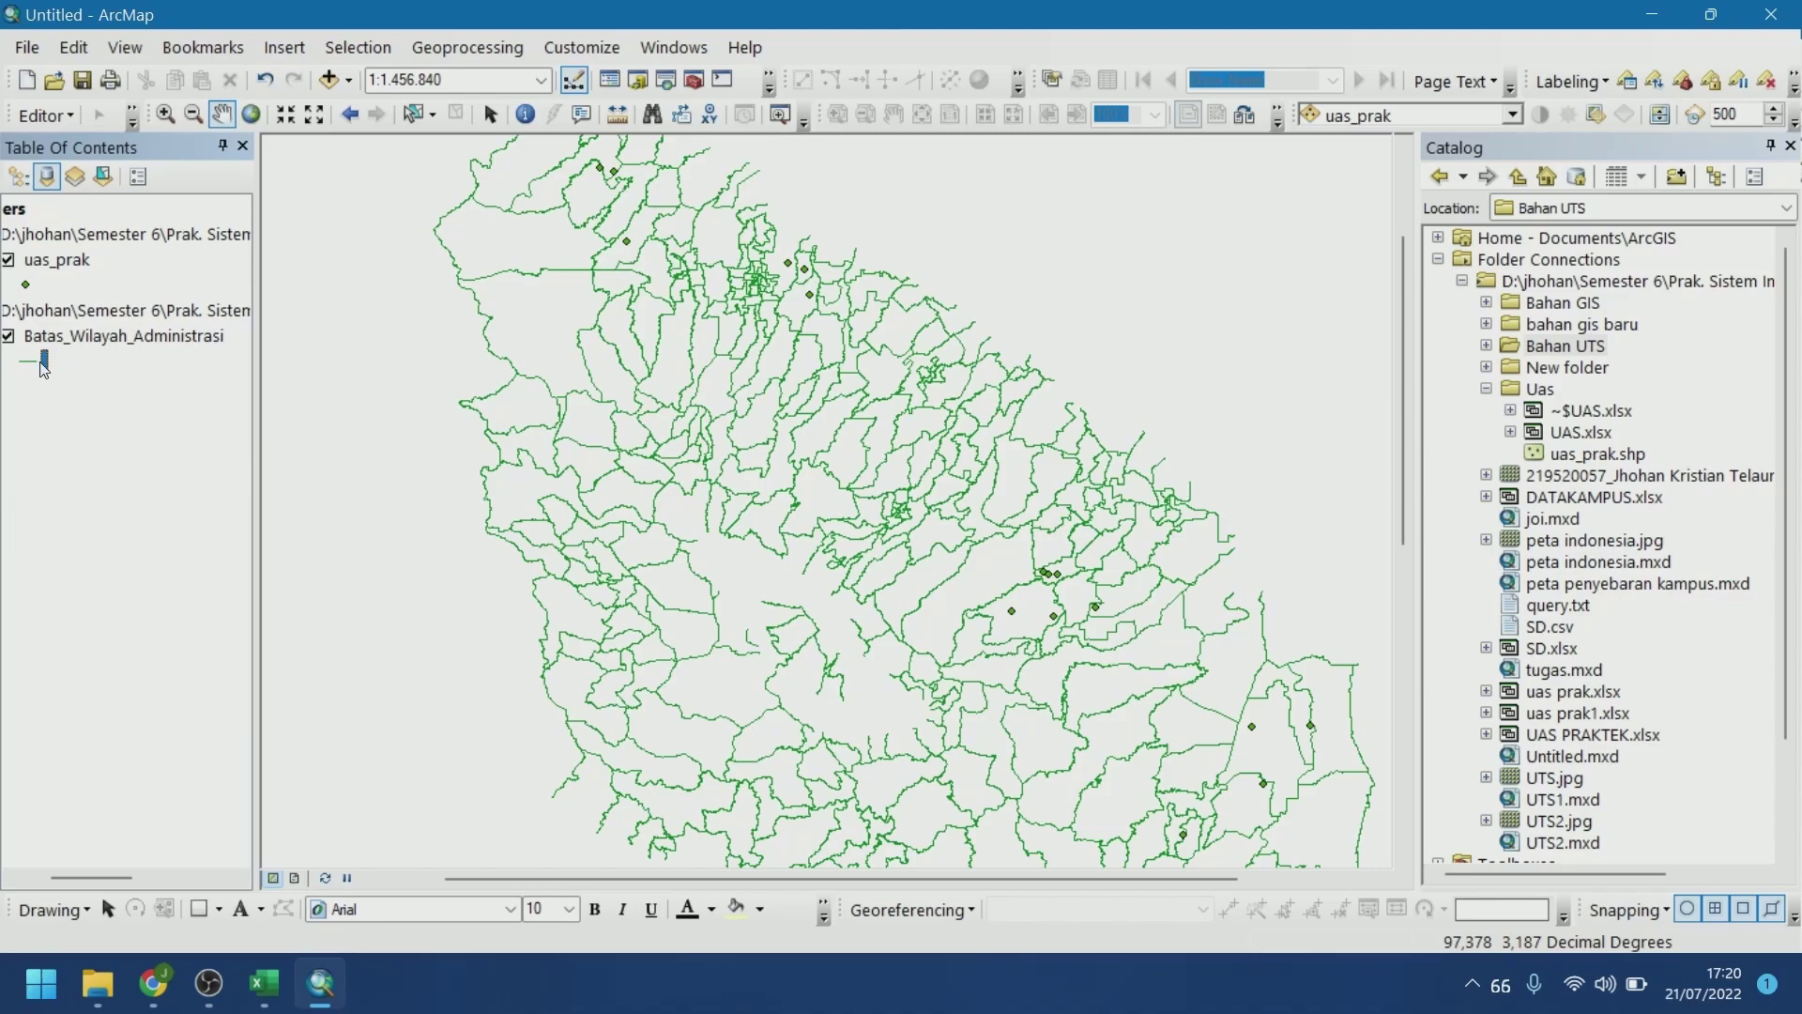
Apply the Highway Ramp line symbol to the Batas_Wilayah_Administrasi layer and recolour its lines yellow
right_click(41, 366)
click(147, 471)
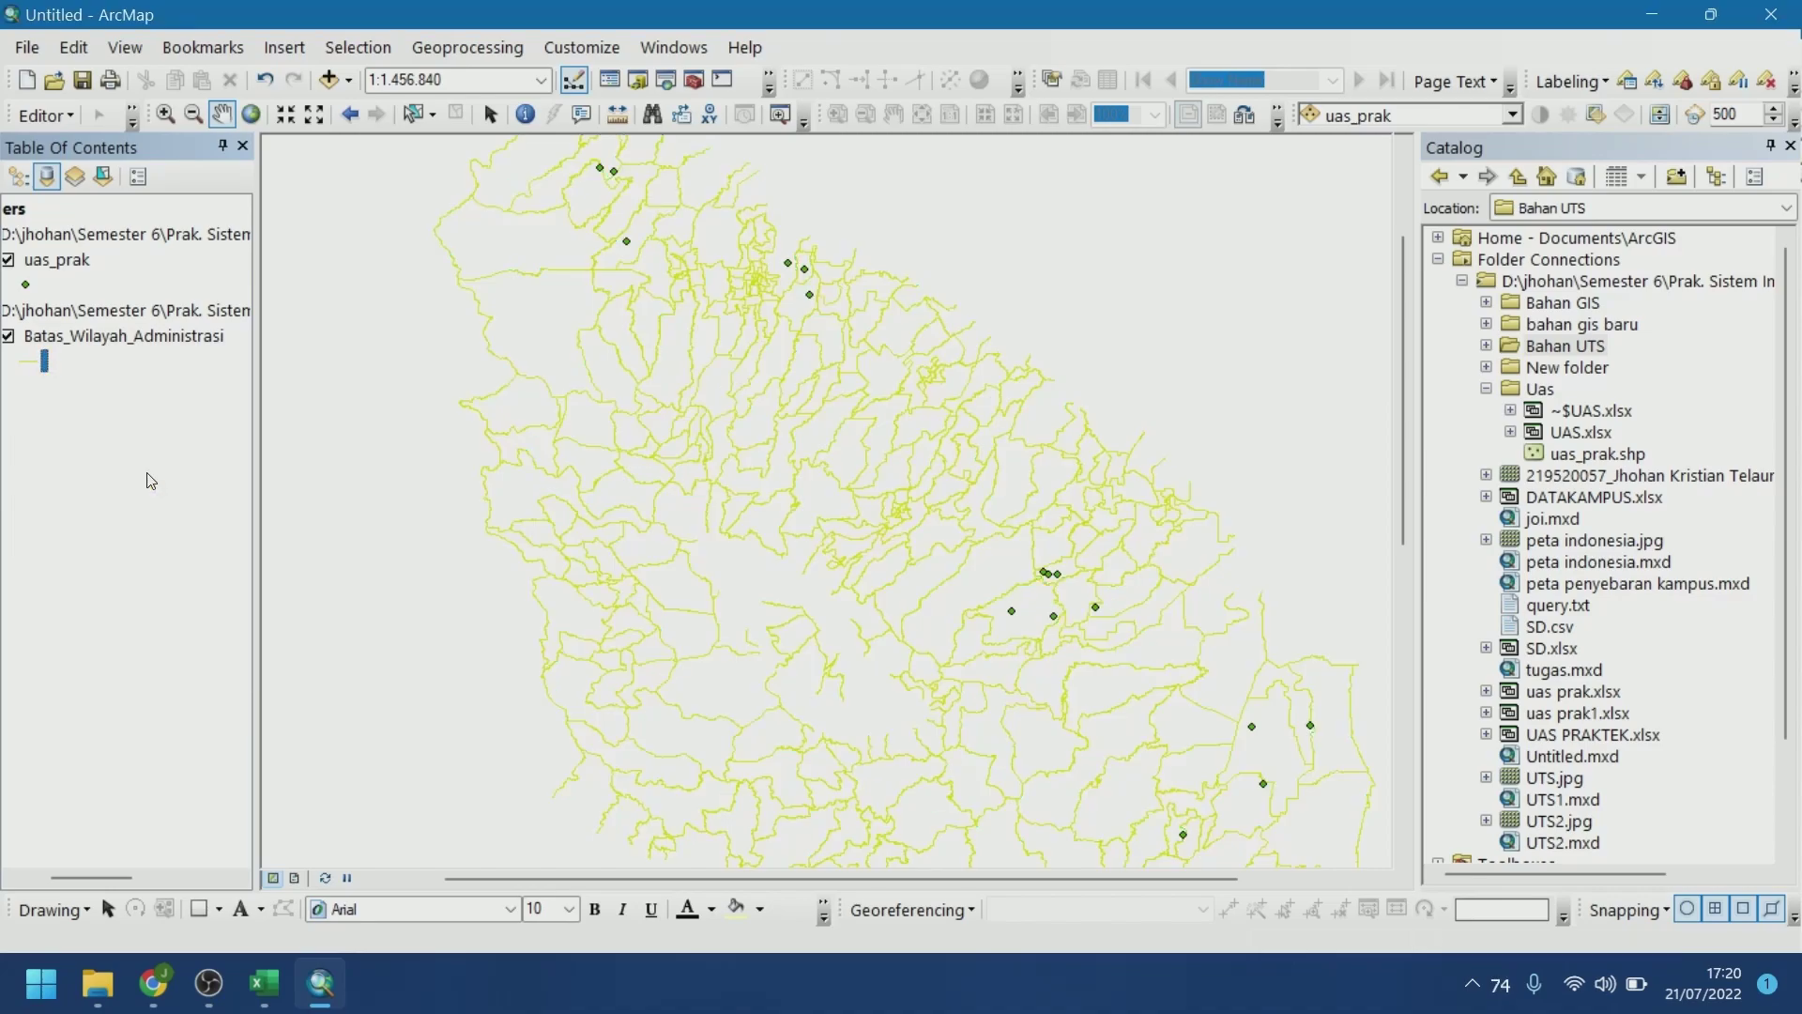
click(40, 364)
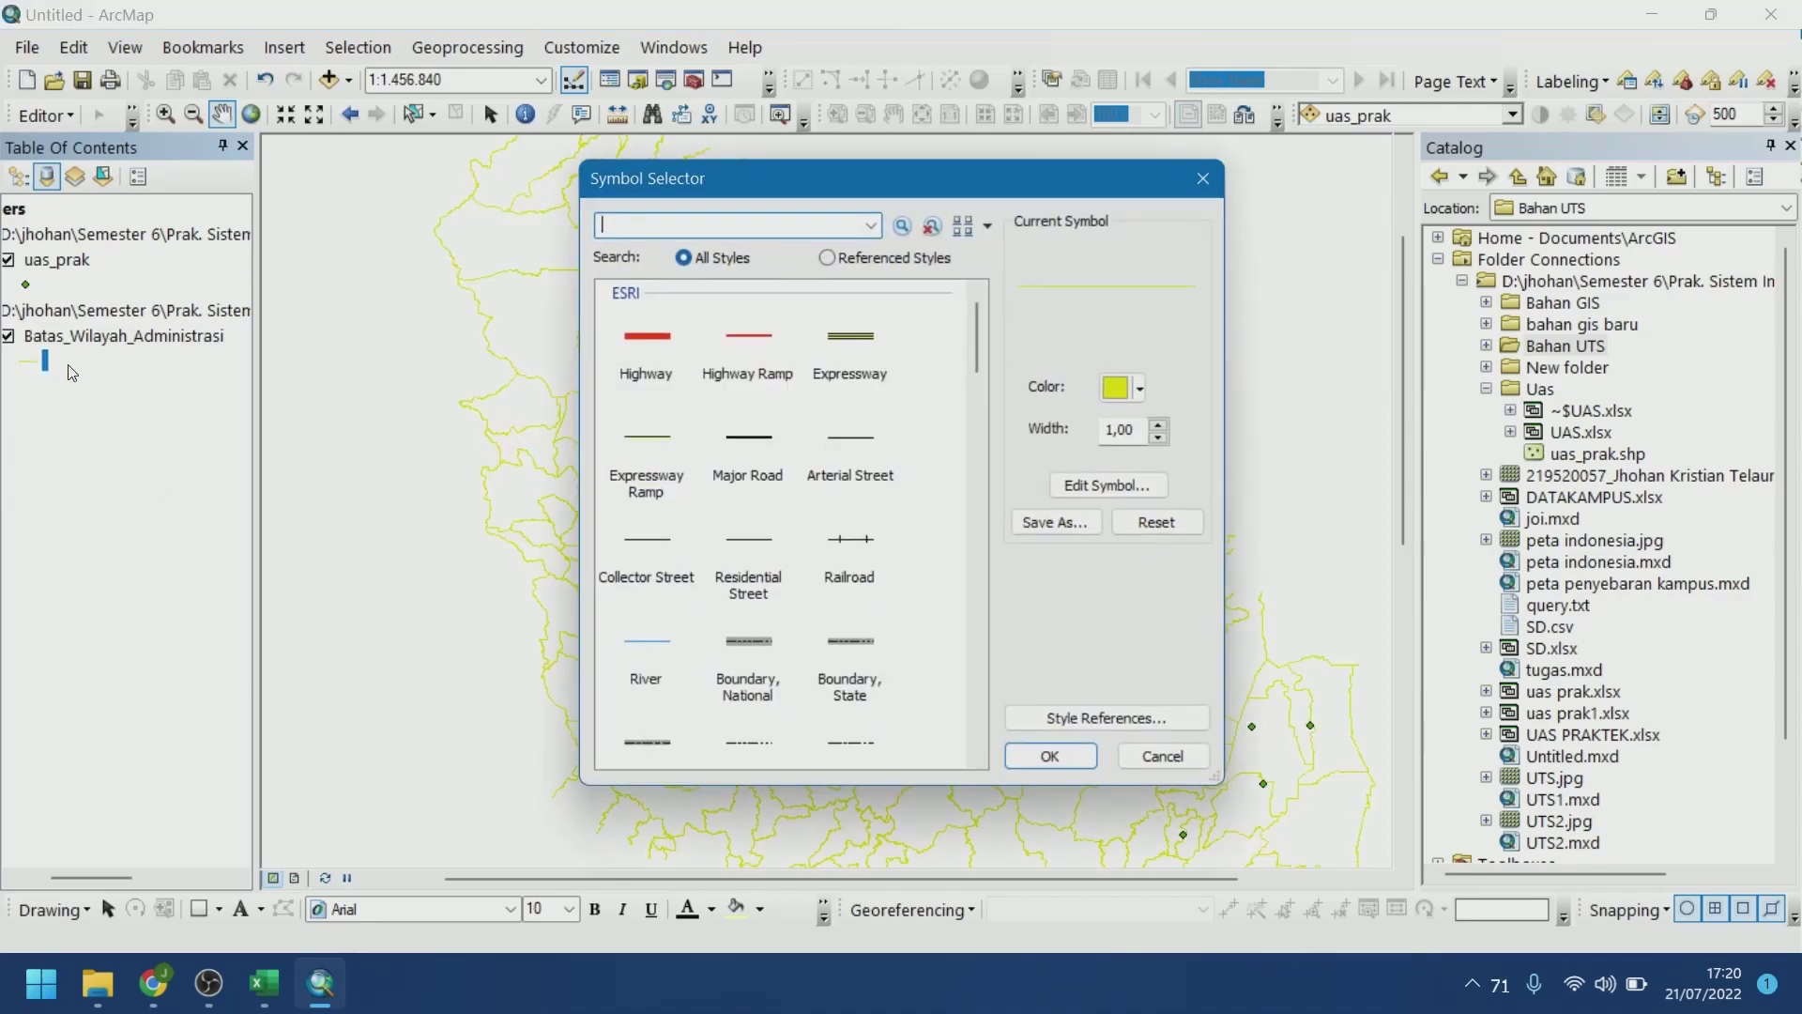
click(747, 352)
click(1050, 759)
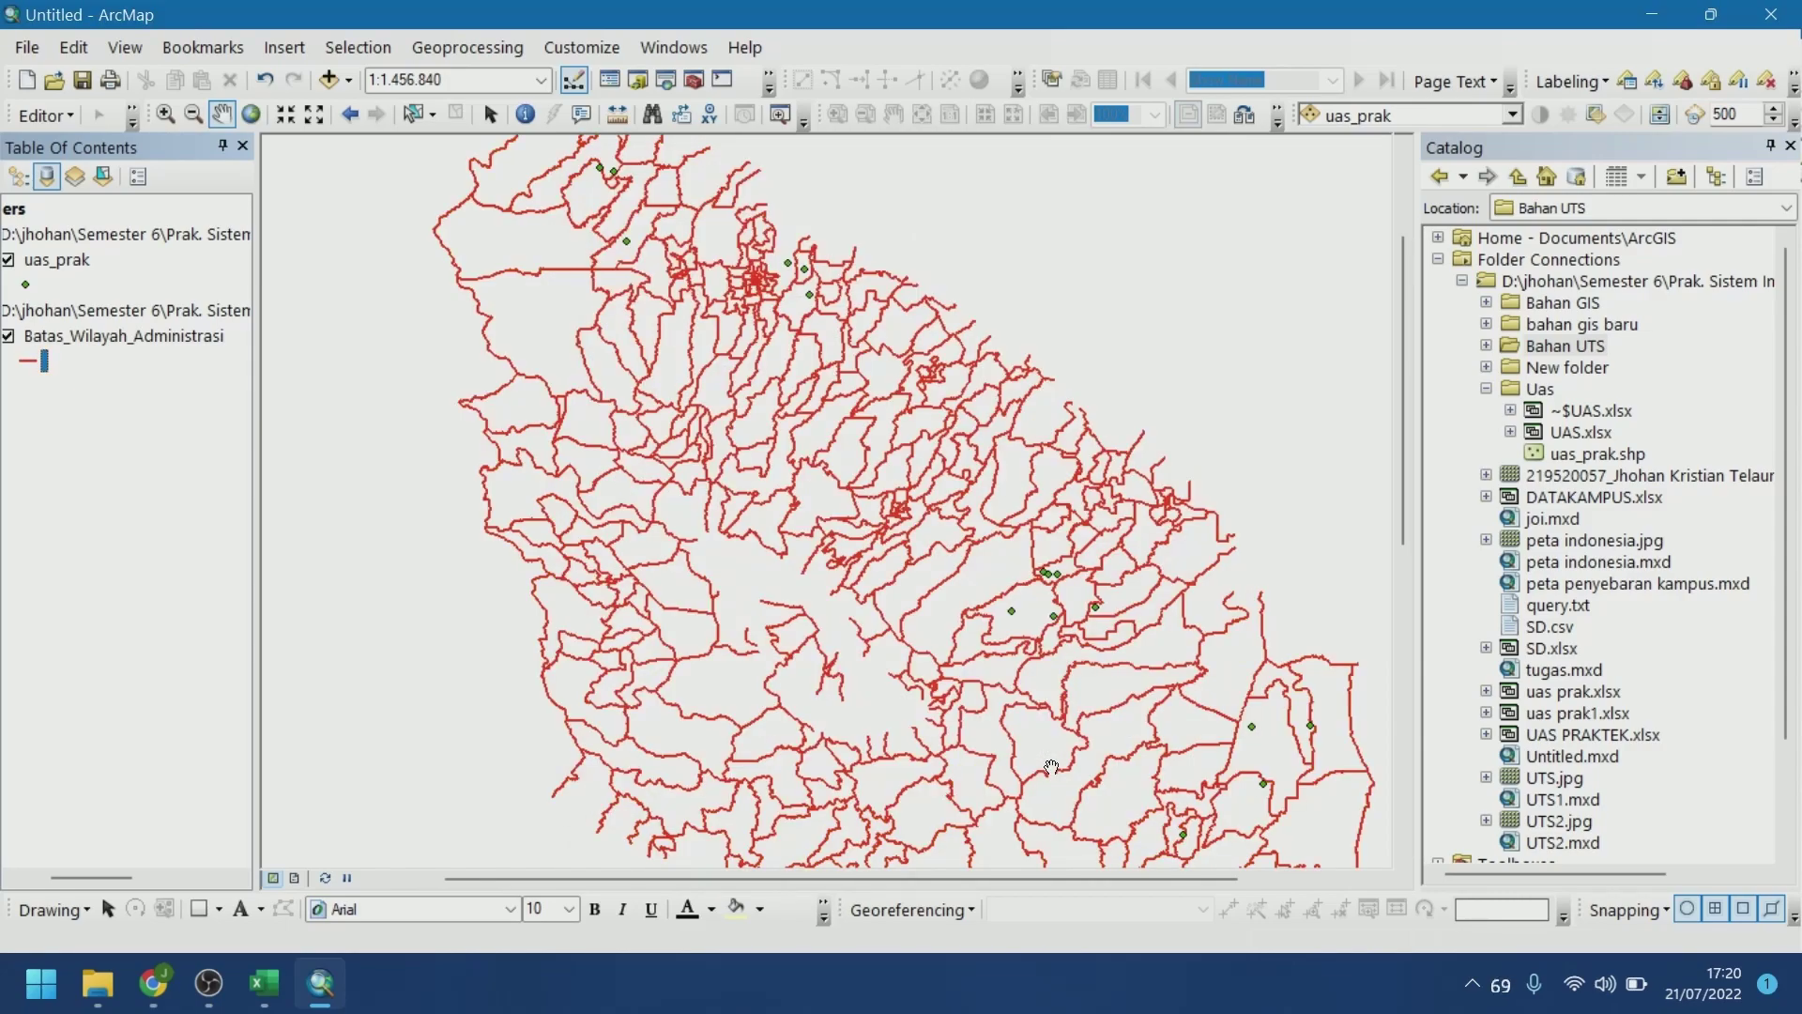
right_click(35, 366)
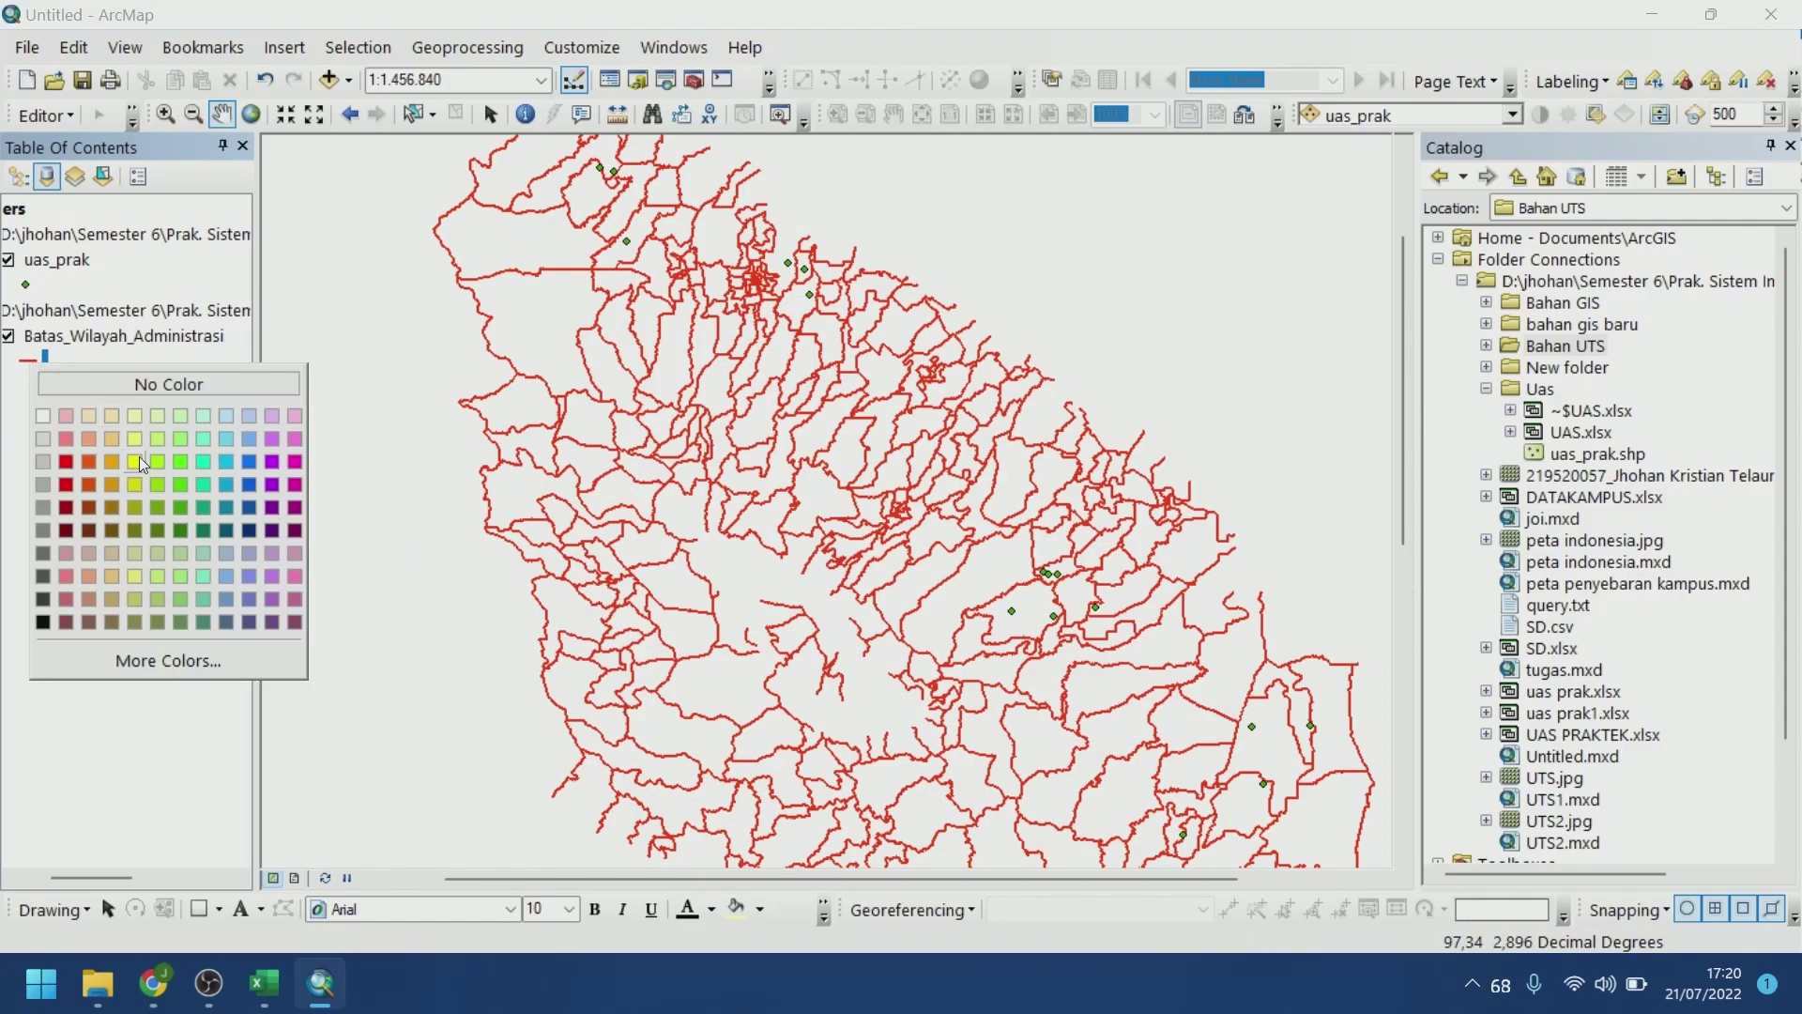
click(138, 483)
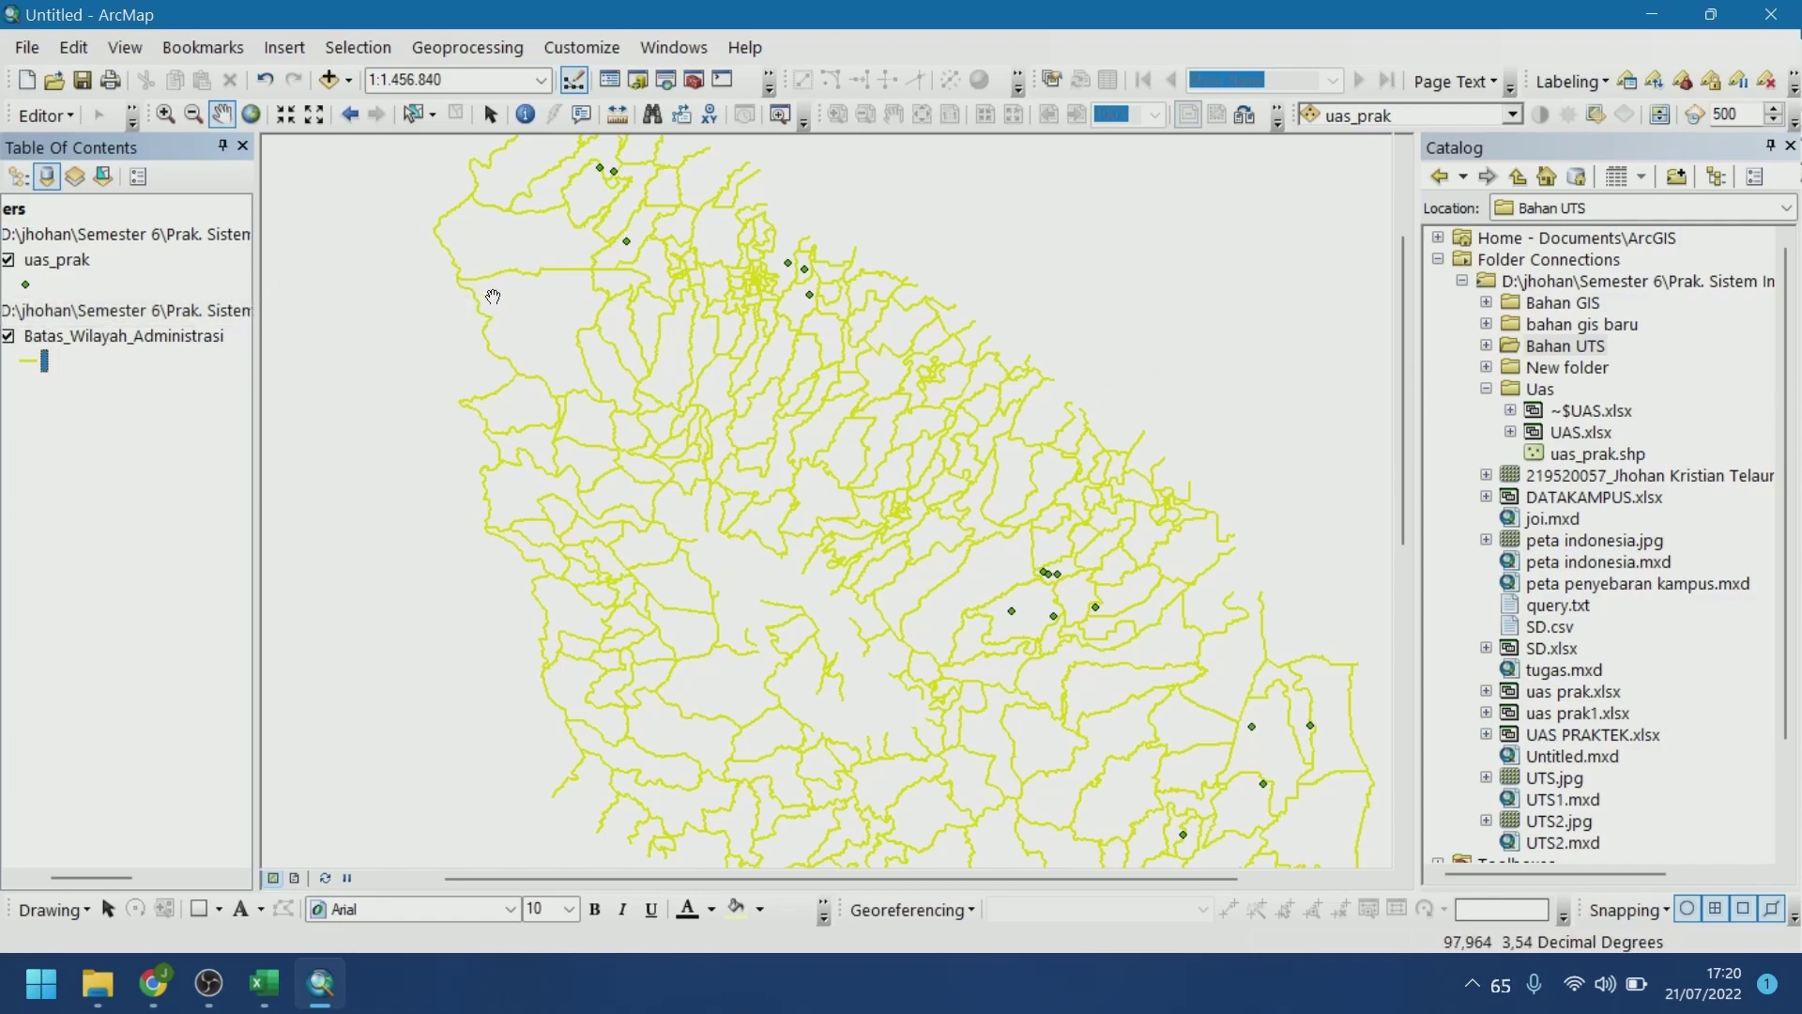
drag(434, 347, 444, 380)
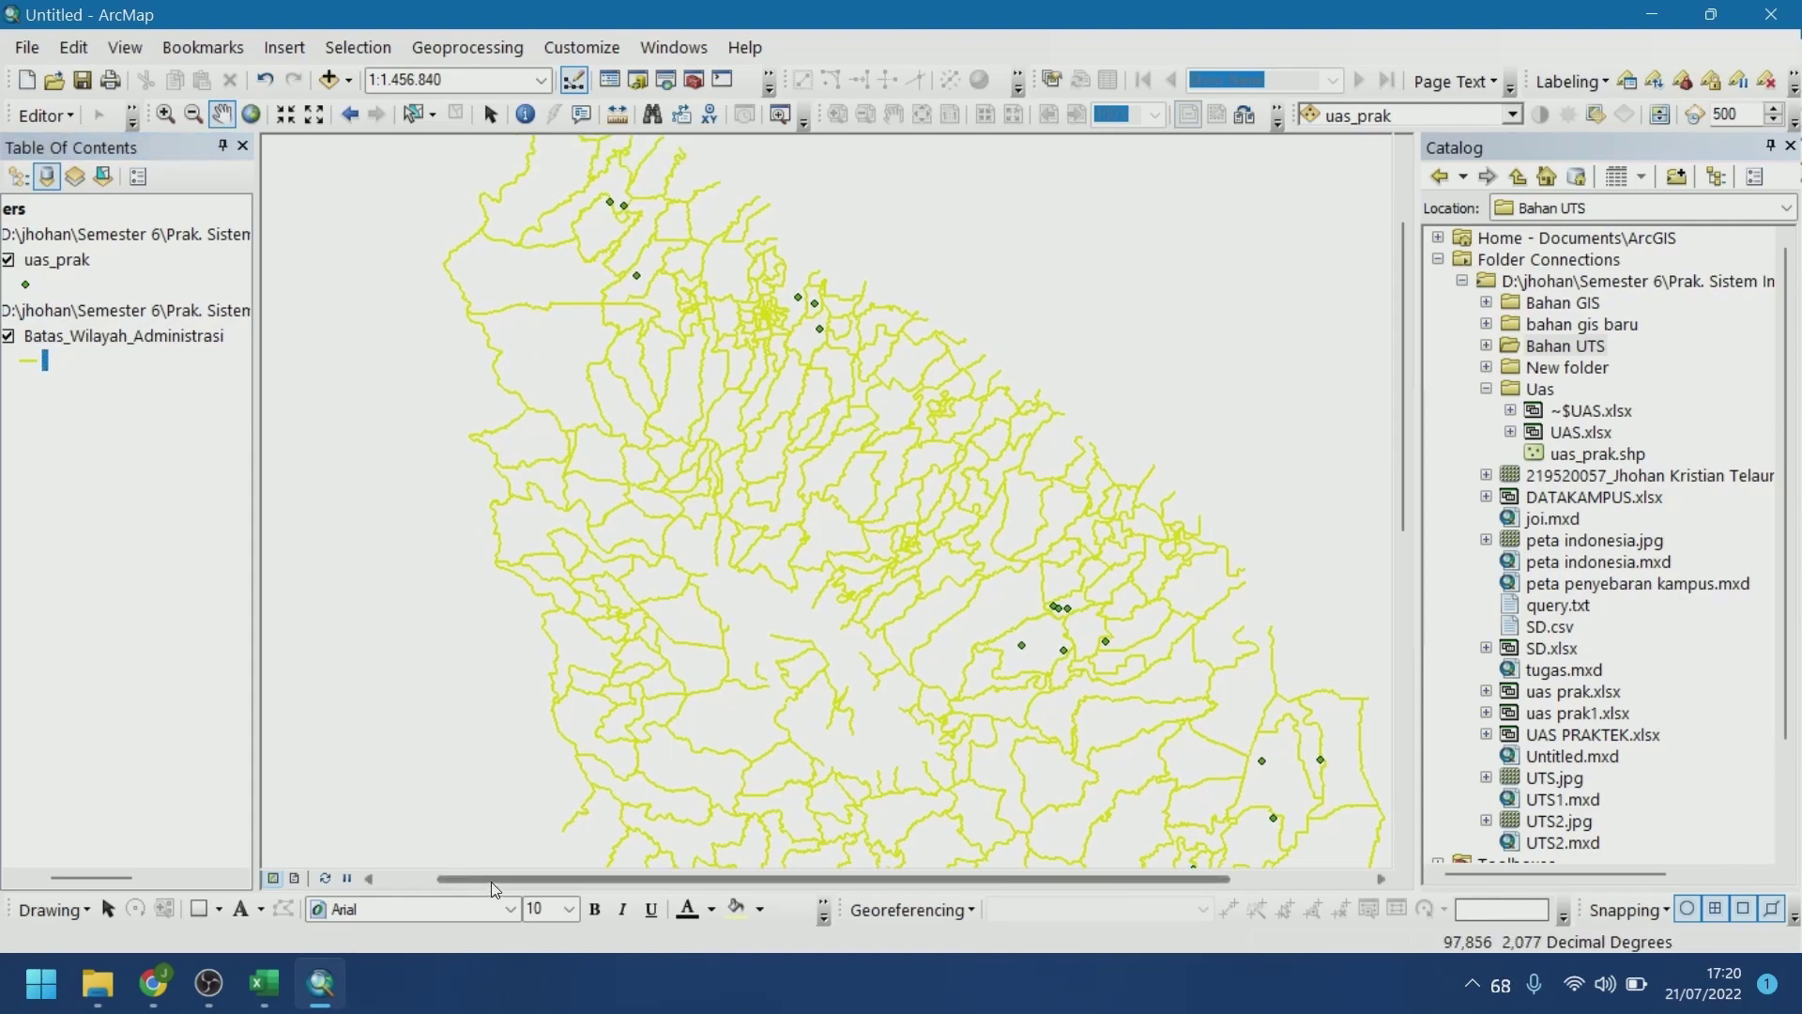
drag(492, 882, 436, 880)
drag(132, 876, 98, 876)
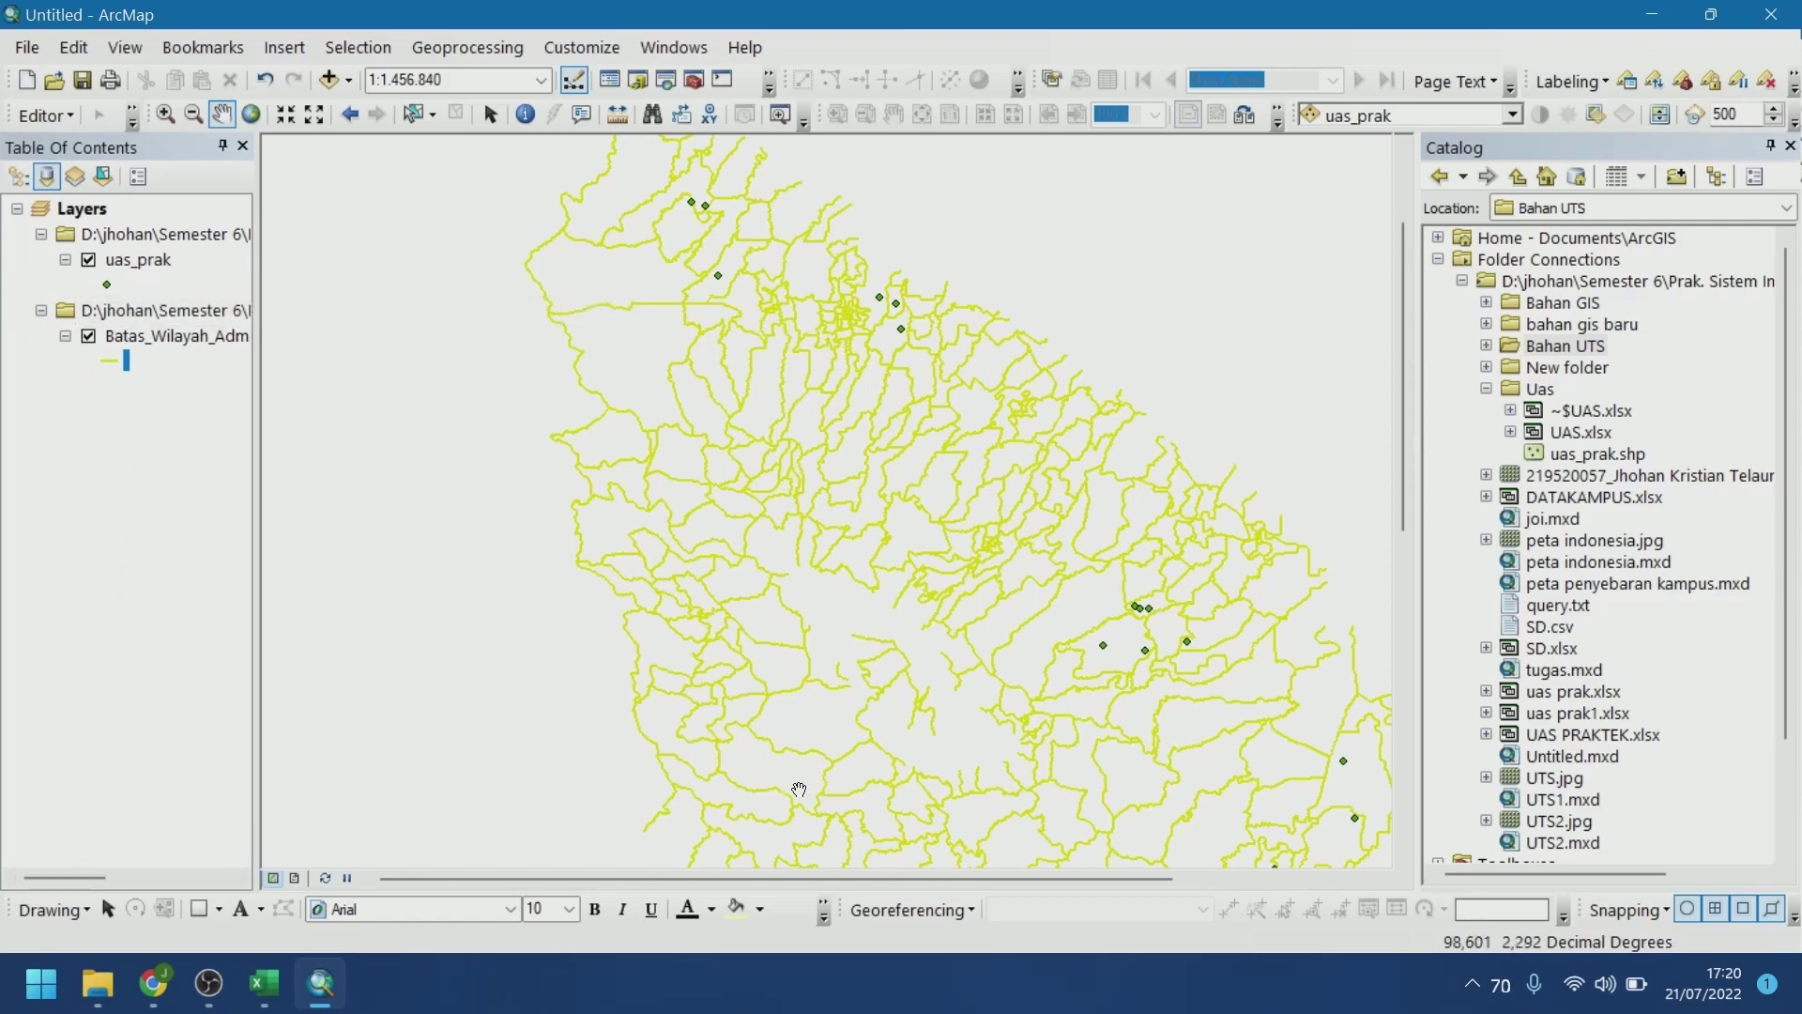
Switch to the exam document in Chrome and read the query analysis questions below the sales table
click(153, 984)
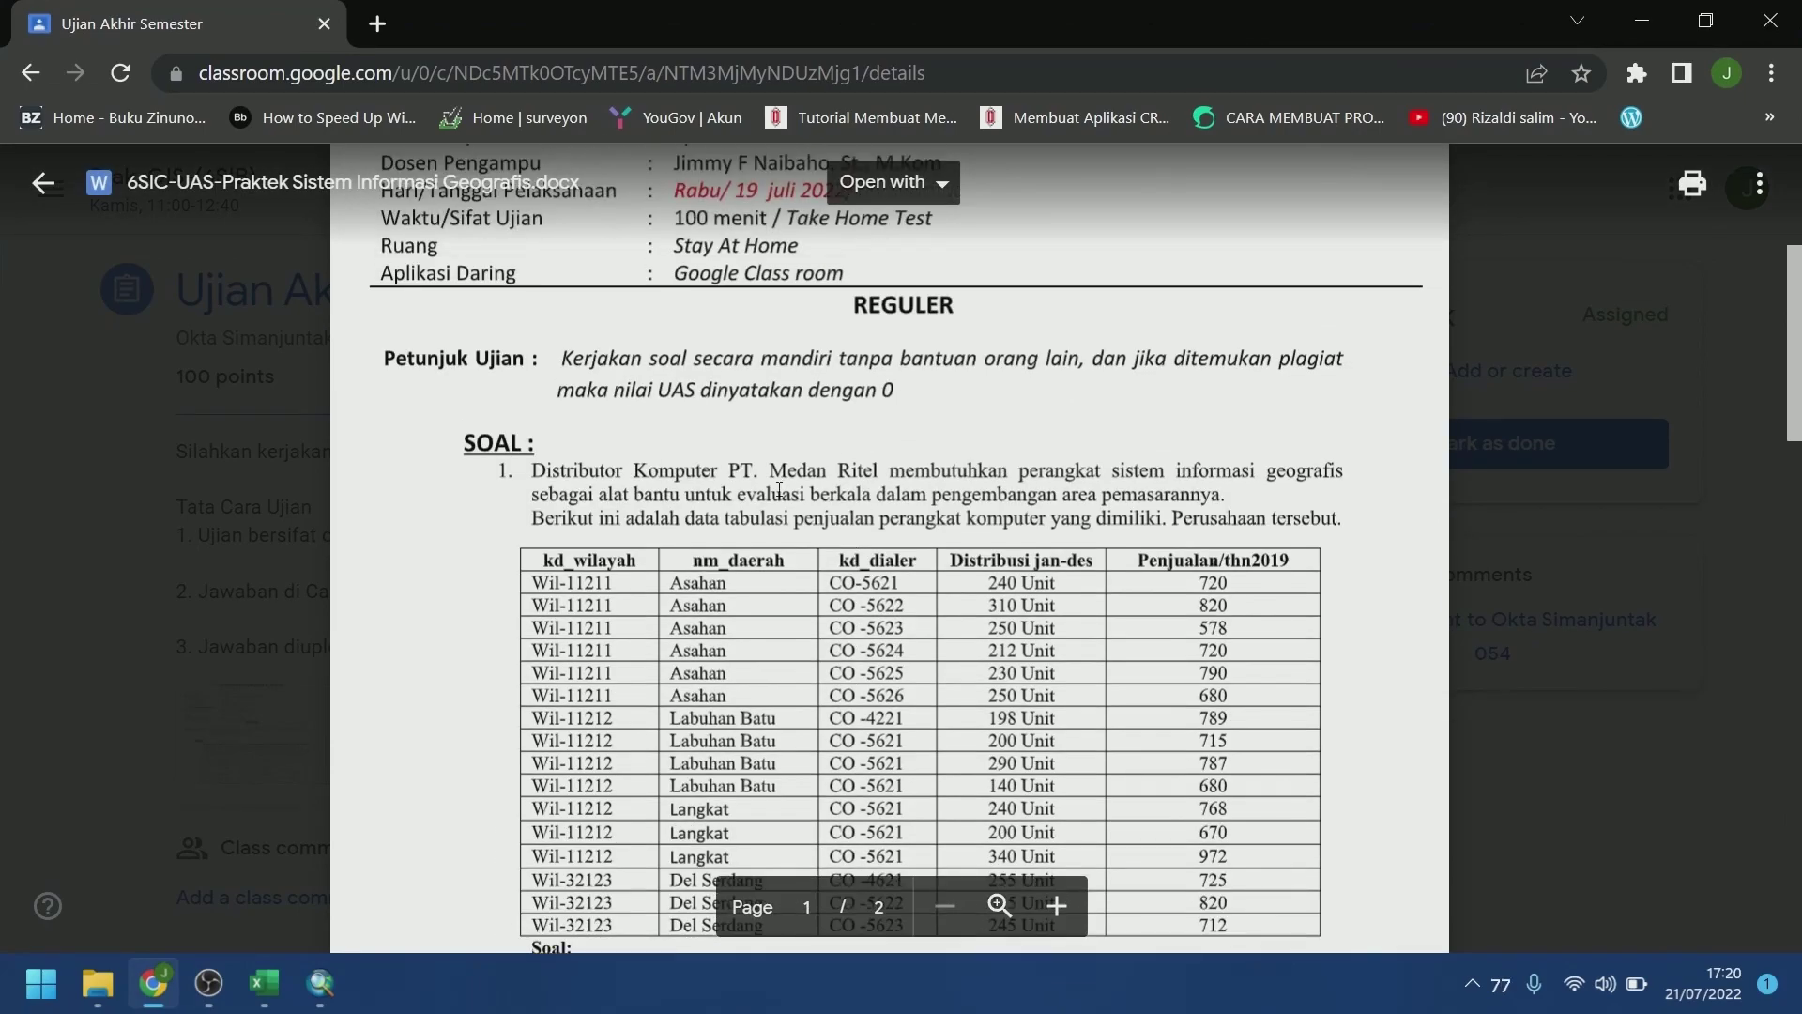
click(324, 996)
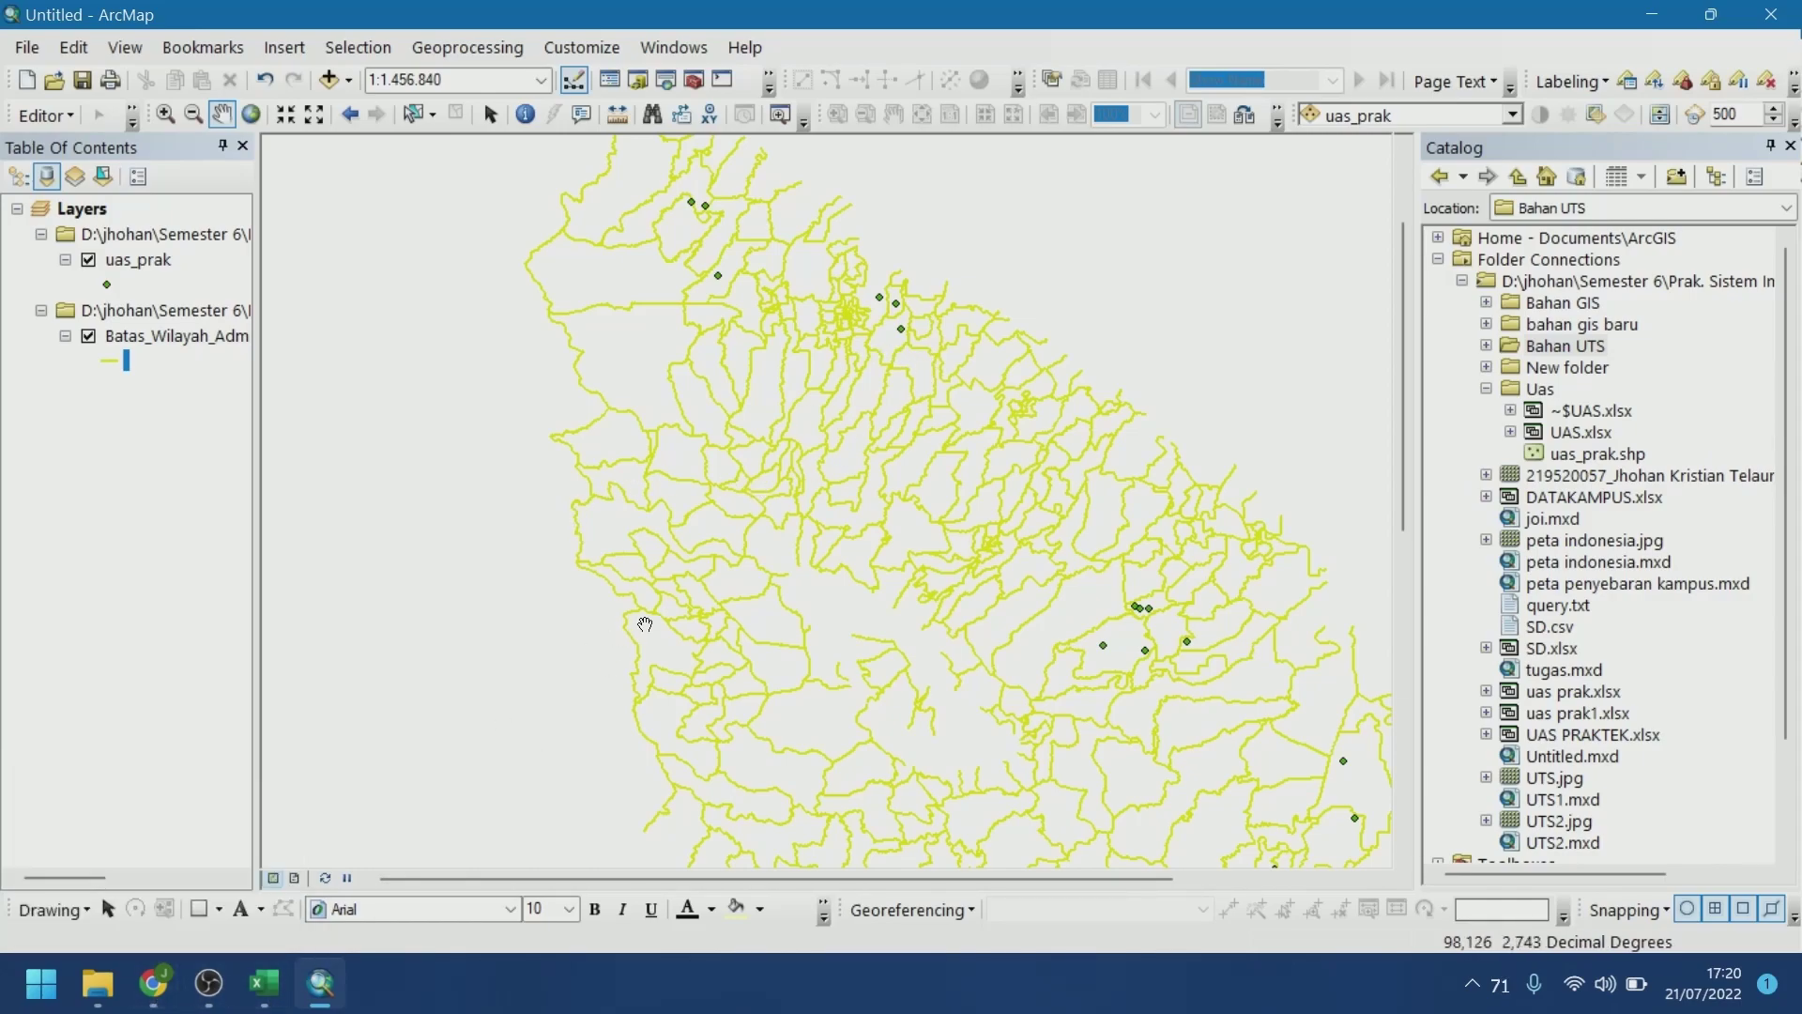
click(153, 983)
scroll(704, 787, down, 10)
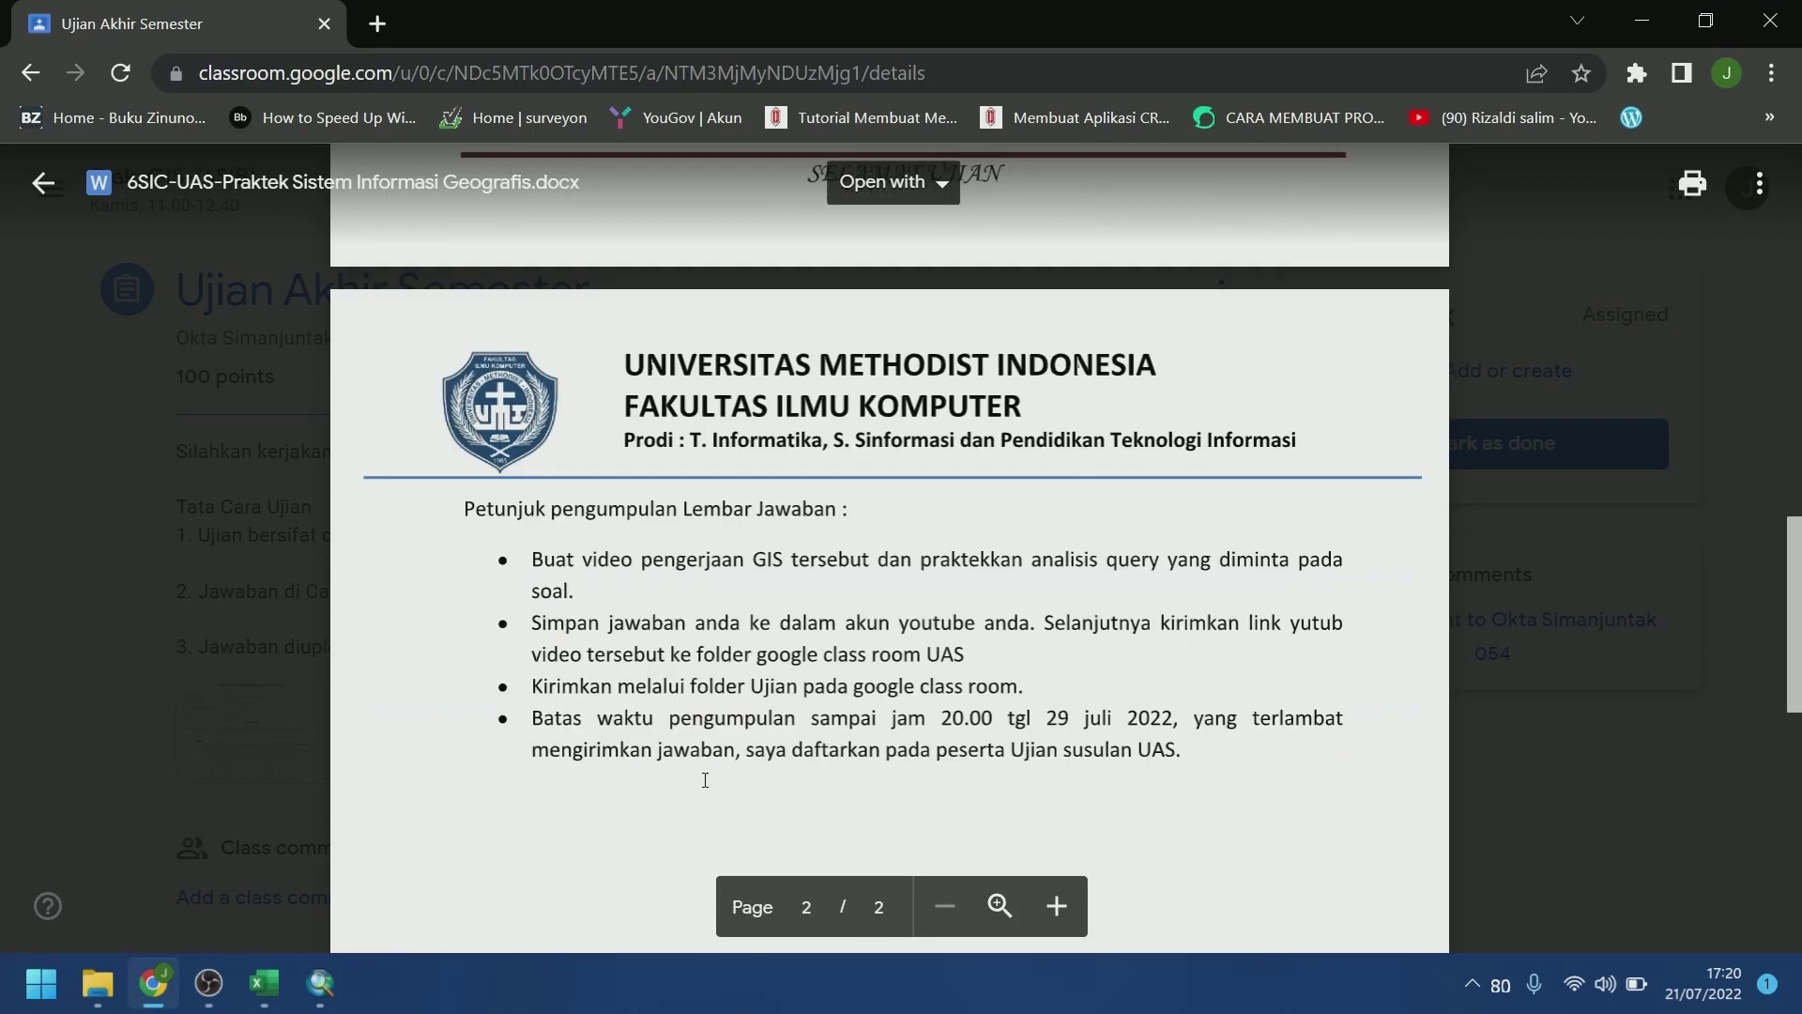
scroll(704, 787, up, 5)
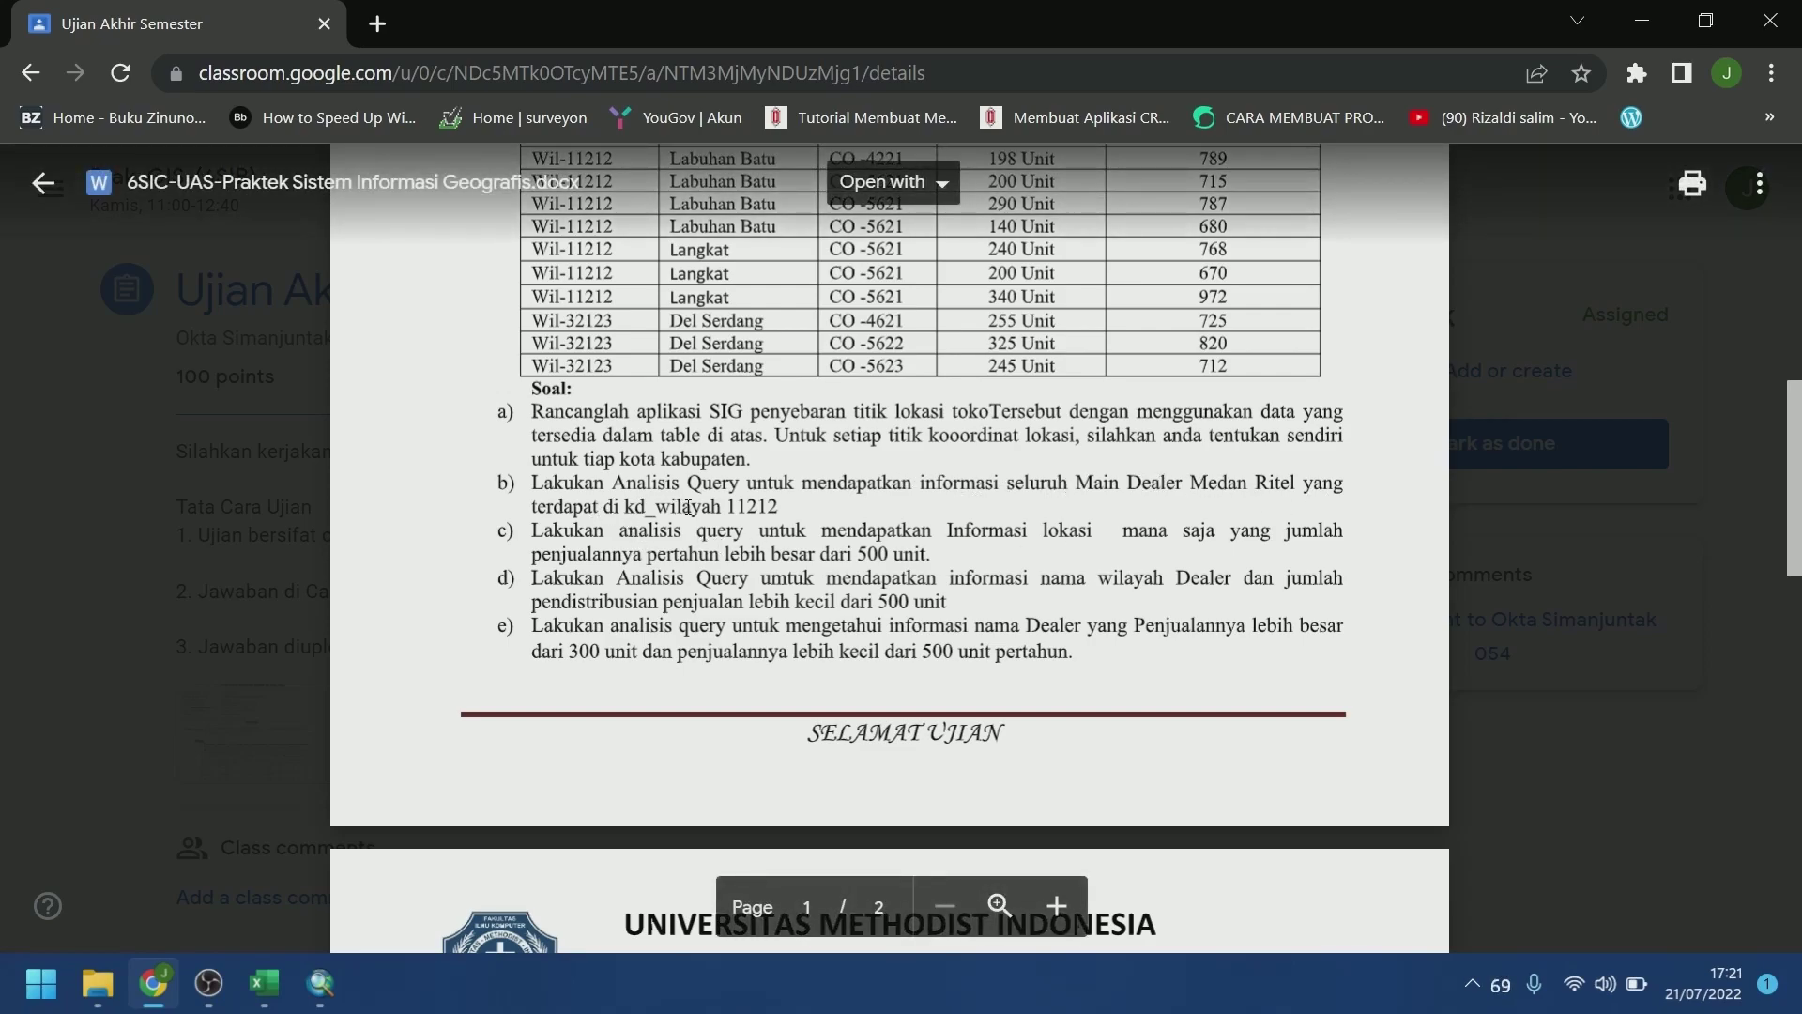
Switch to ArcMap and open Select By Attributes with uas_prak as the layer to query
click(320, 982)
drag(483, 511, 426, 559)
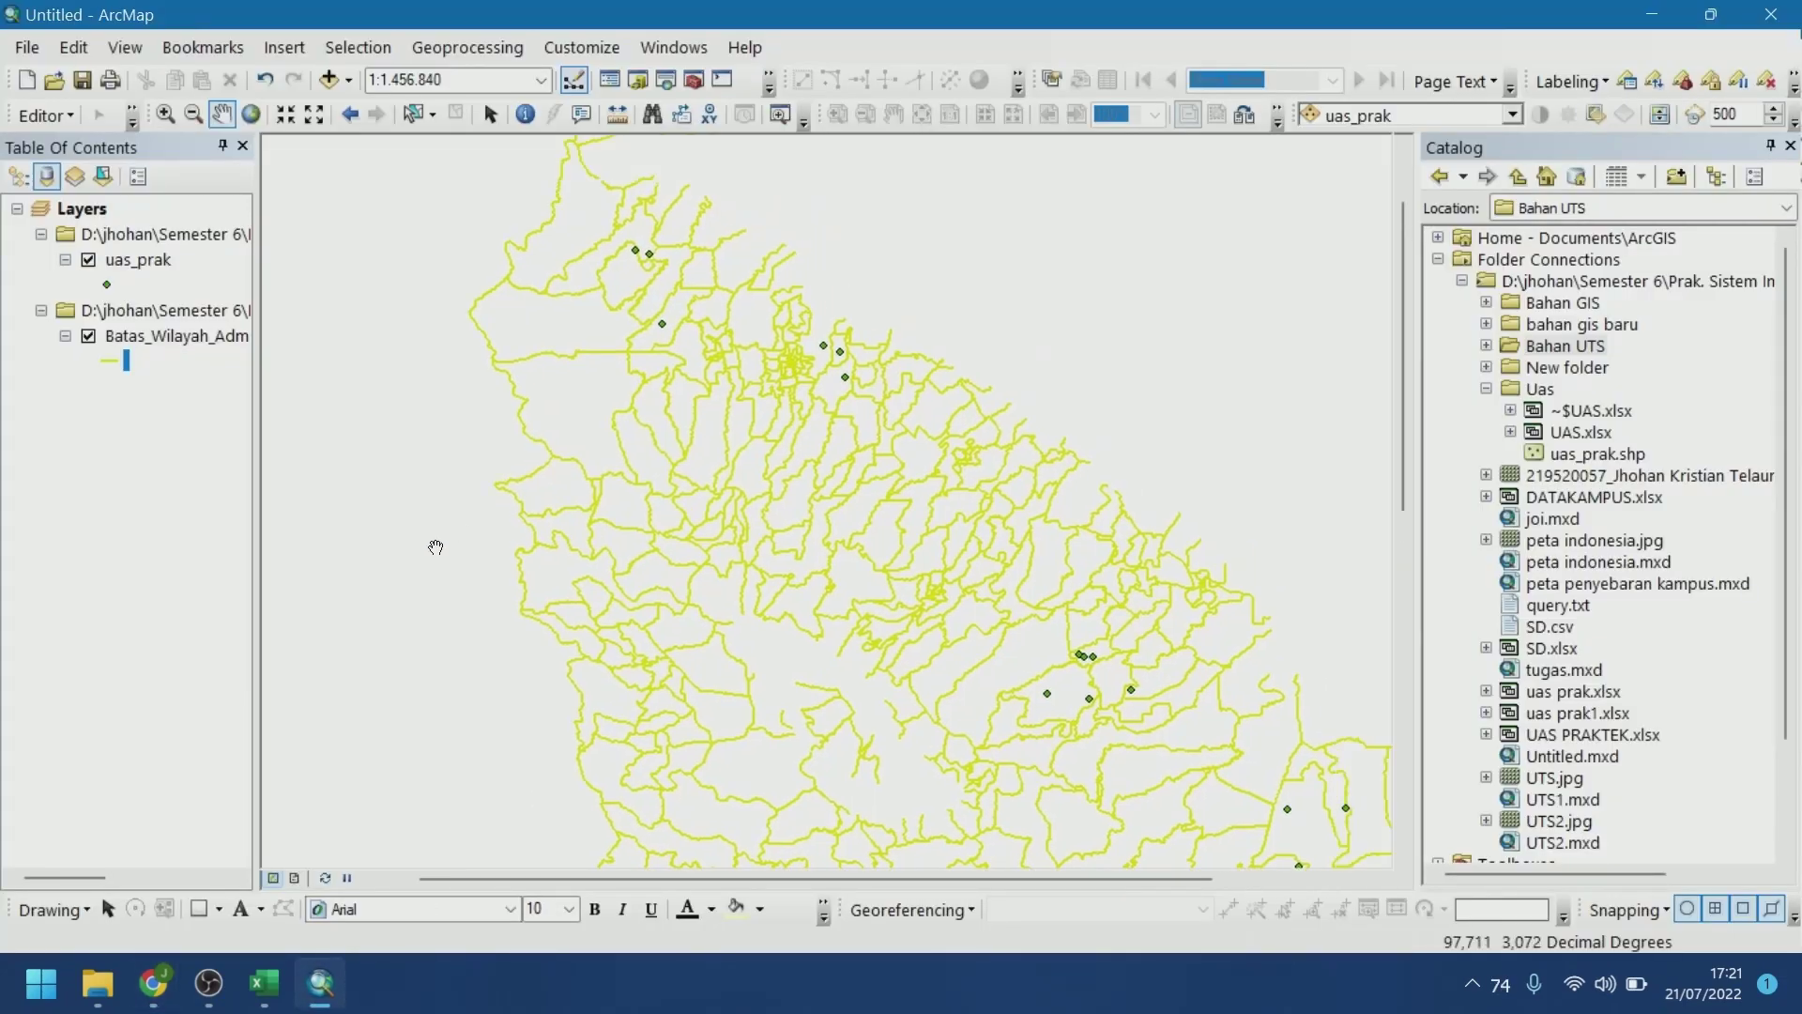
click(381, 48)
click(441, 79)
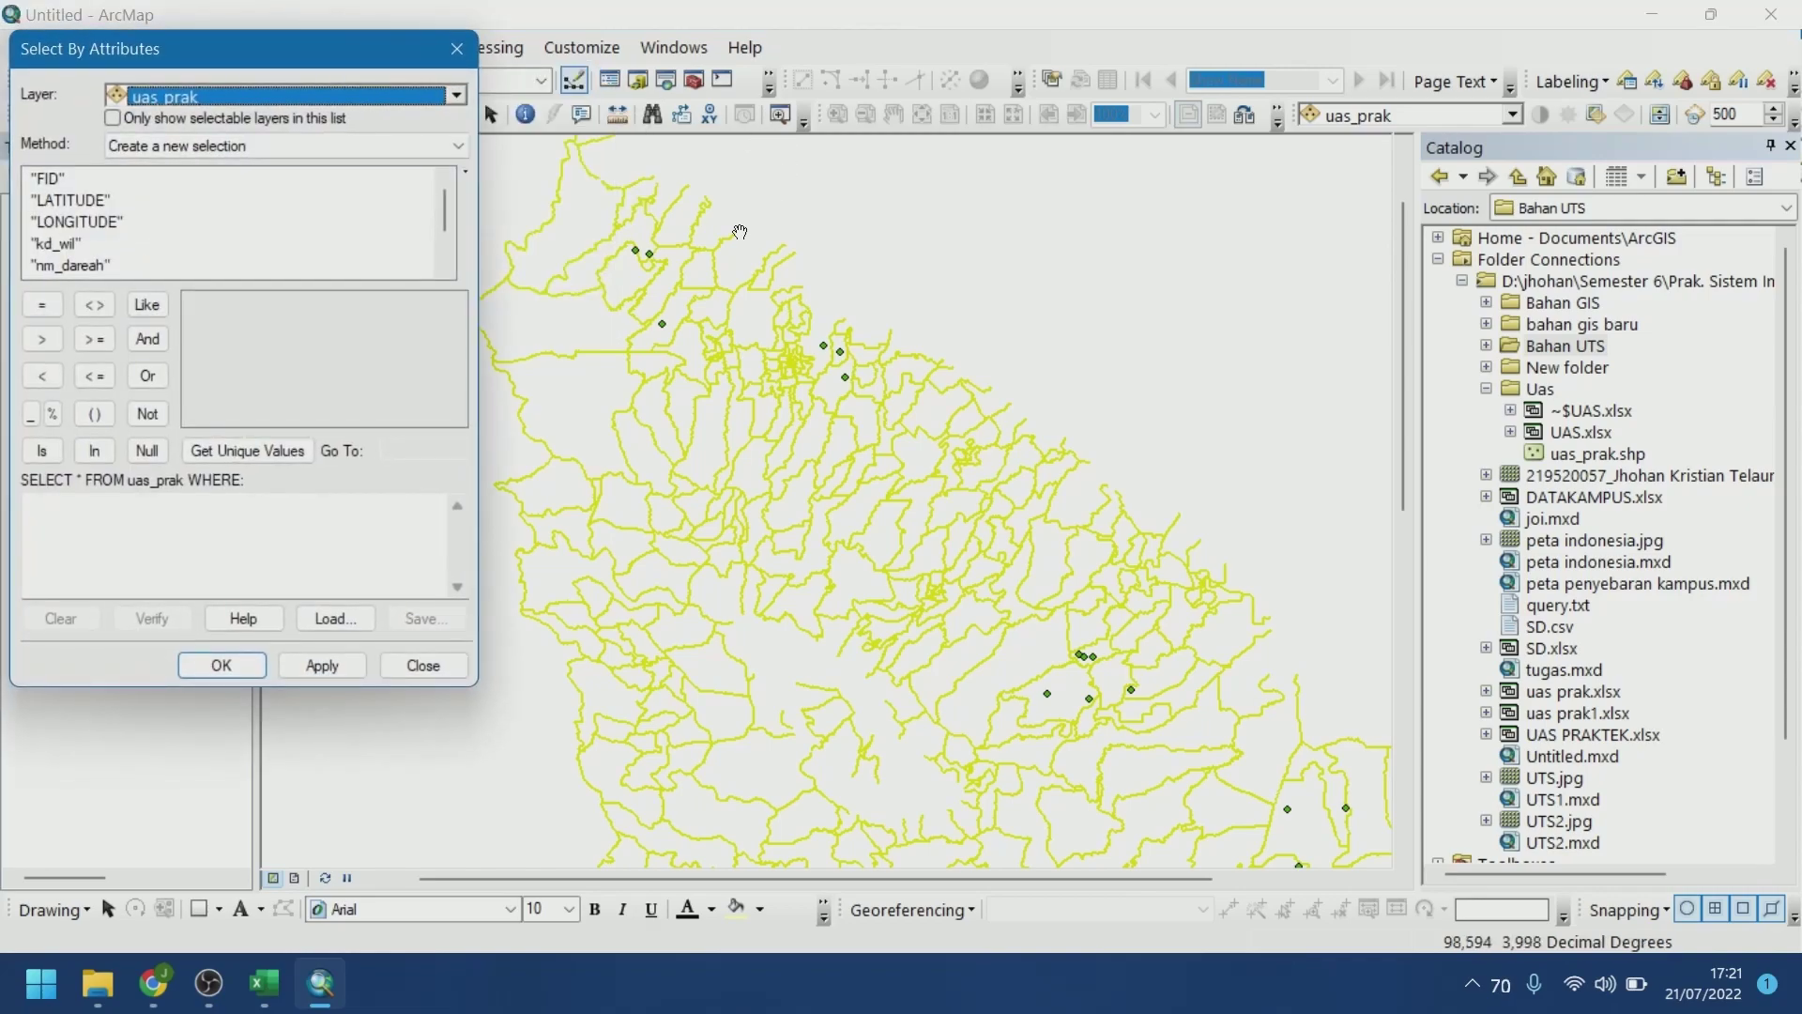
click(459, 95)
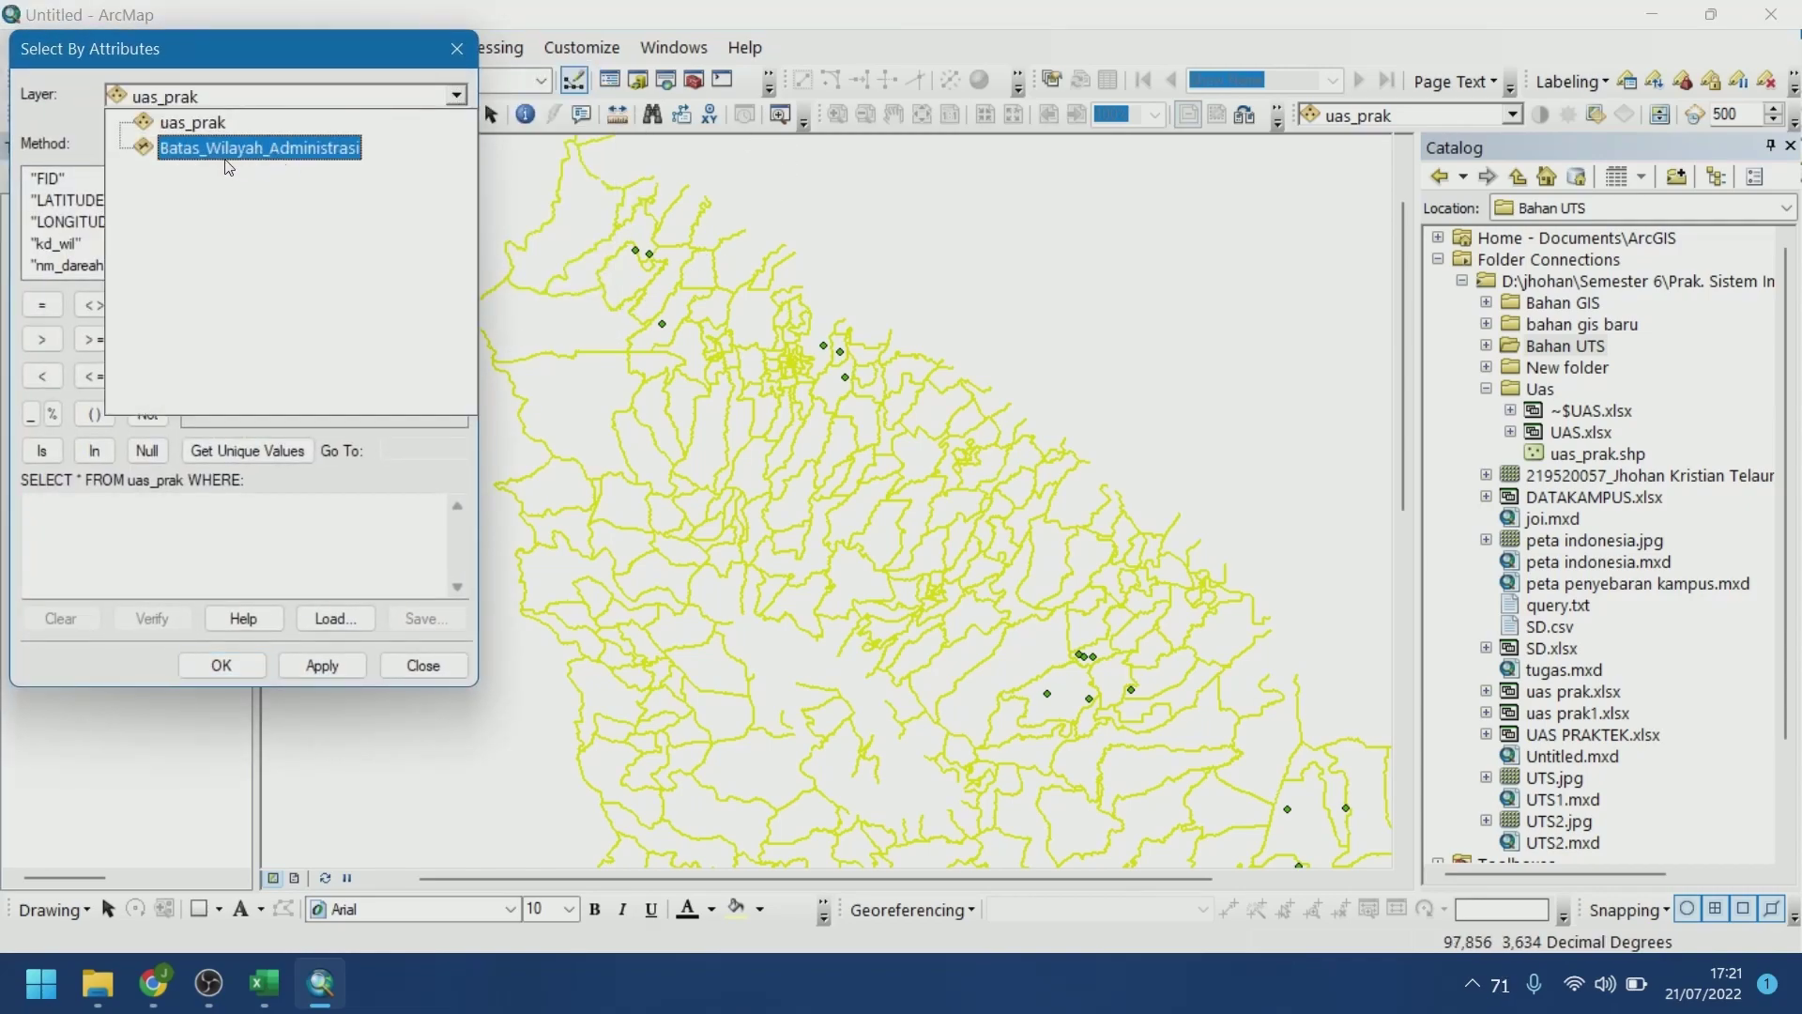
click(199, 122)
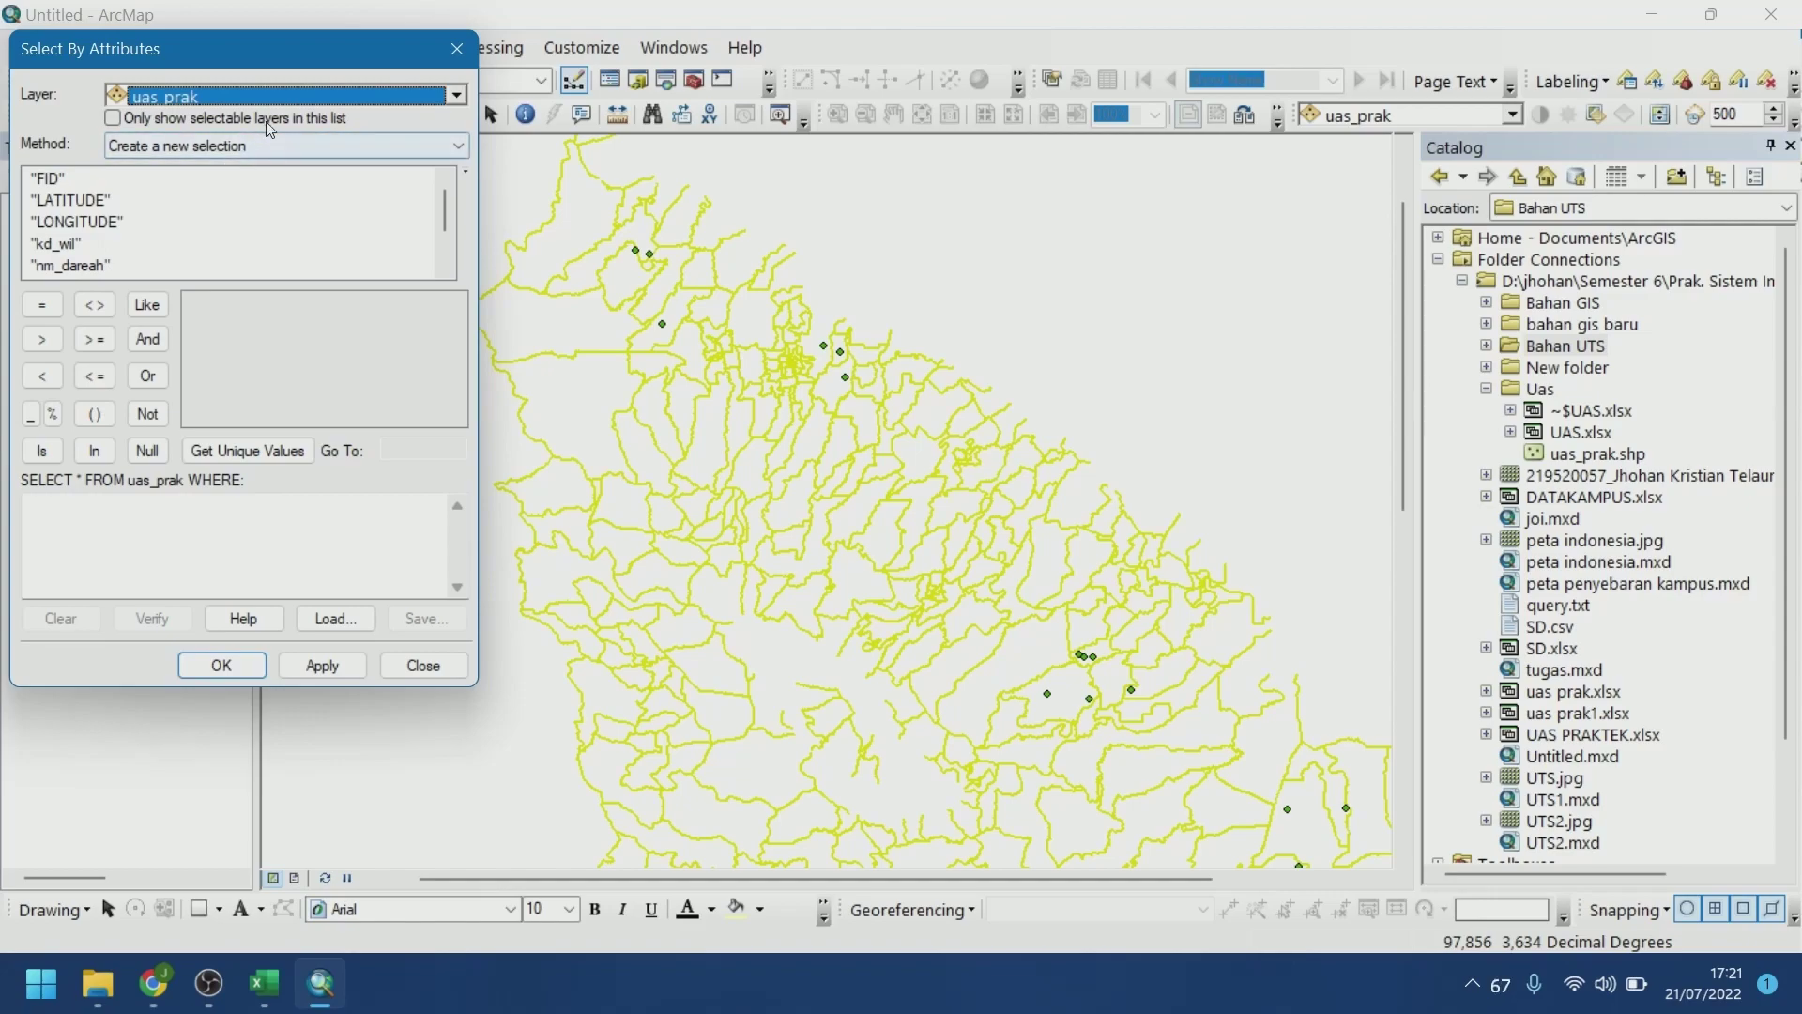
scroll(116, 261, down, 1)
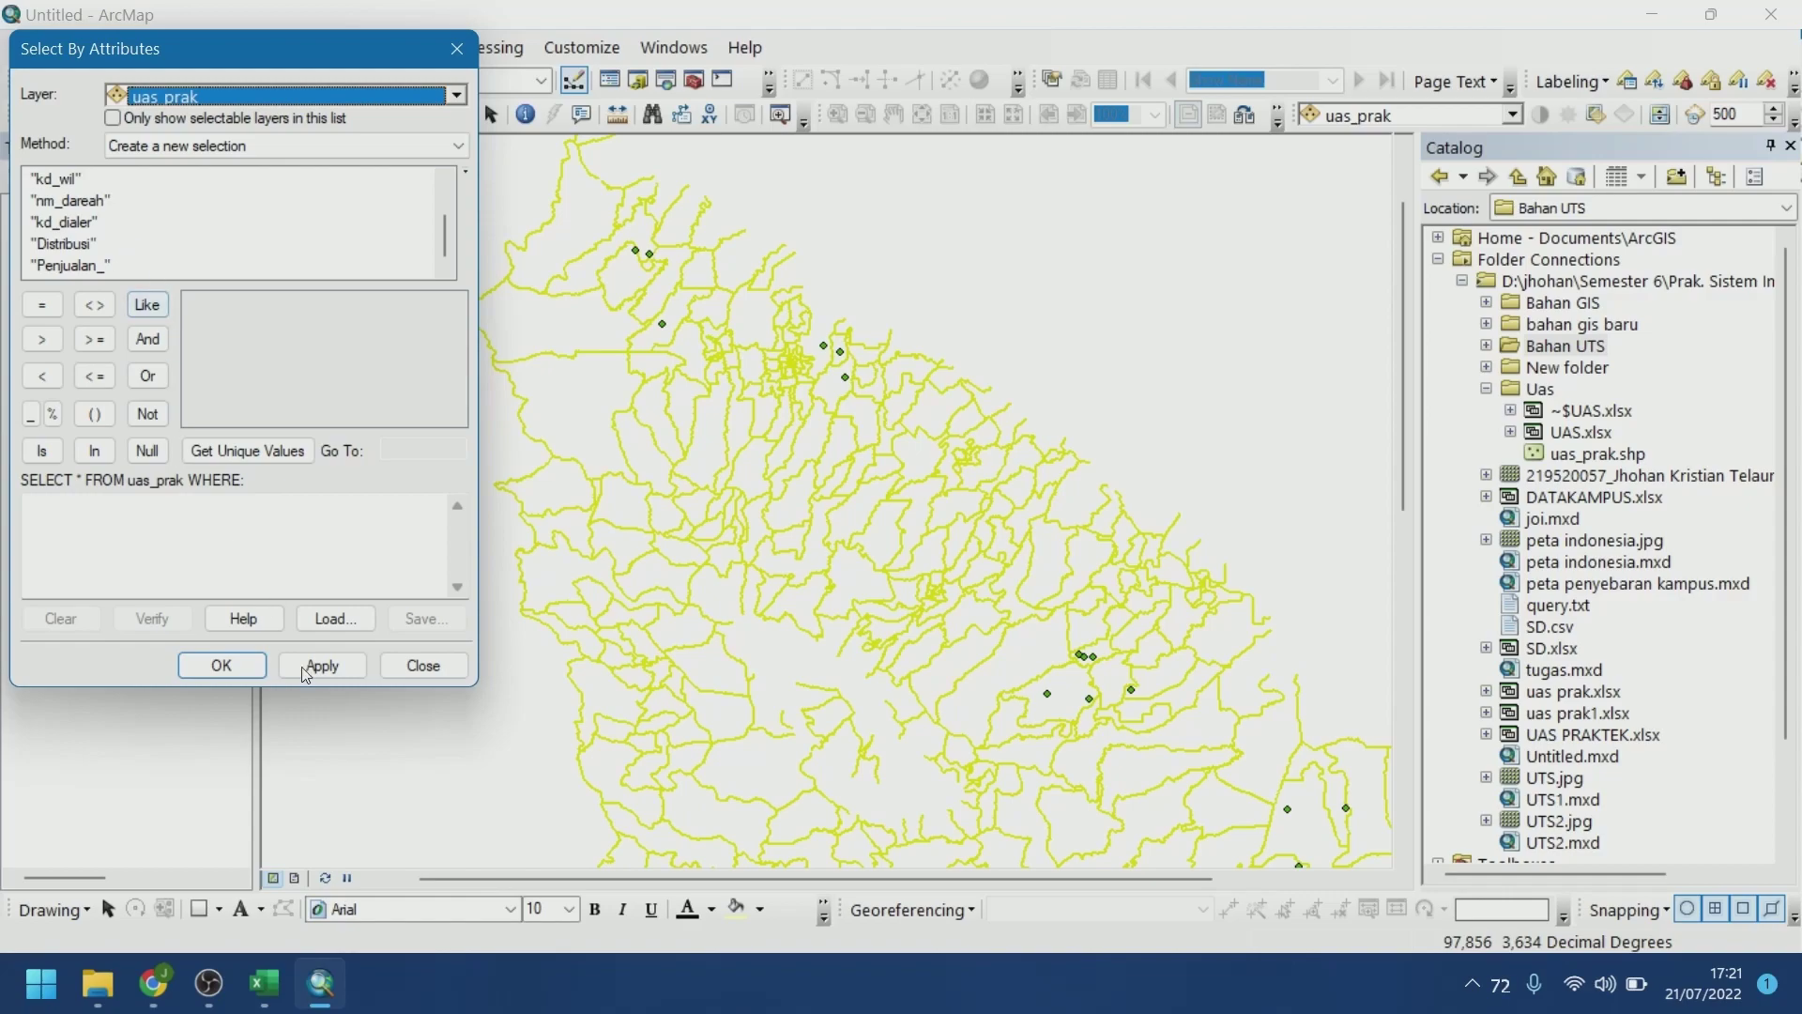
Recheck the exam questions in Chrome, then start the ArcMap expression with "kd_wil" = and list that field's unique values
click(153, 983)
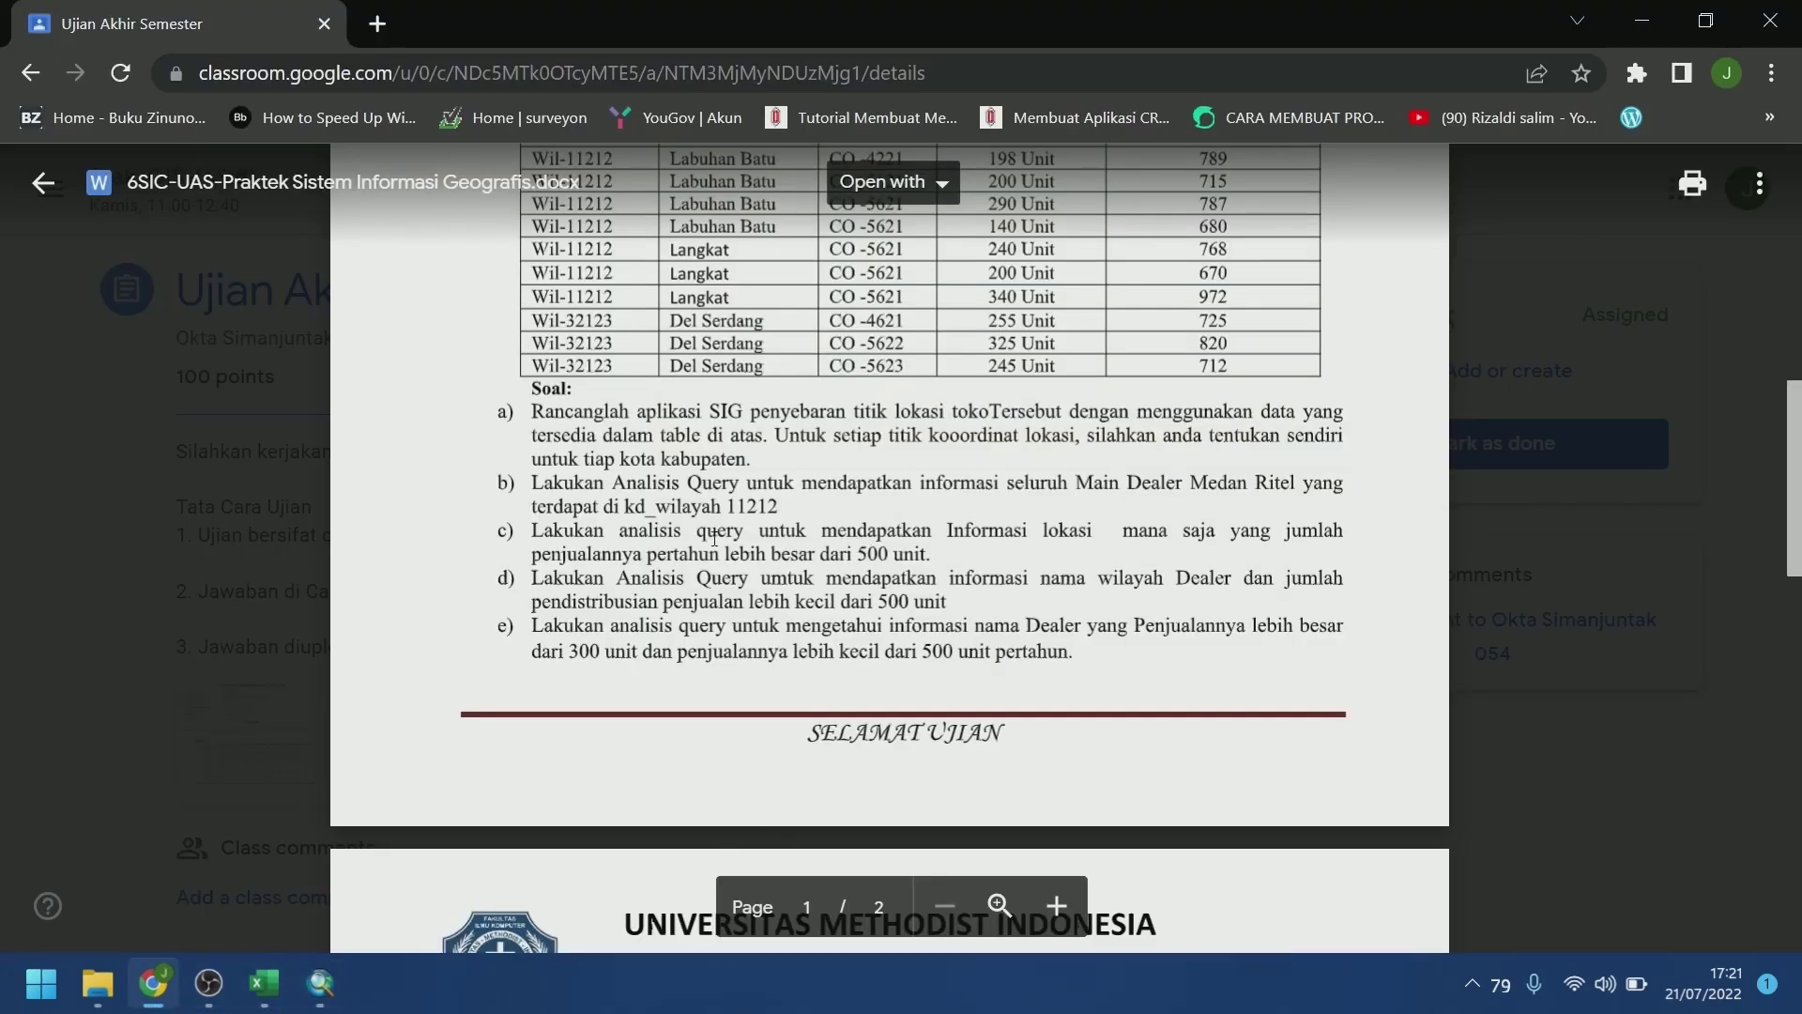
click(321, 983)
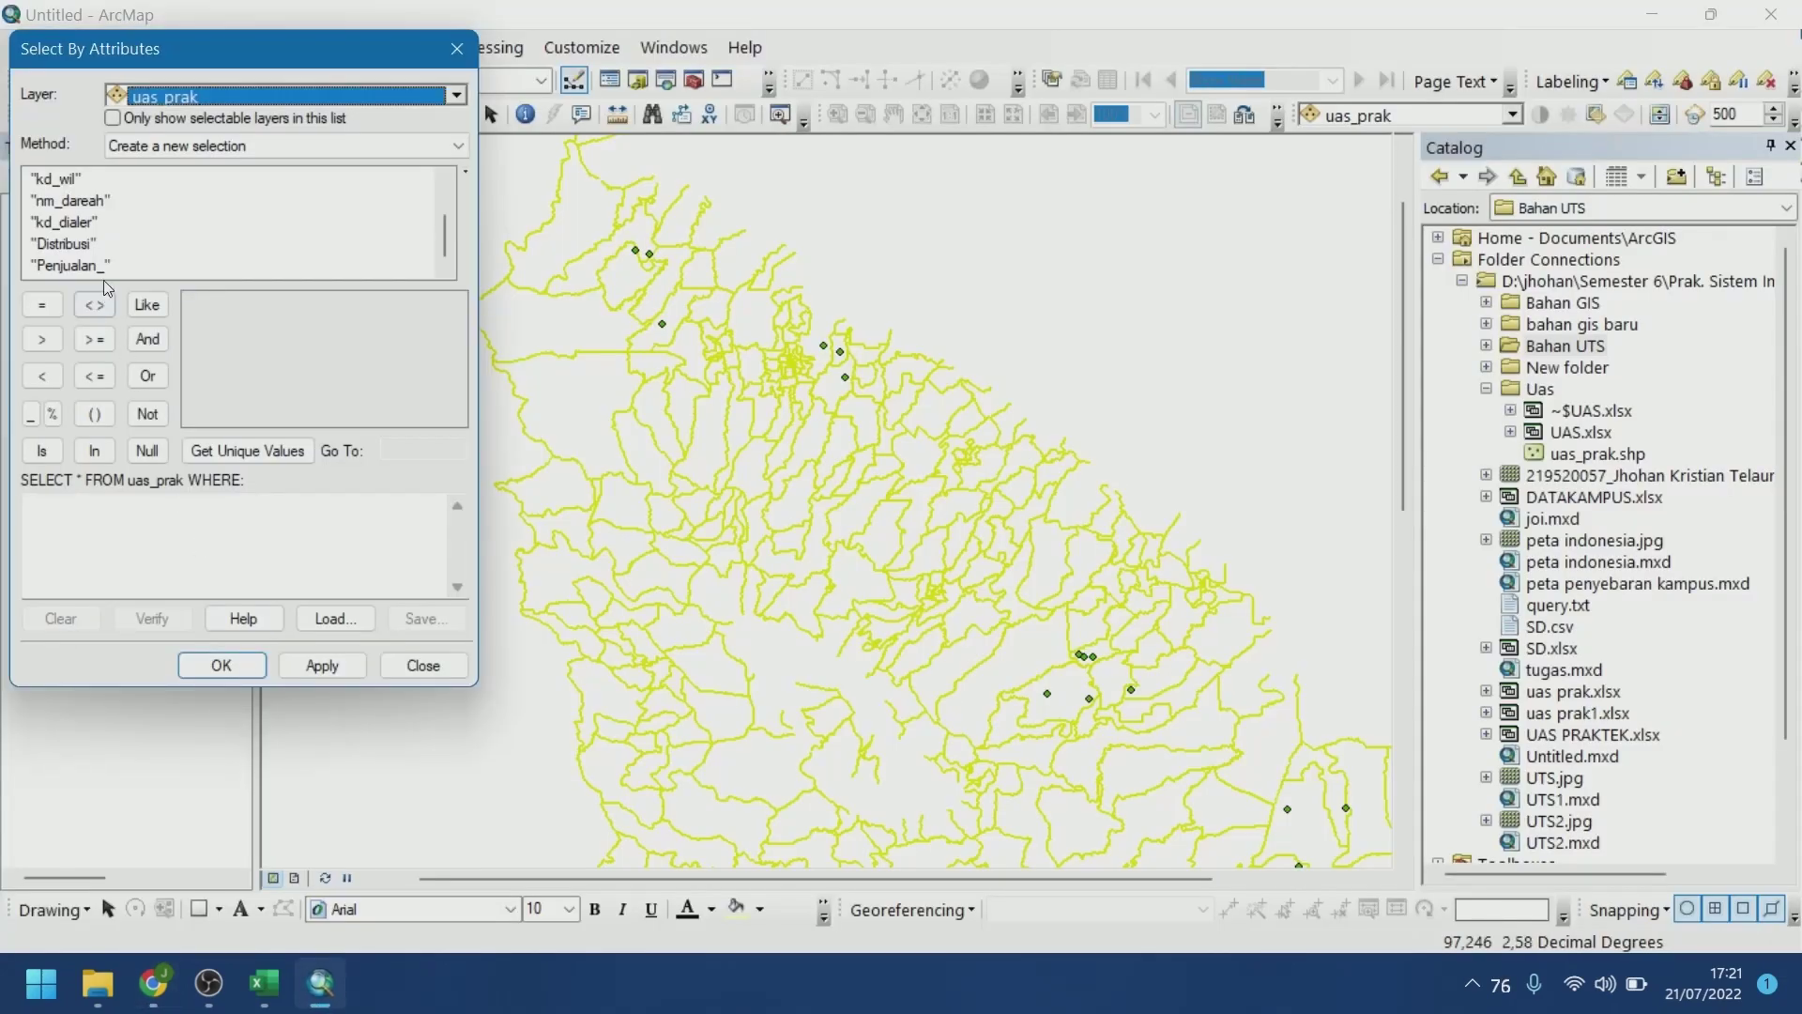
scroll(63, 236, up, 1)
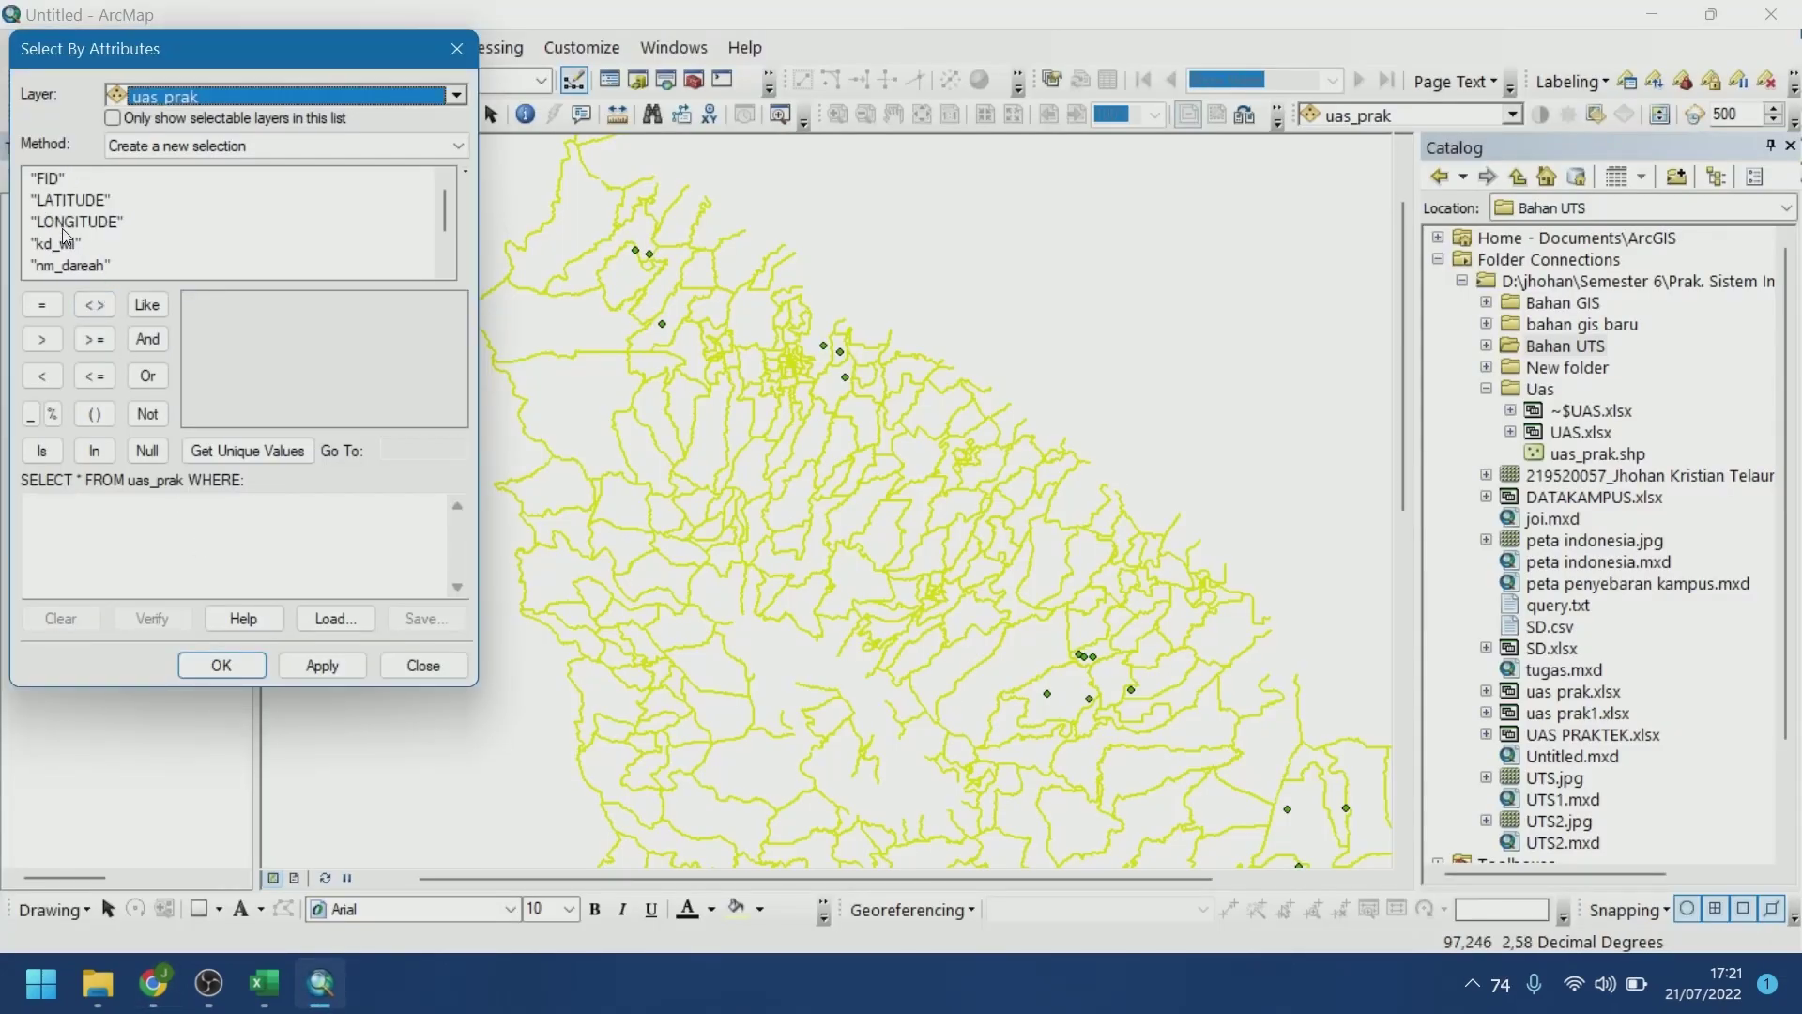
click(61, 246)
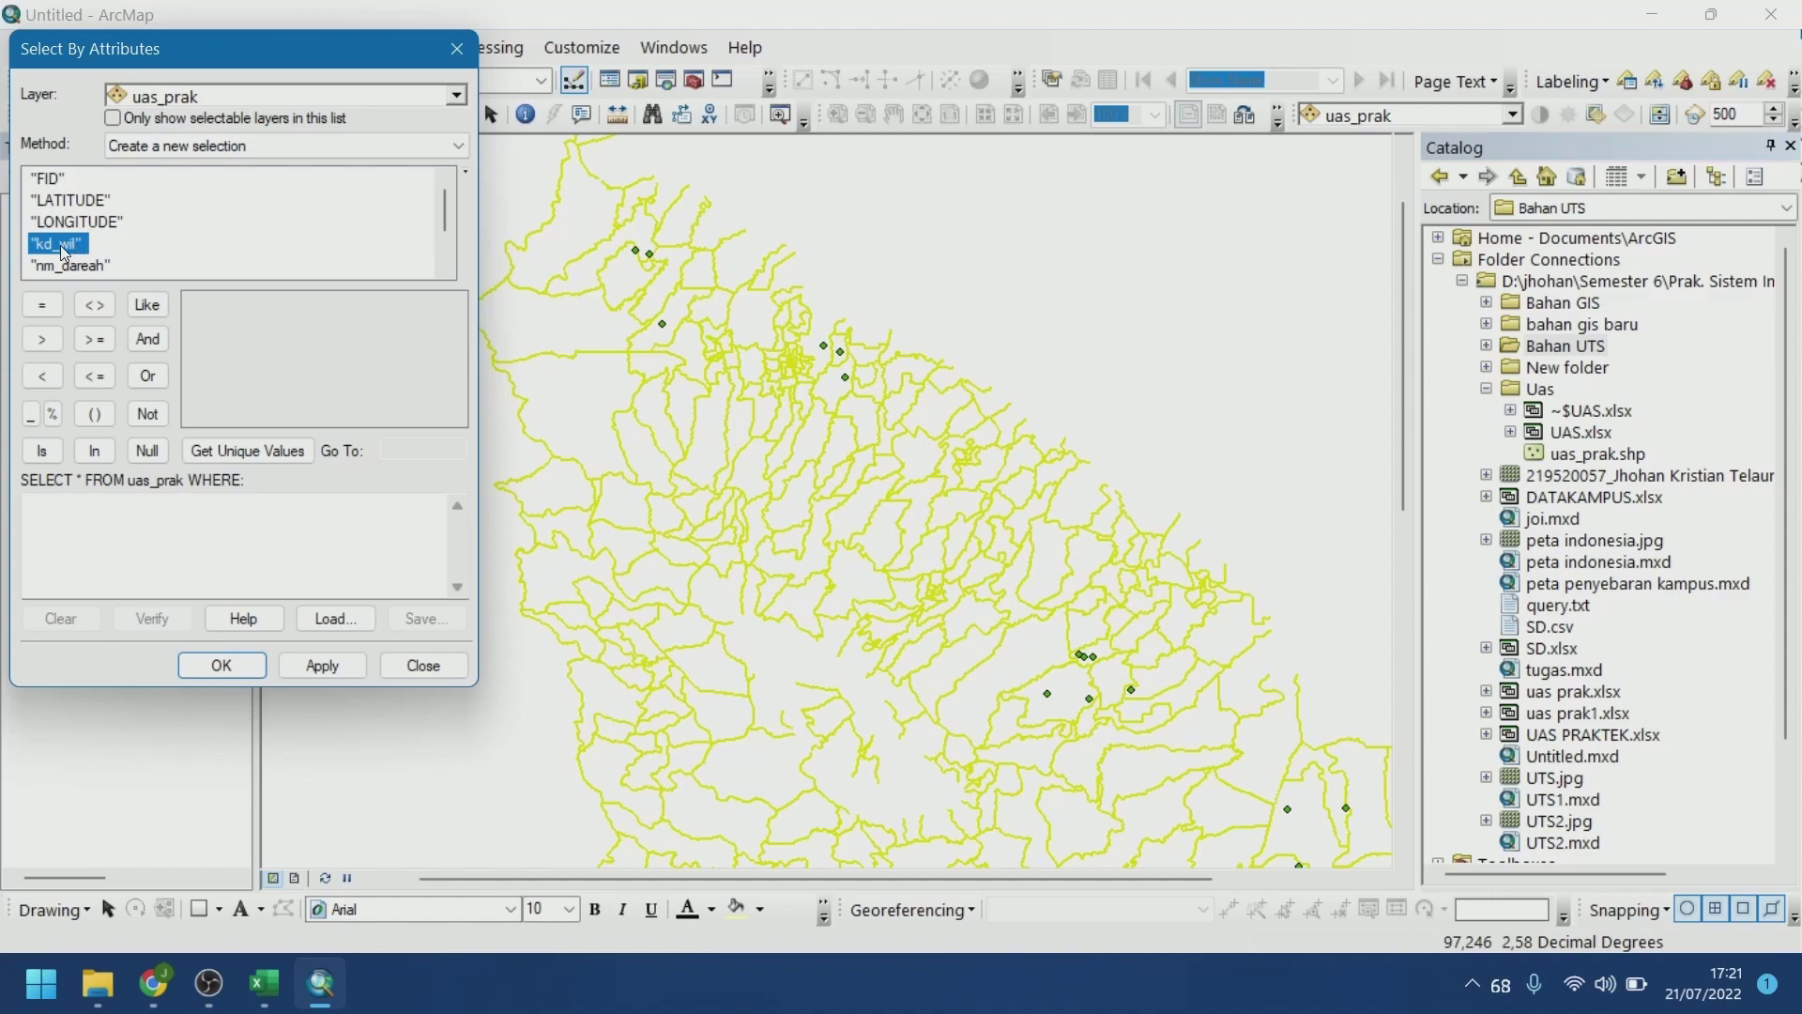
double_click(62, 246)
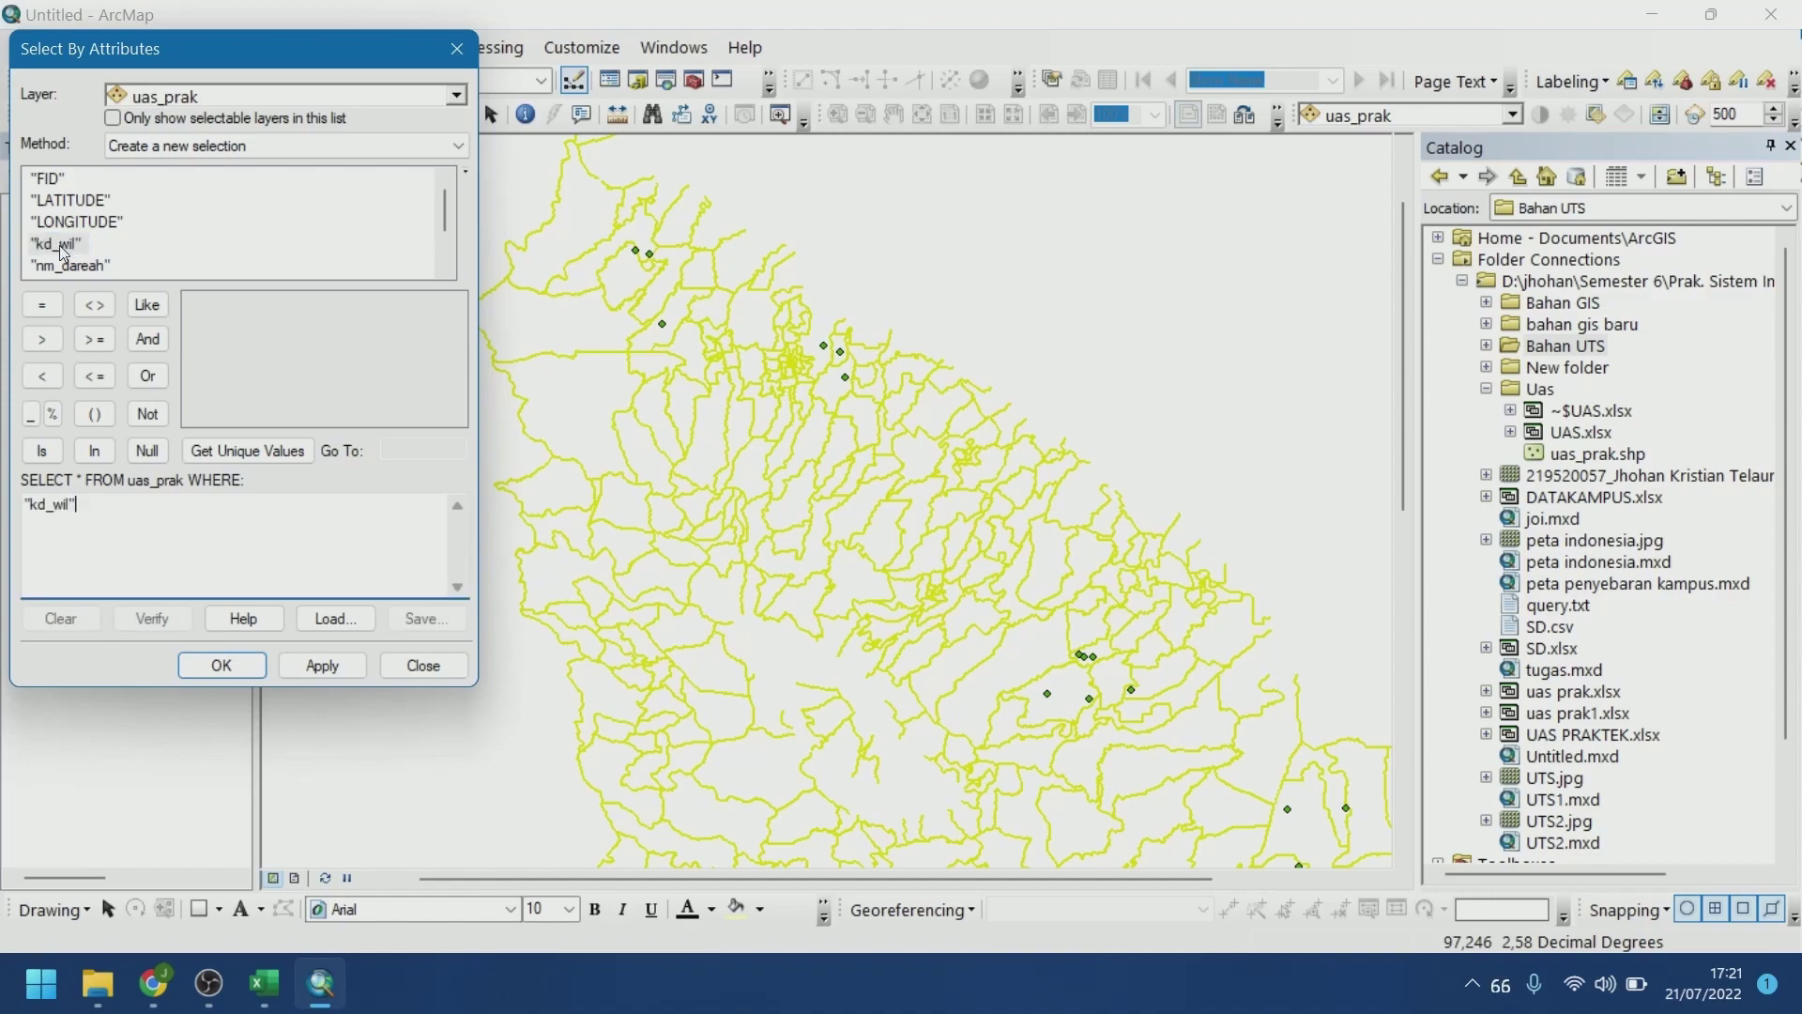
click(54, 312)
click(272, 453)
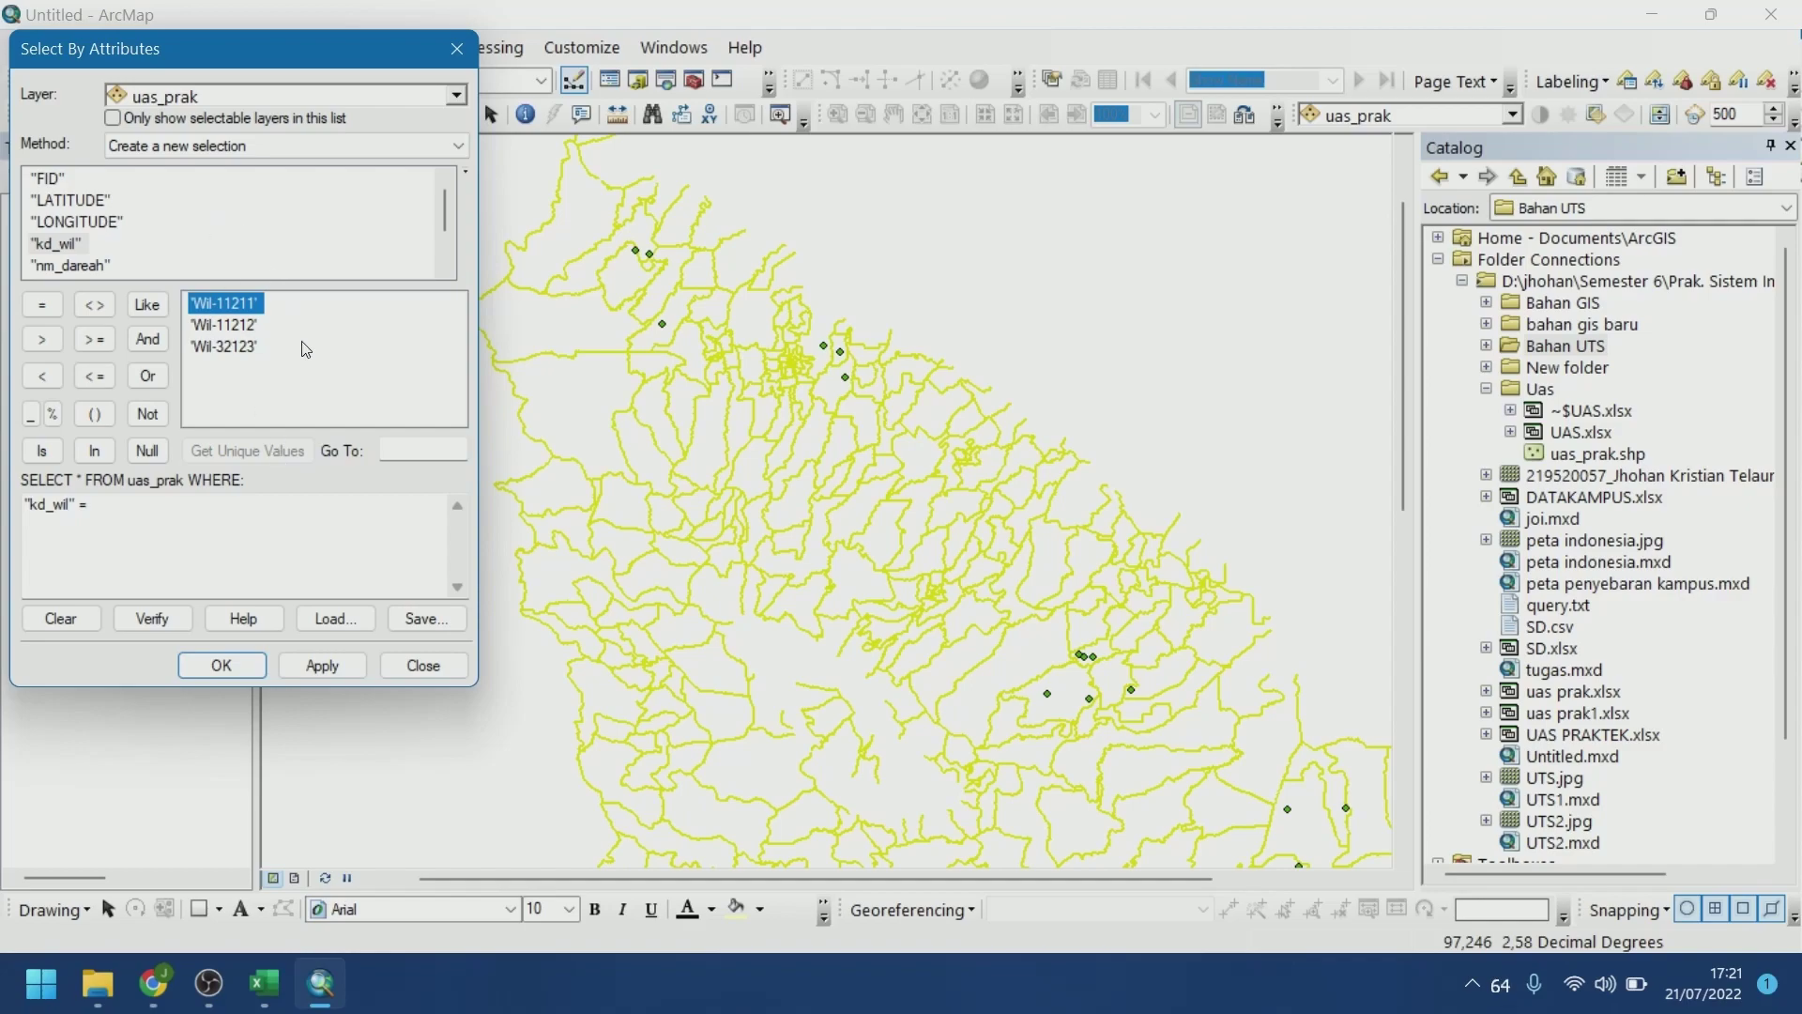
Try to verify the incomplete kd_wil expression, and clear the whole expression
click(236, 327)
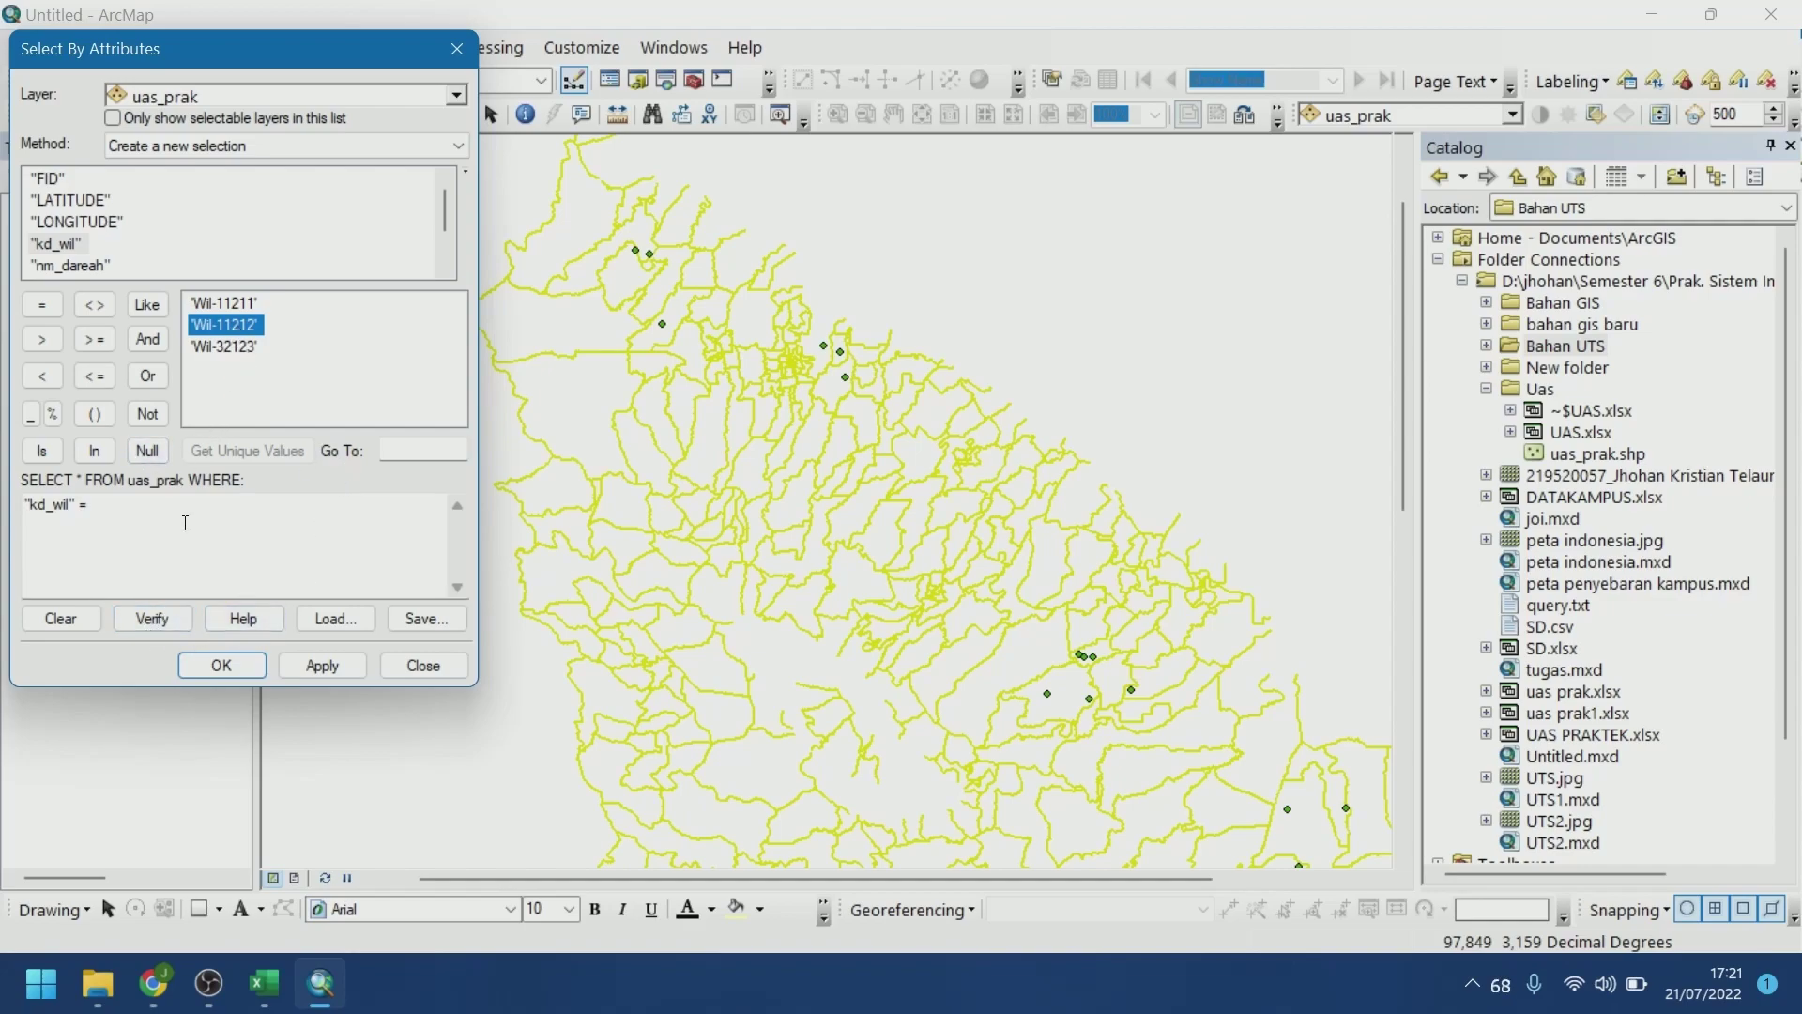
drag(89, 508, 13, 512)
click(59, 522)
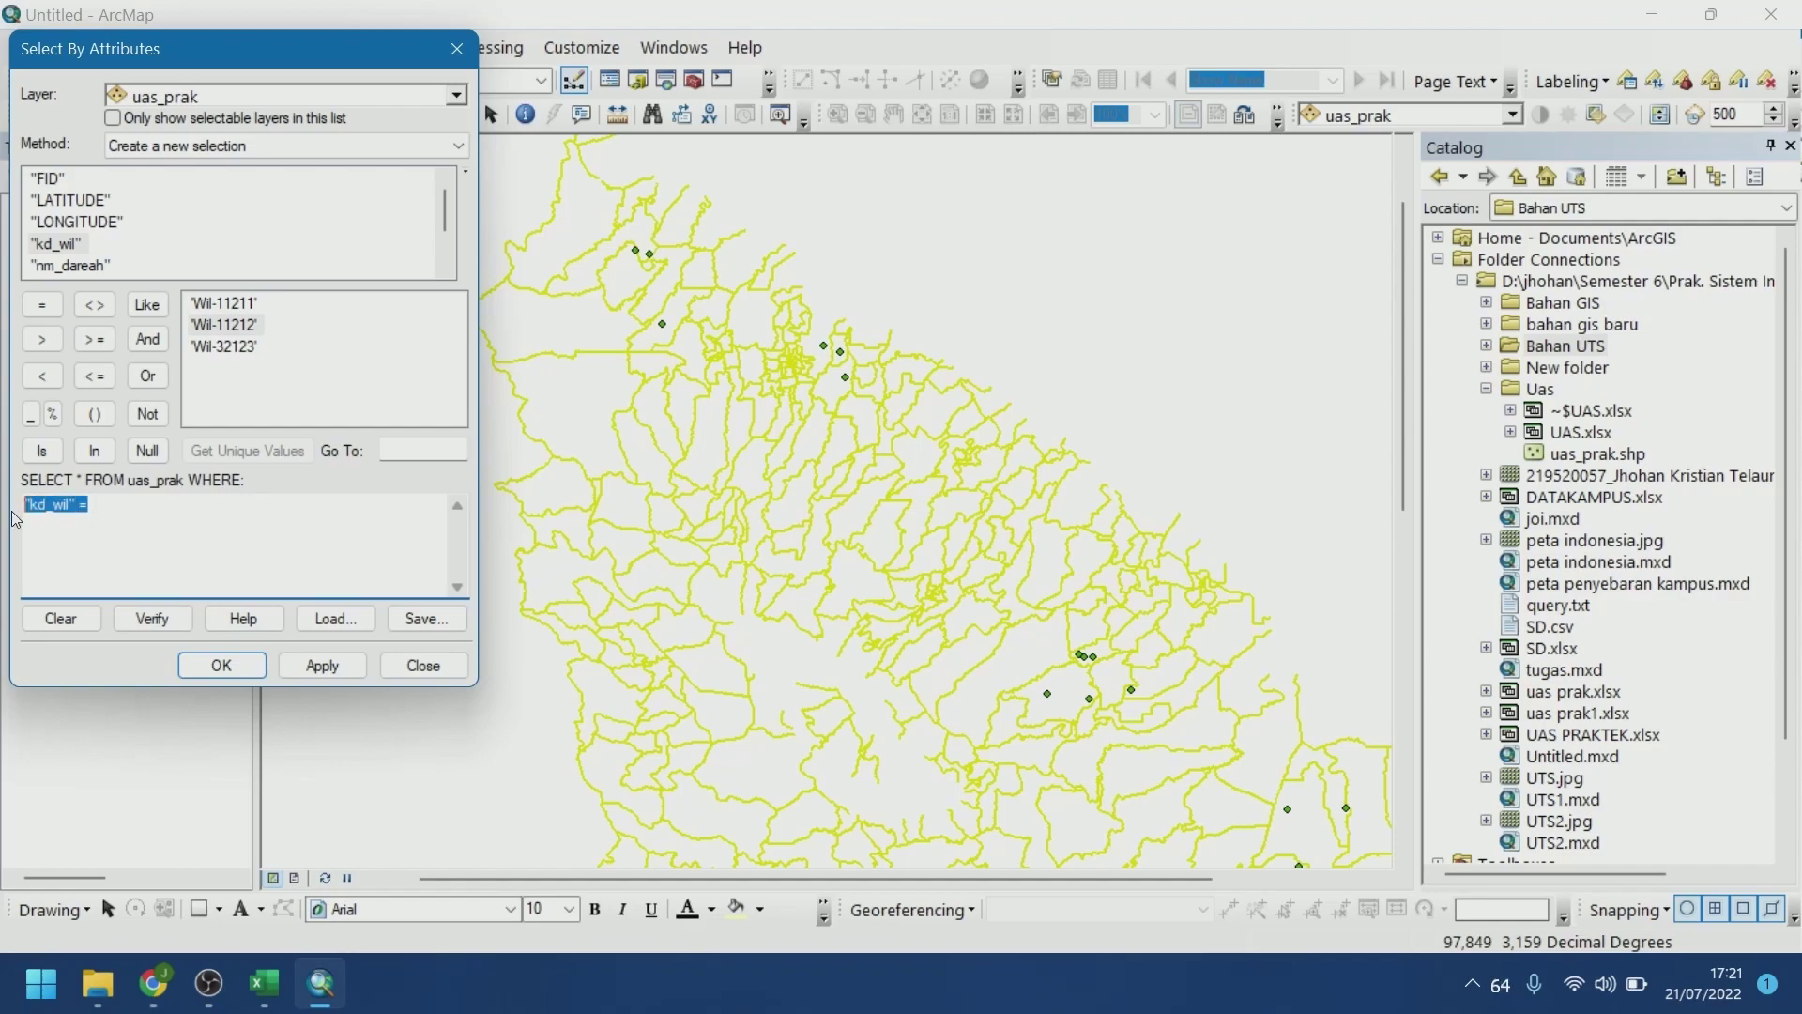
click(152, 618)
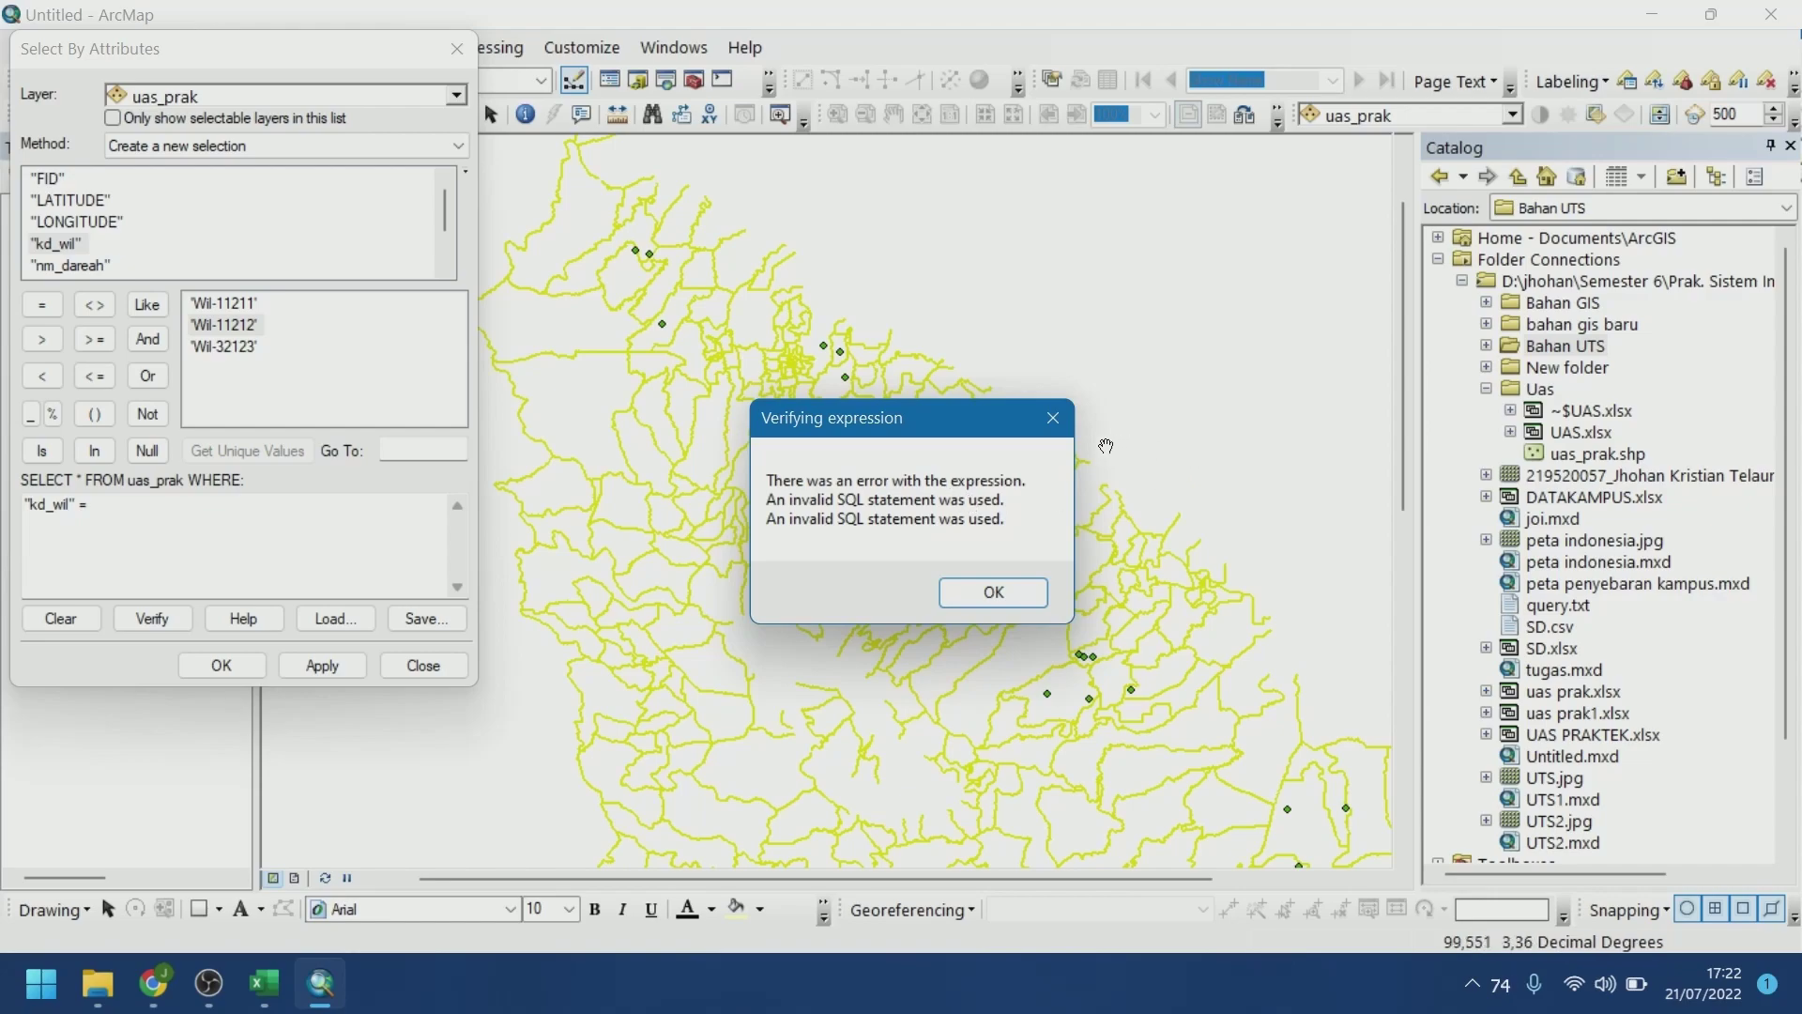
click(1053, 418)
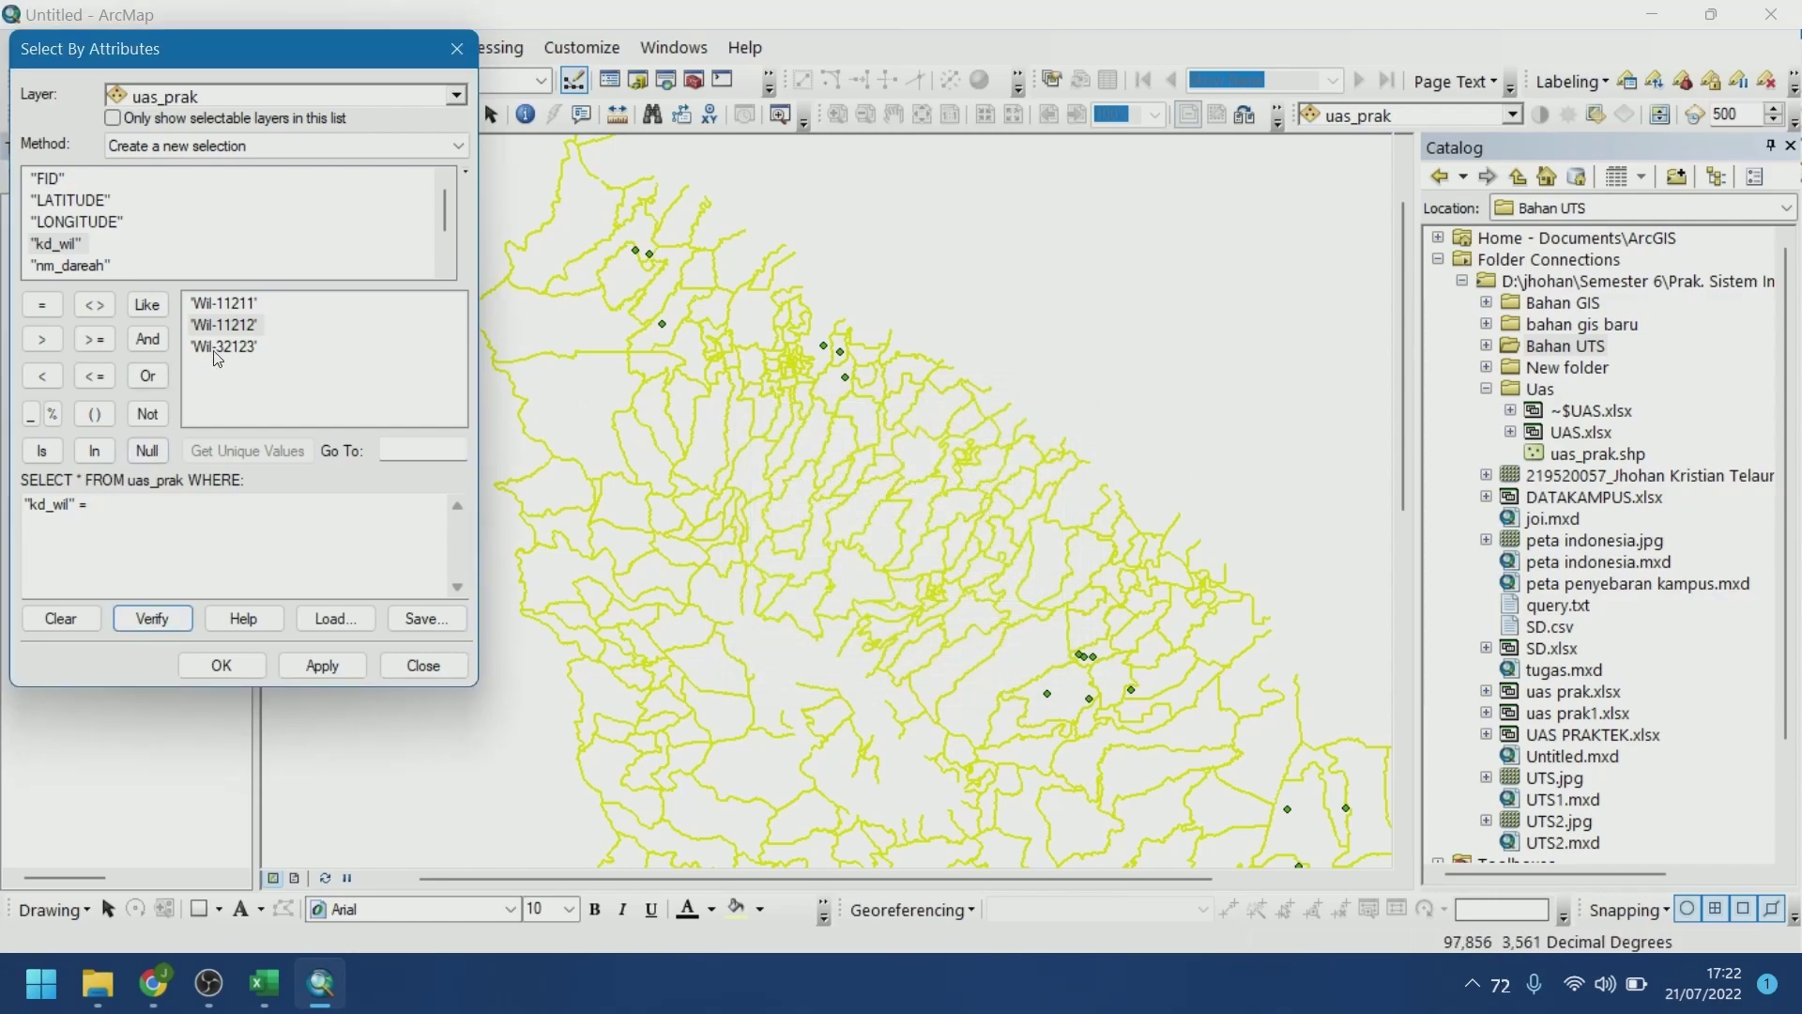
double_click(235, 324)
drag(112, 540, 25, 500)
key(Delete)
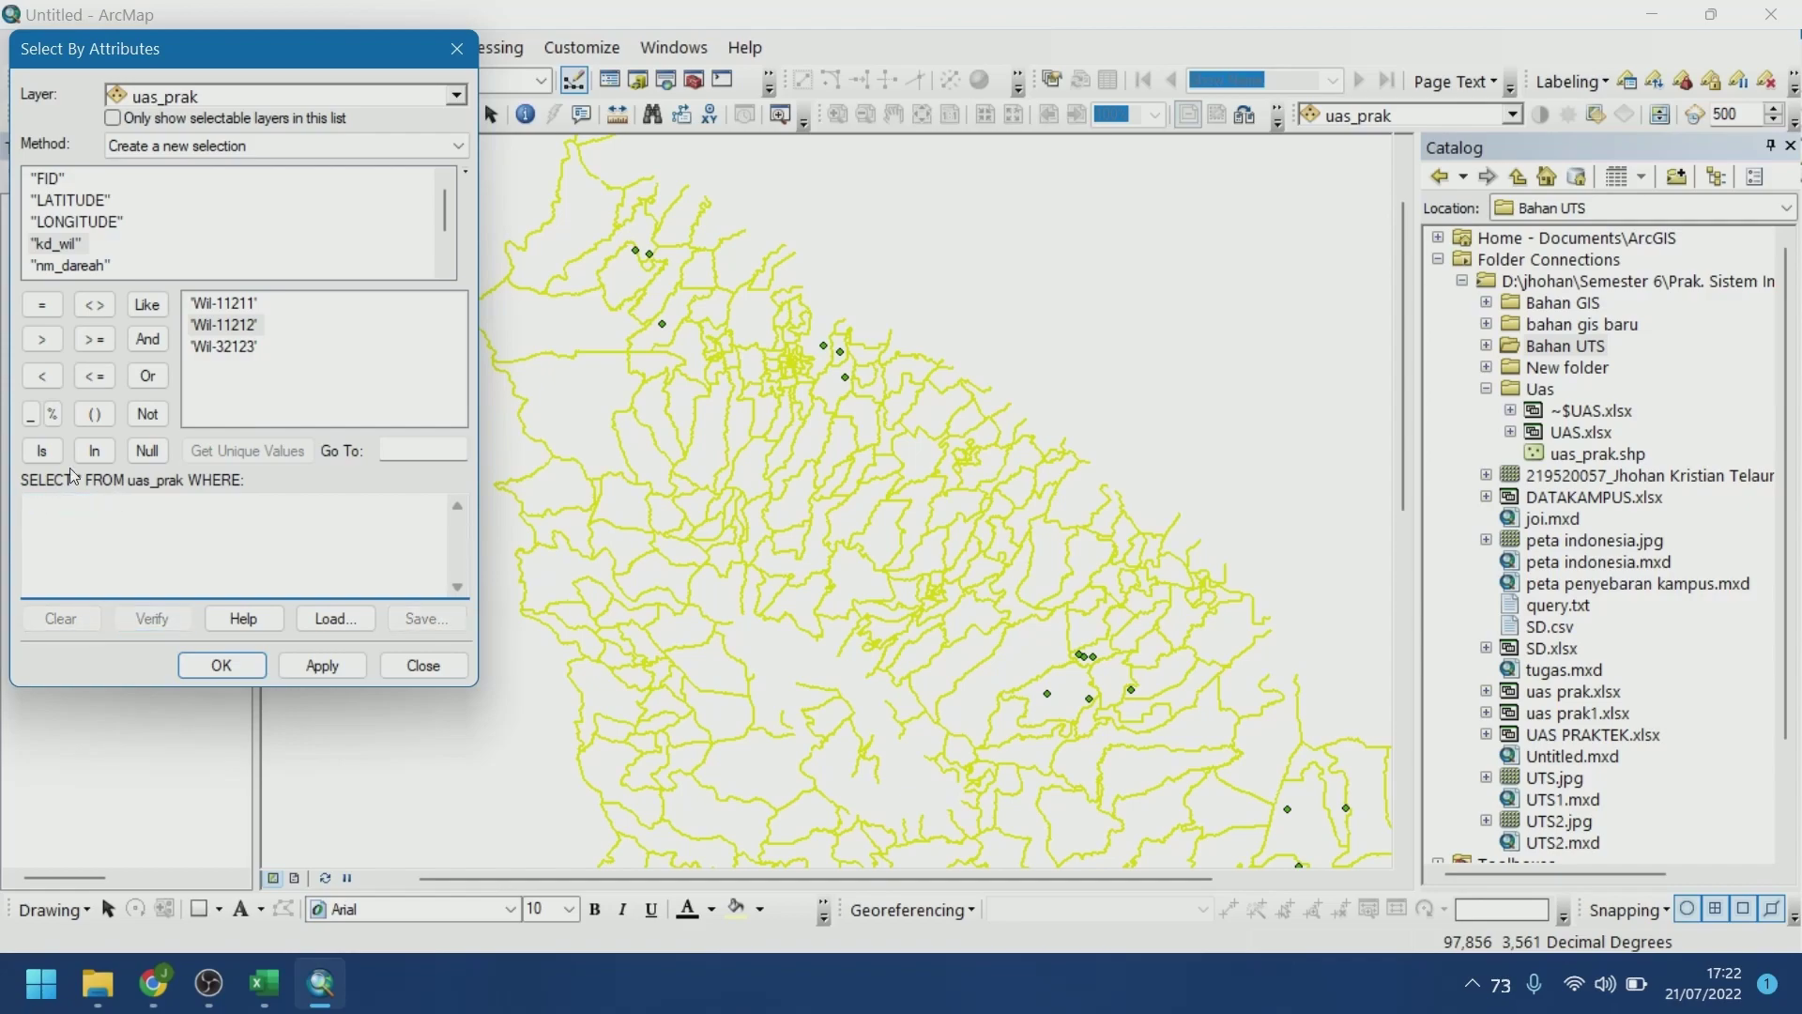
Build and verify the expression "kd_wil" = 'Wil-11212', and select the matching uas_prak points
double_click(56, 244)
click(41, 304)
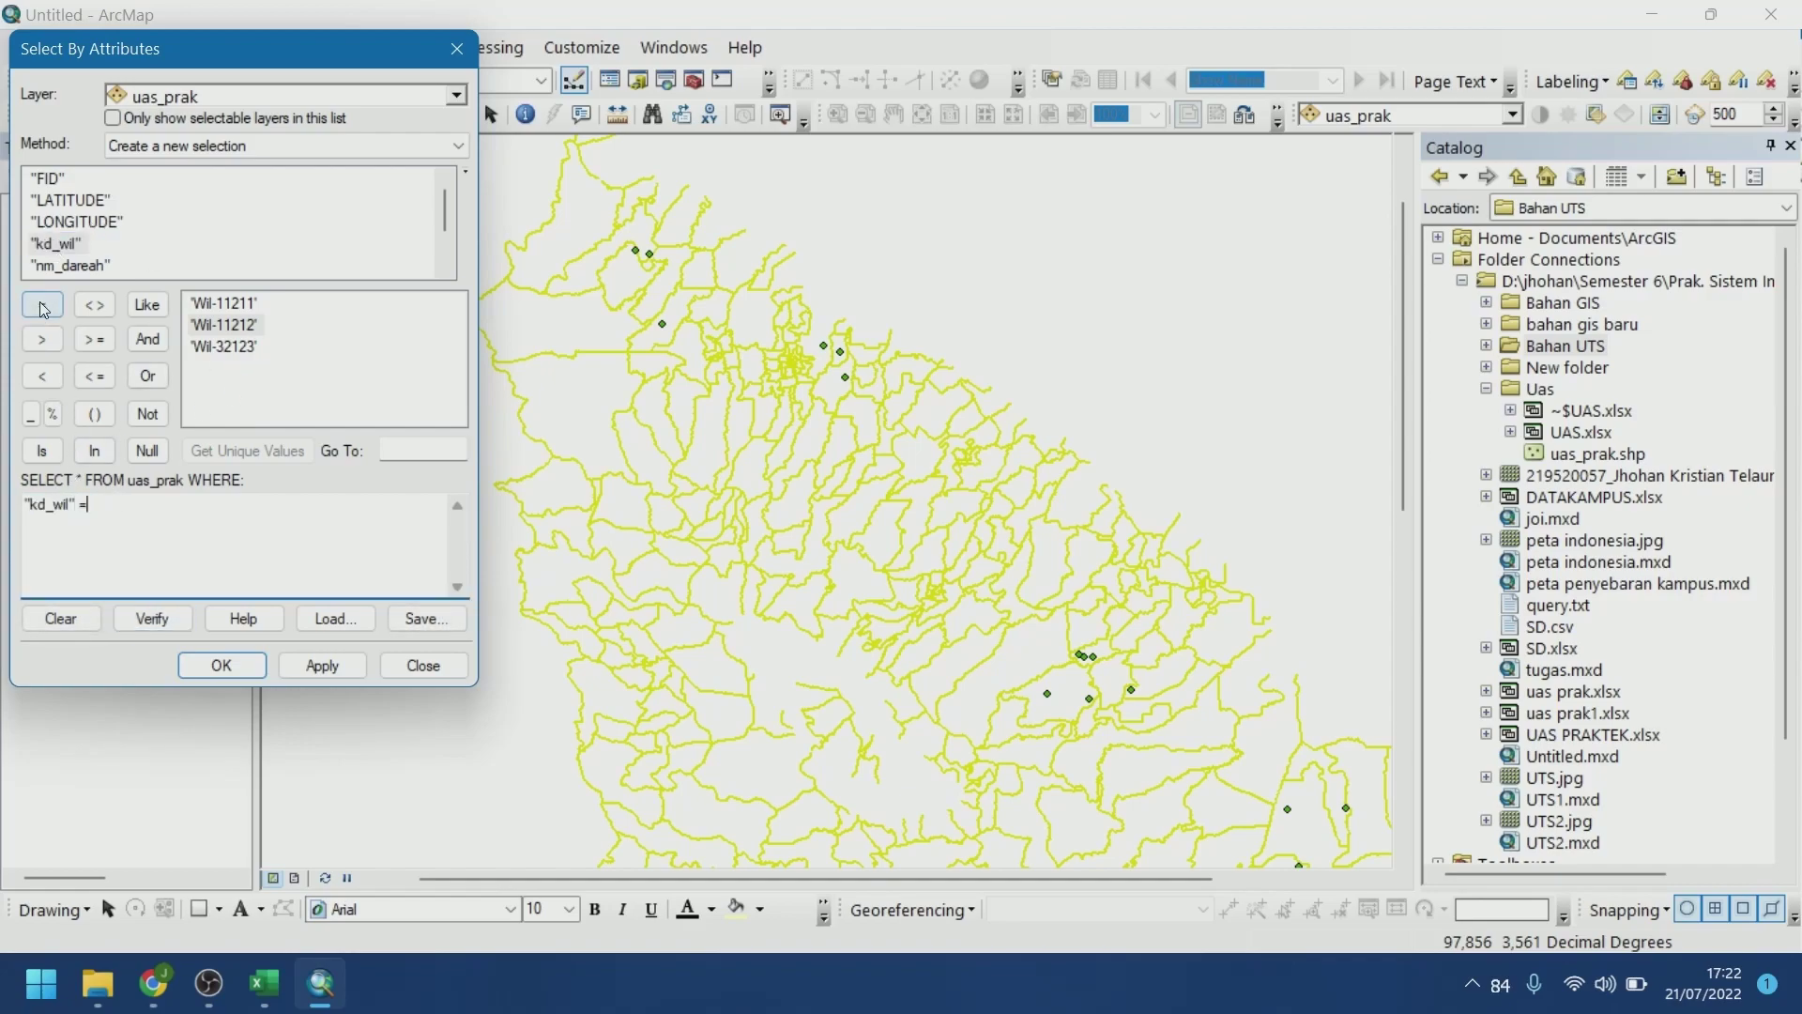
double_click(223, 327)
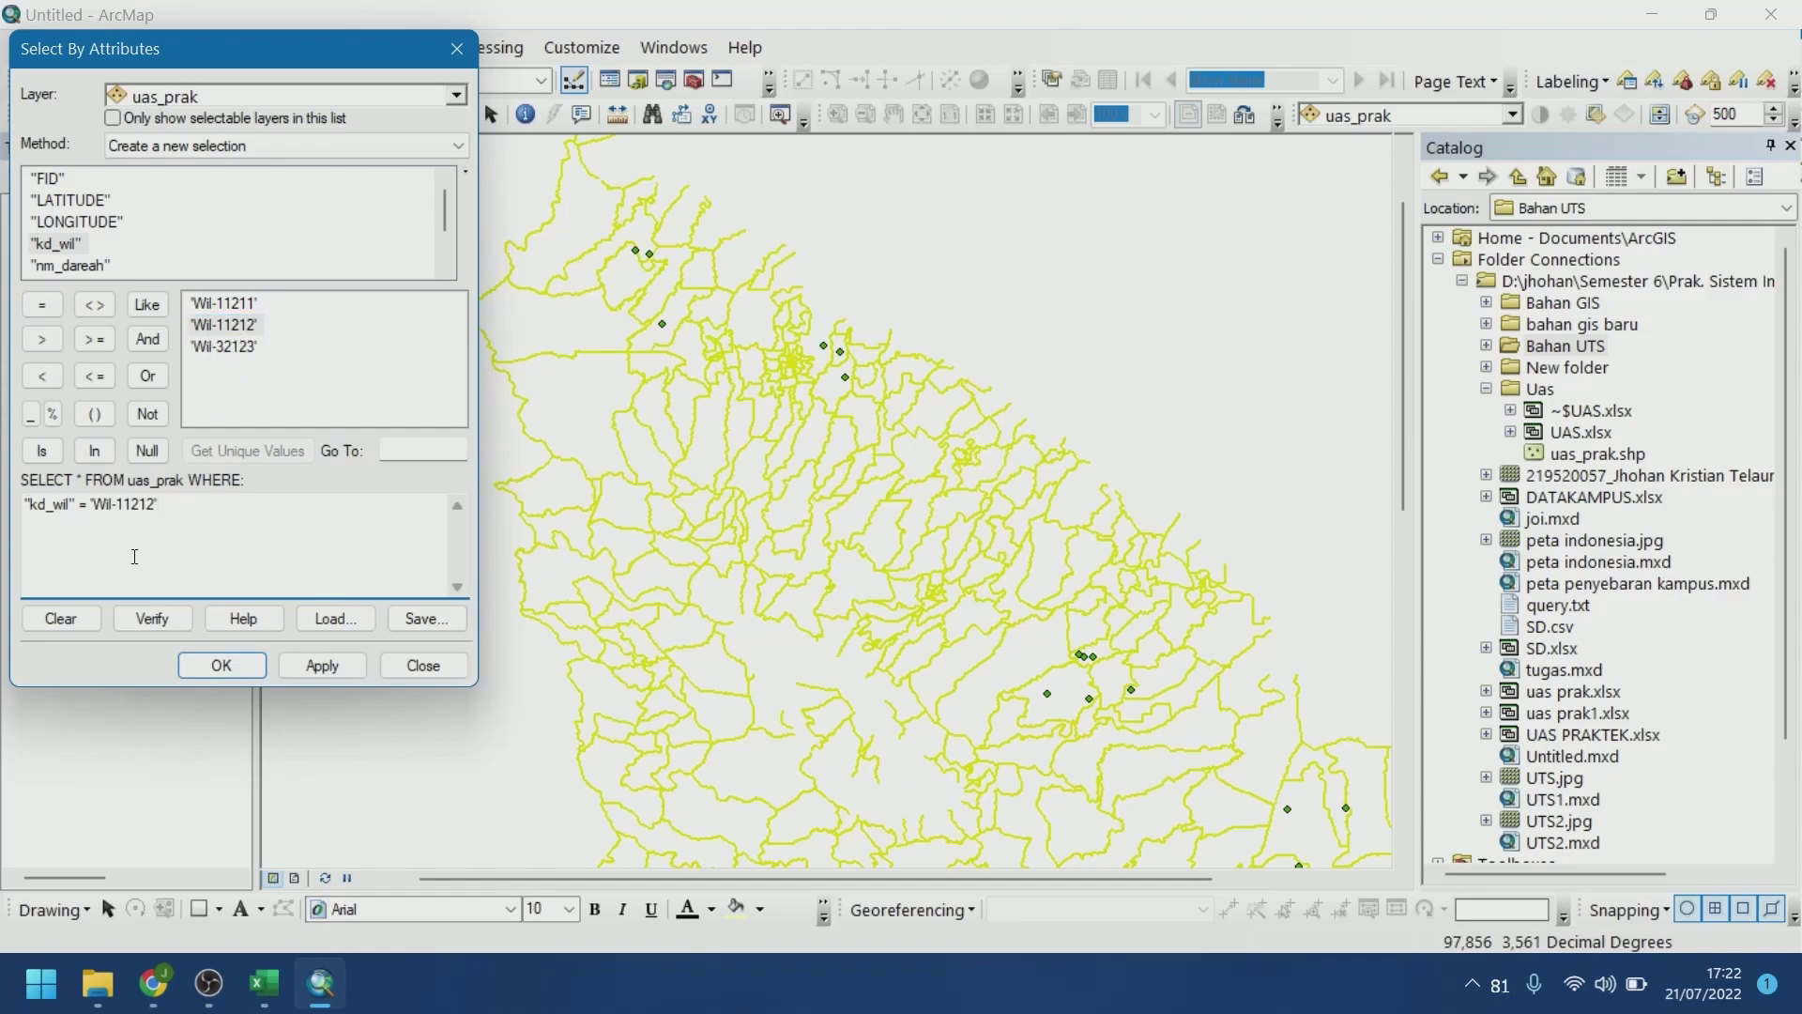
click(160, 625)
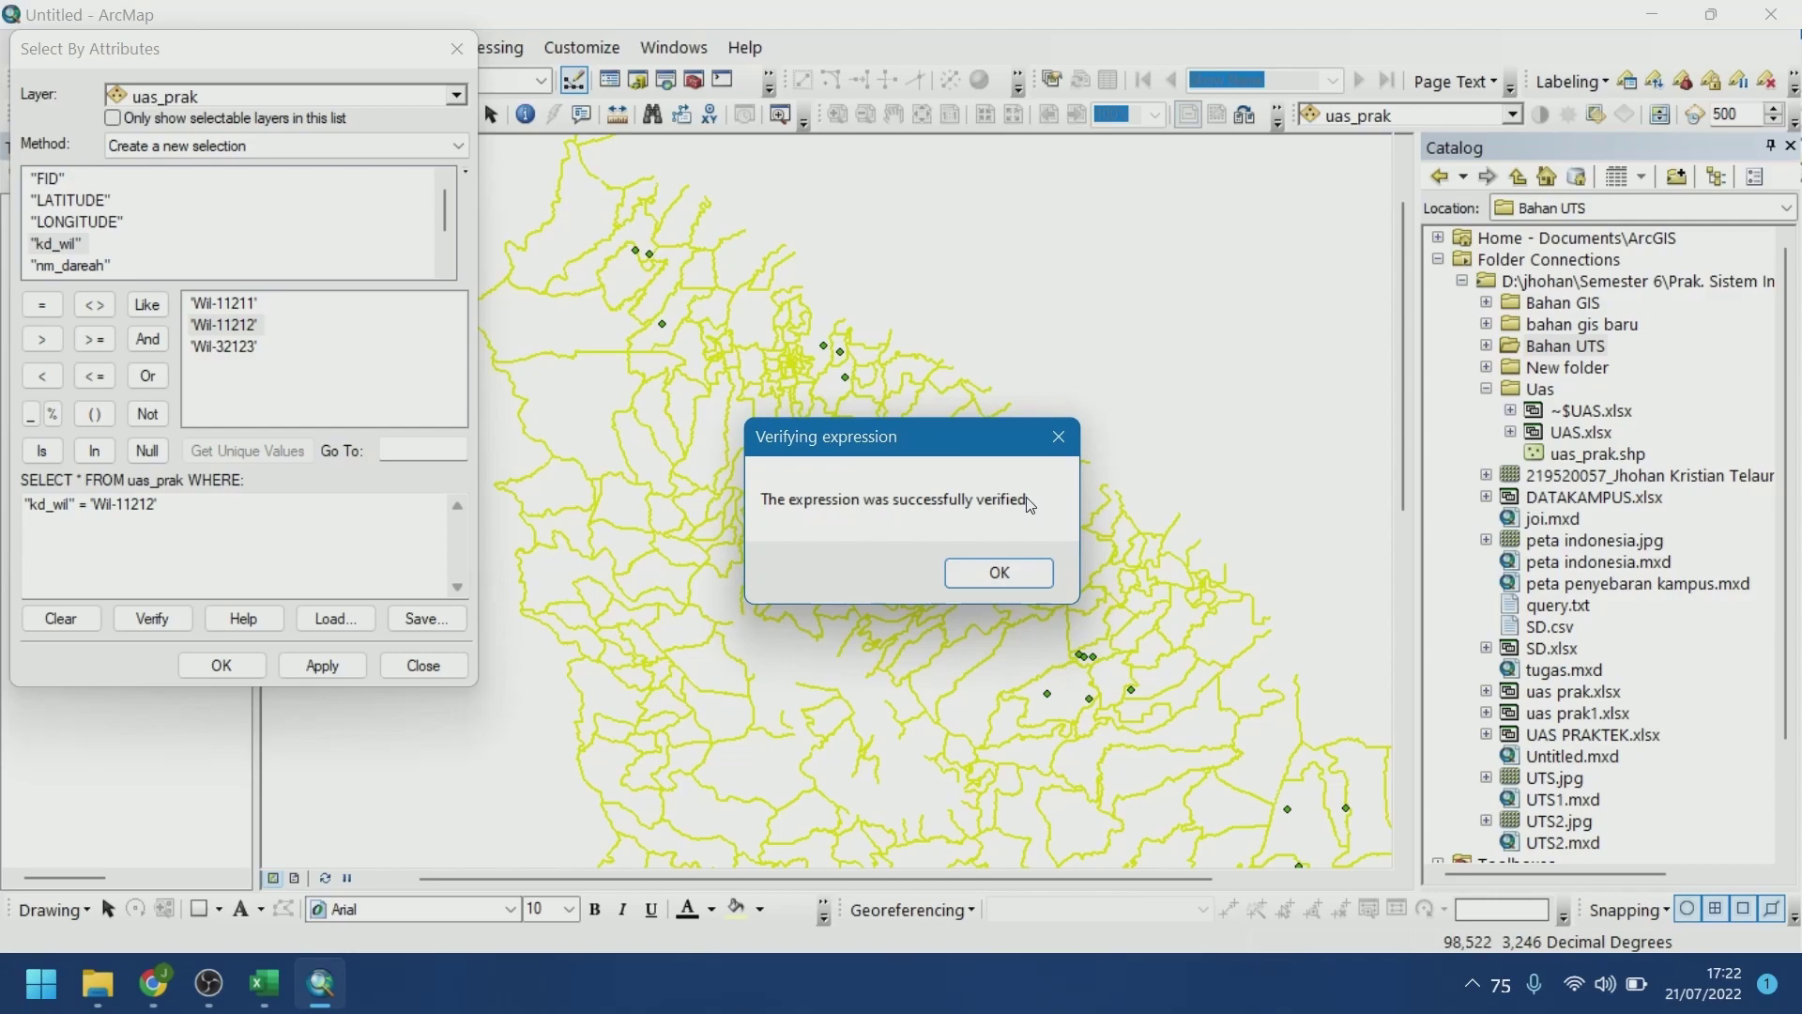
click(1055, 435)
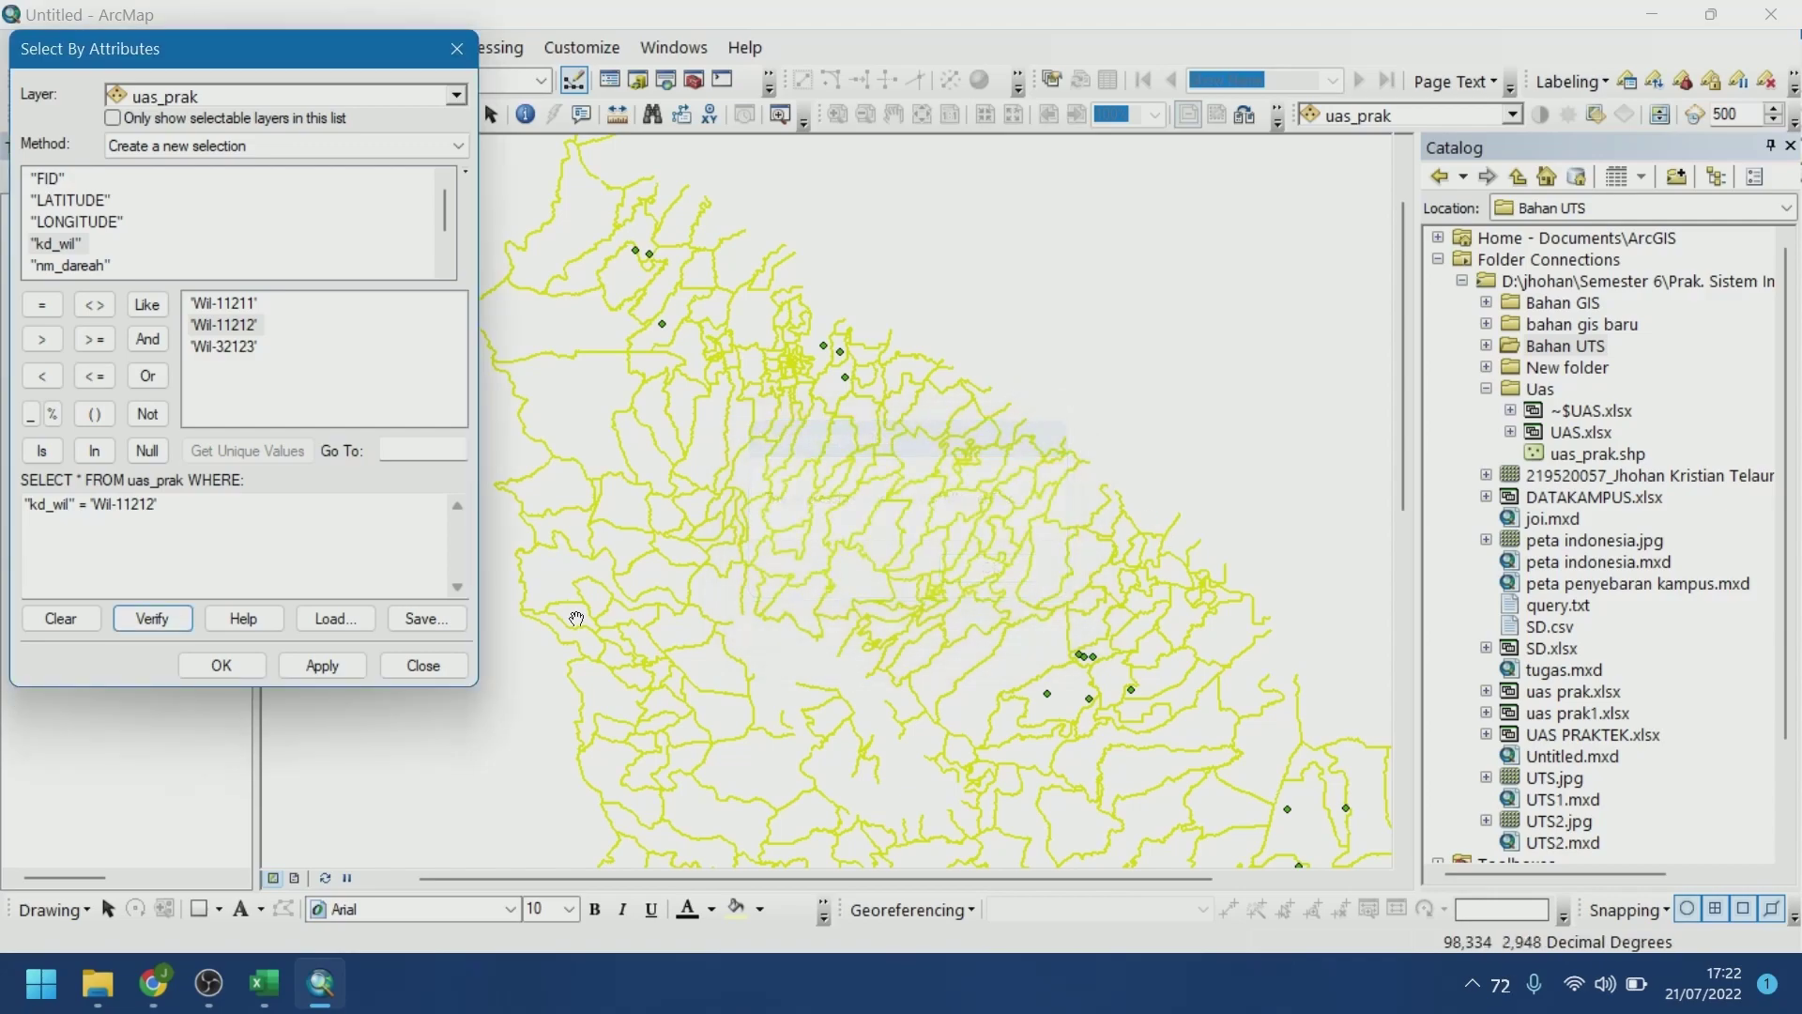
click(222, 665)
Identify the attributes of one selected point in the southeast and one unselected uas_prak point for comparison
drag(1074, 350, 1035, 272)
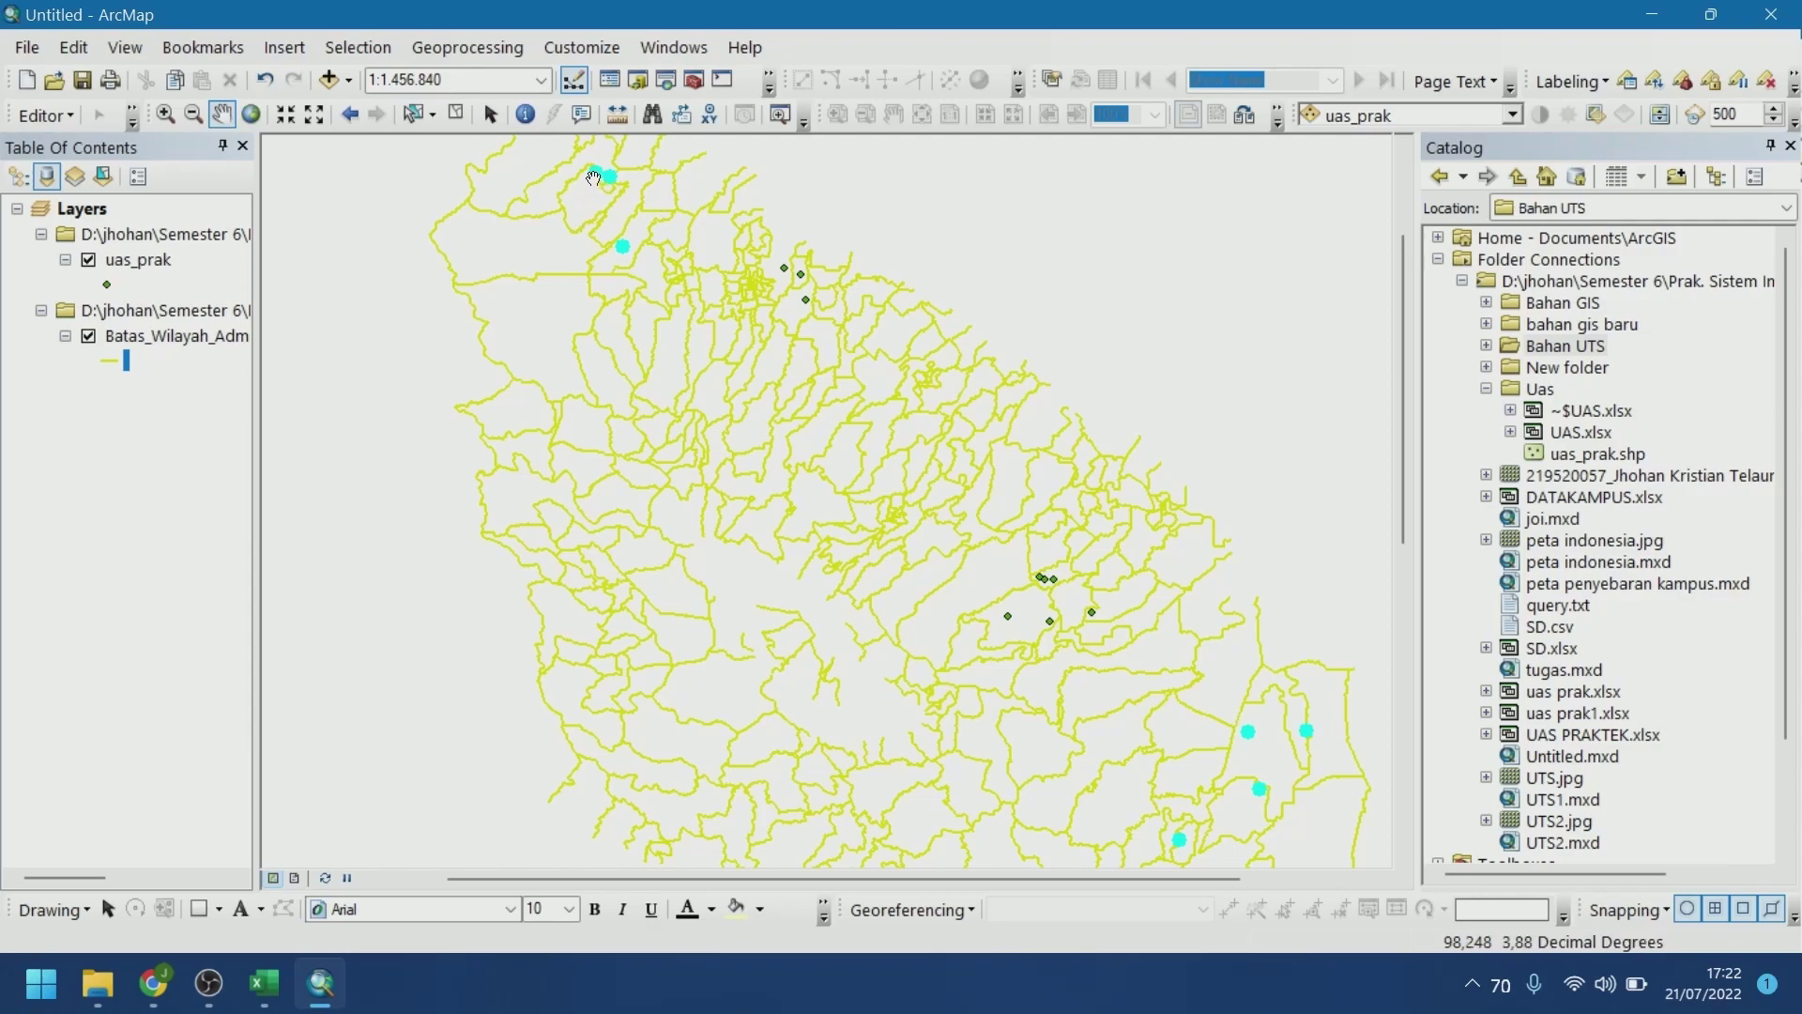
drag(1319, 739, 1285, 672)
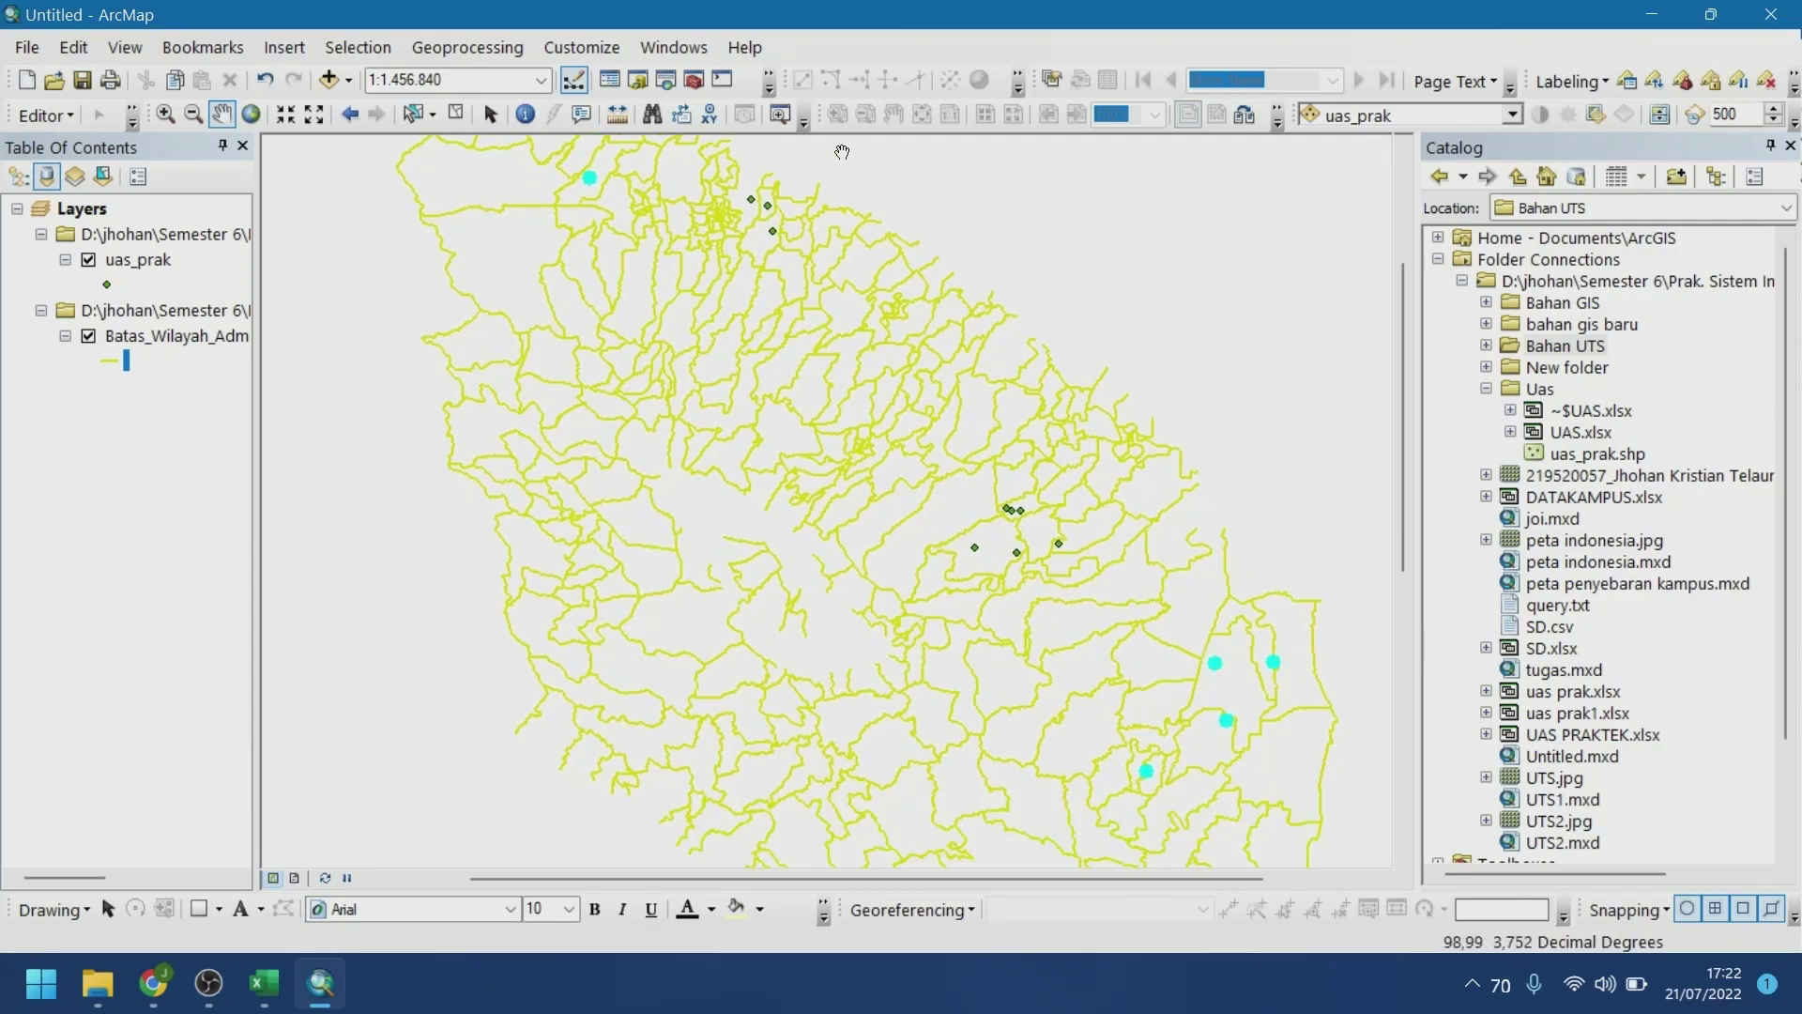
click(525, 113)
click(1273, 664)
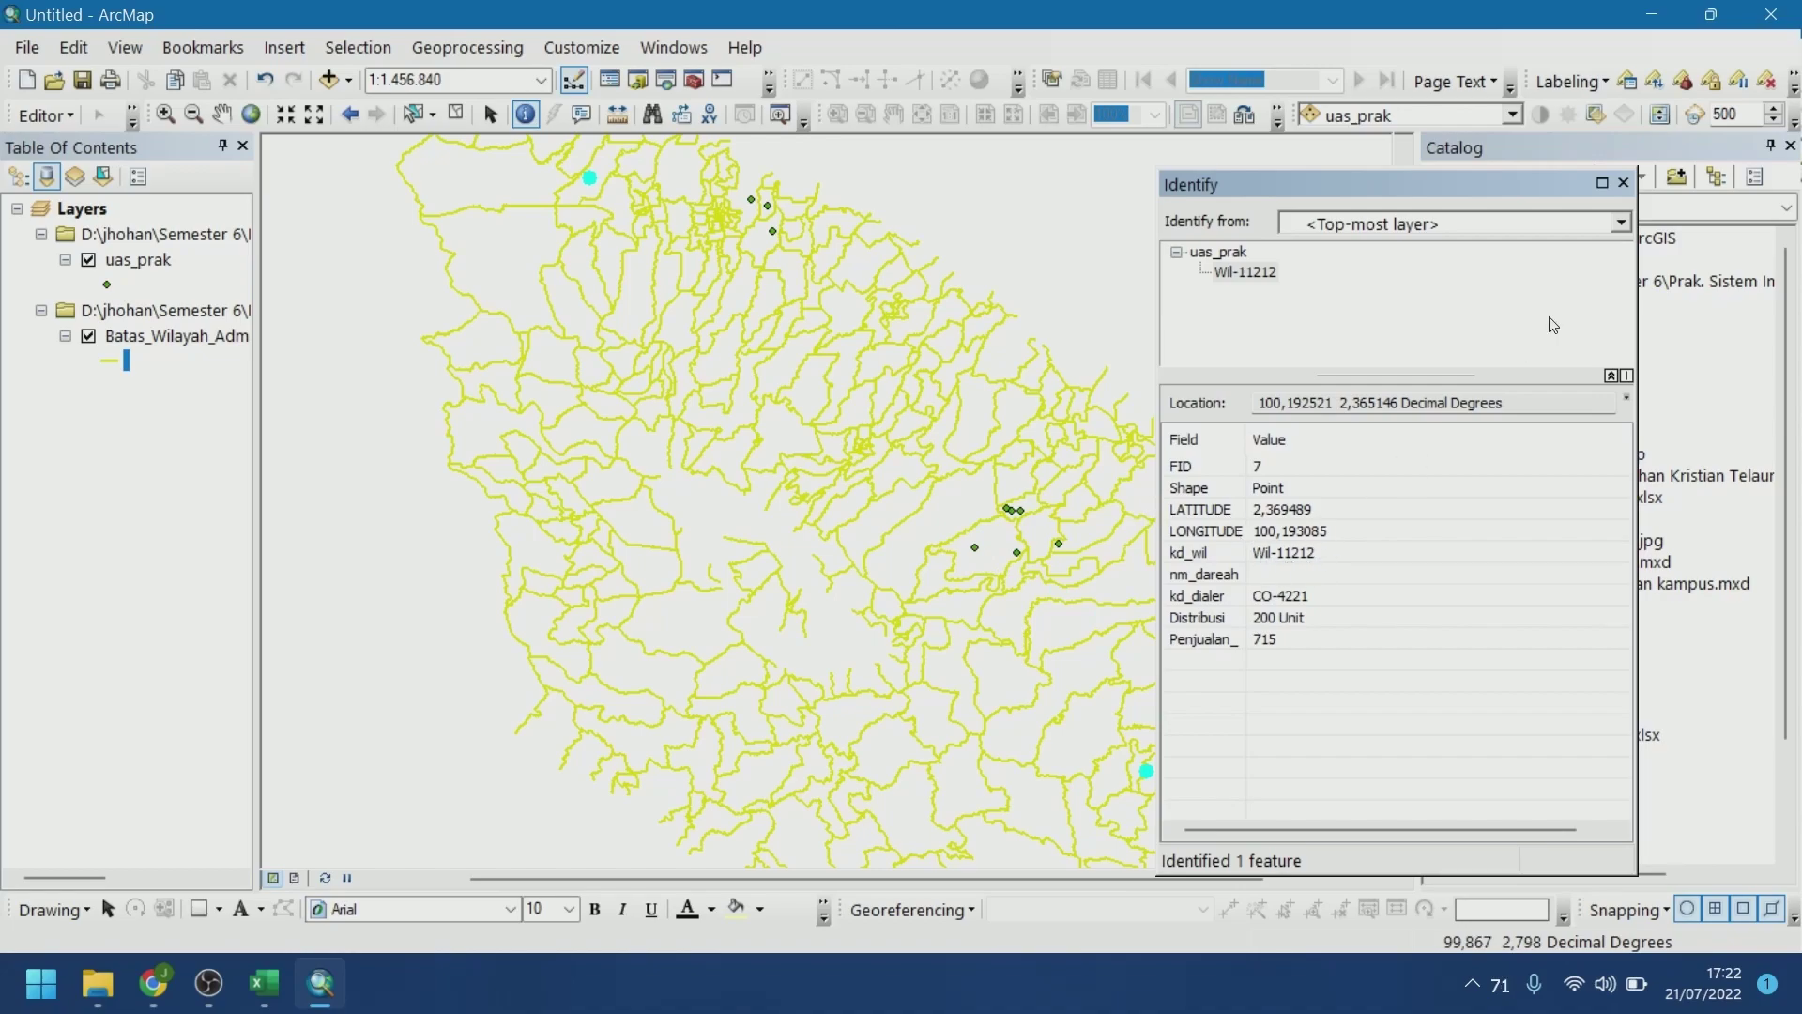
click(1623, 182)
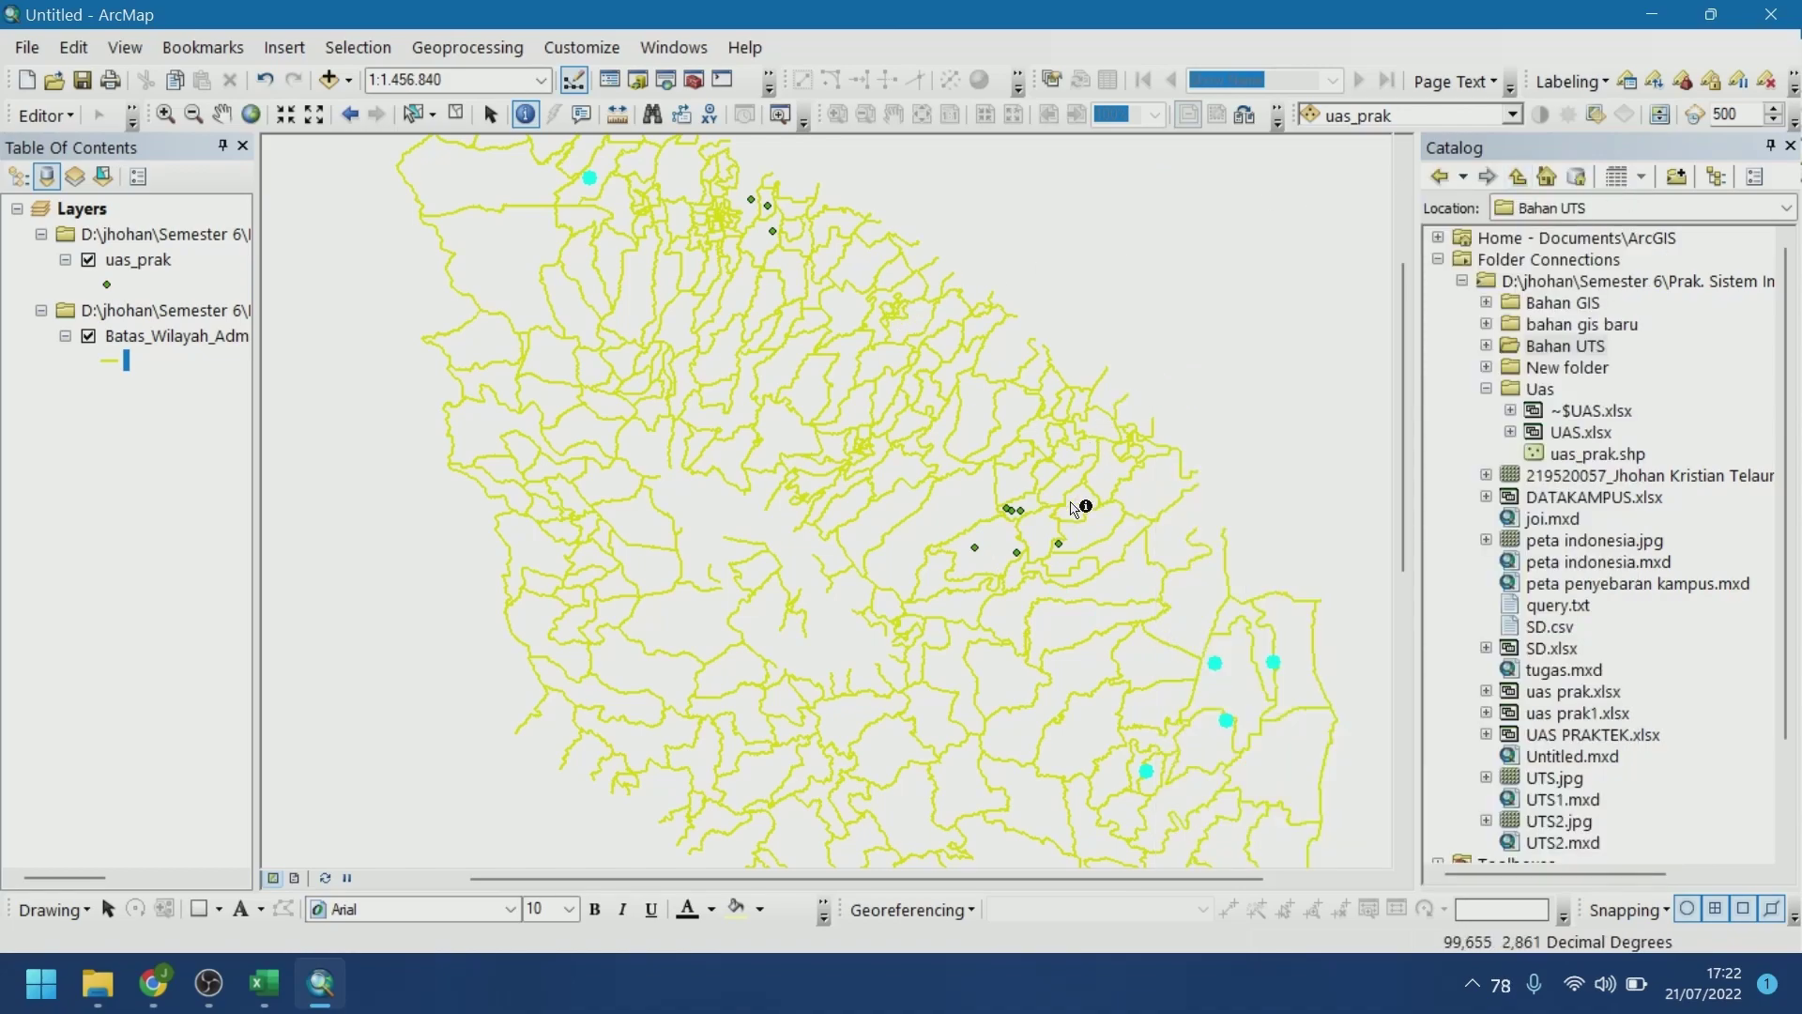
click(1018, 551)
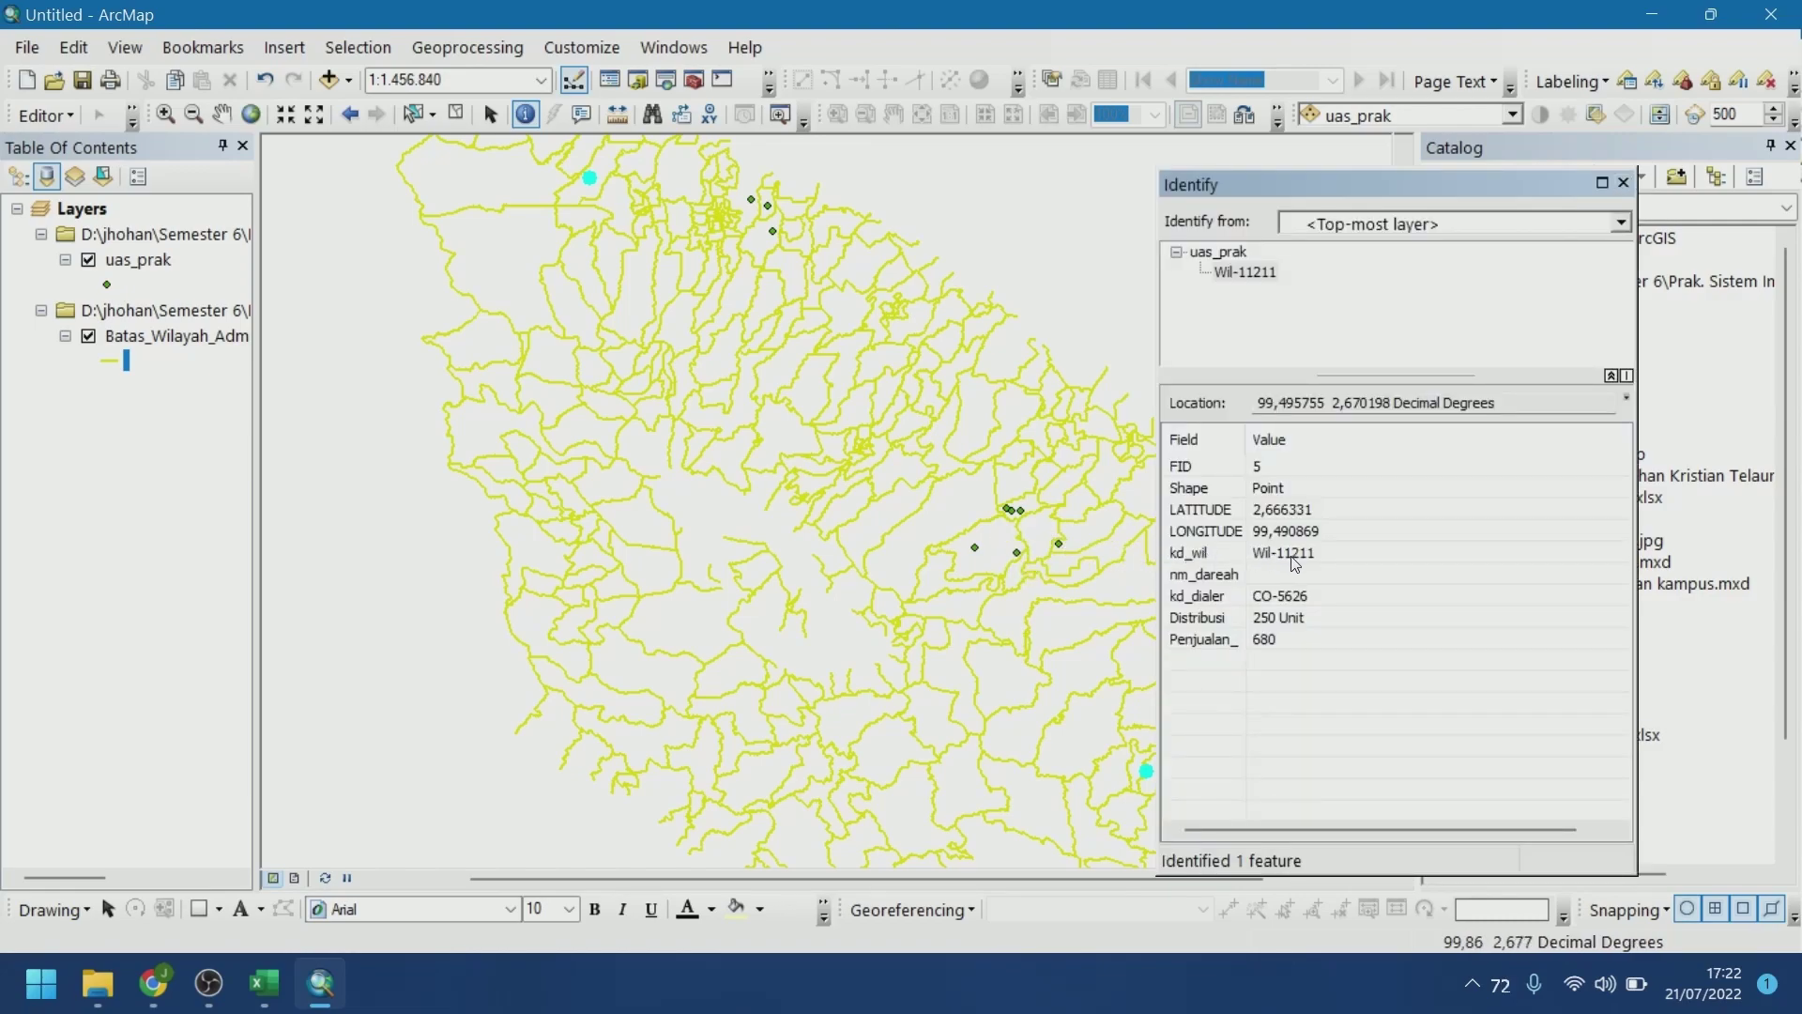
click(1622, 182)
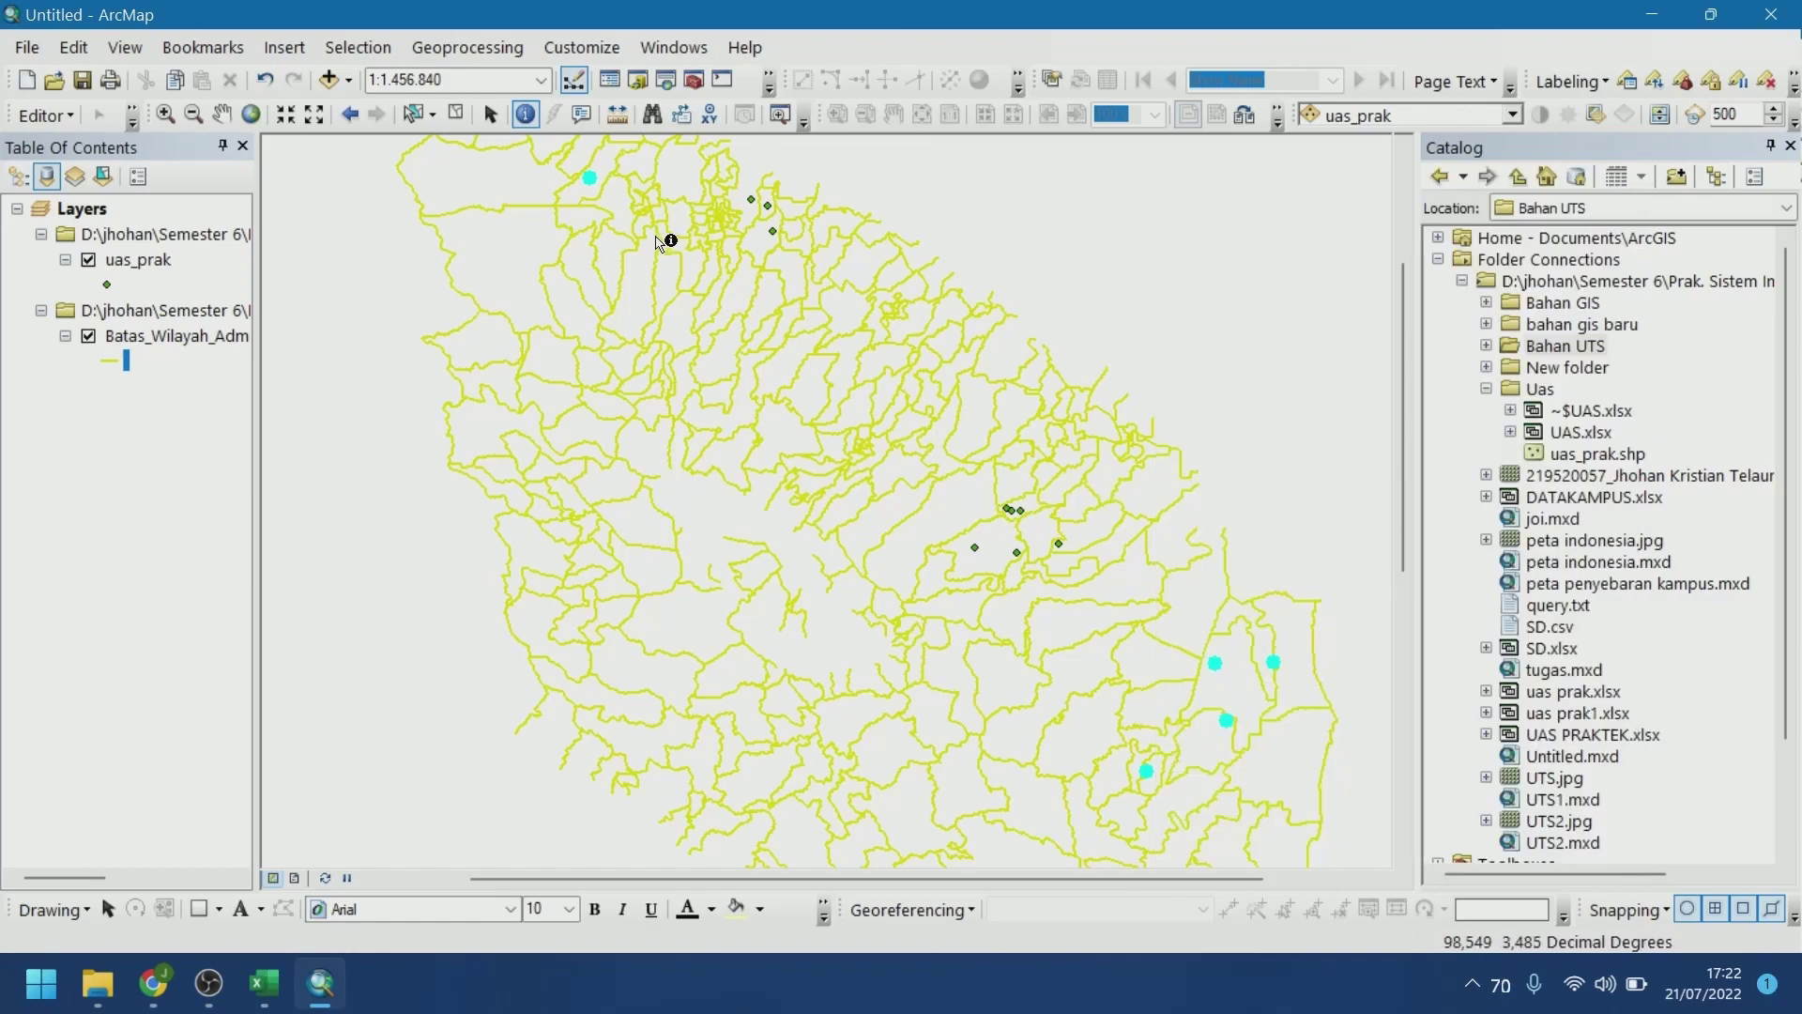
Clear the selected features and close the Identify window
click(359, 47)
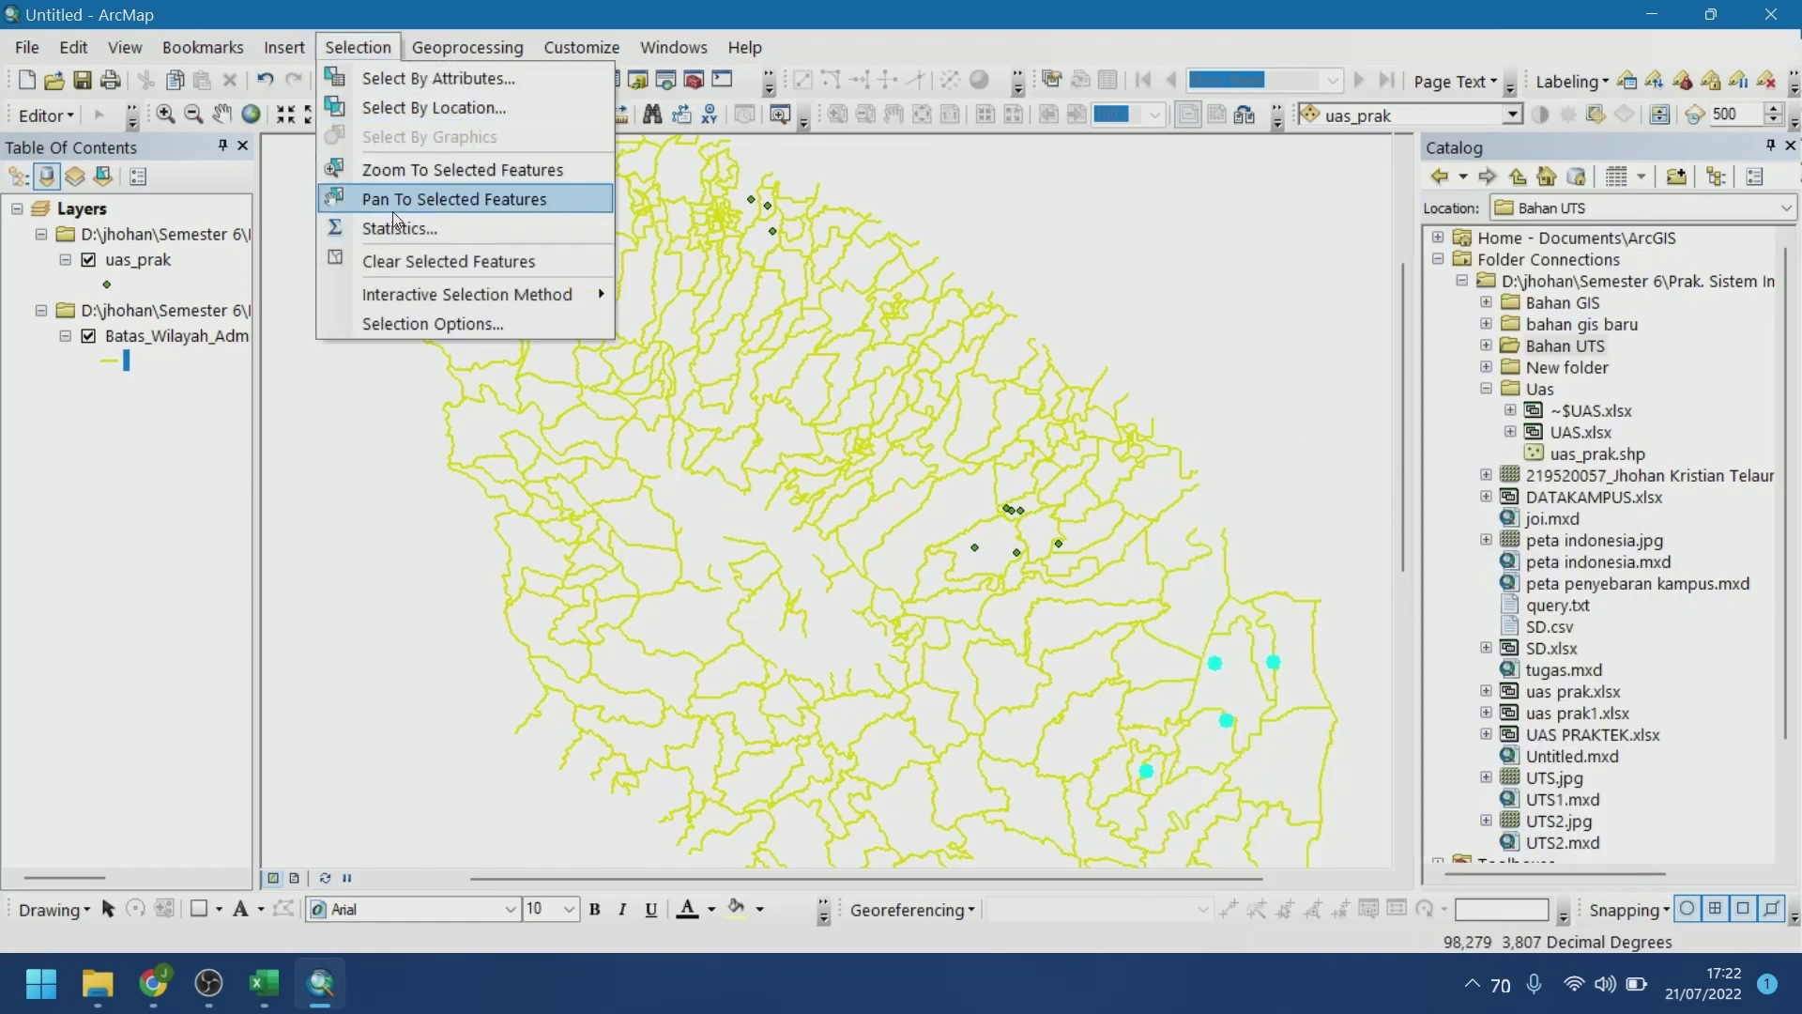
click(441, 261)
click(748, 647)
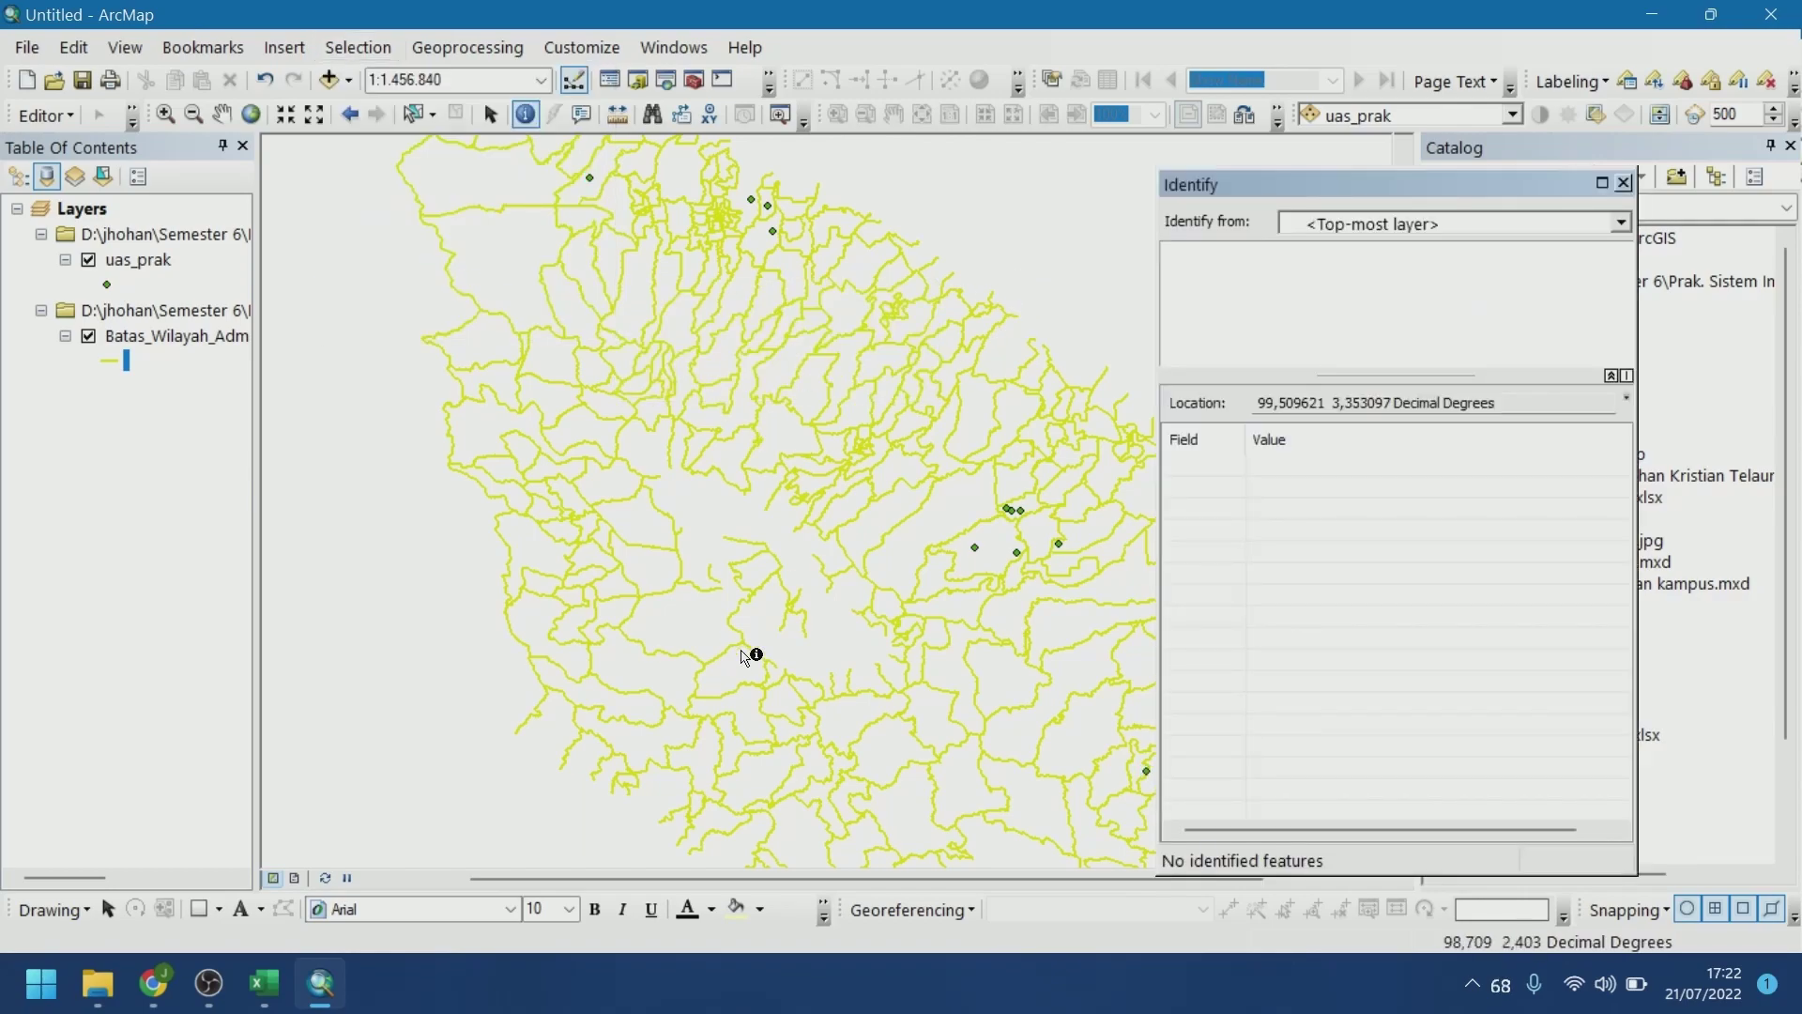
click(1630, 173)
Switch to the exam document in Chrome and check question c against the annual sales column of the table
click(153, 982)
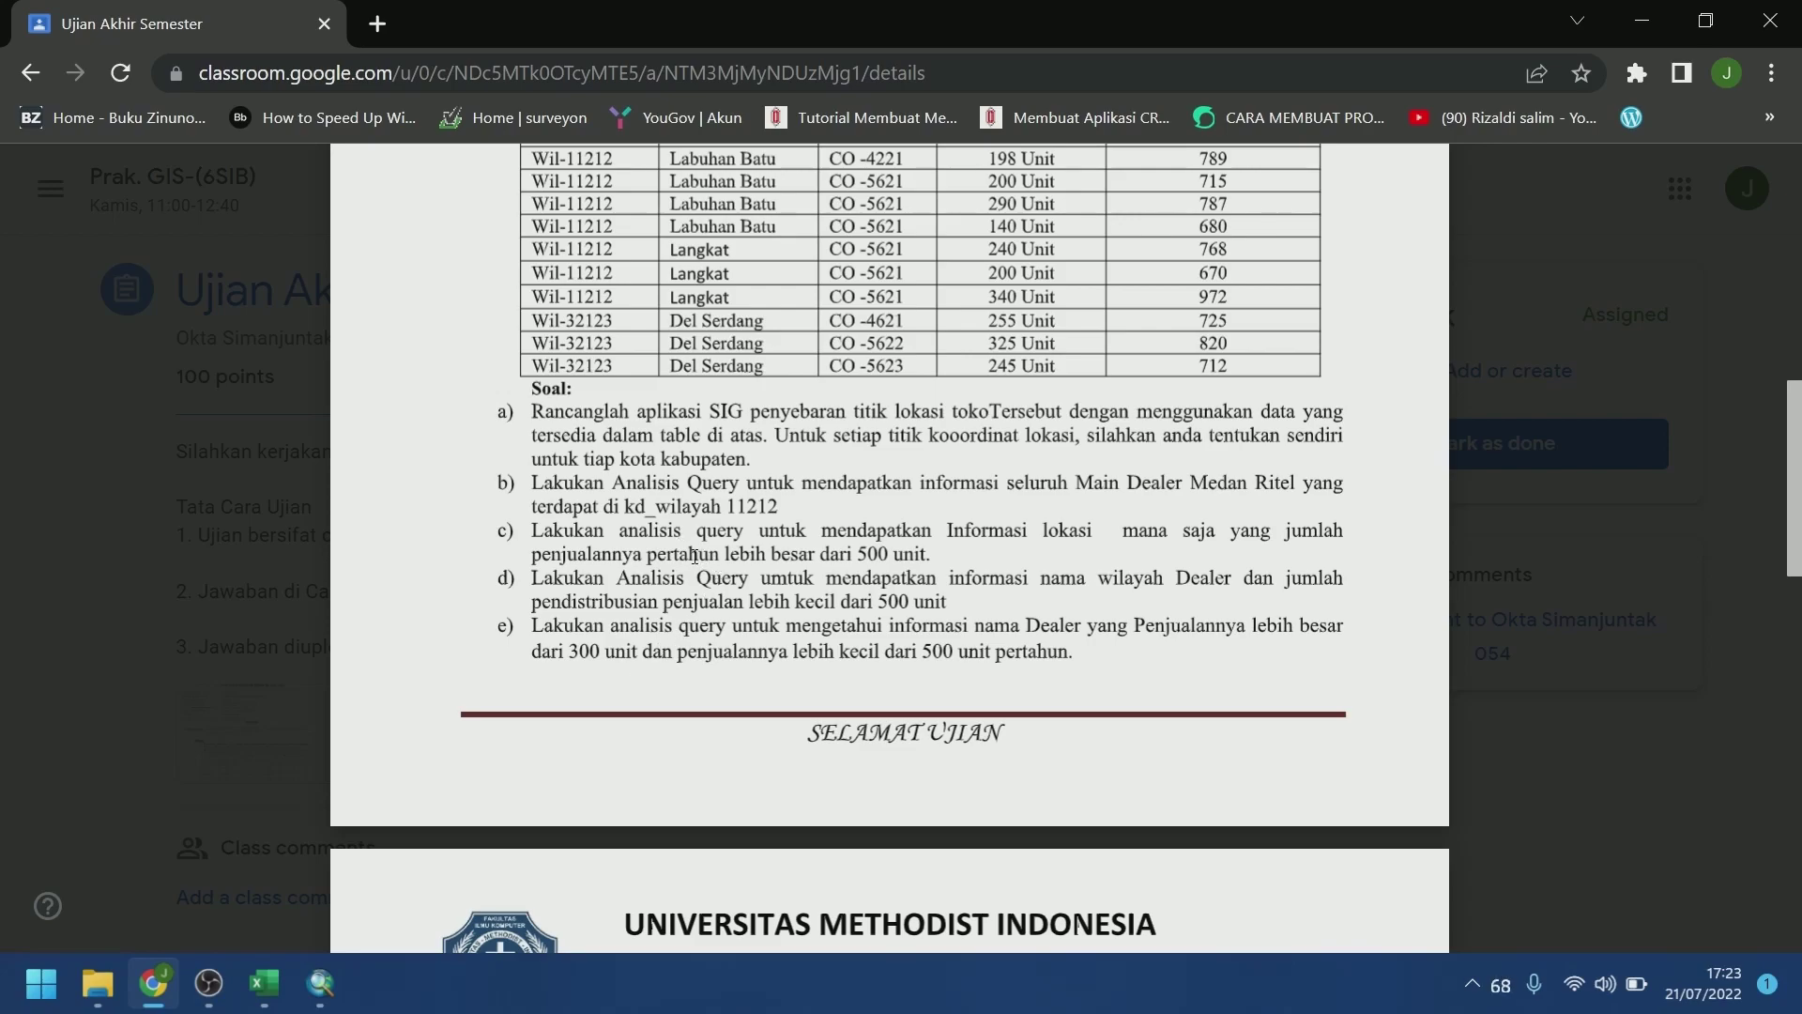
scroll(745, 591, up, 3)
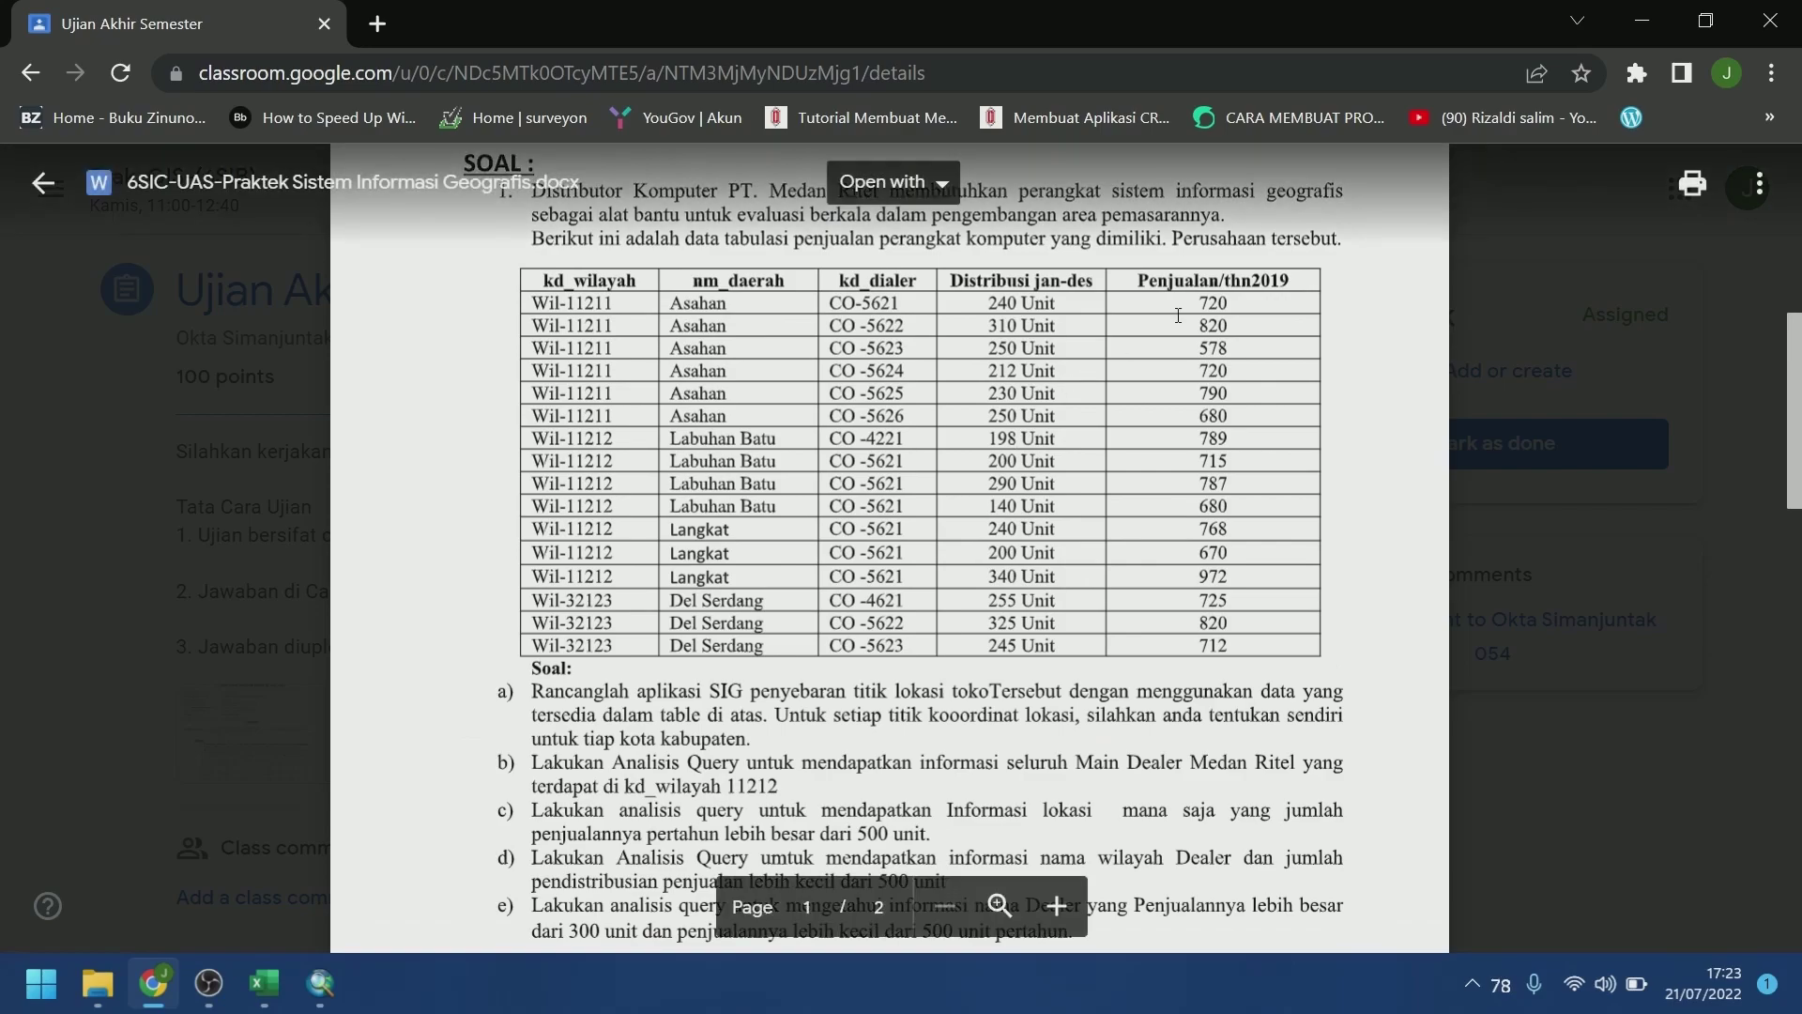
scroll(1069, 604, down, 3)
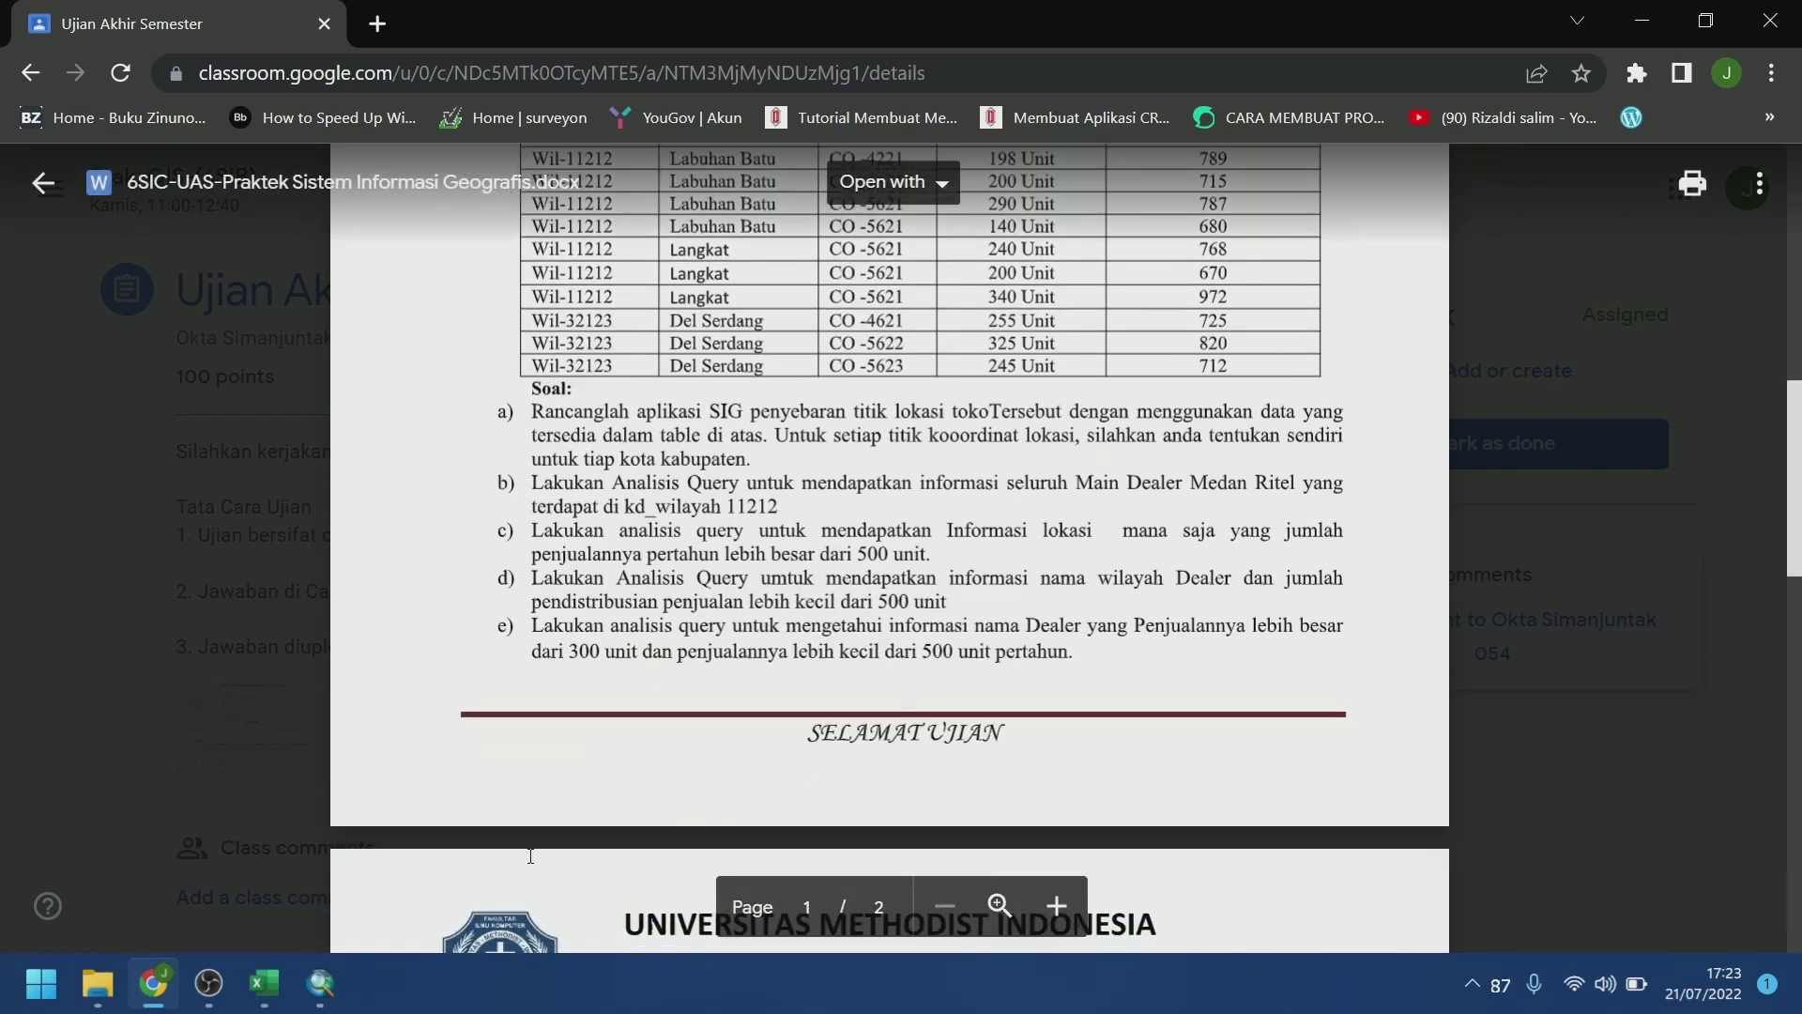
Switch to ArcMap and replace the uas_prak attribute query's region code expression with the start of one on "Penjualan_"
click(321, 982)
click(358, 47)
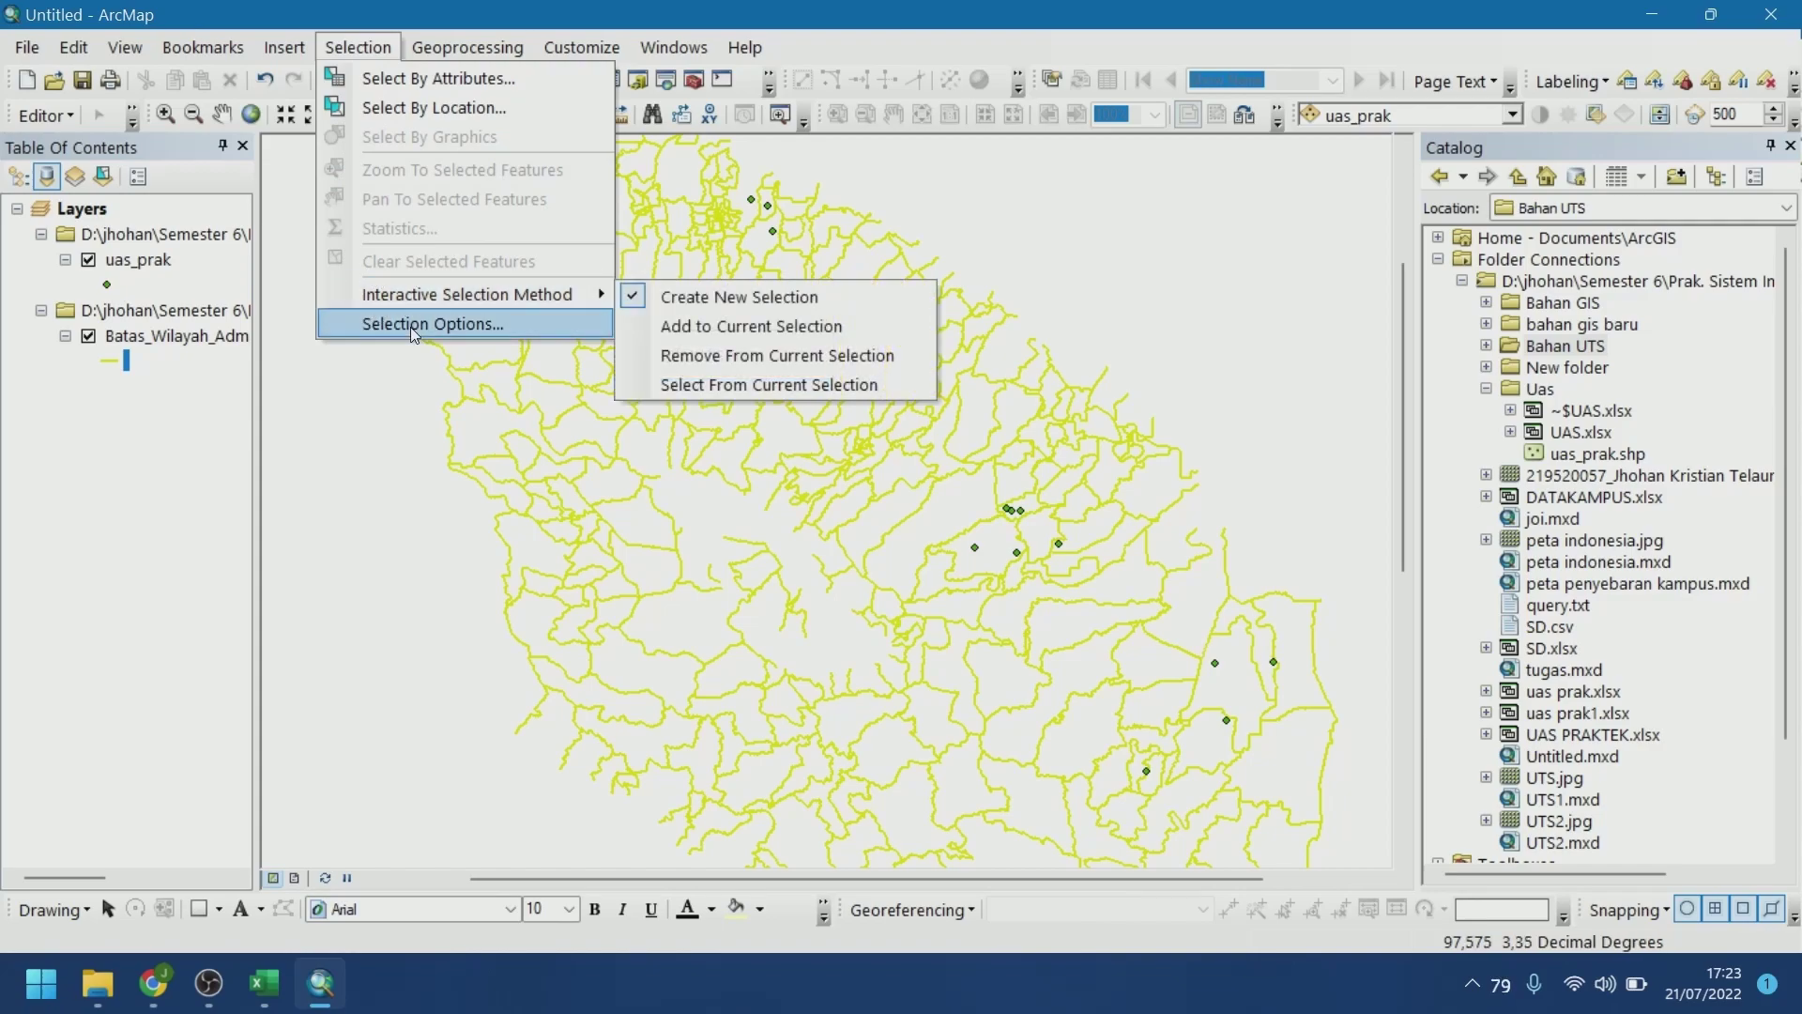
click(421, 83)
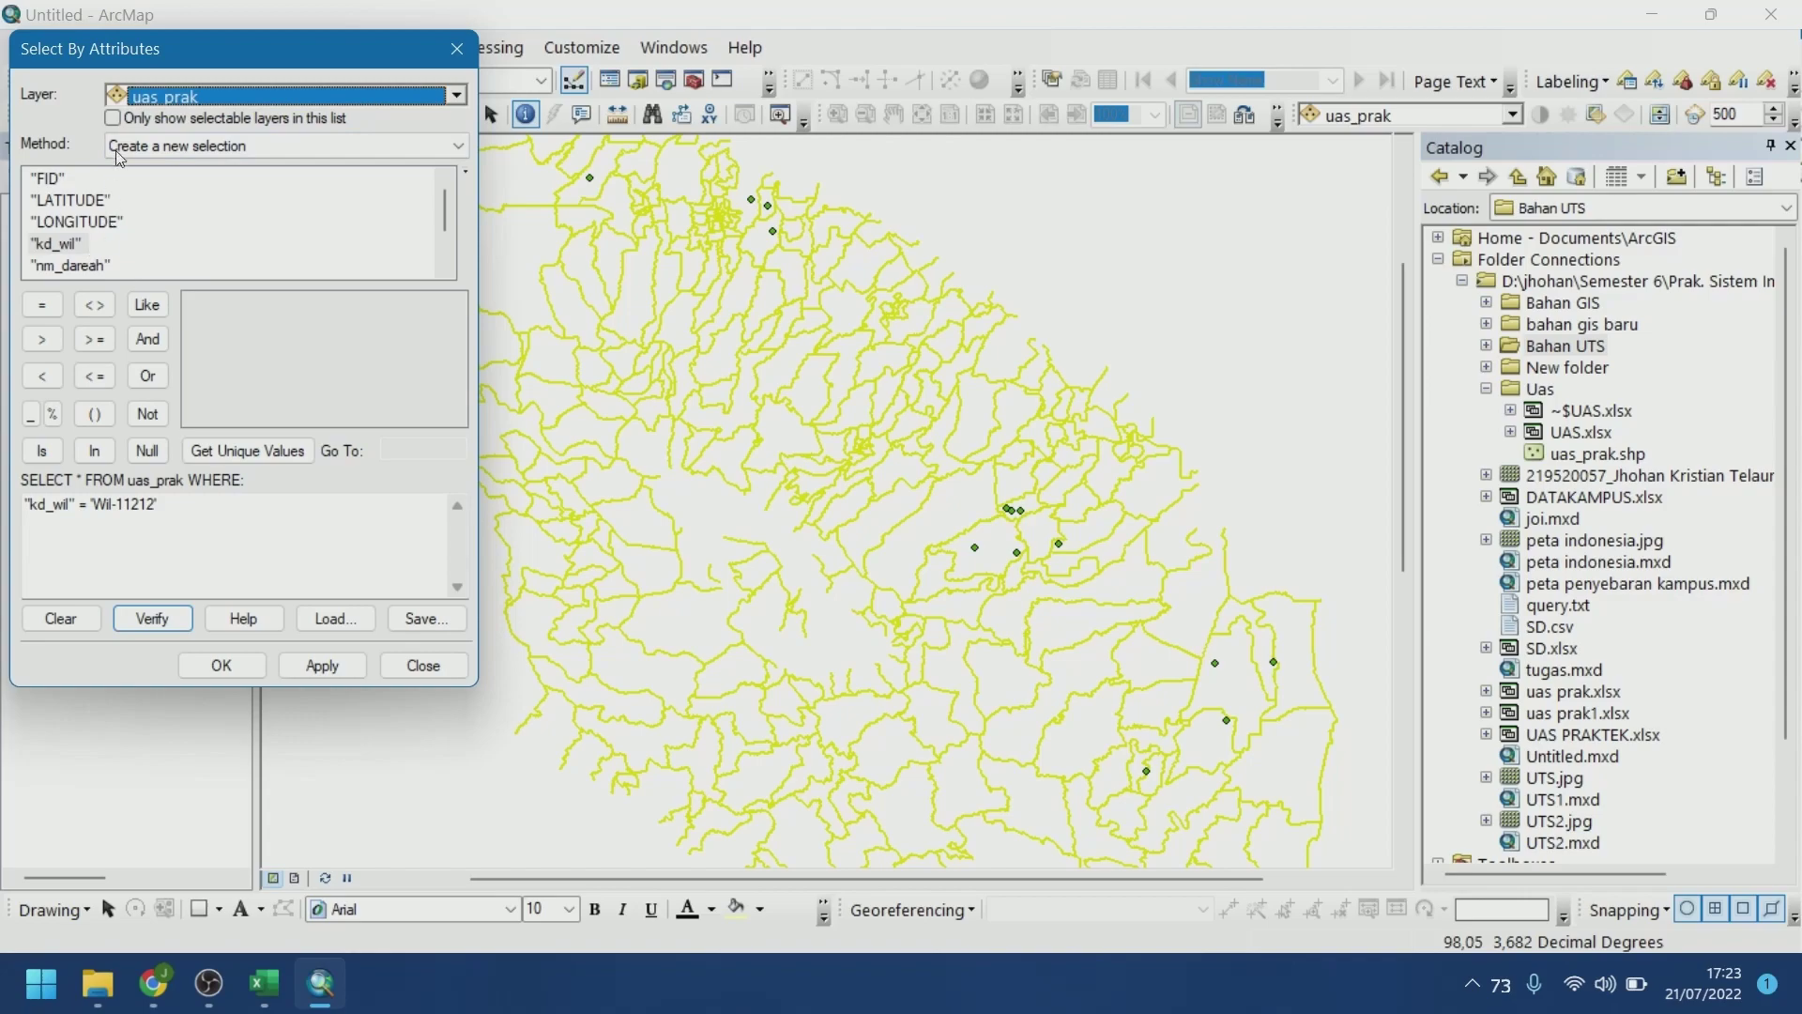
scroll(94, 269, down, 1)
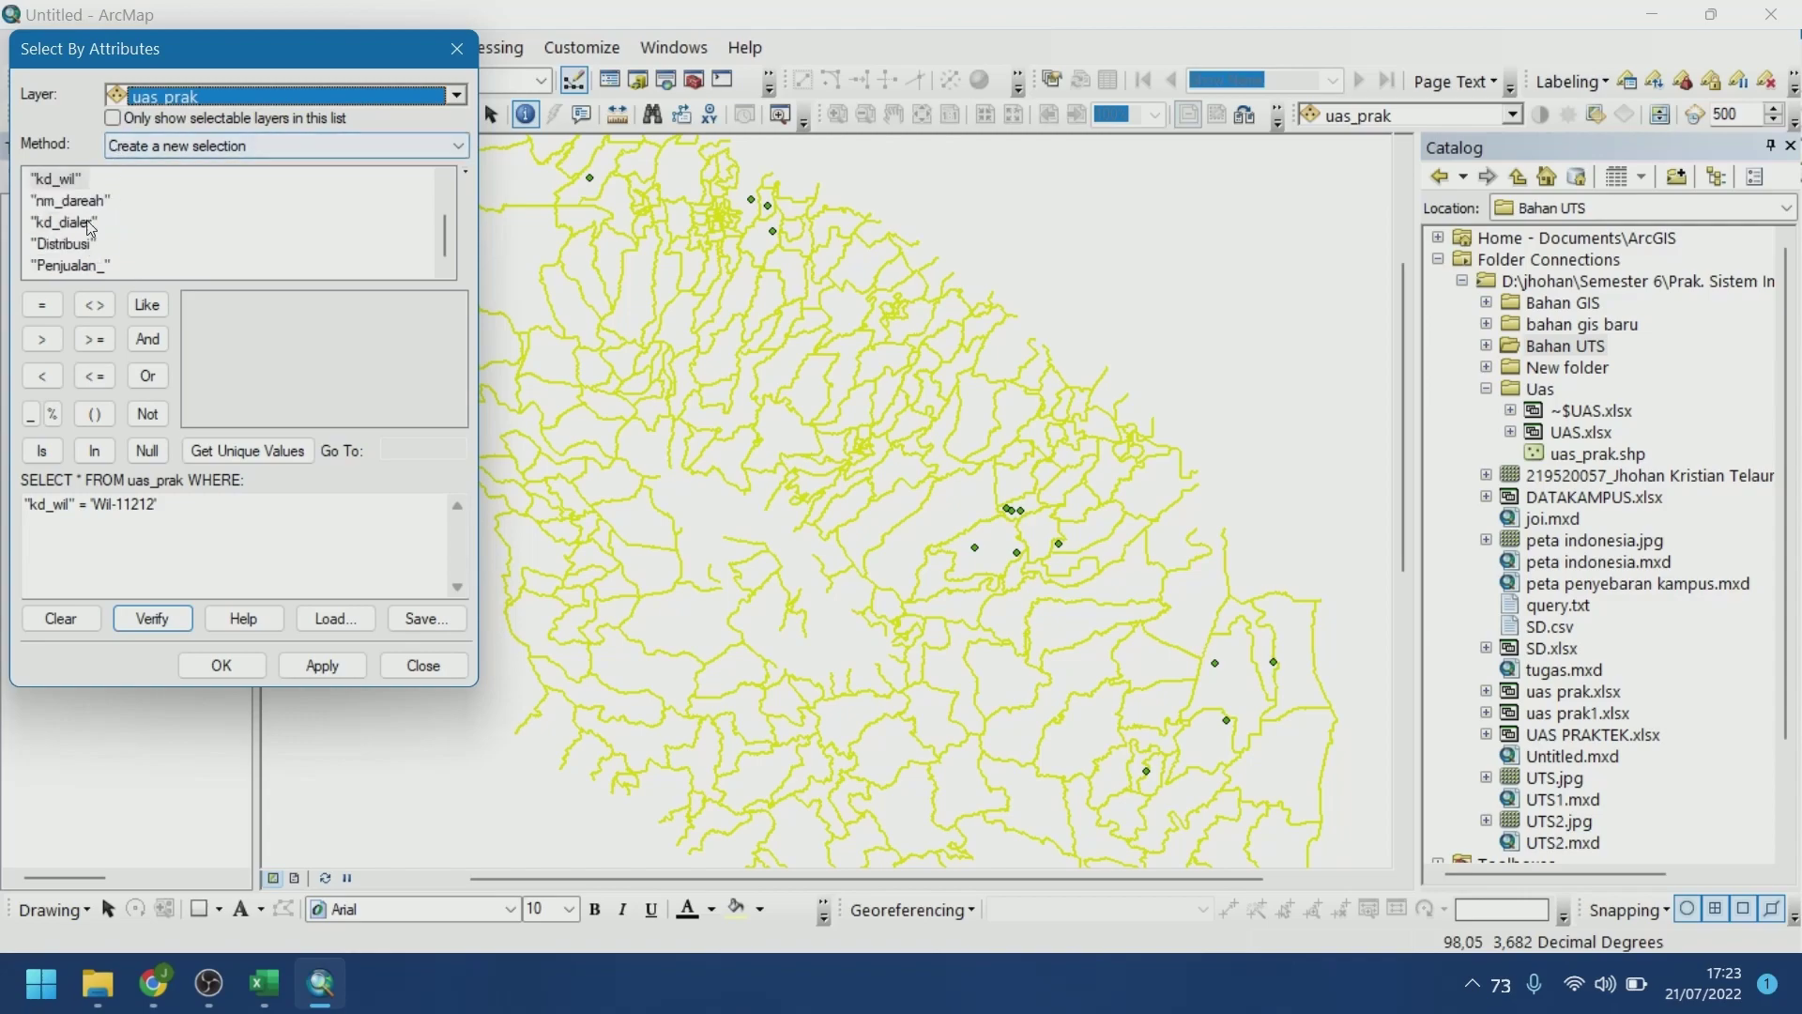
click(77, 268)
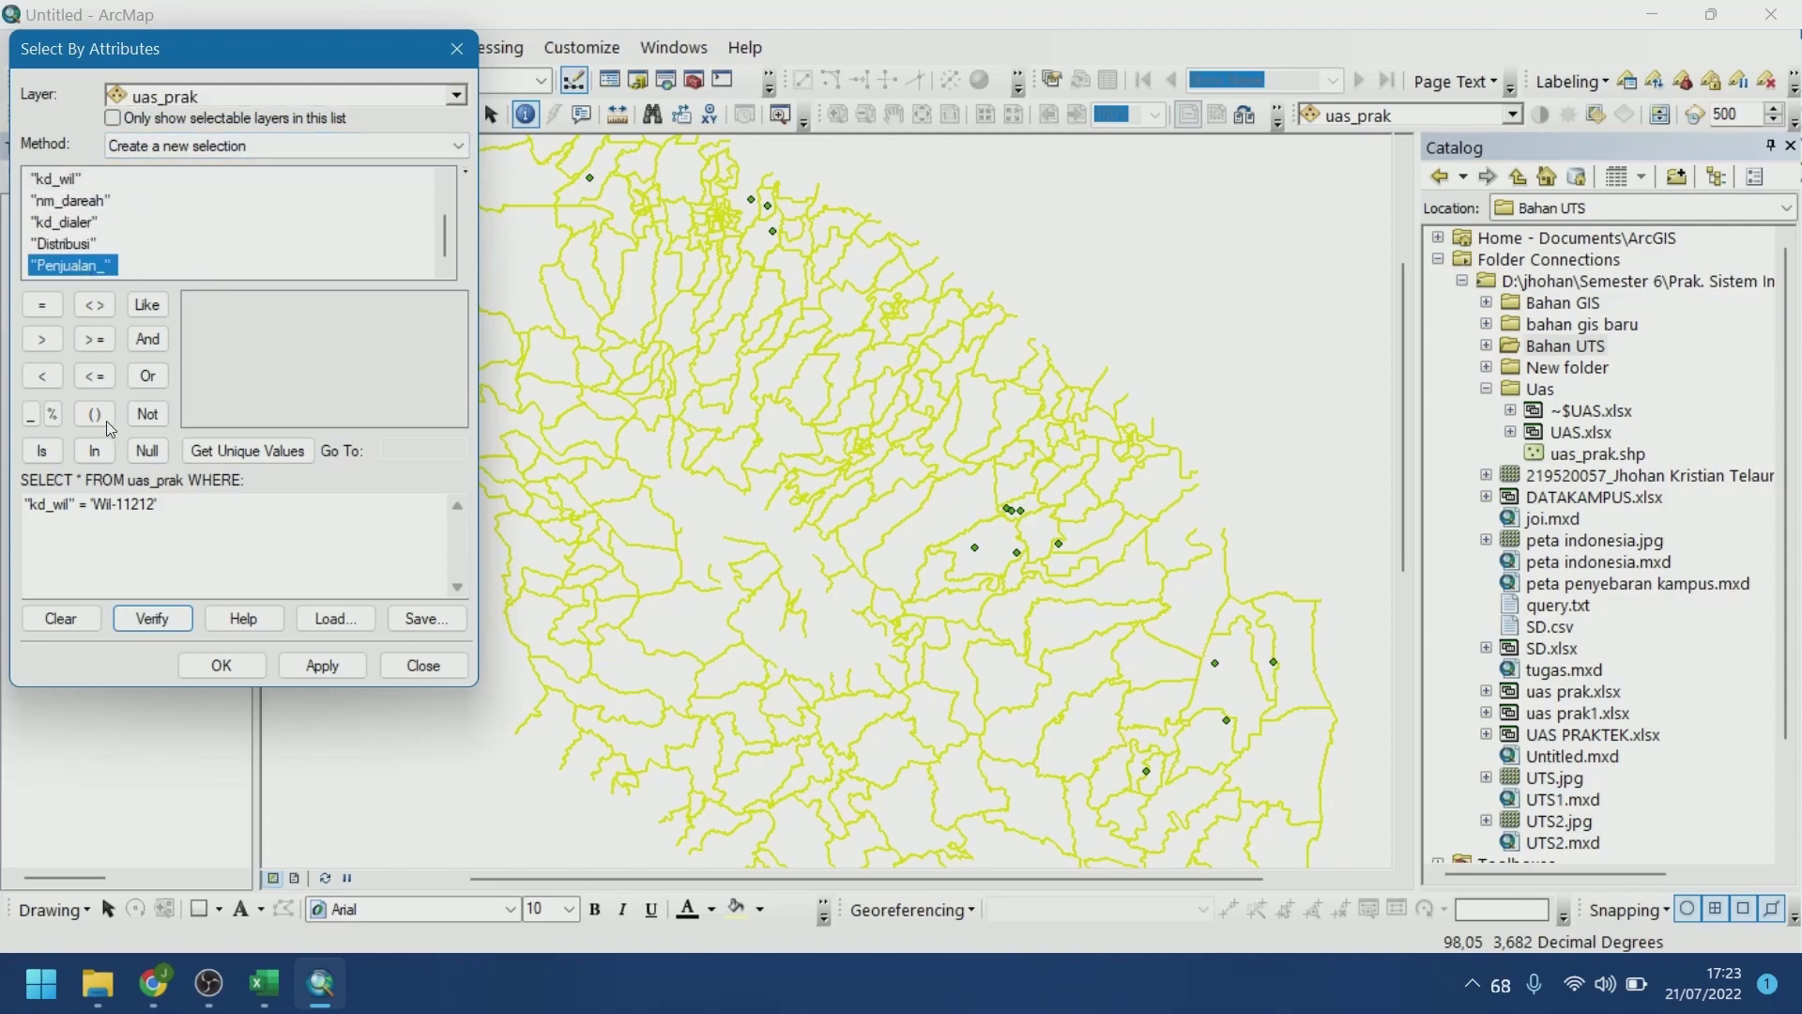
double_click(70, 269)
drag(331, 567, 5, 515)
key(BackSpace)
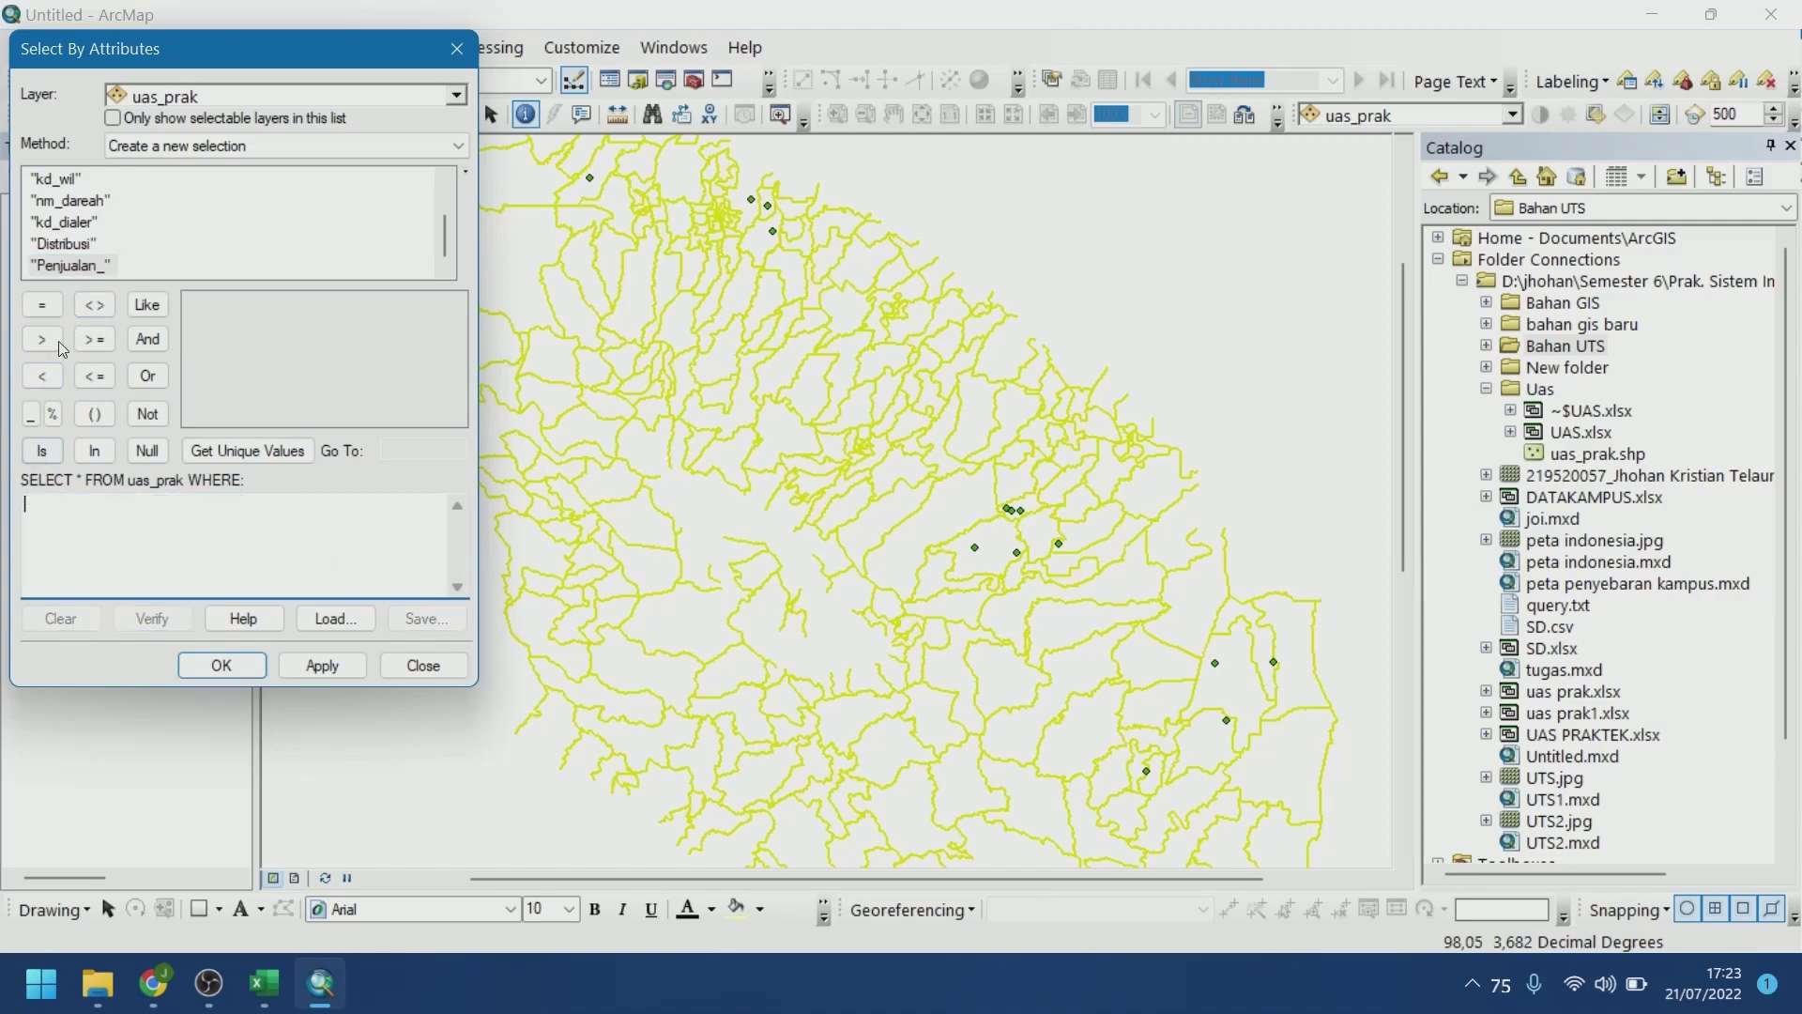
double_click(42, 267)
click(42, 305)
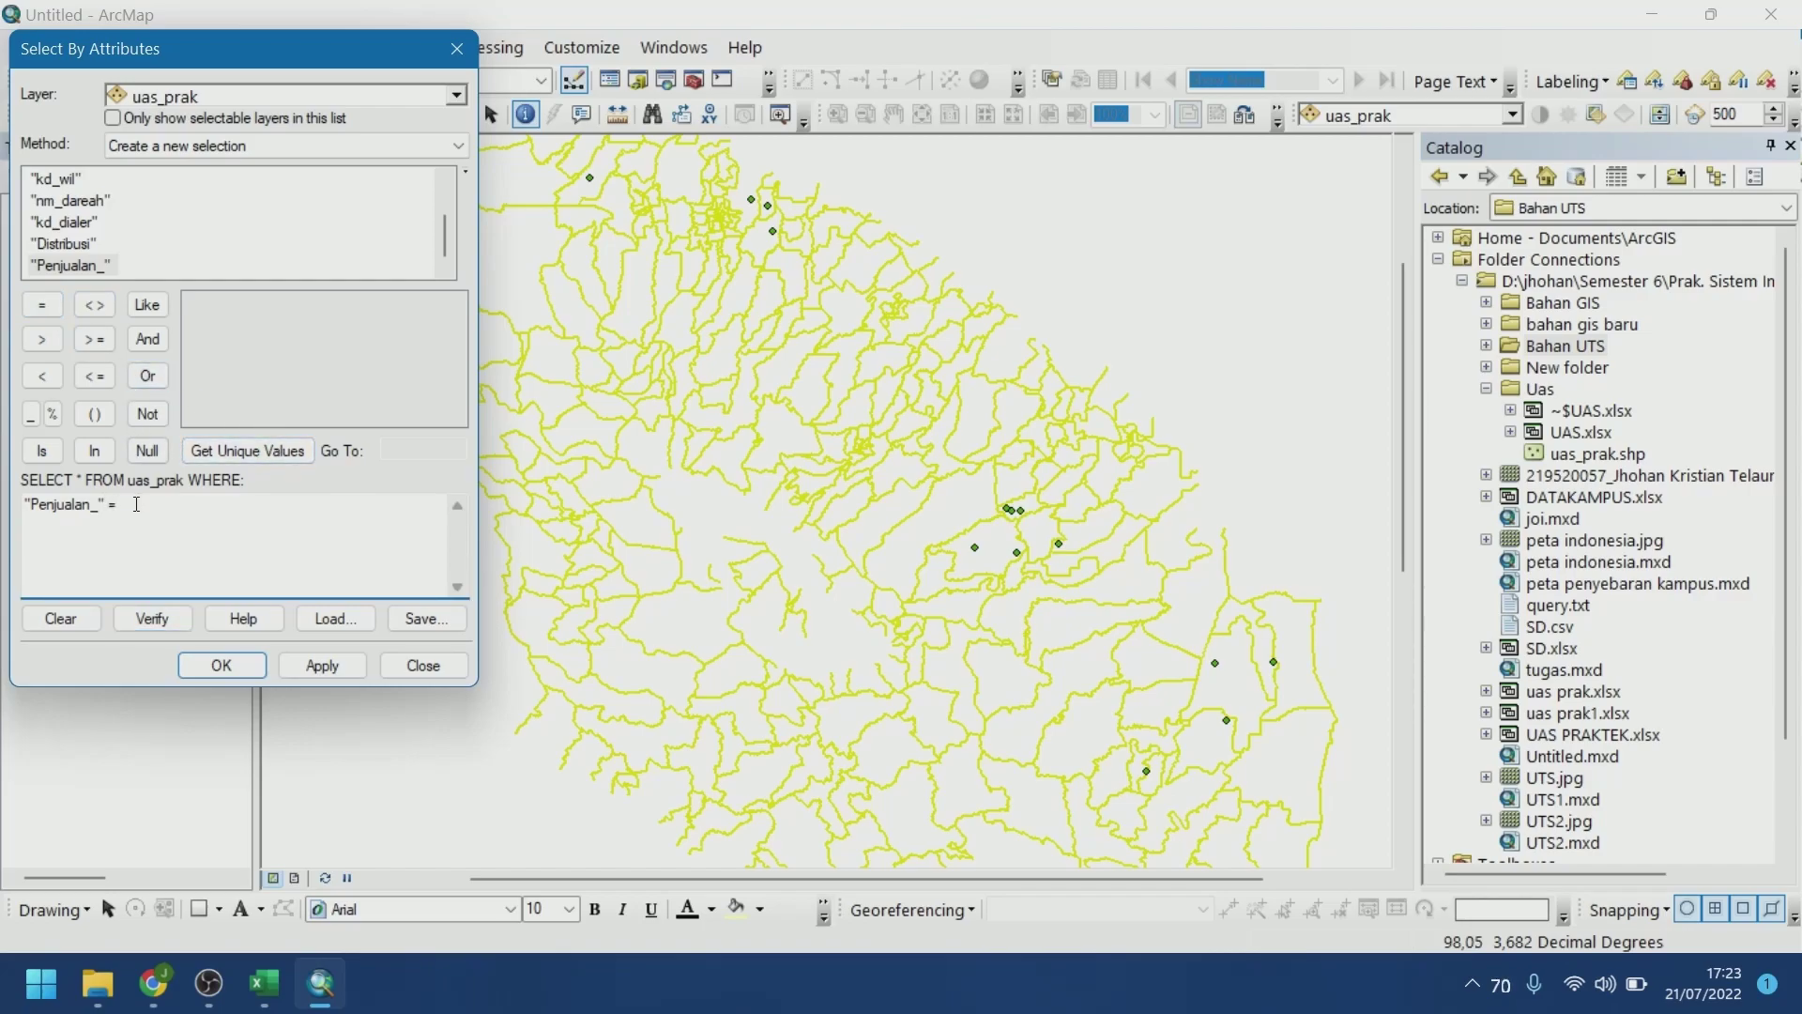
Recheck question c in Chrome, complete and verify the ArcMap expression "Penjualan_" >= 500, and select the matching uas_prak points
click(153, 982)
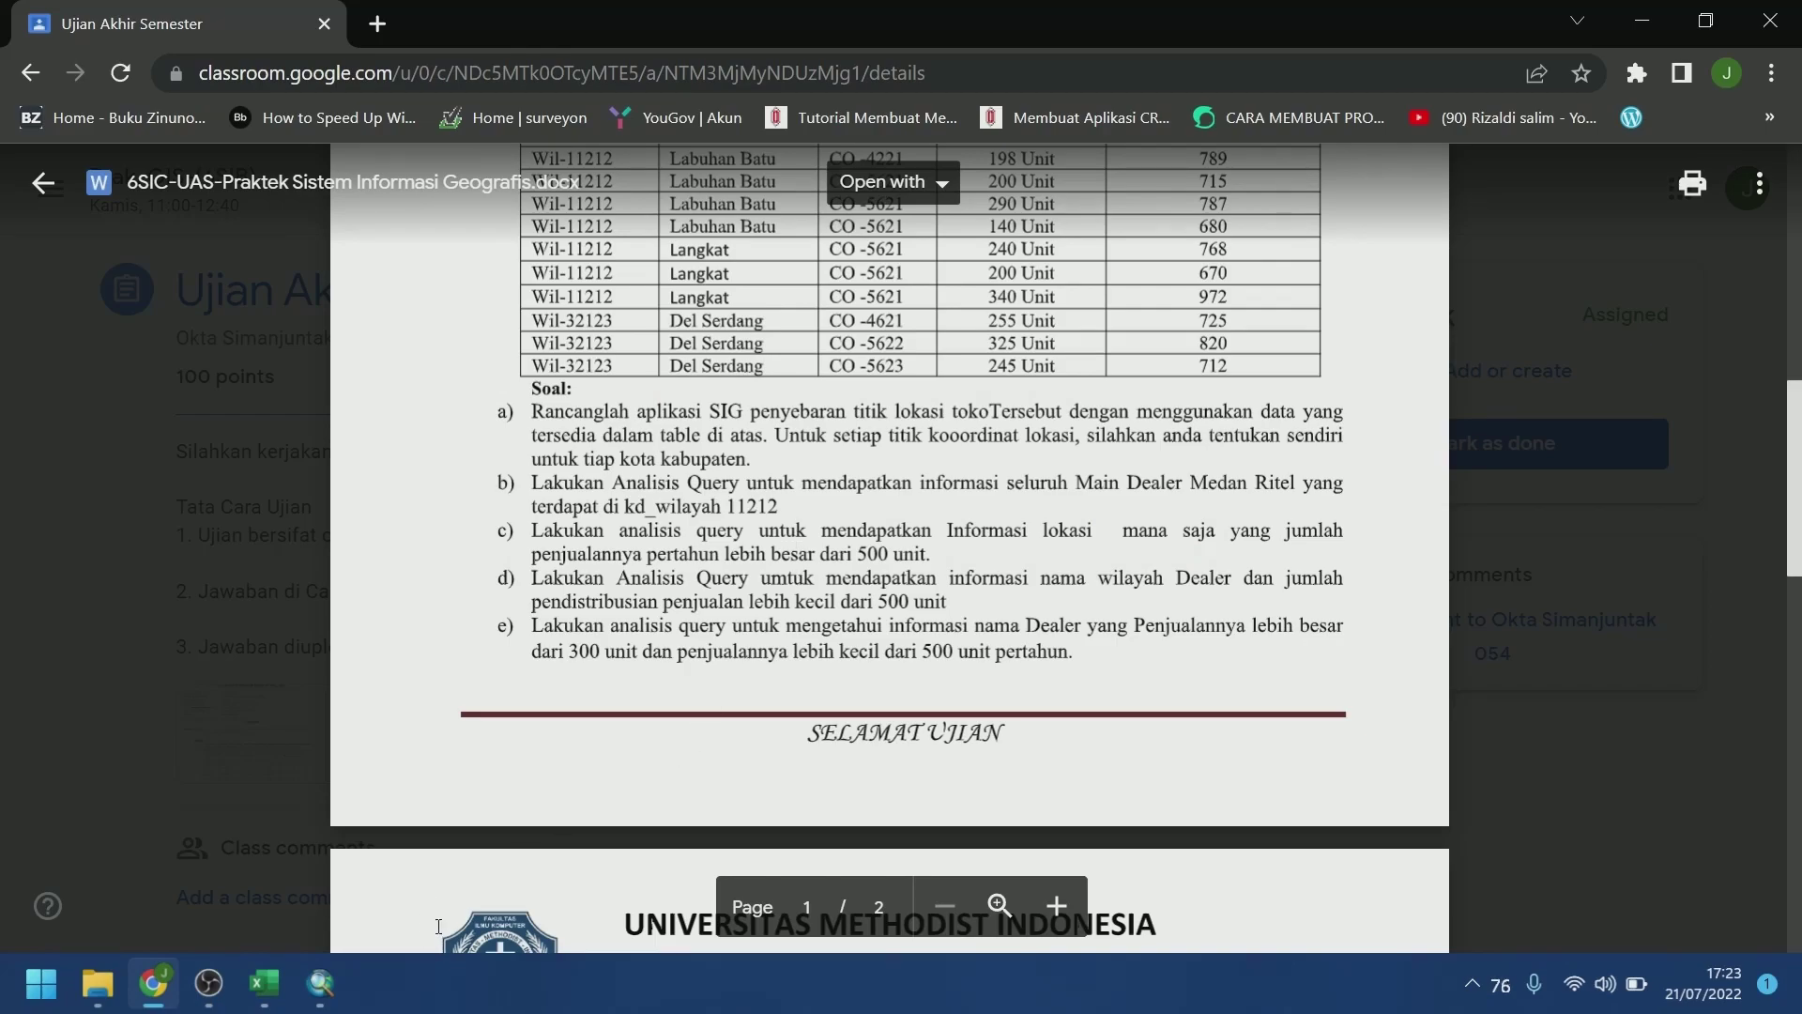
click(320, 983)
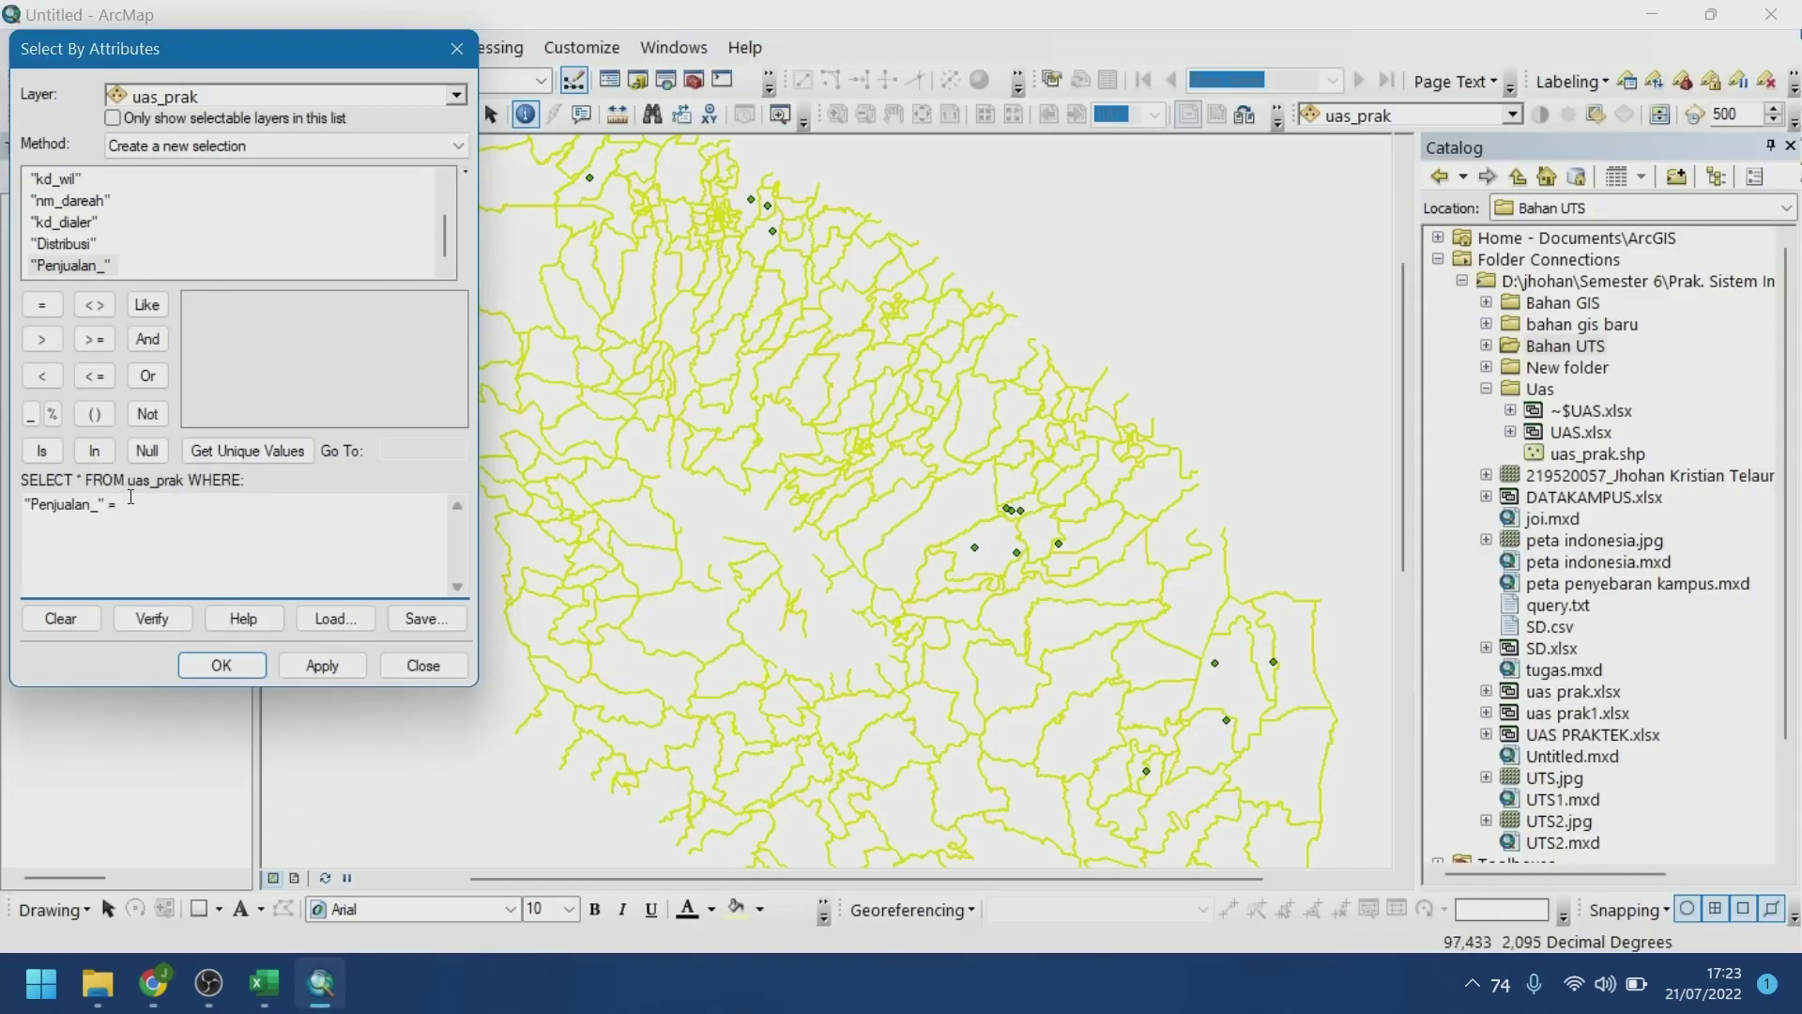
double_click(97, 347)
key(BackSpace)
click(211, 443)
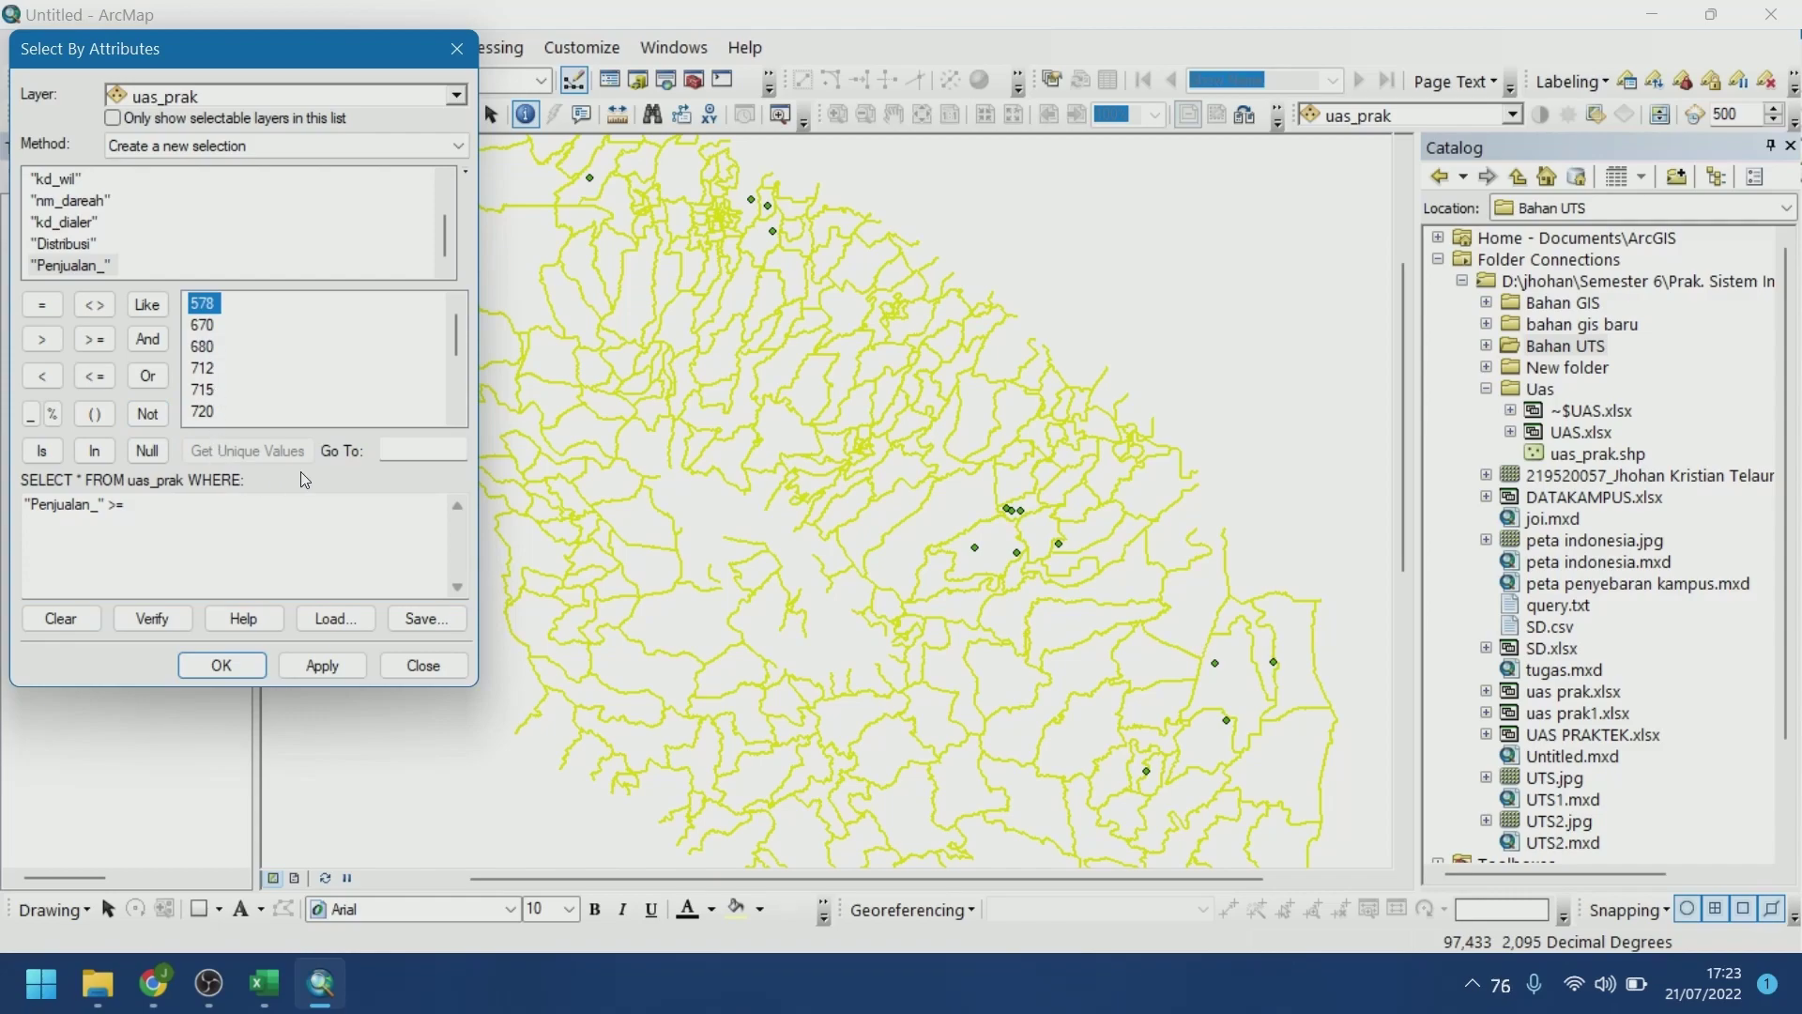
click(169, 505)
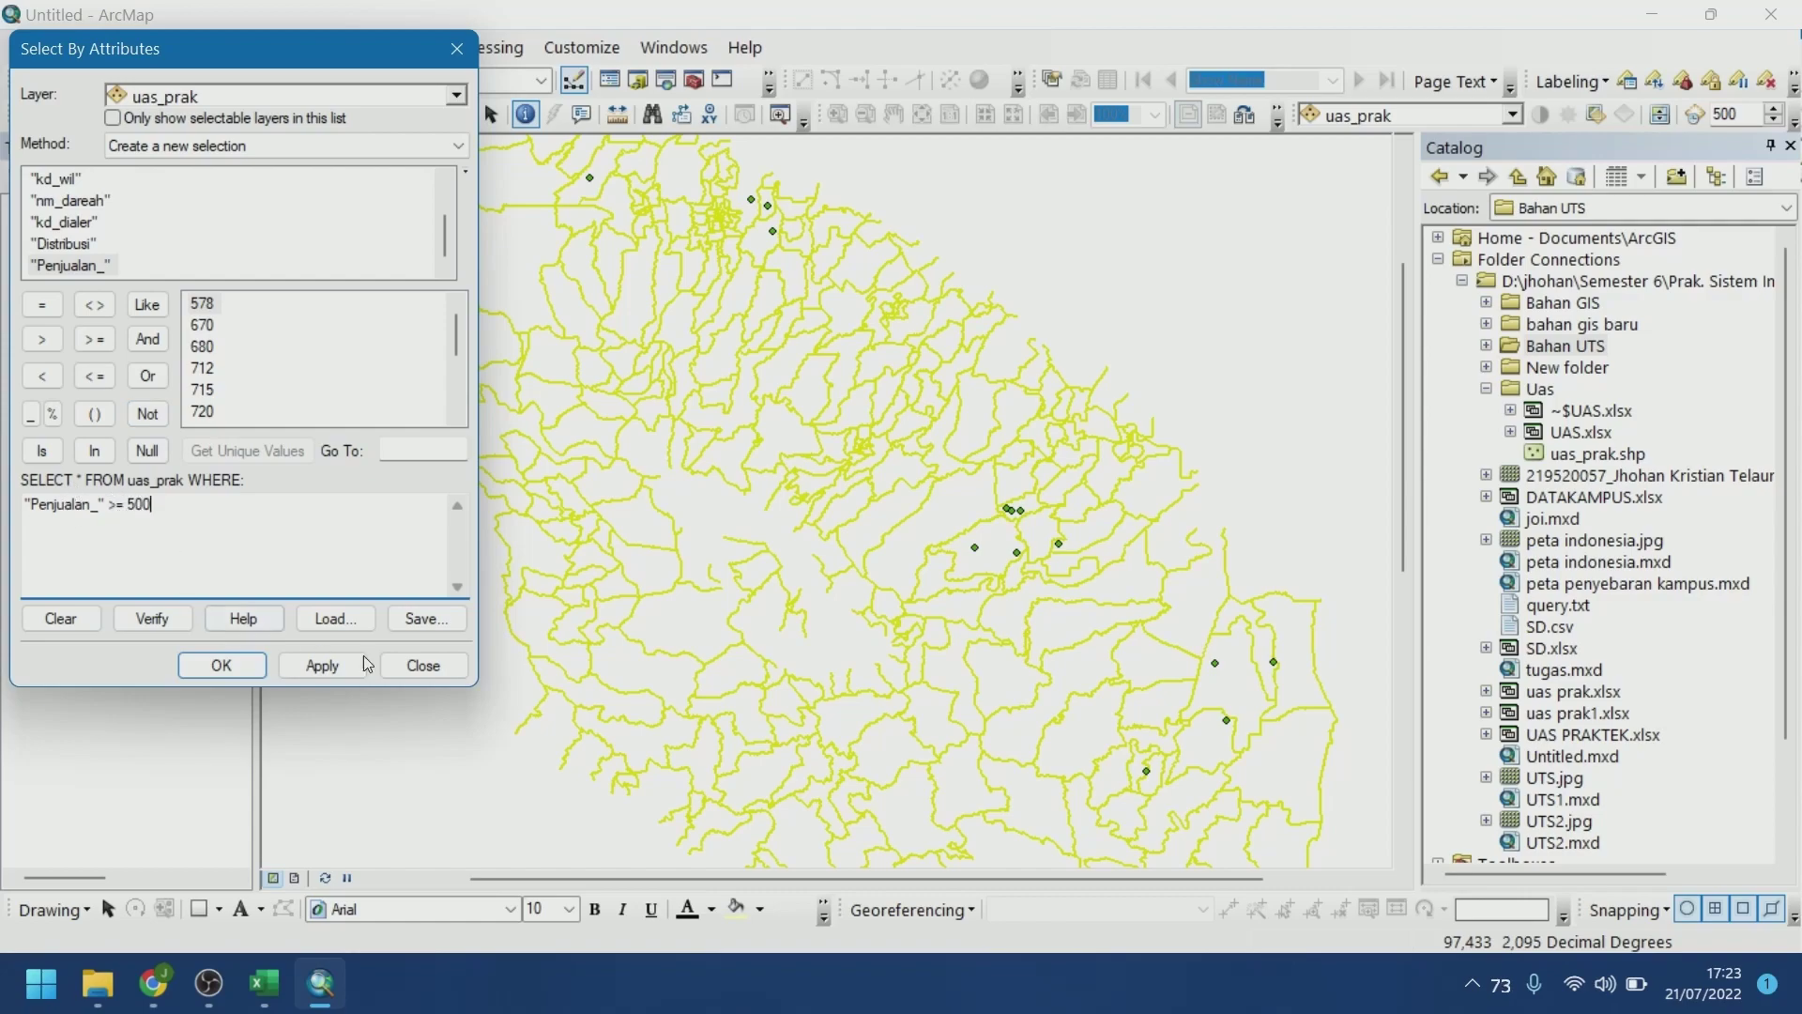
click(152, 618)
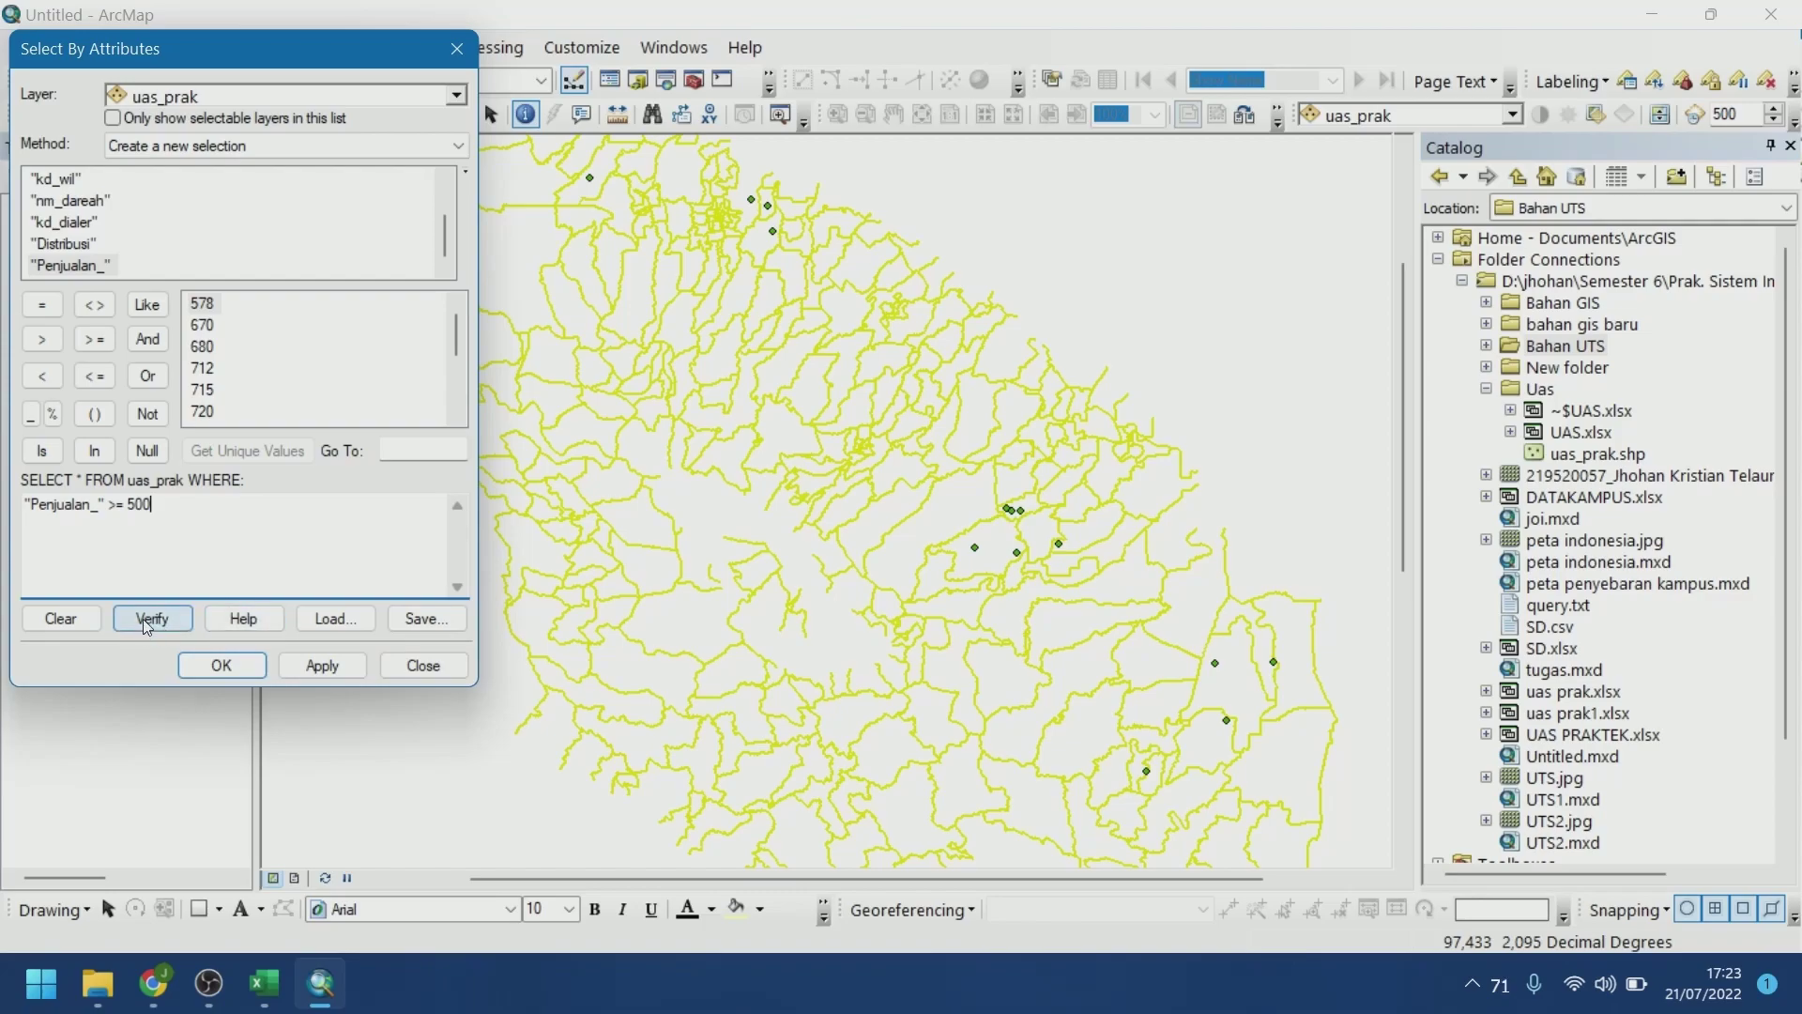
click(961, 576)
click(322, 665)
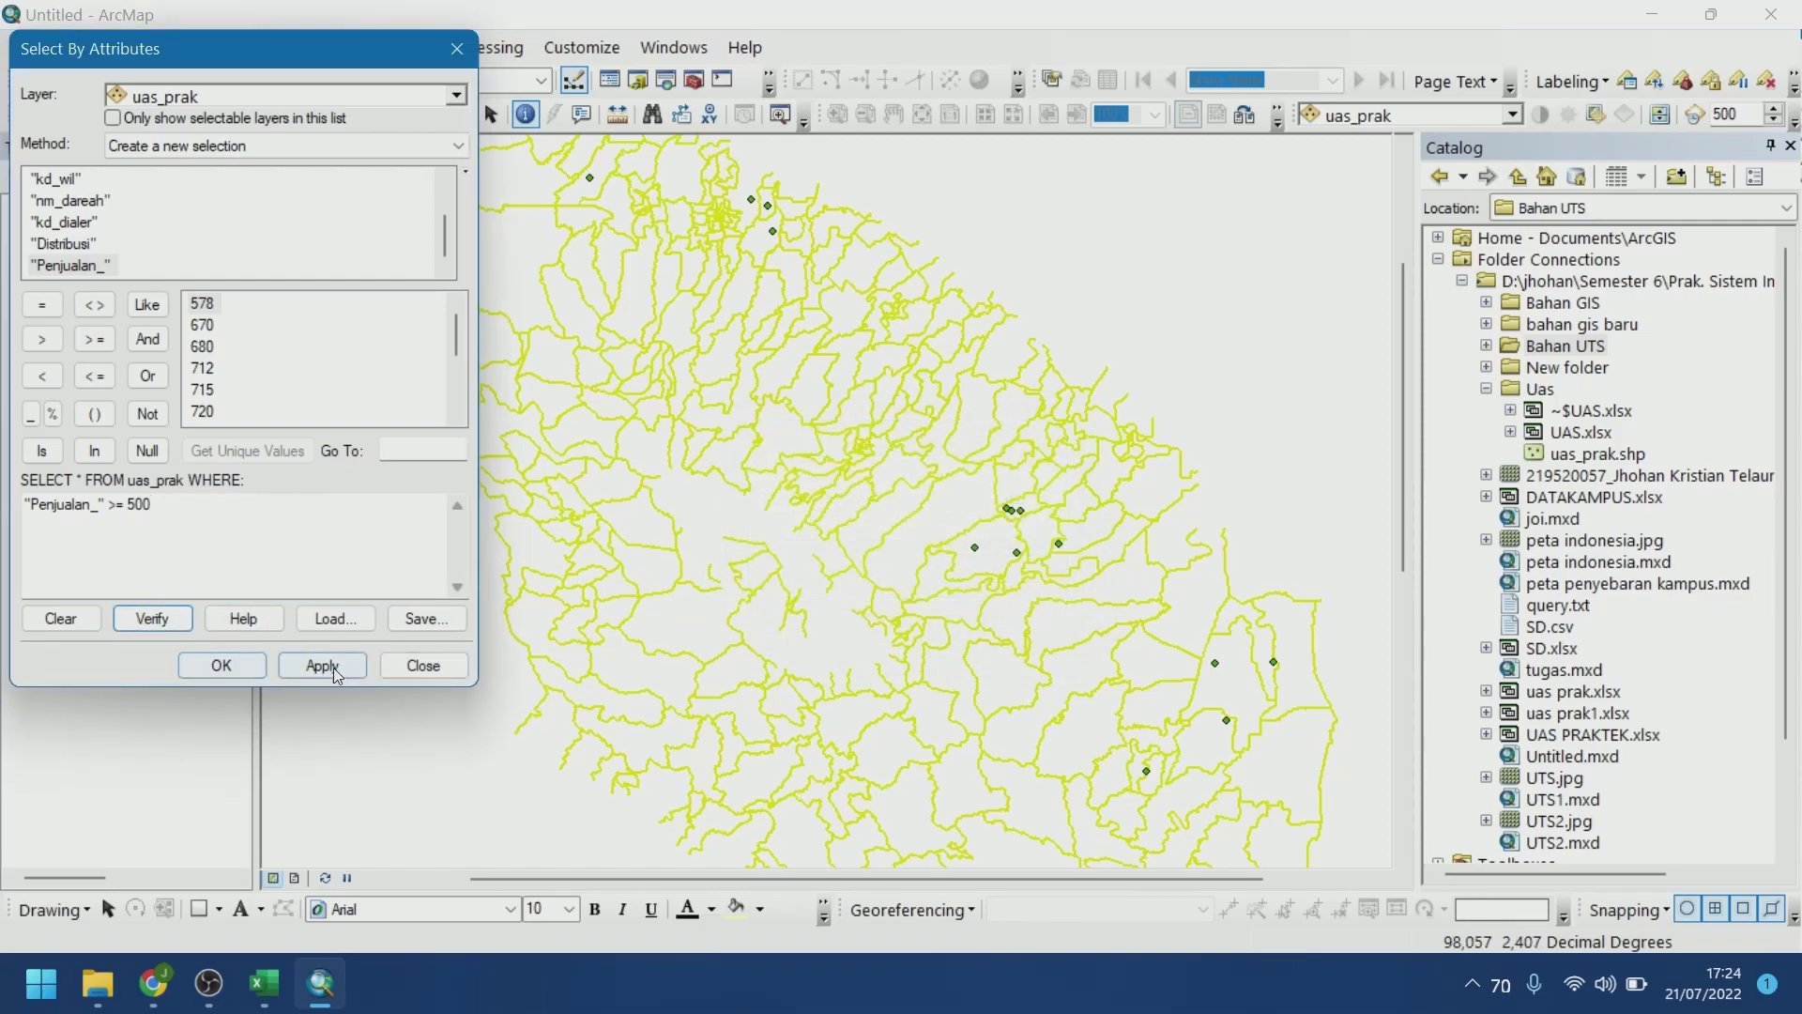
click(222, 664)
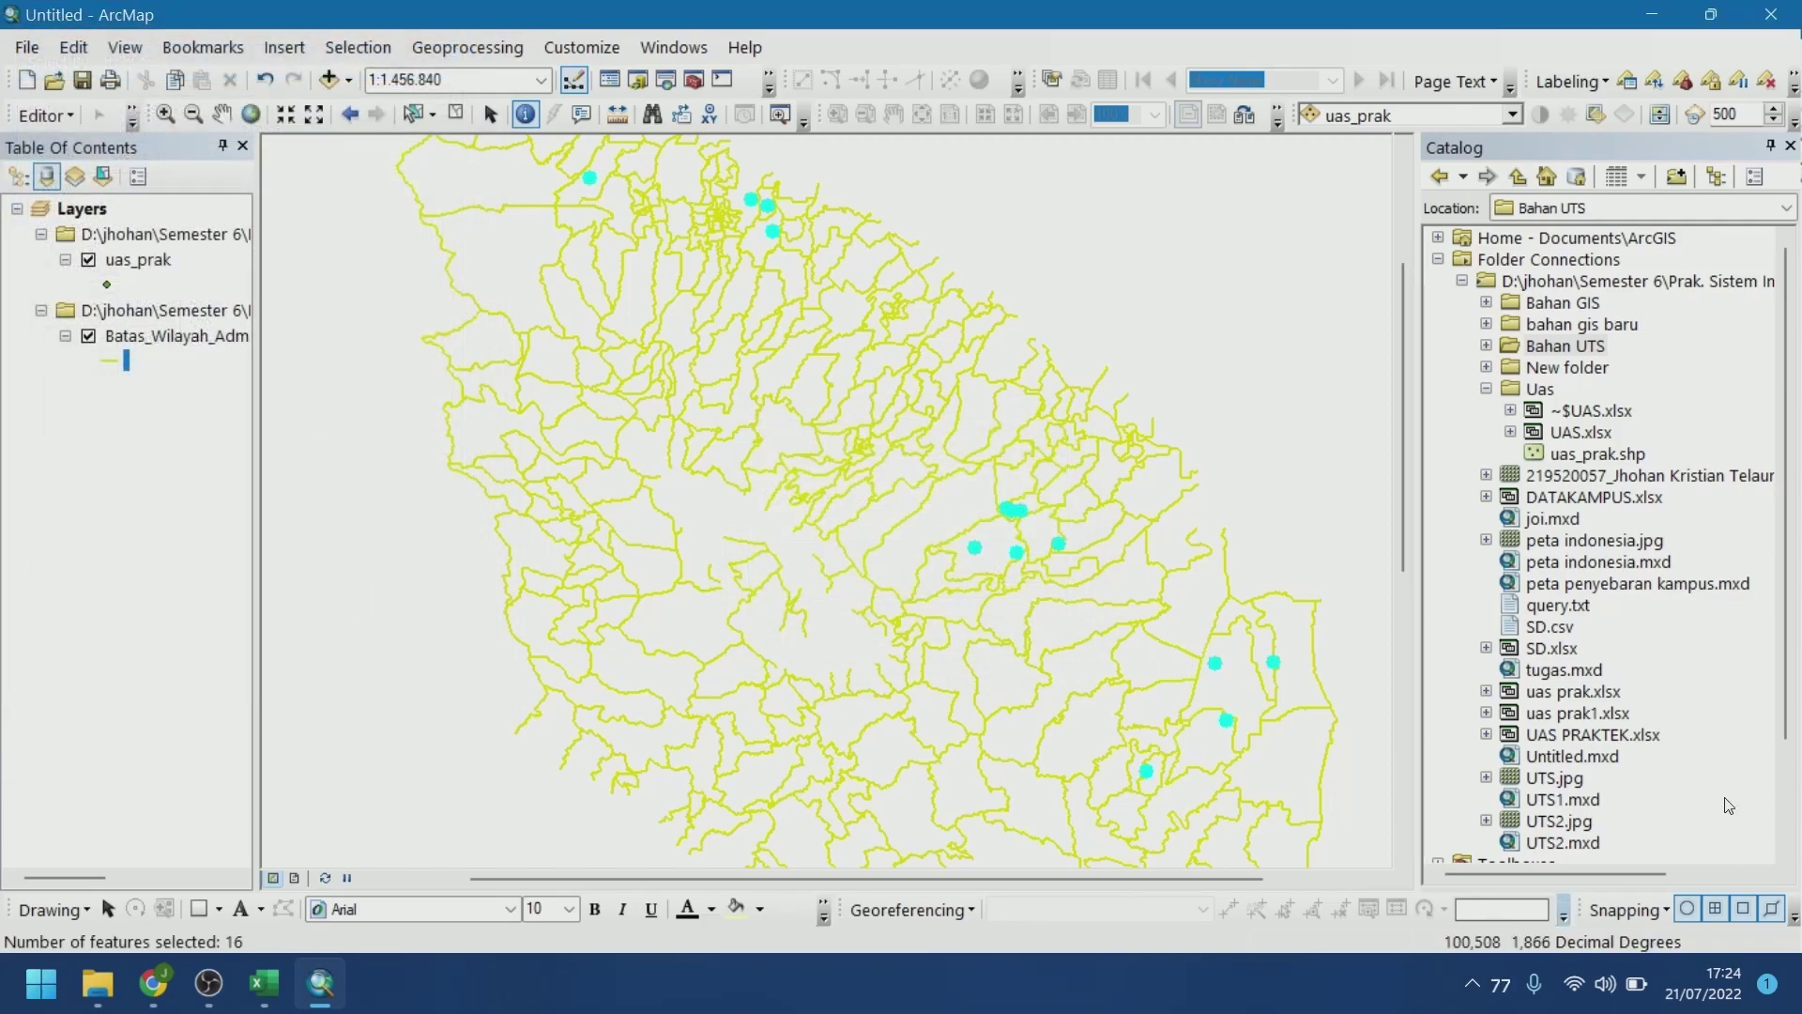
drag(1008, 878, 1065, 877)
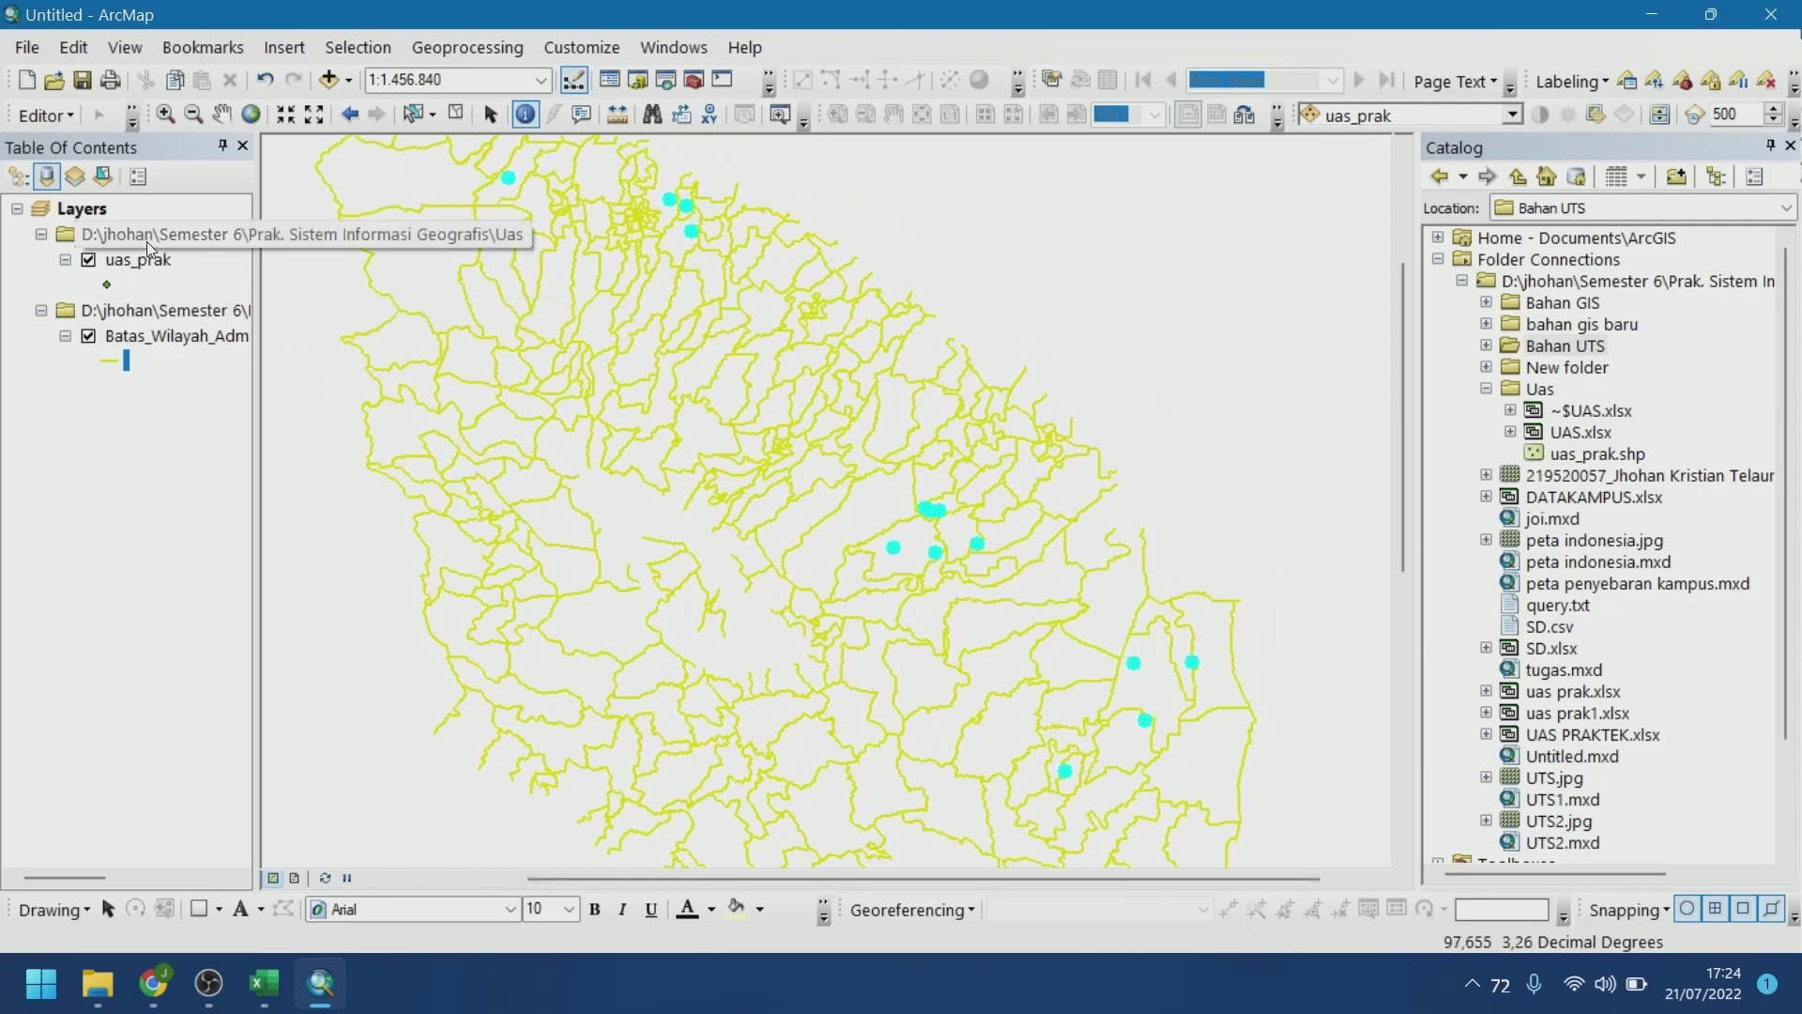
right_click(104, 239)
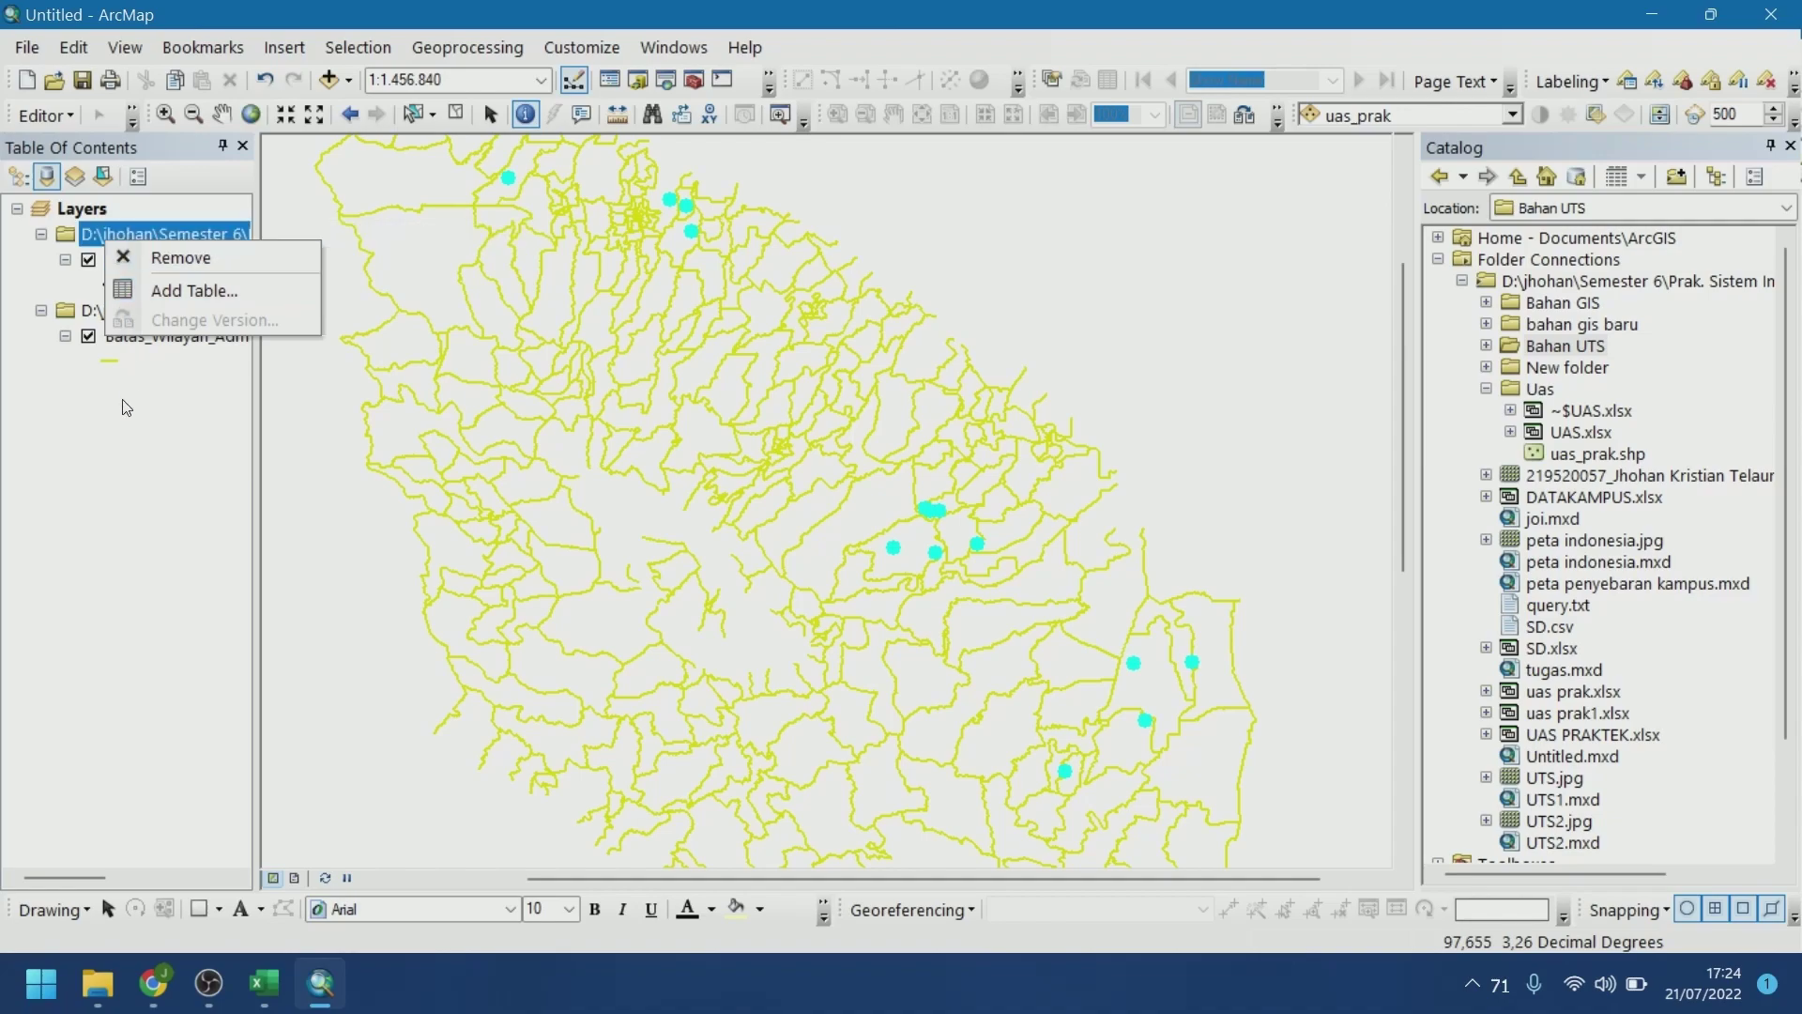
key(Escape)
right_click(125, 244)
click(161, 290)
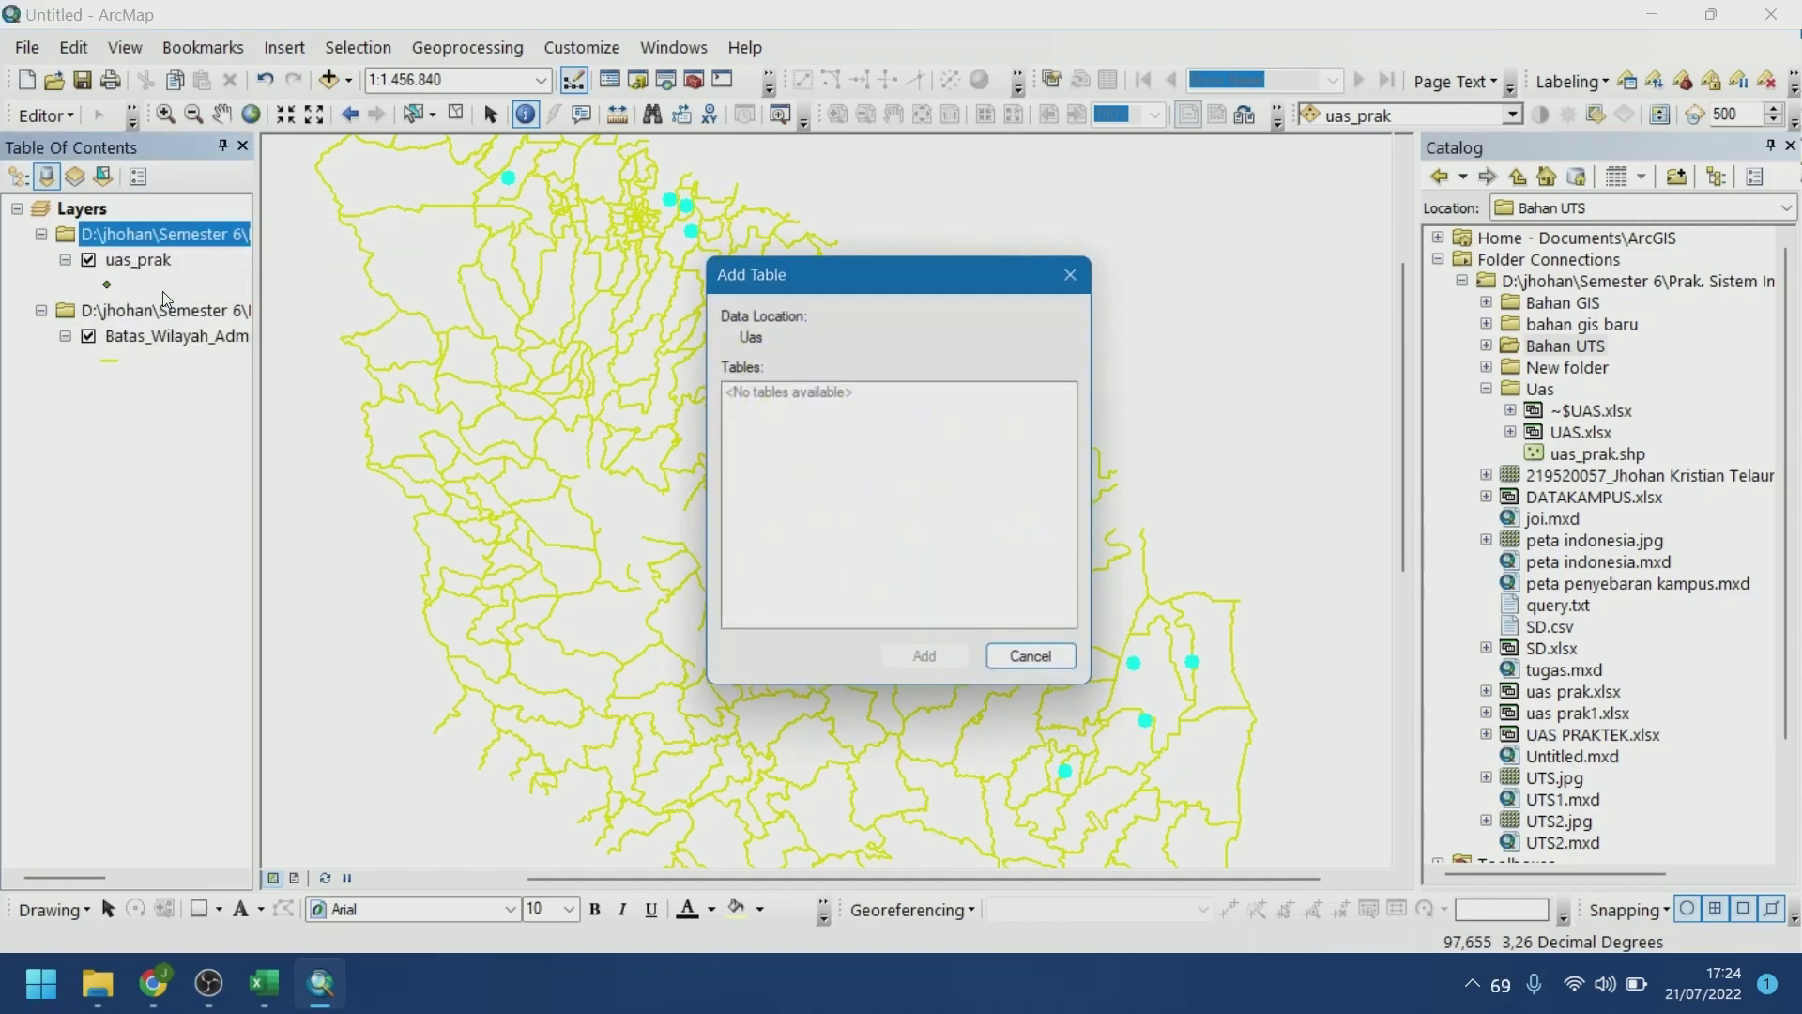
click(1077, 273)
Open the uas_prak attribute table, check the Penjualan values of the selected records, and close the table
right_click(127, 263)
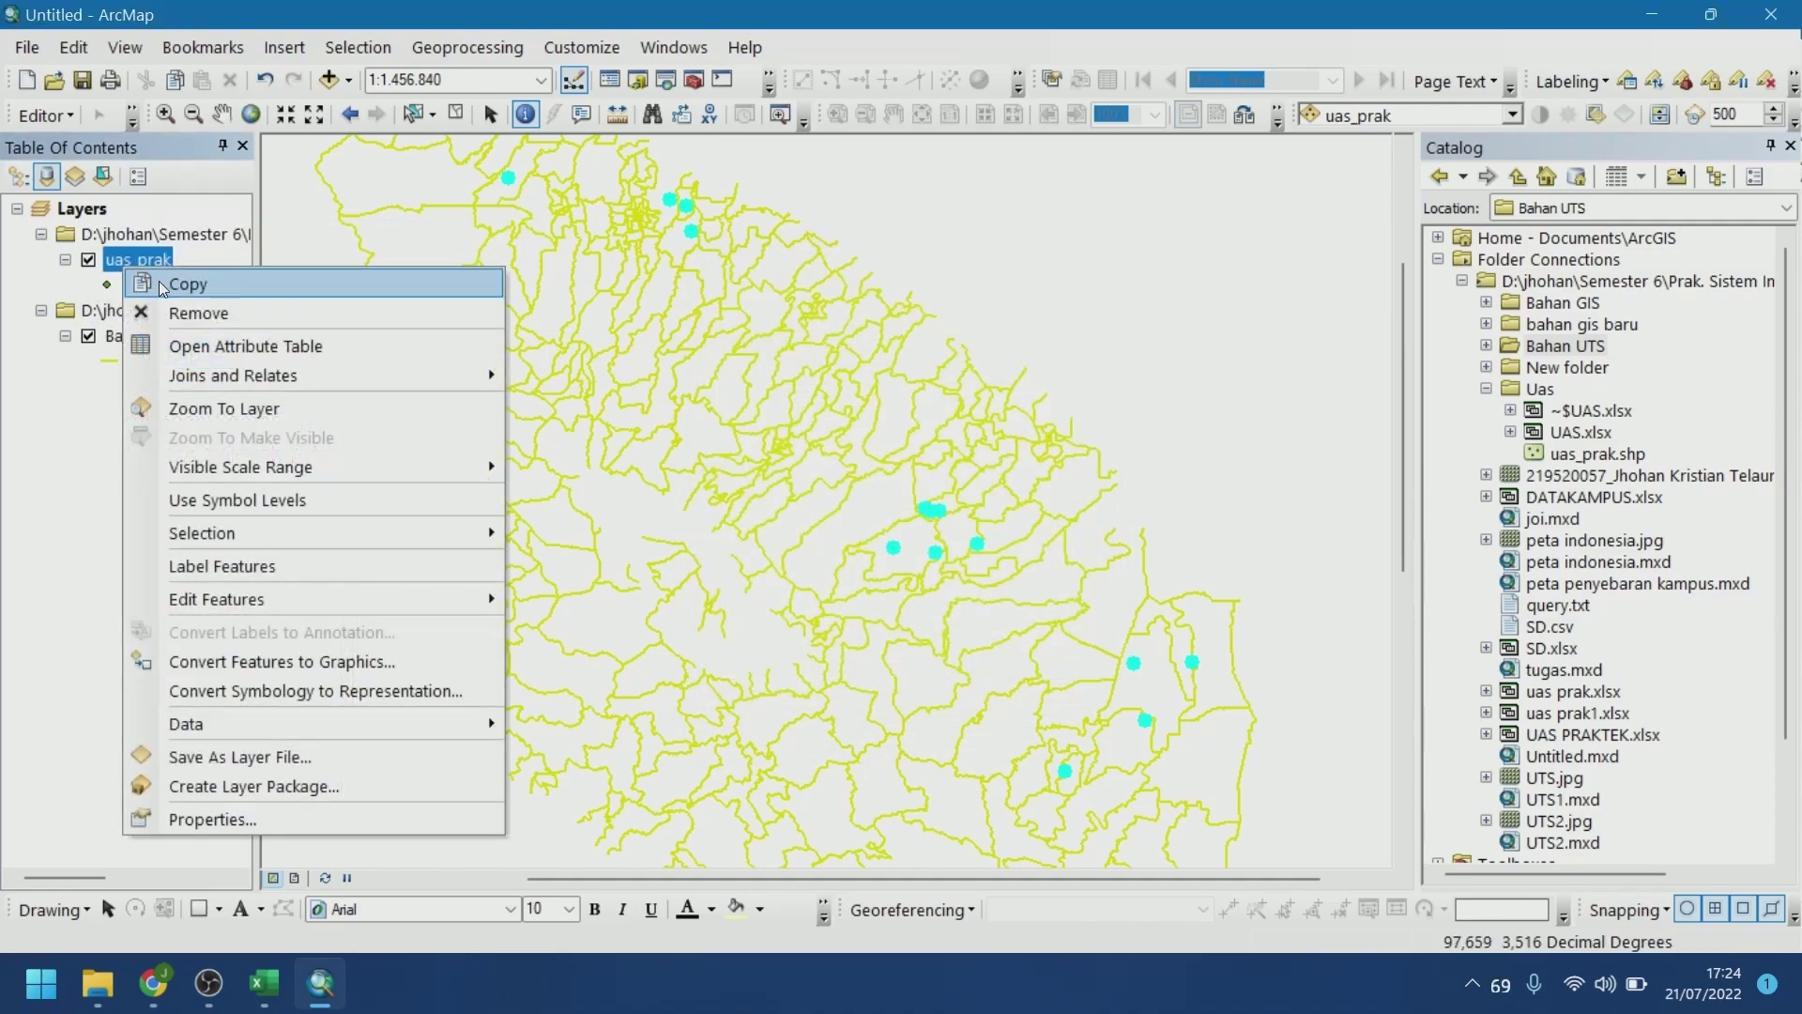
click(206, 348)
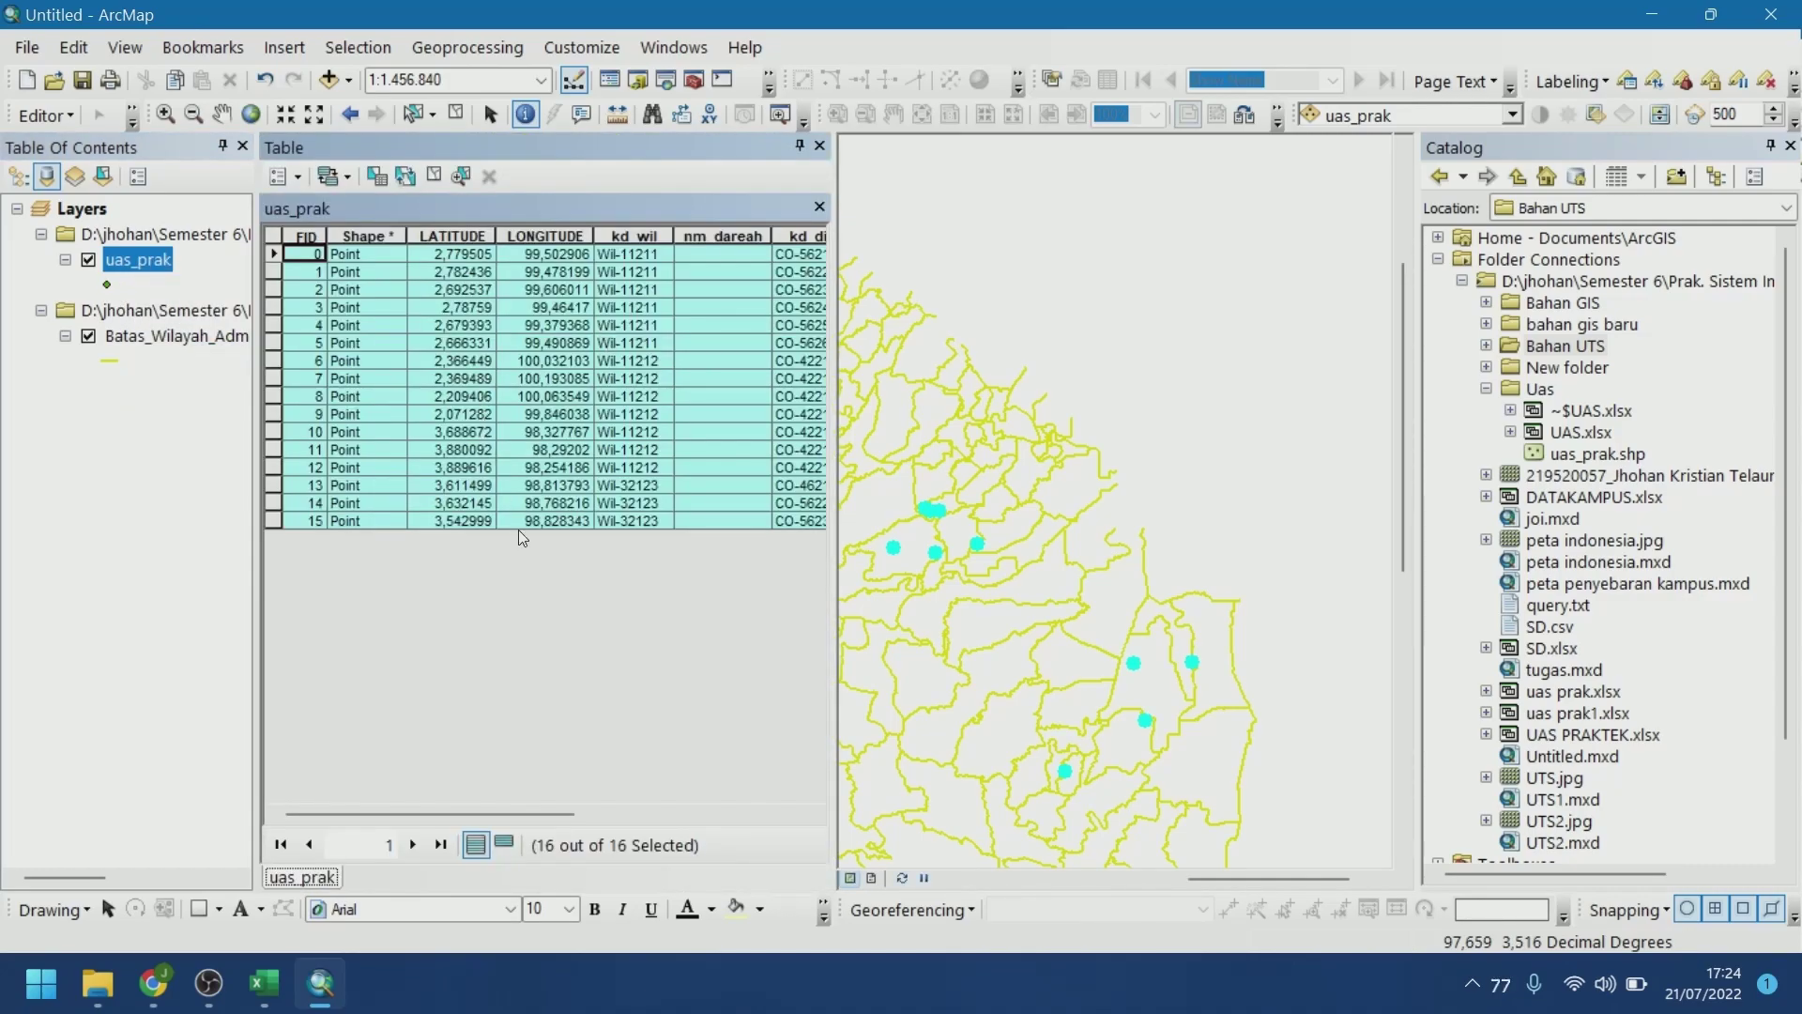
drag(479, 814, 713, 813)
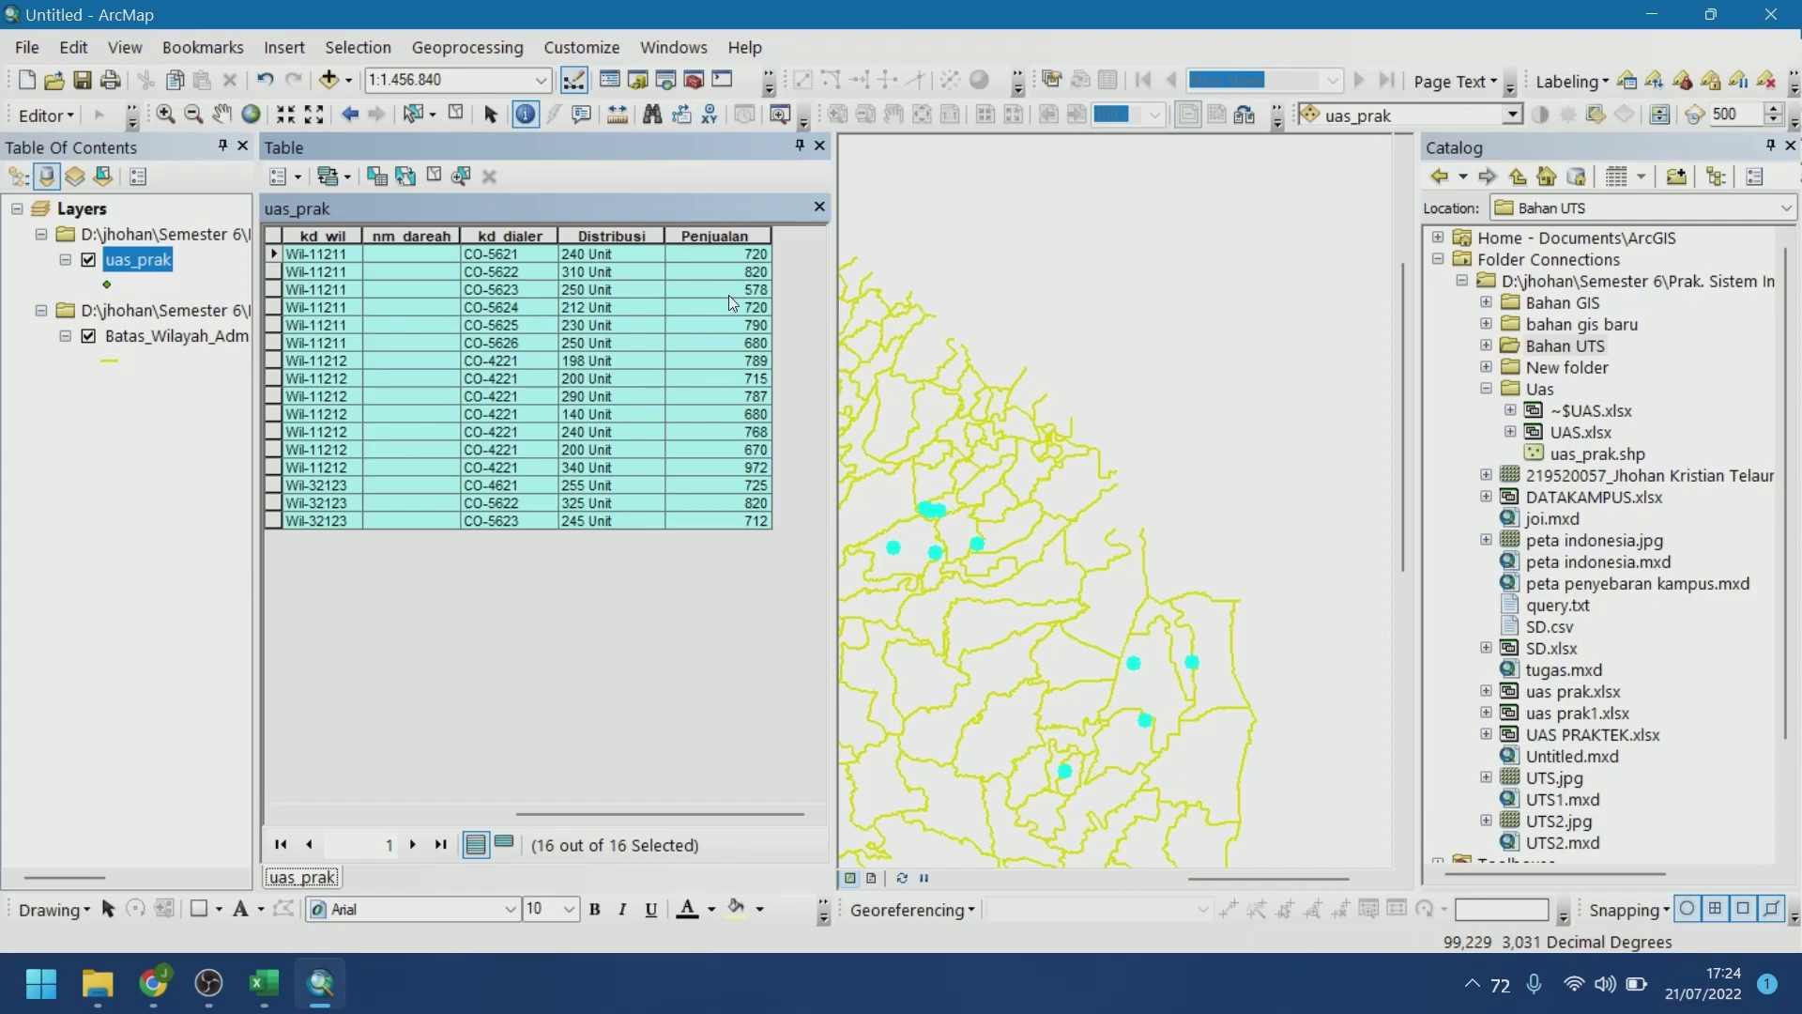
click(819, 146)
Clear the selected features and switch to the exam document in Chrome to read question d
click(359, 48)
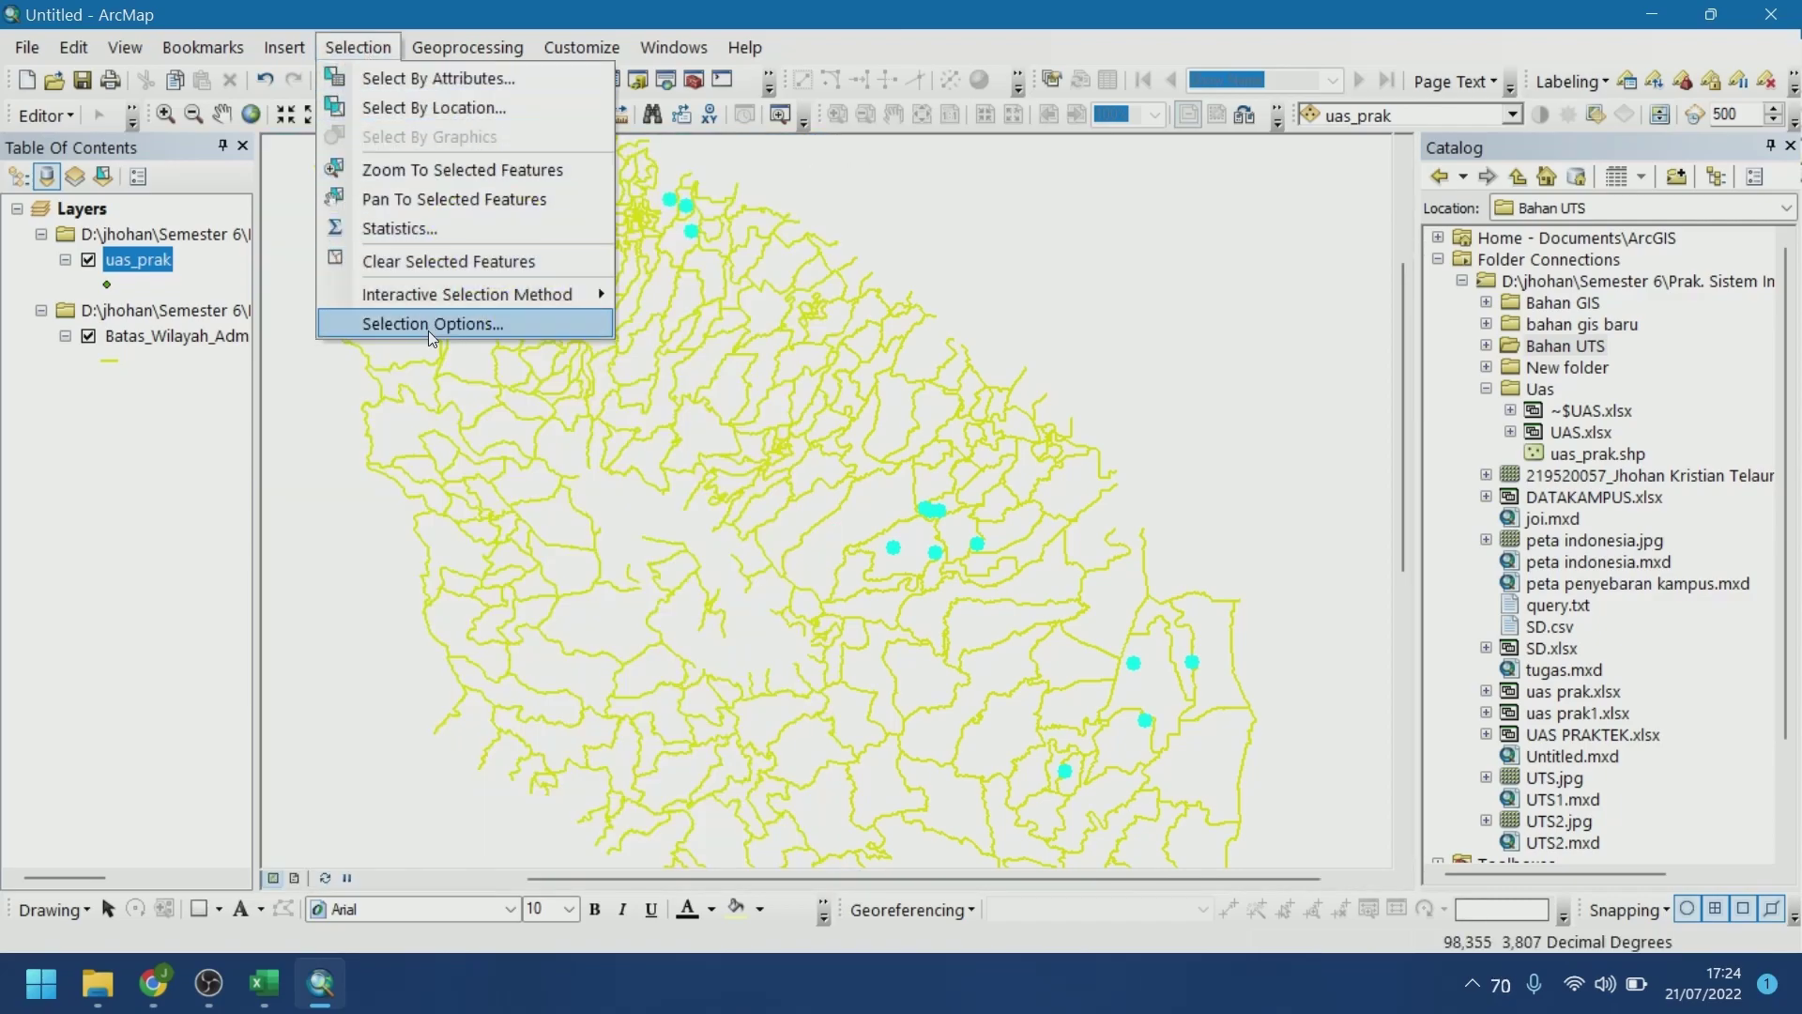
click(434, 262)
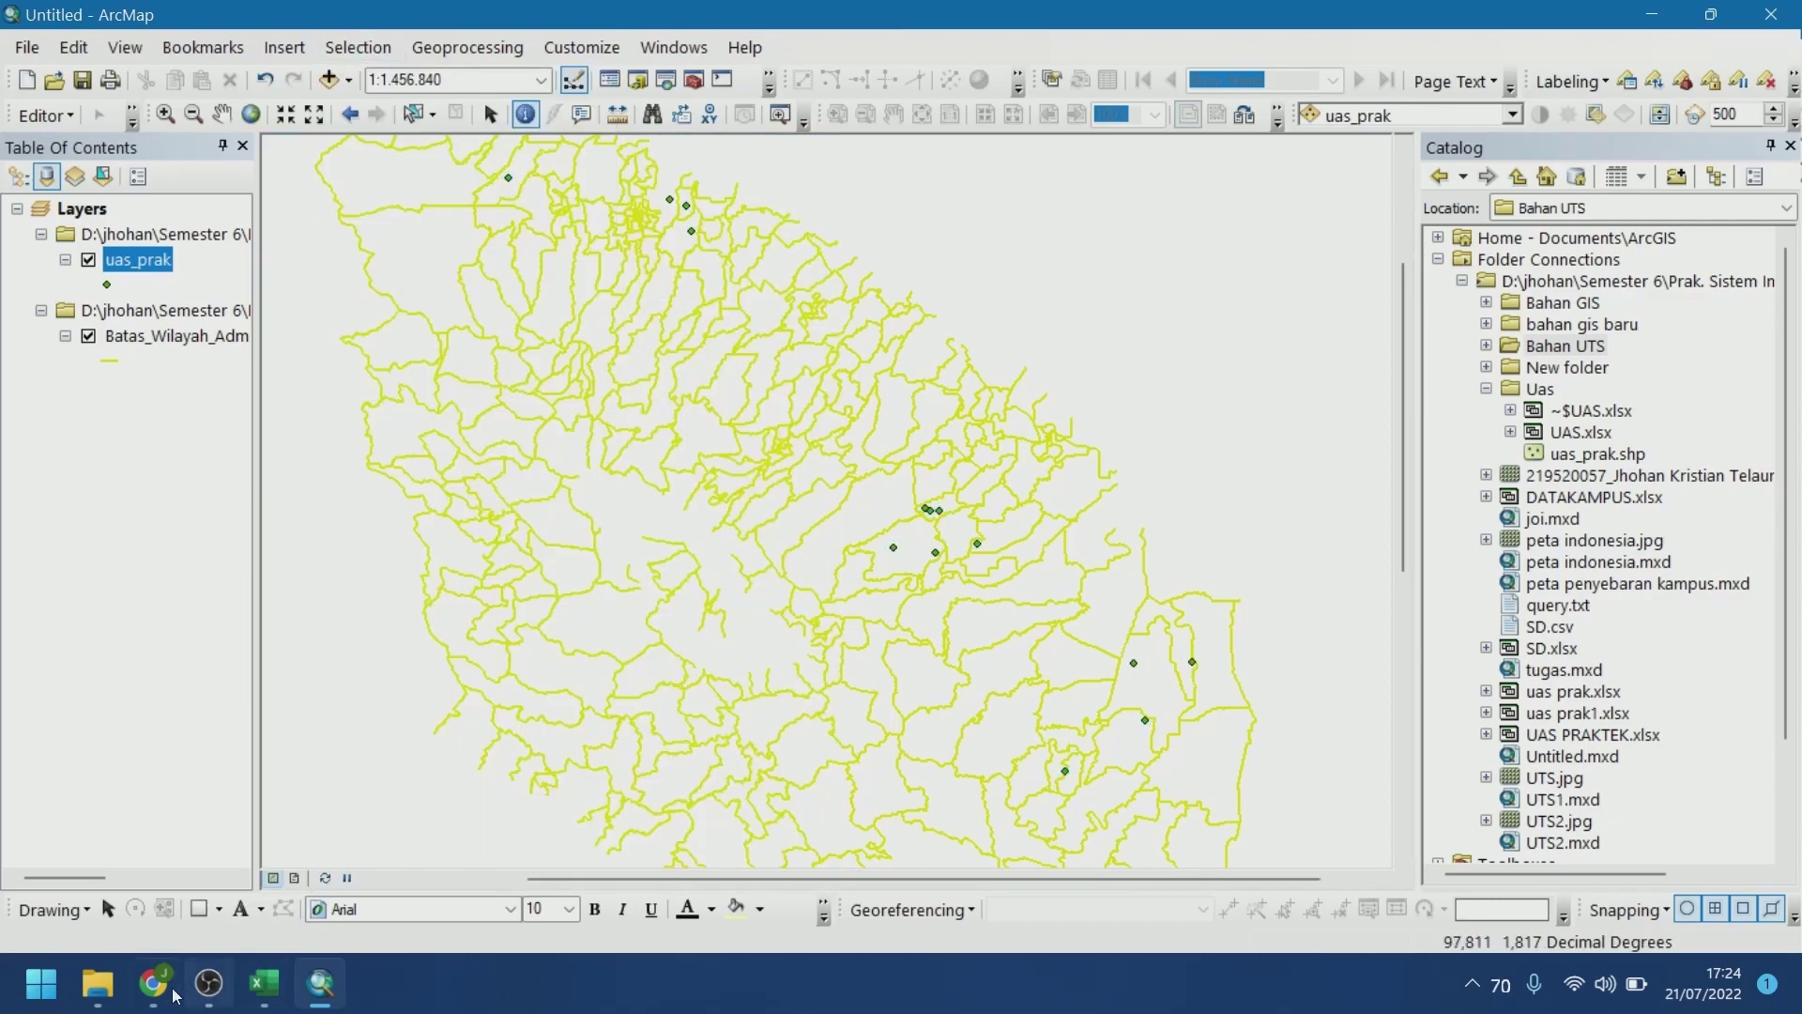
click(169, 987)
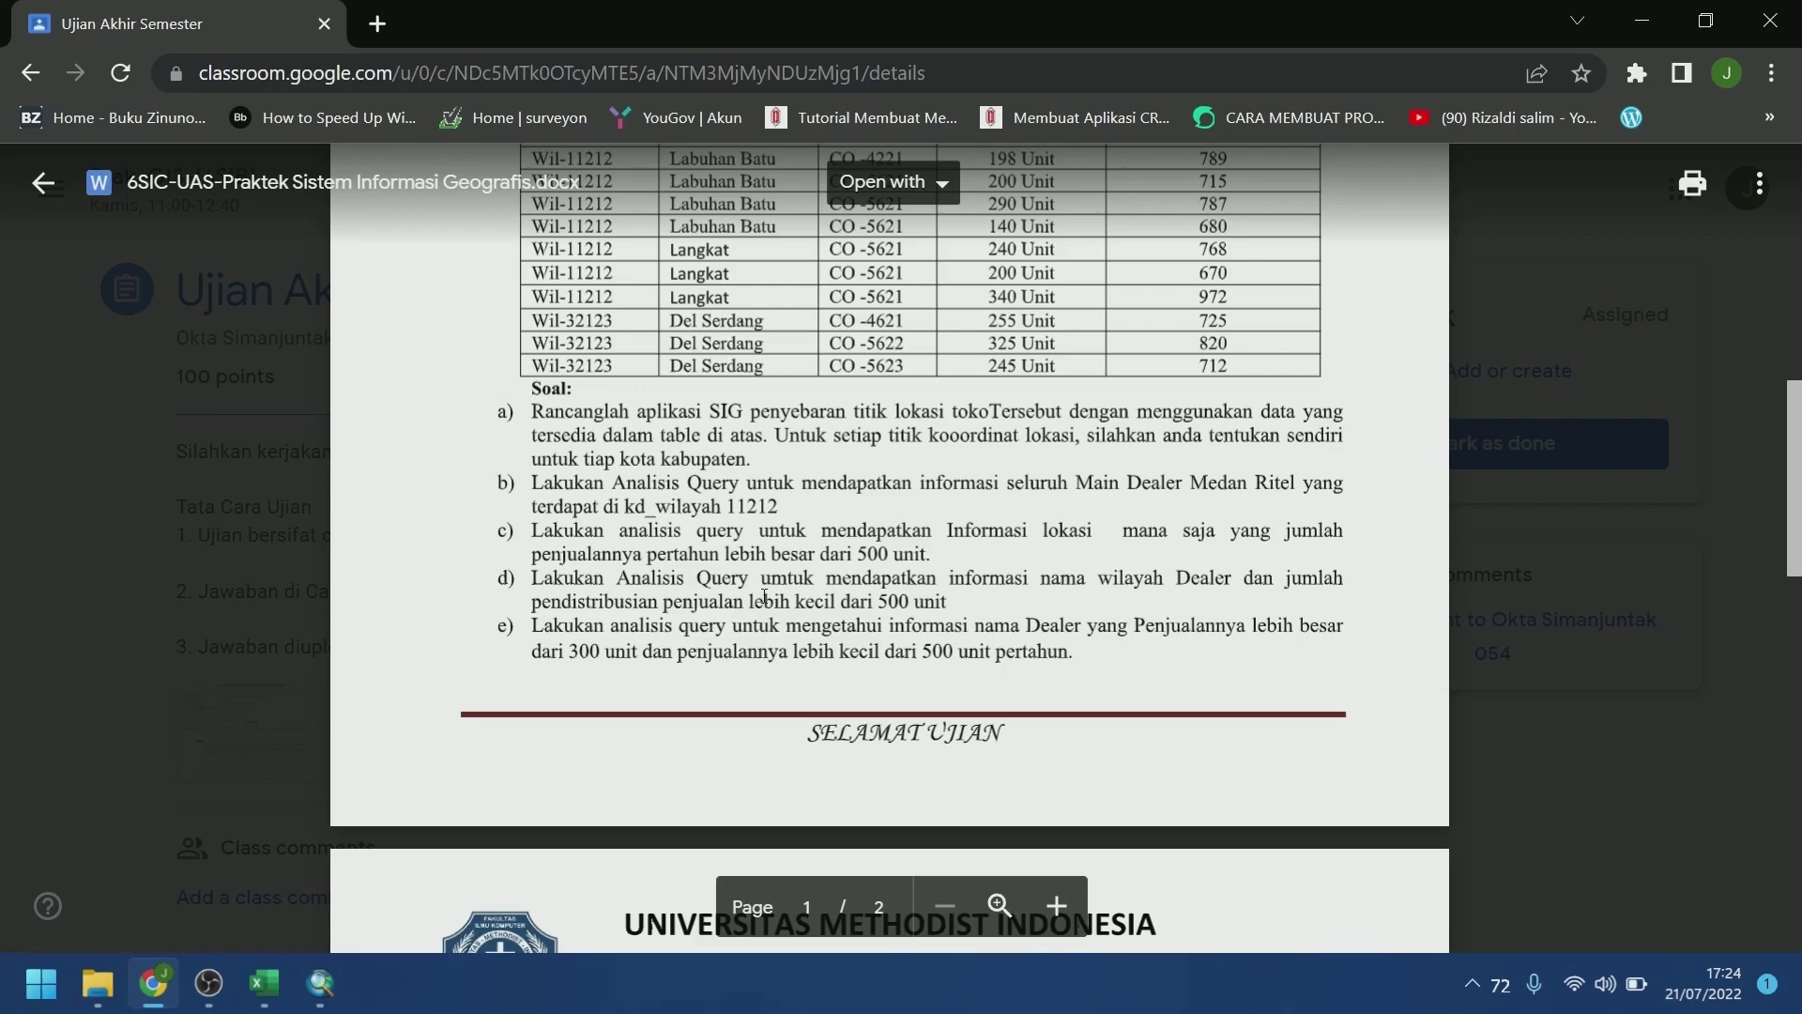
Switch to ArcMap, change the expression to "Penjualan_" <= 500, verify it, and run the selection on uas_prak
click(326, 992)
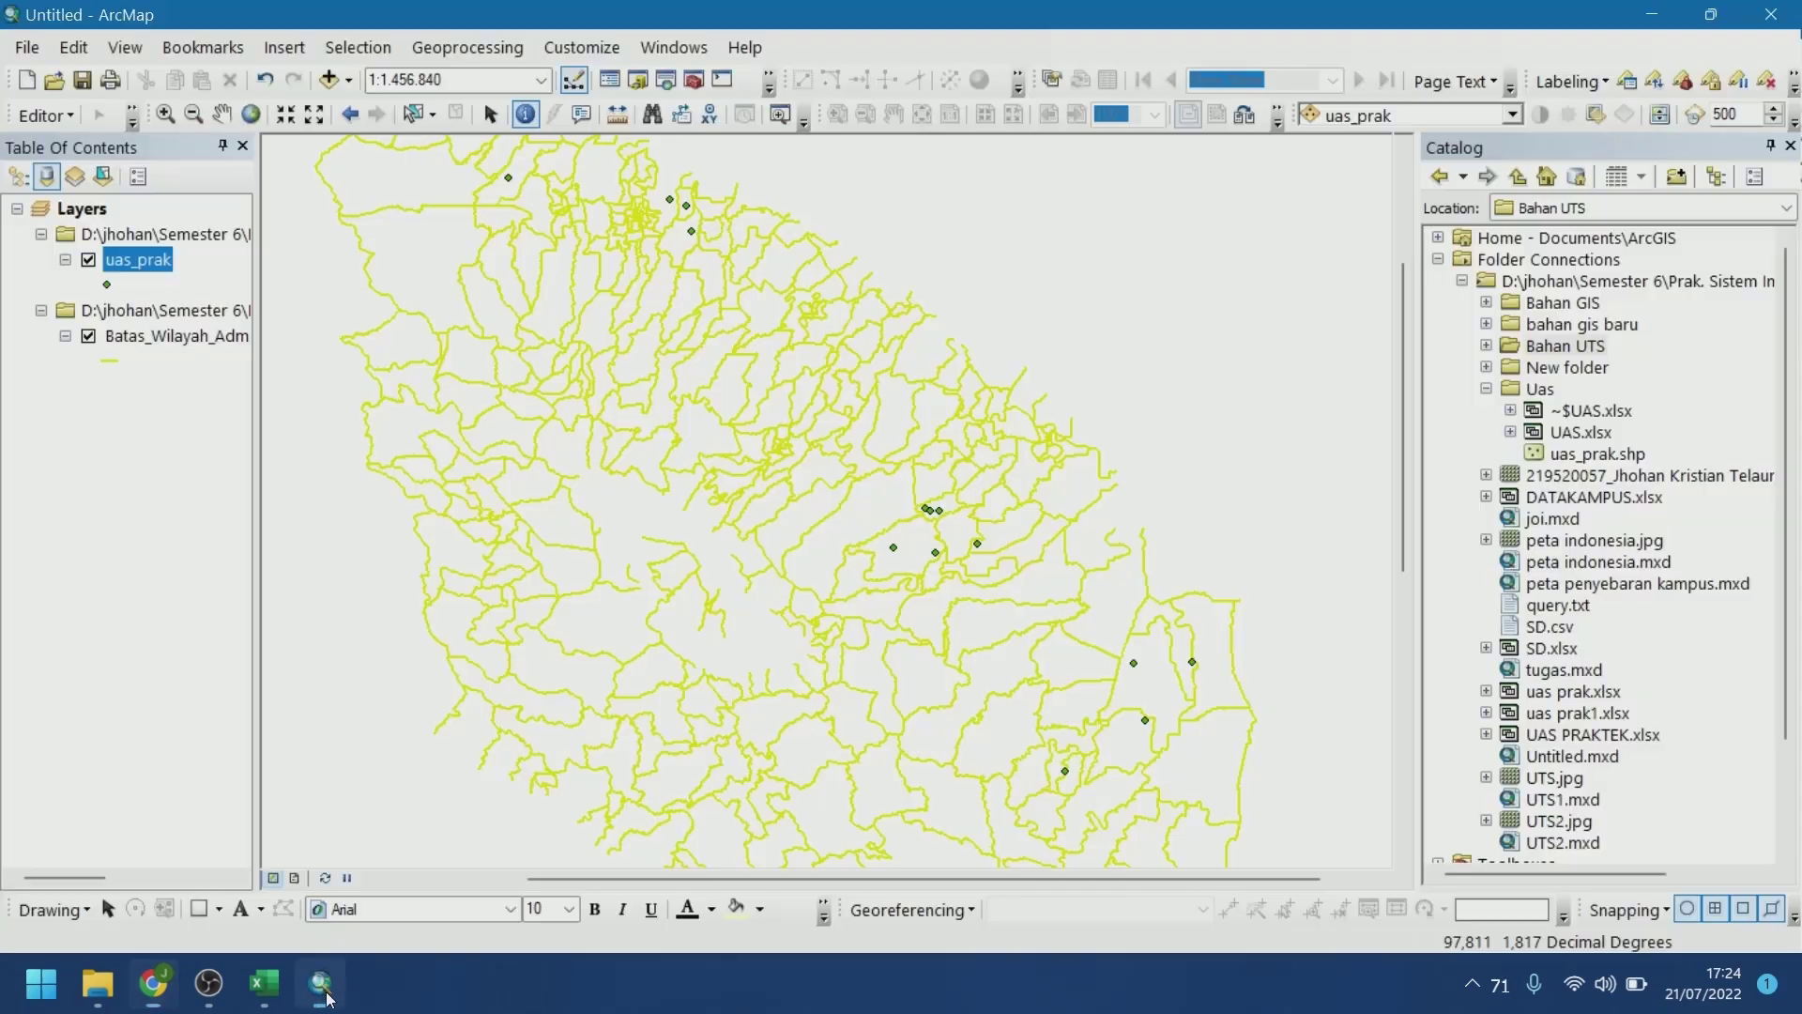
click(355, 48)
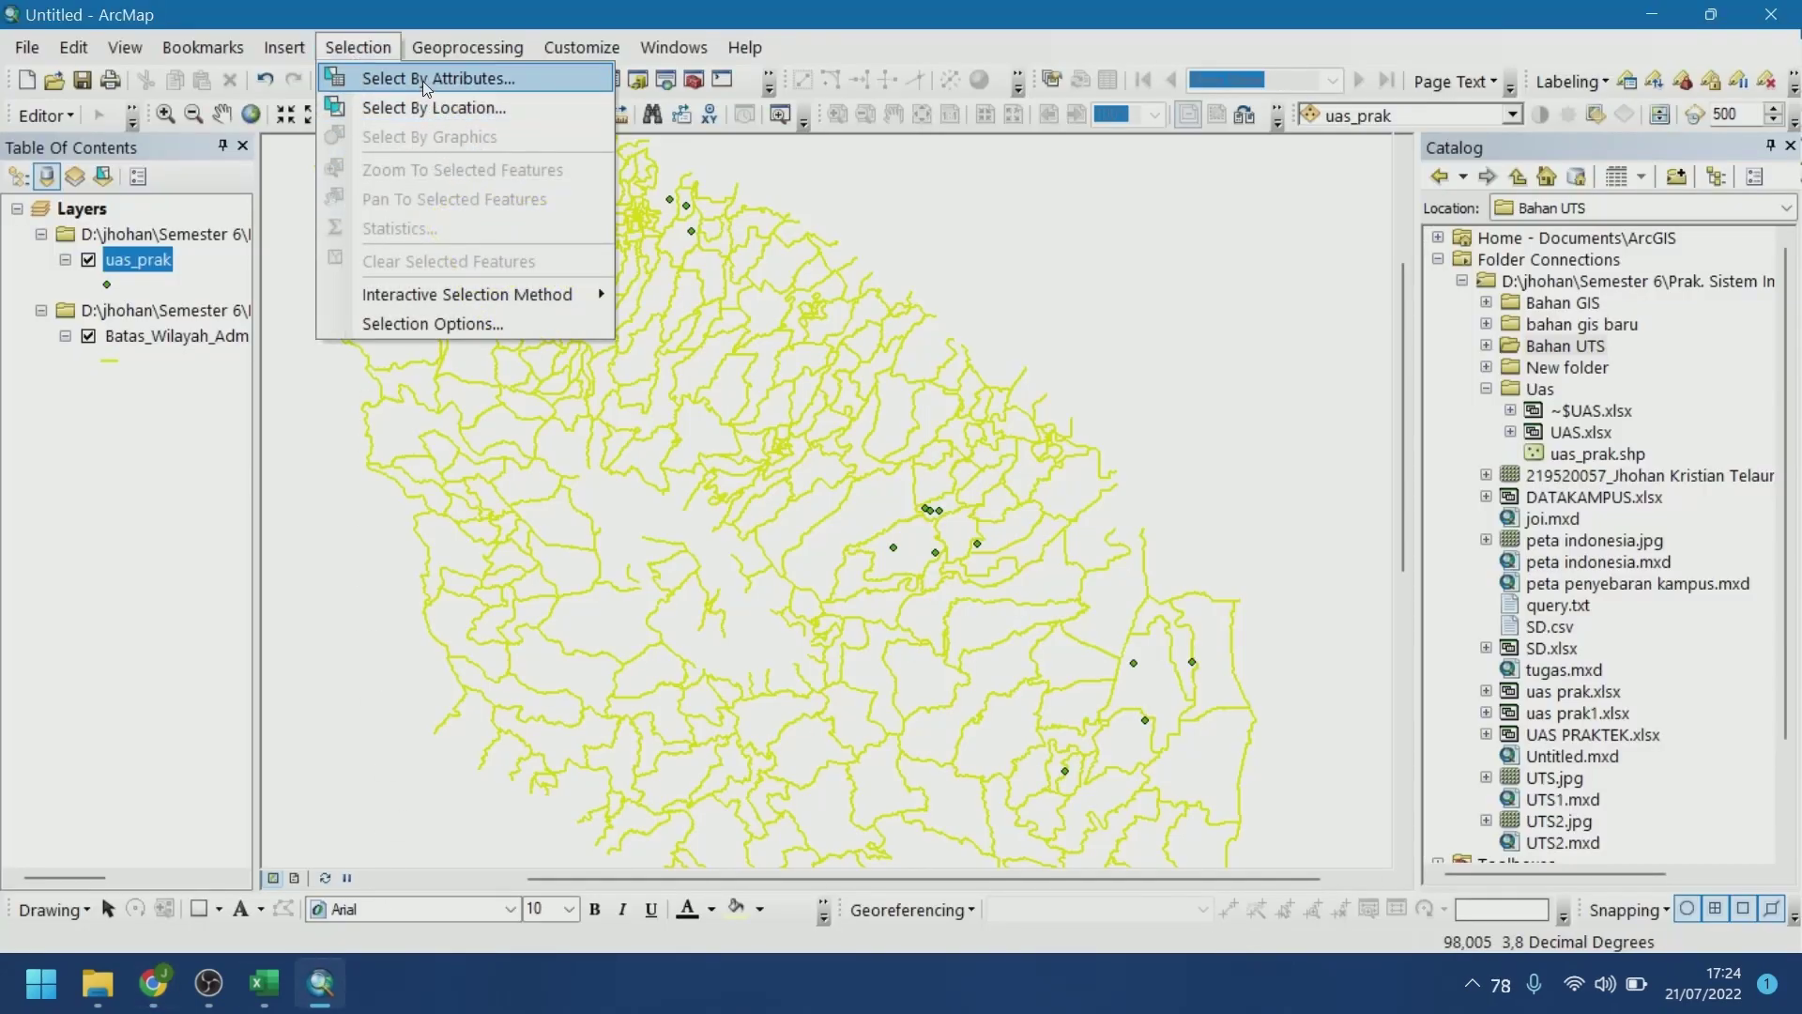
click(422, 80)
click(145, 505)
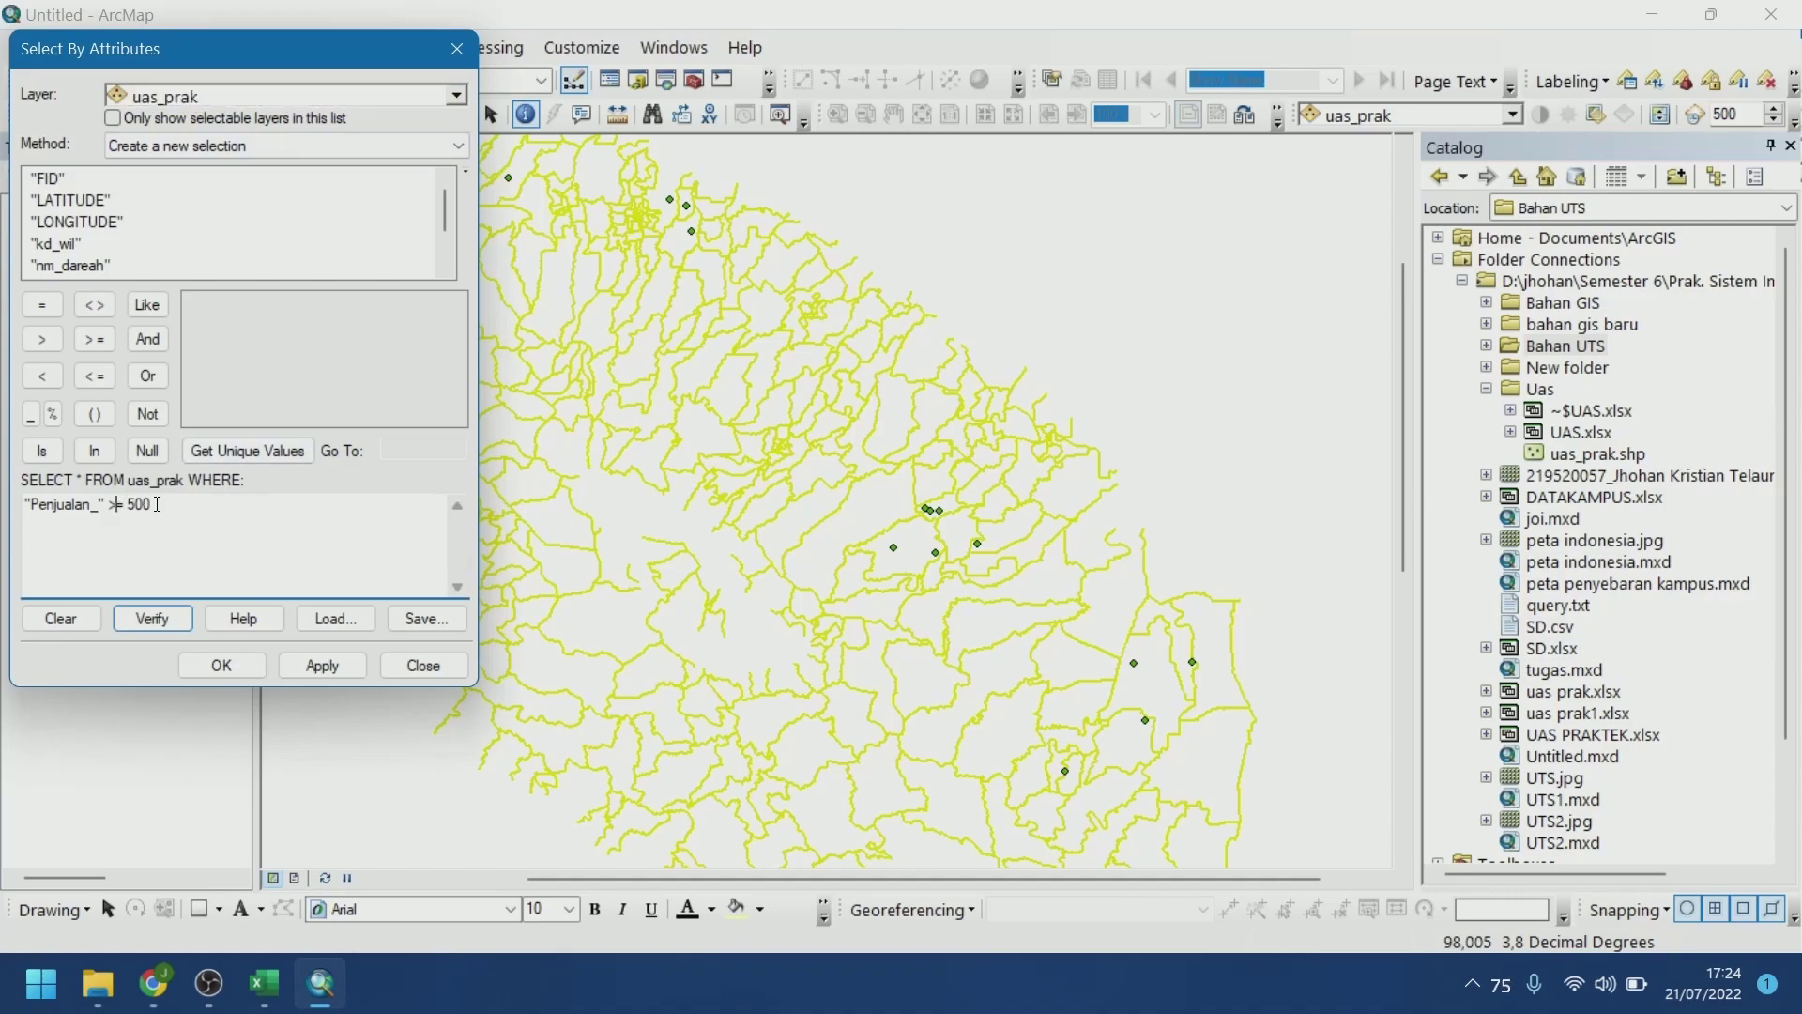
key(BackSpace)
text(<)
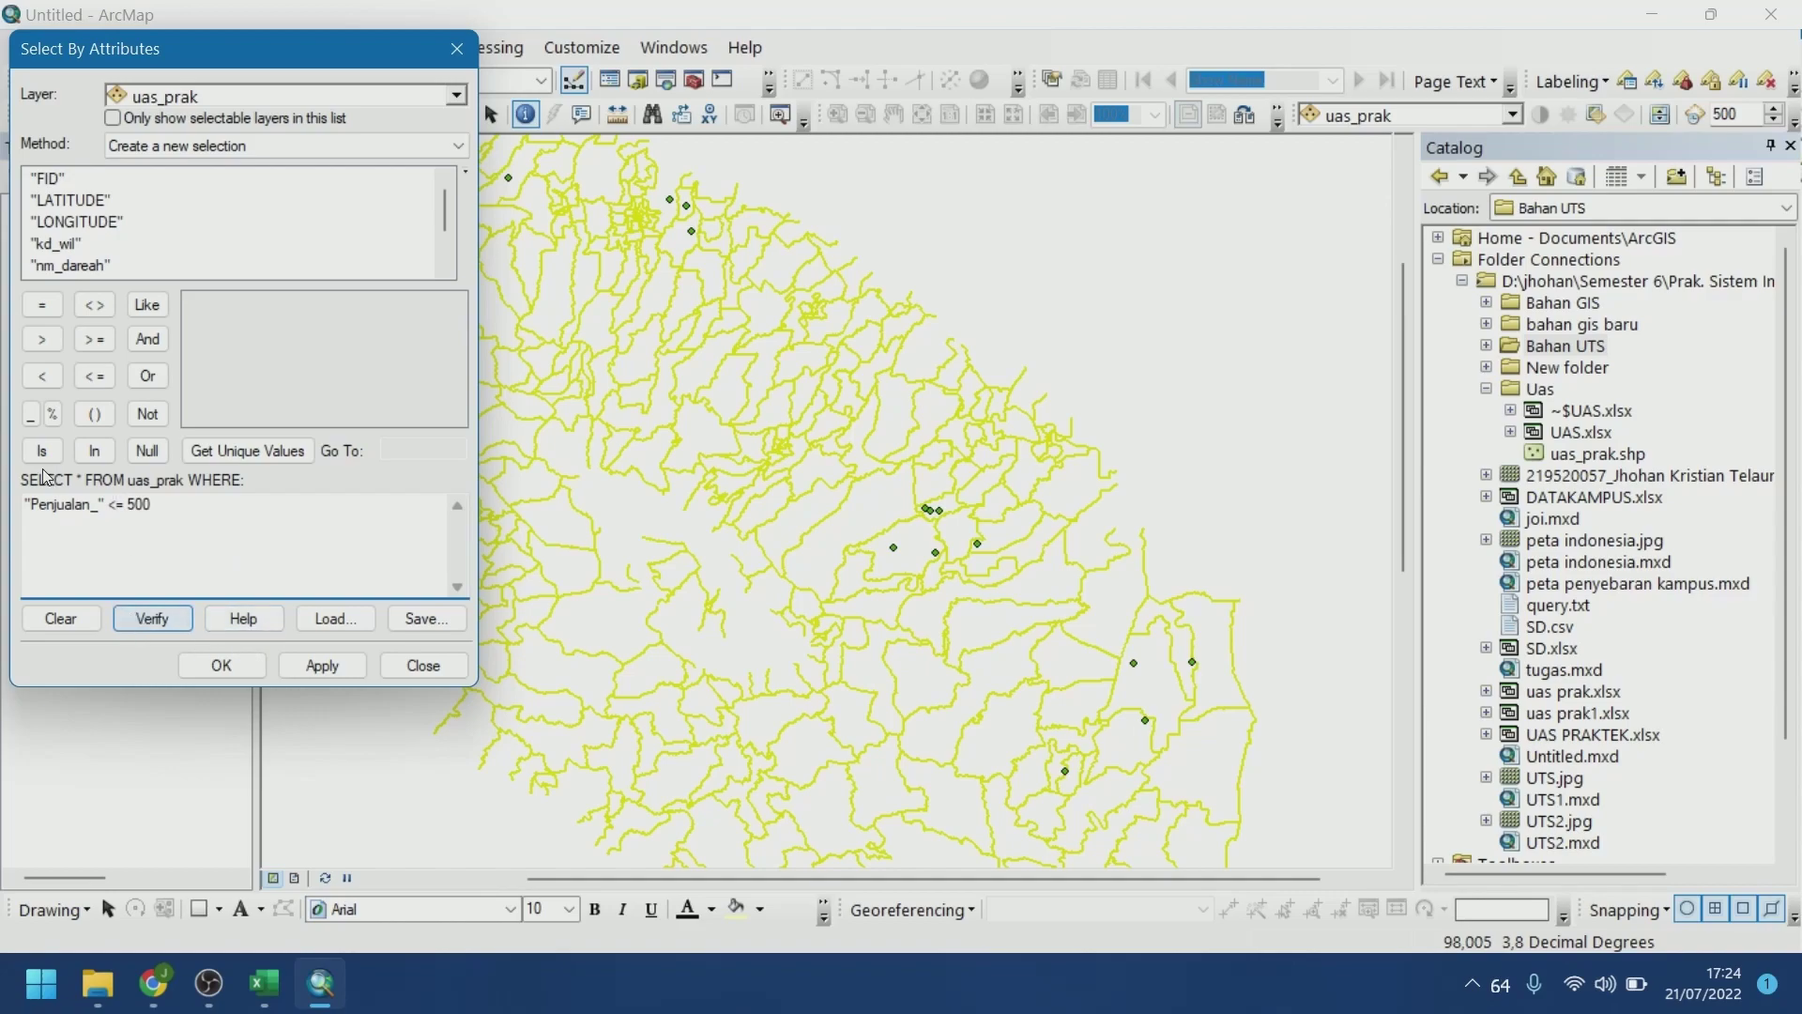
click(172, 619)
click(1070, 579)
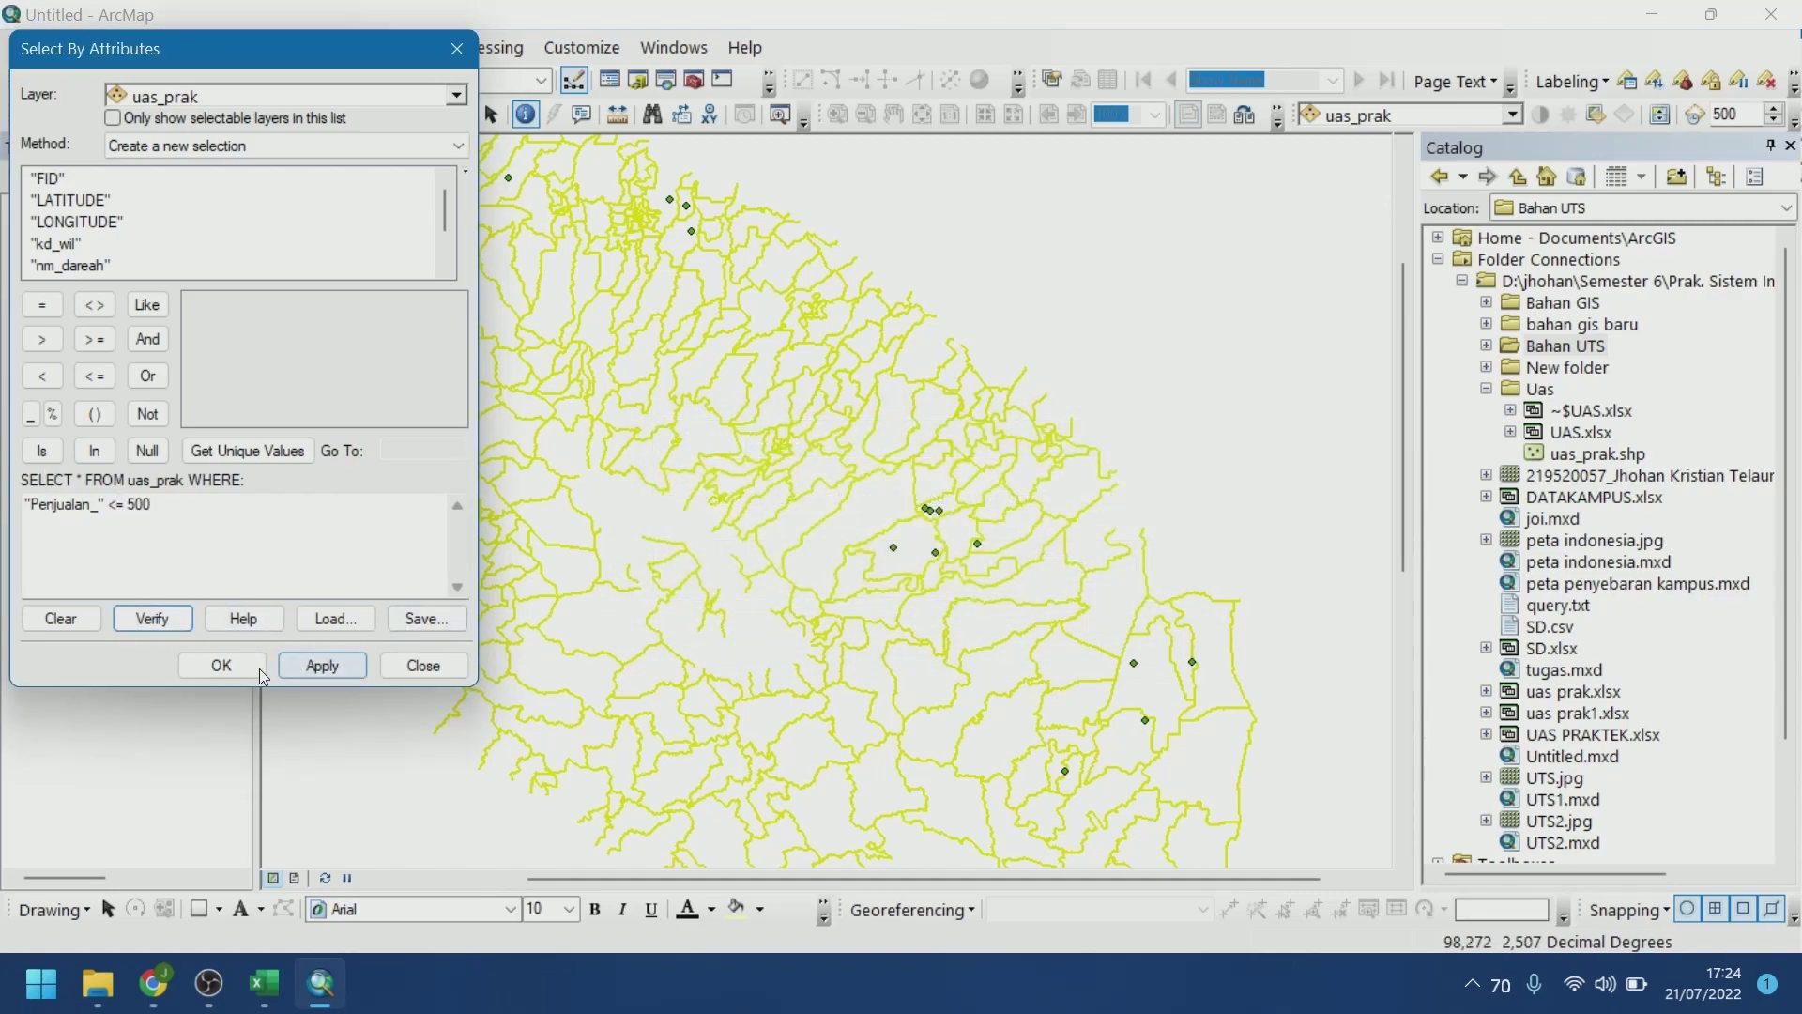
click(263, 669)
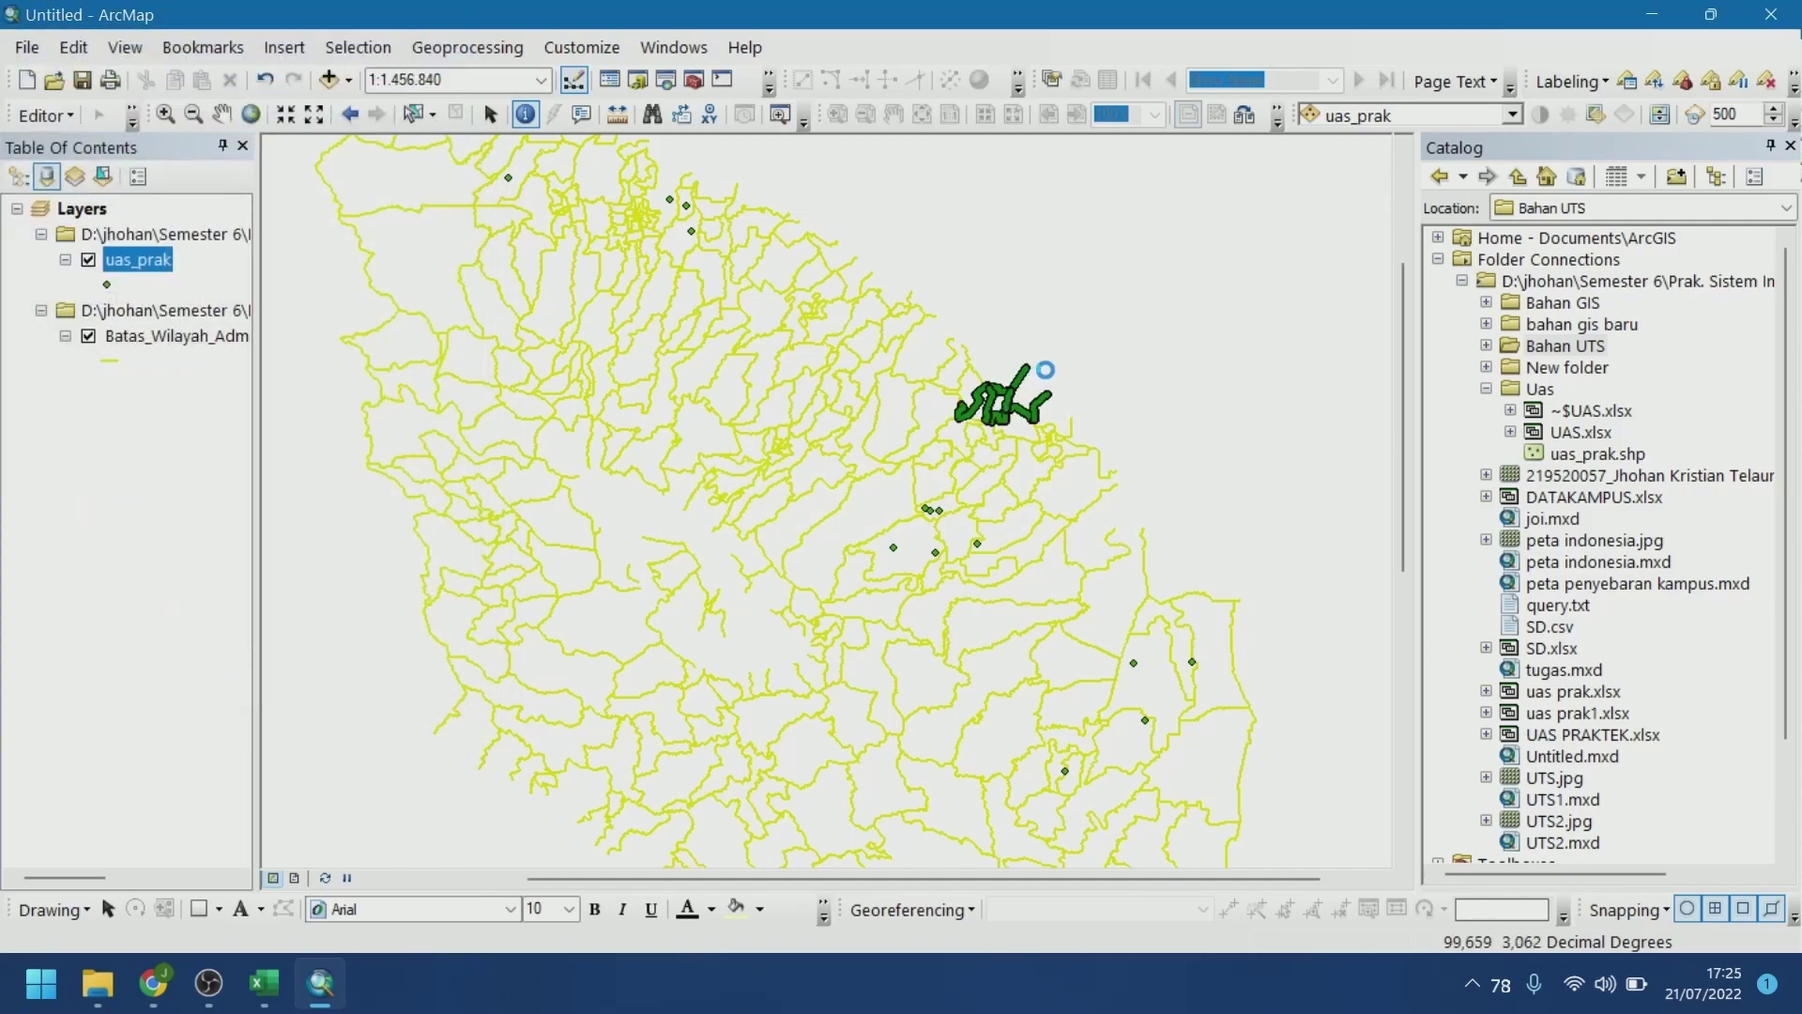
click(1624, 183)
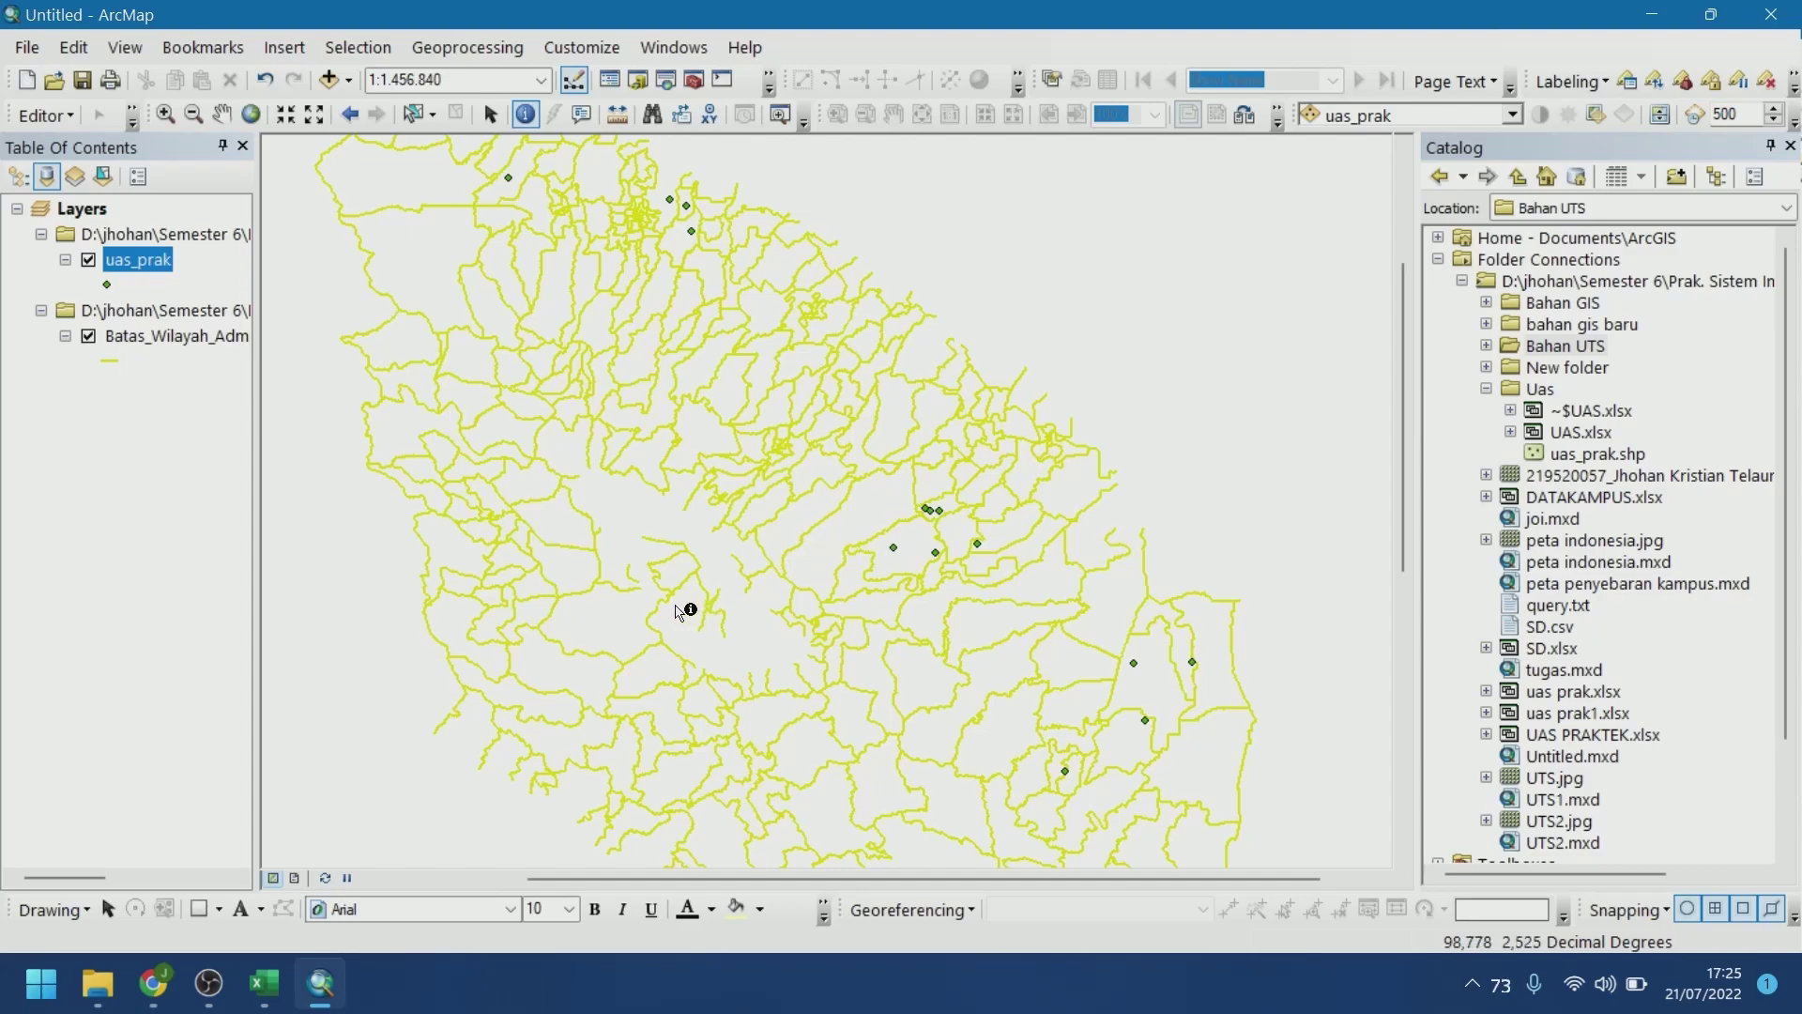
Switch to the exam document in Chrome and compare question d's distribution condition with the columns of the data table
click(153, 982)
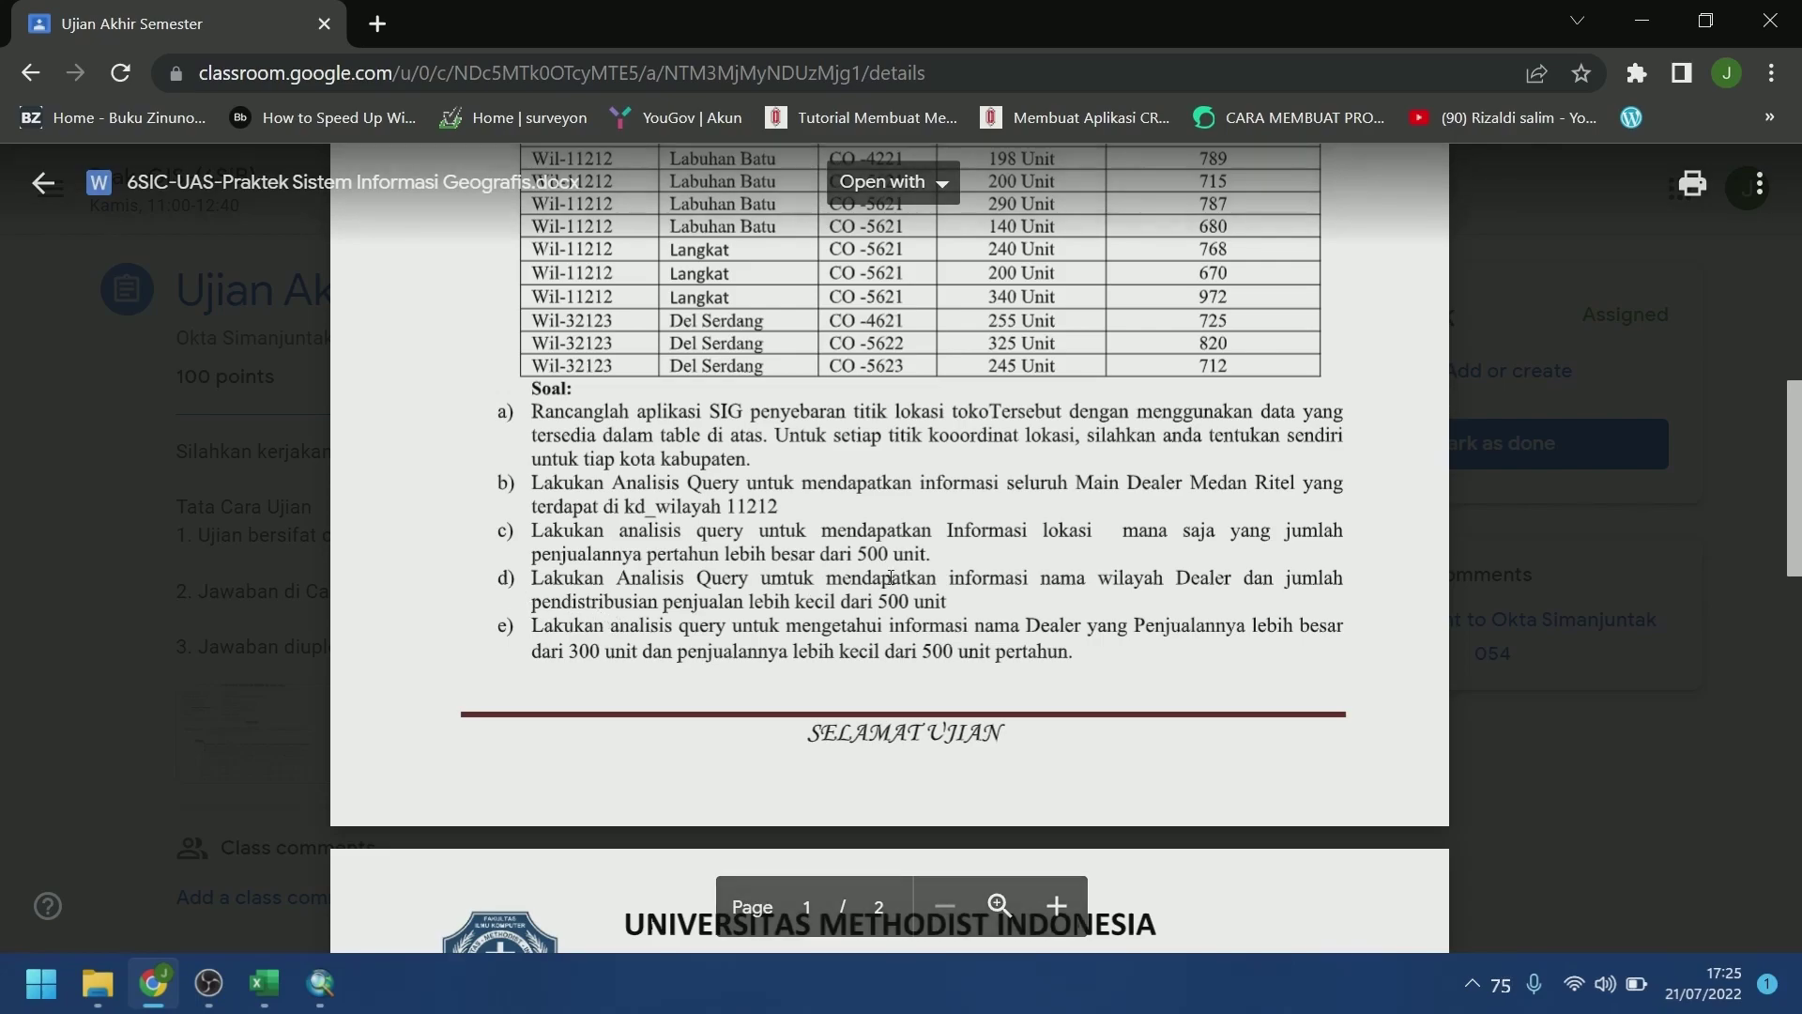
drag(1311, 581, 1127, 626)
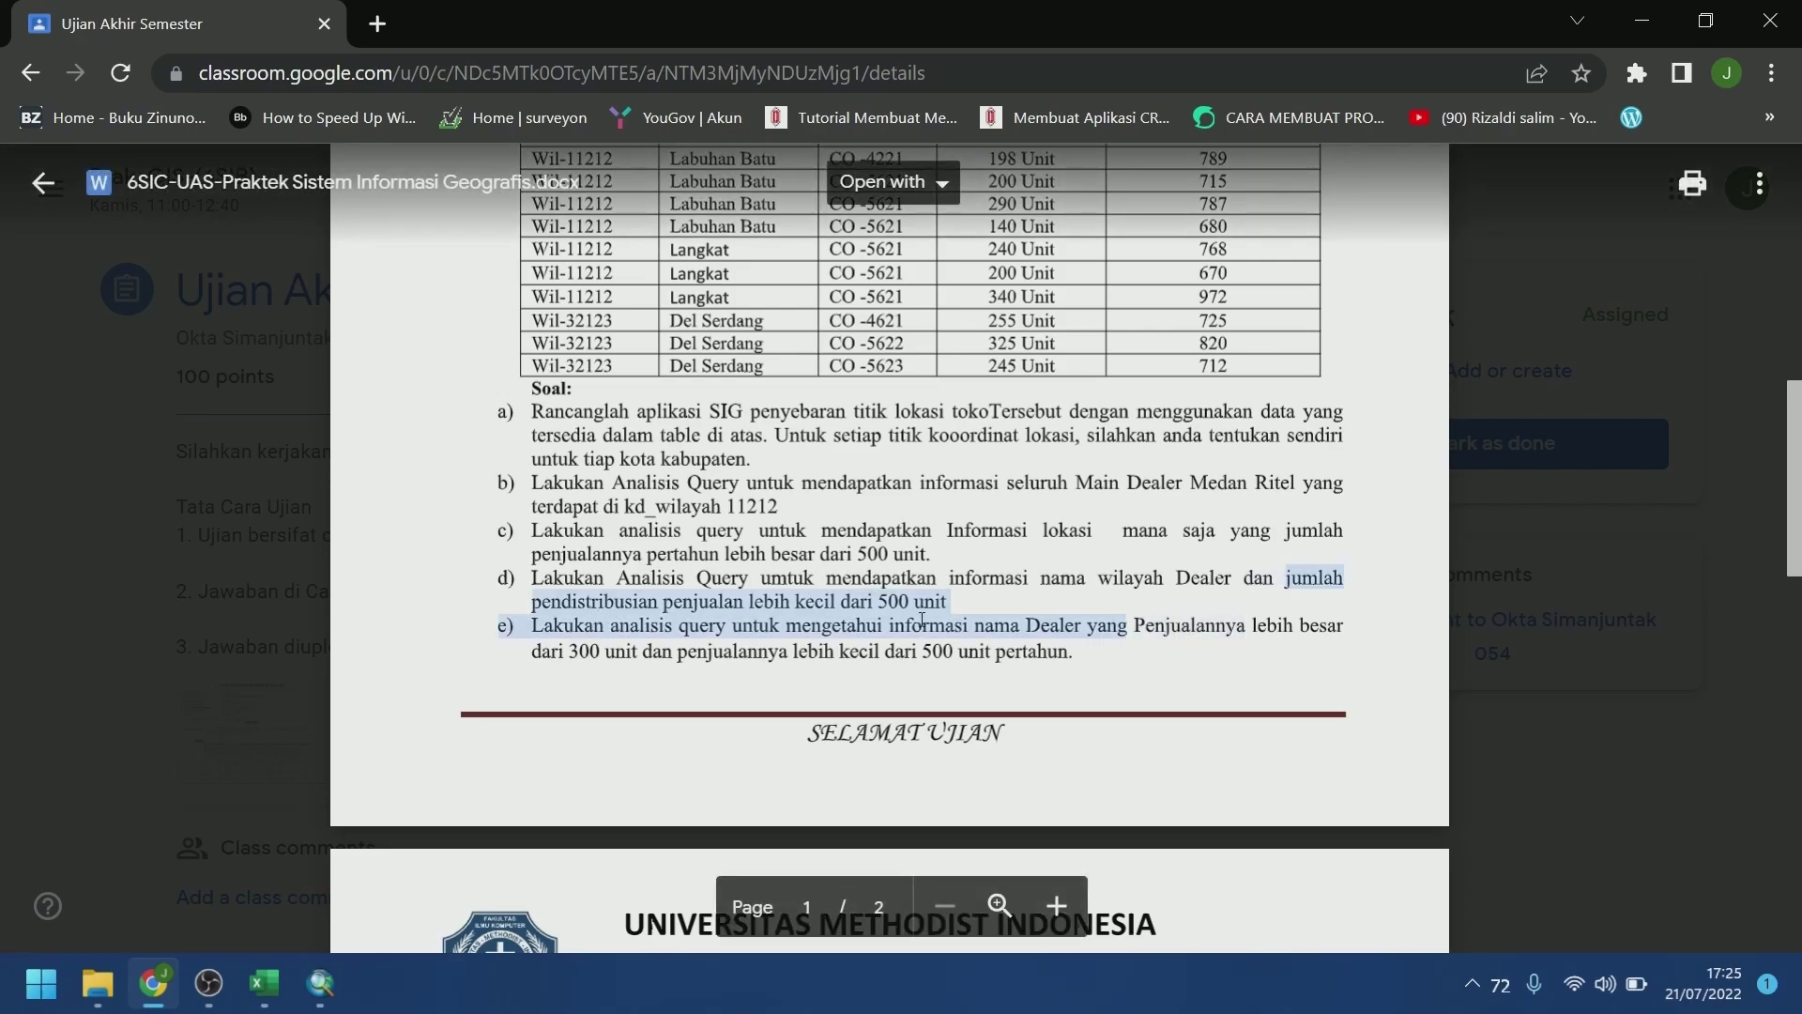
drag(749, 600, 861, 604)
click(690, 619)
scroll(1134, 438, up, 8)
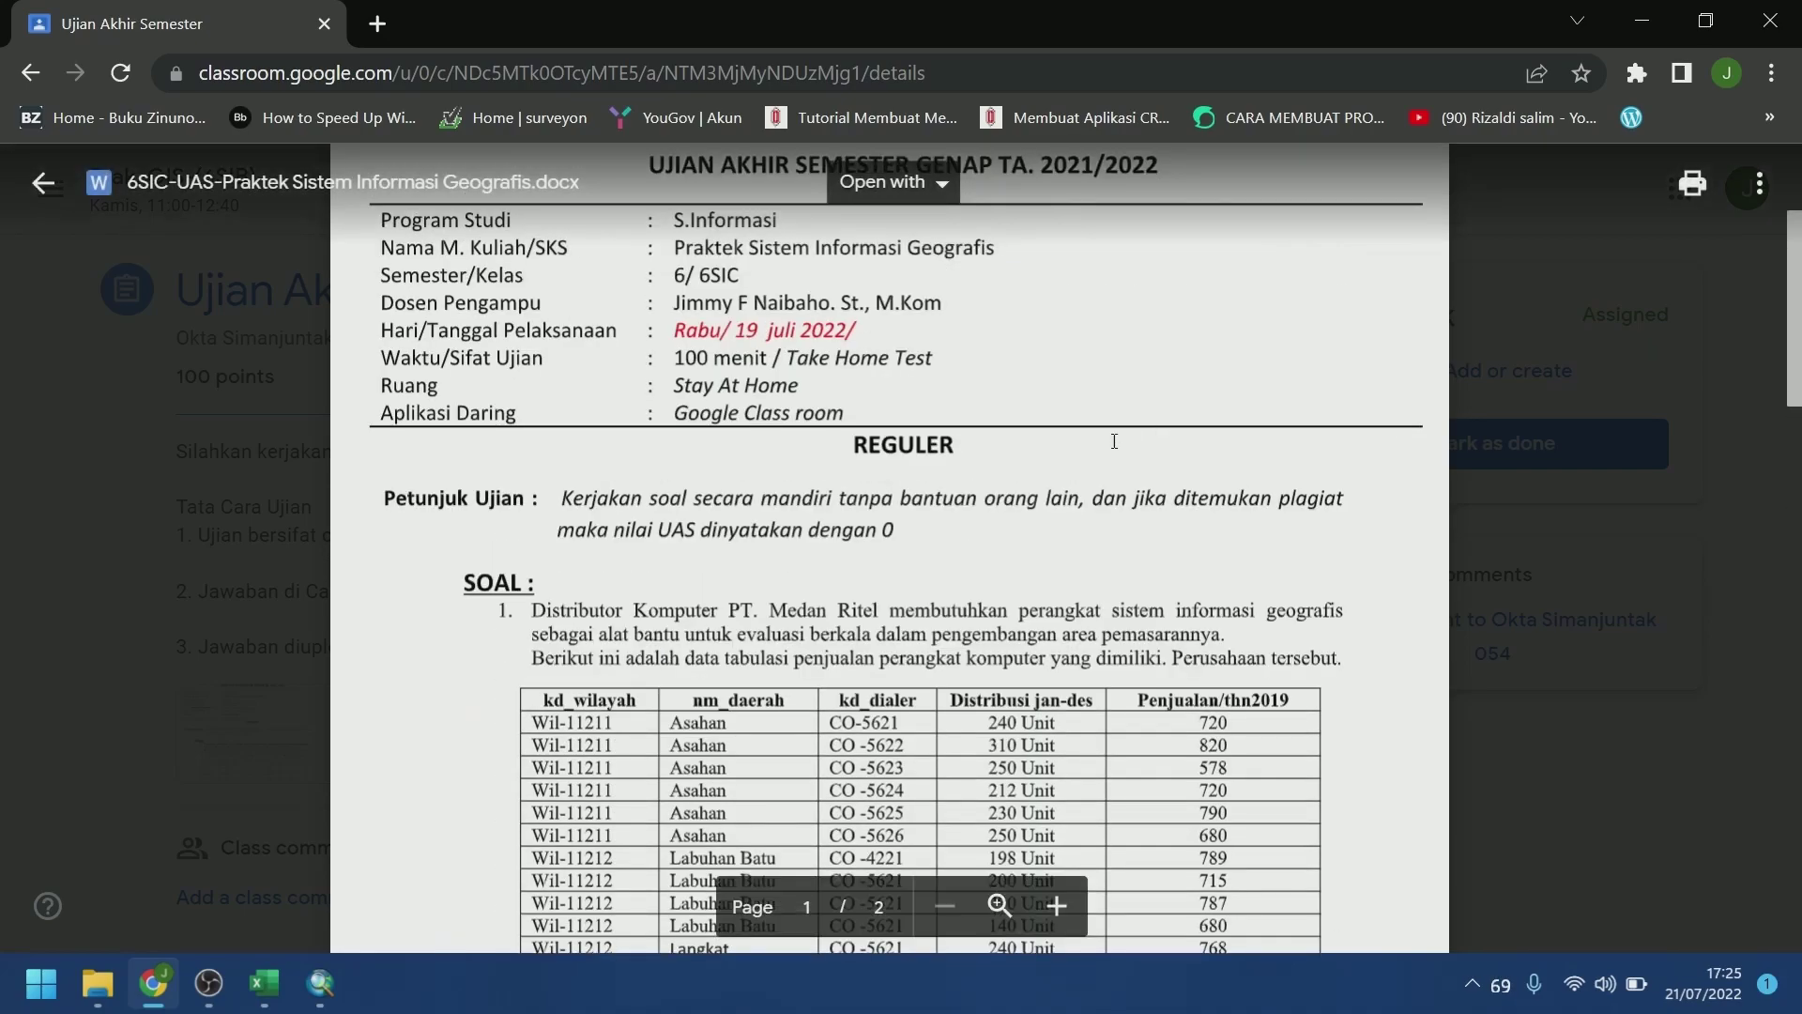
scroll(1033, 719, down, 8)
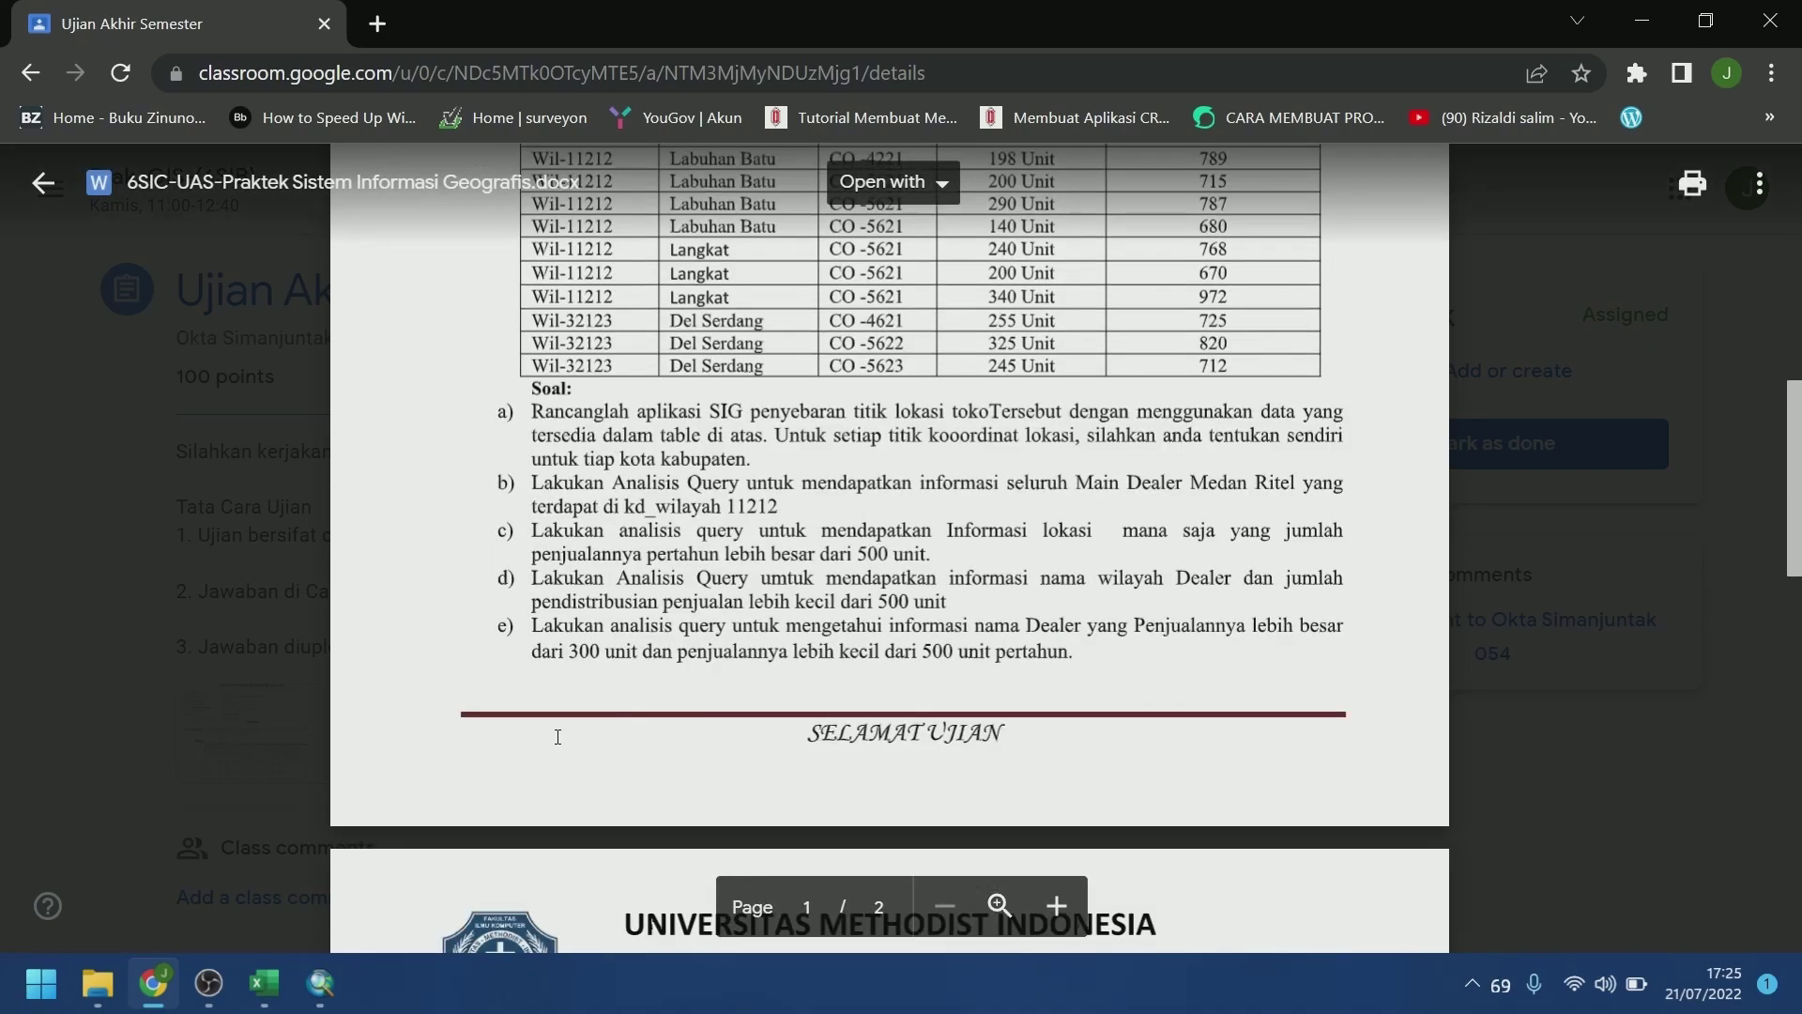
Switch to ArcMap, reopen Select By Attributes for uas_prak, and clear the existing expression
click(310, 983)
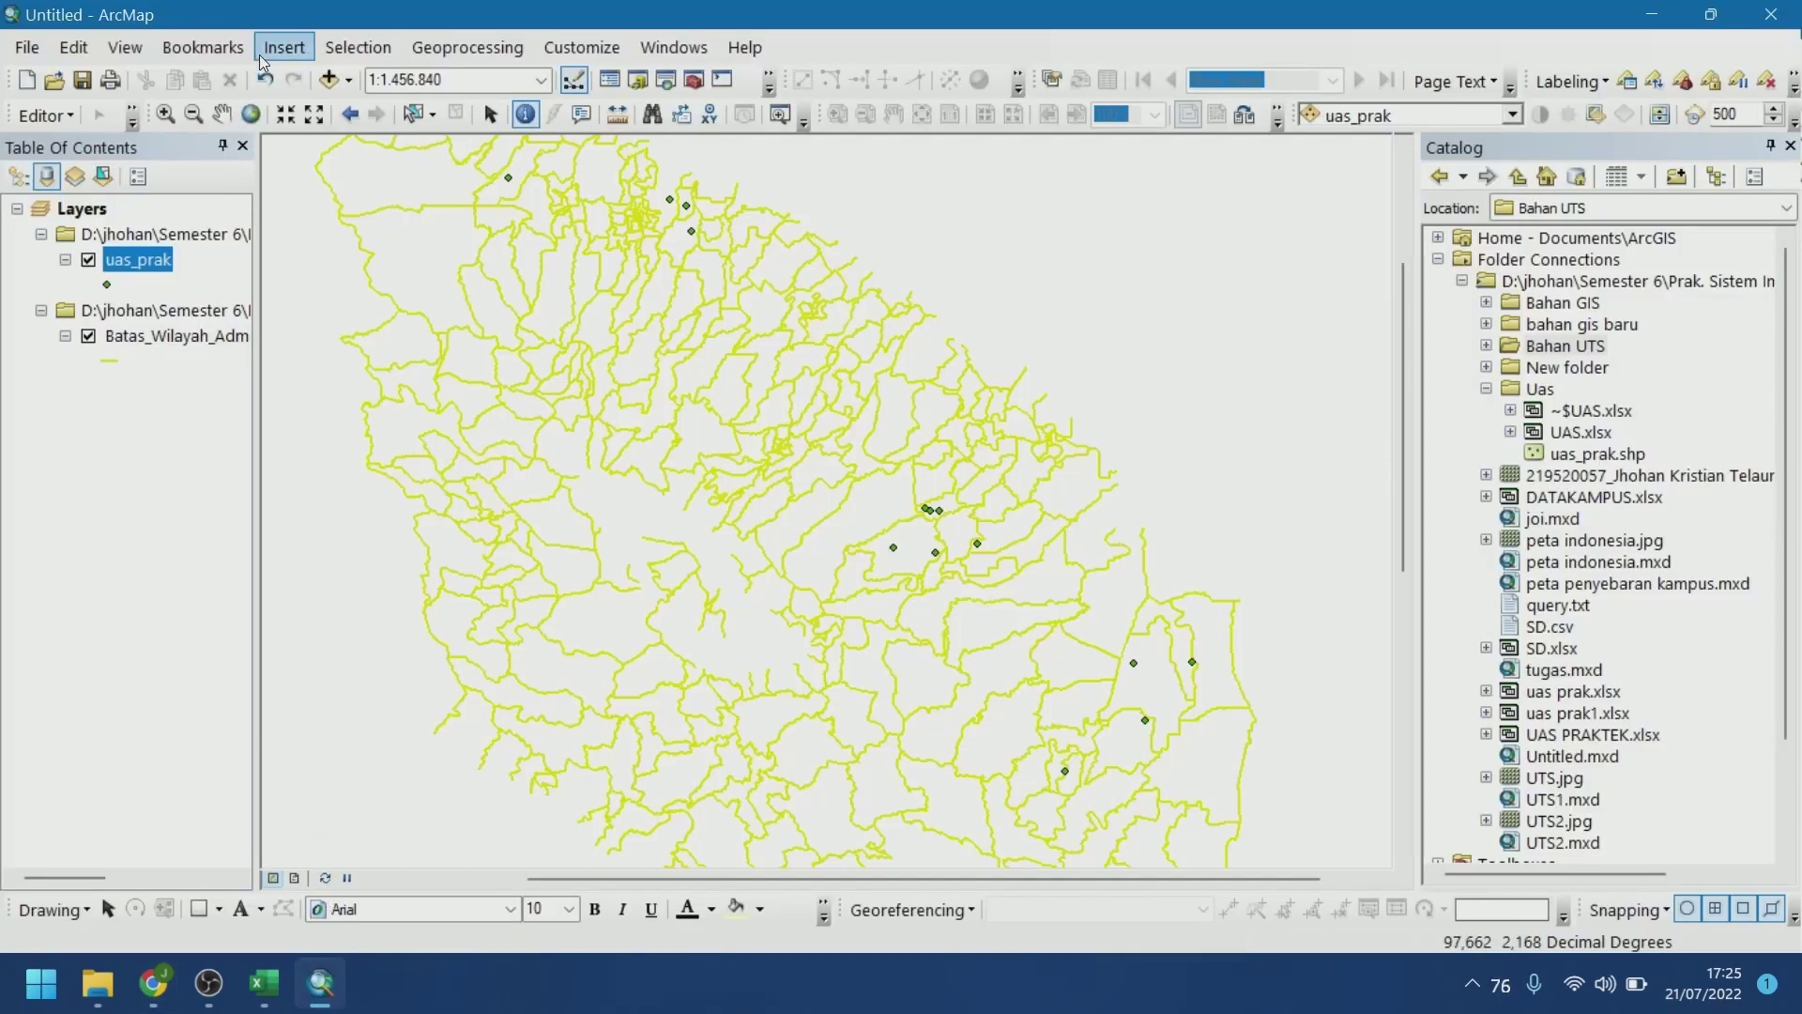
click(358, 46)
click(390, 79)
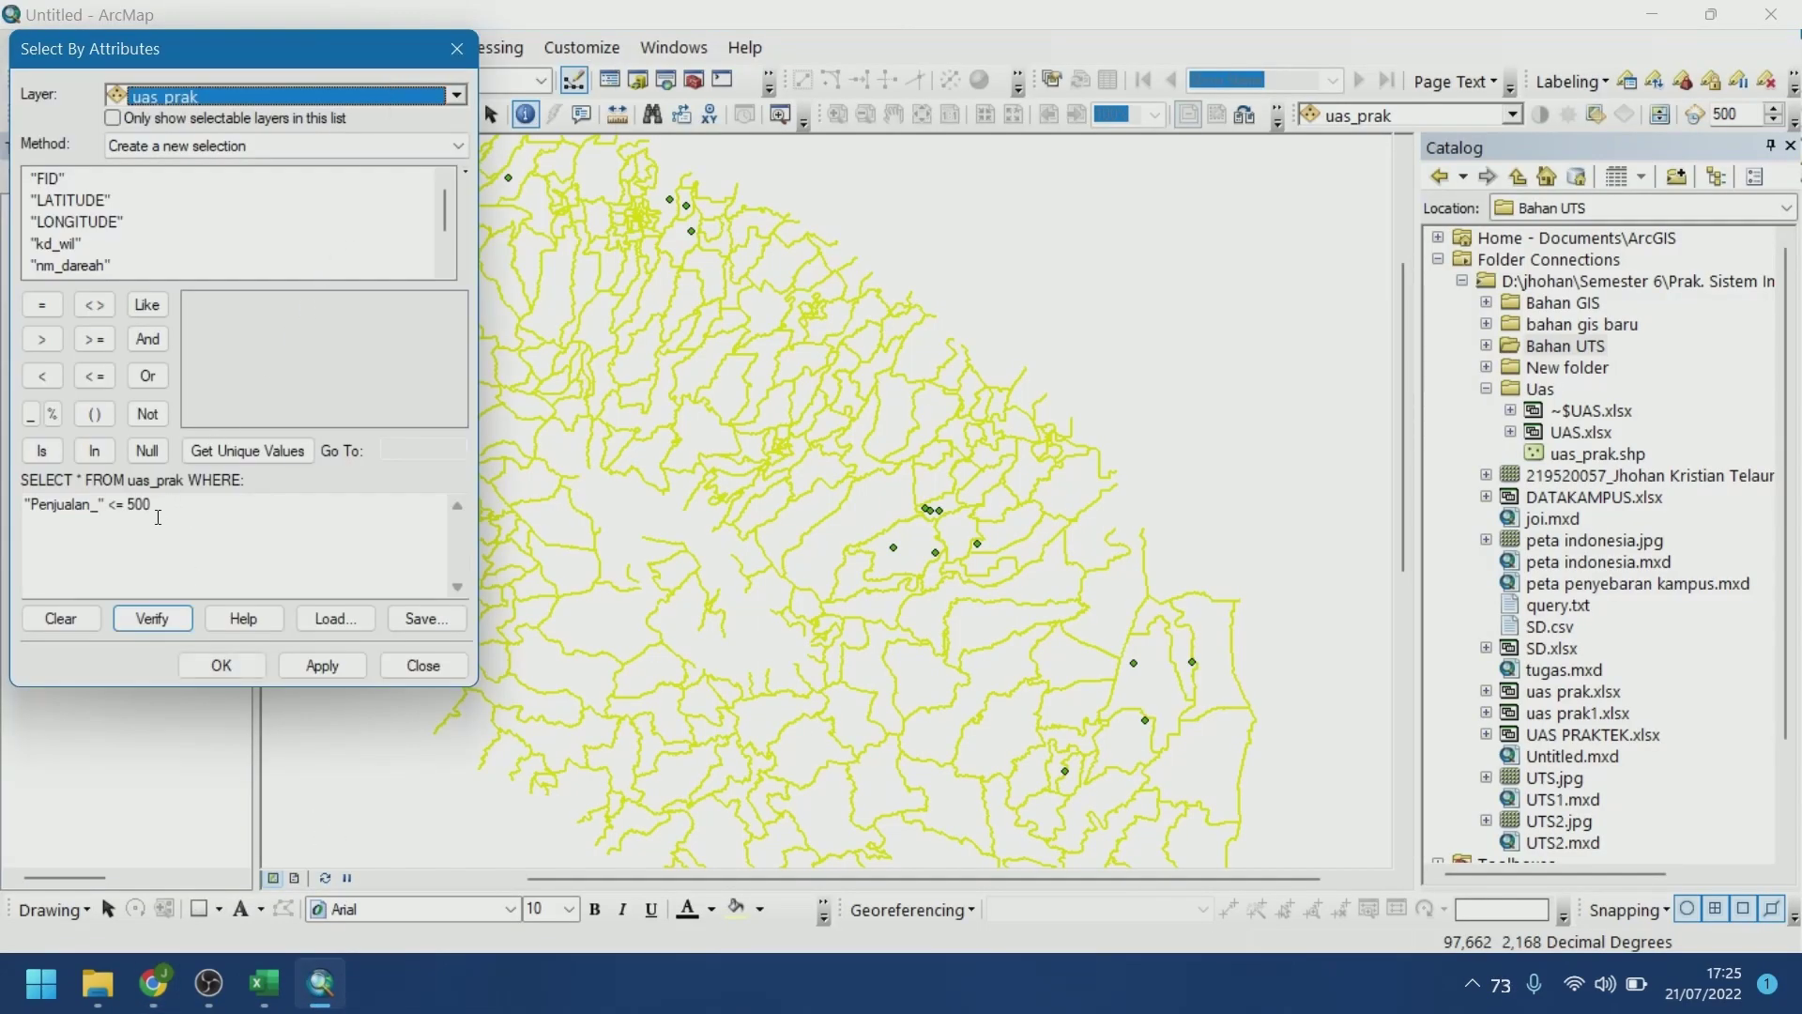
scroll(80, 252, down, 1)
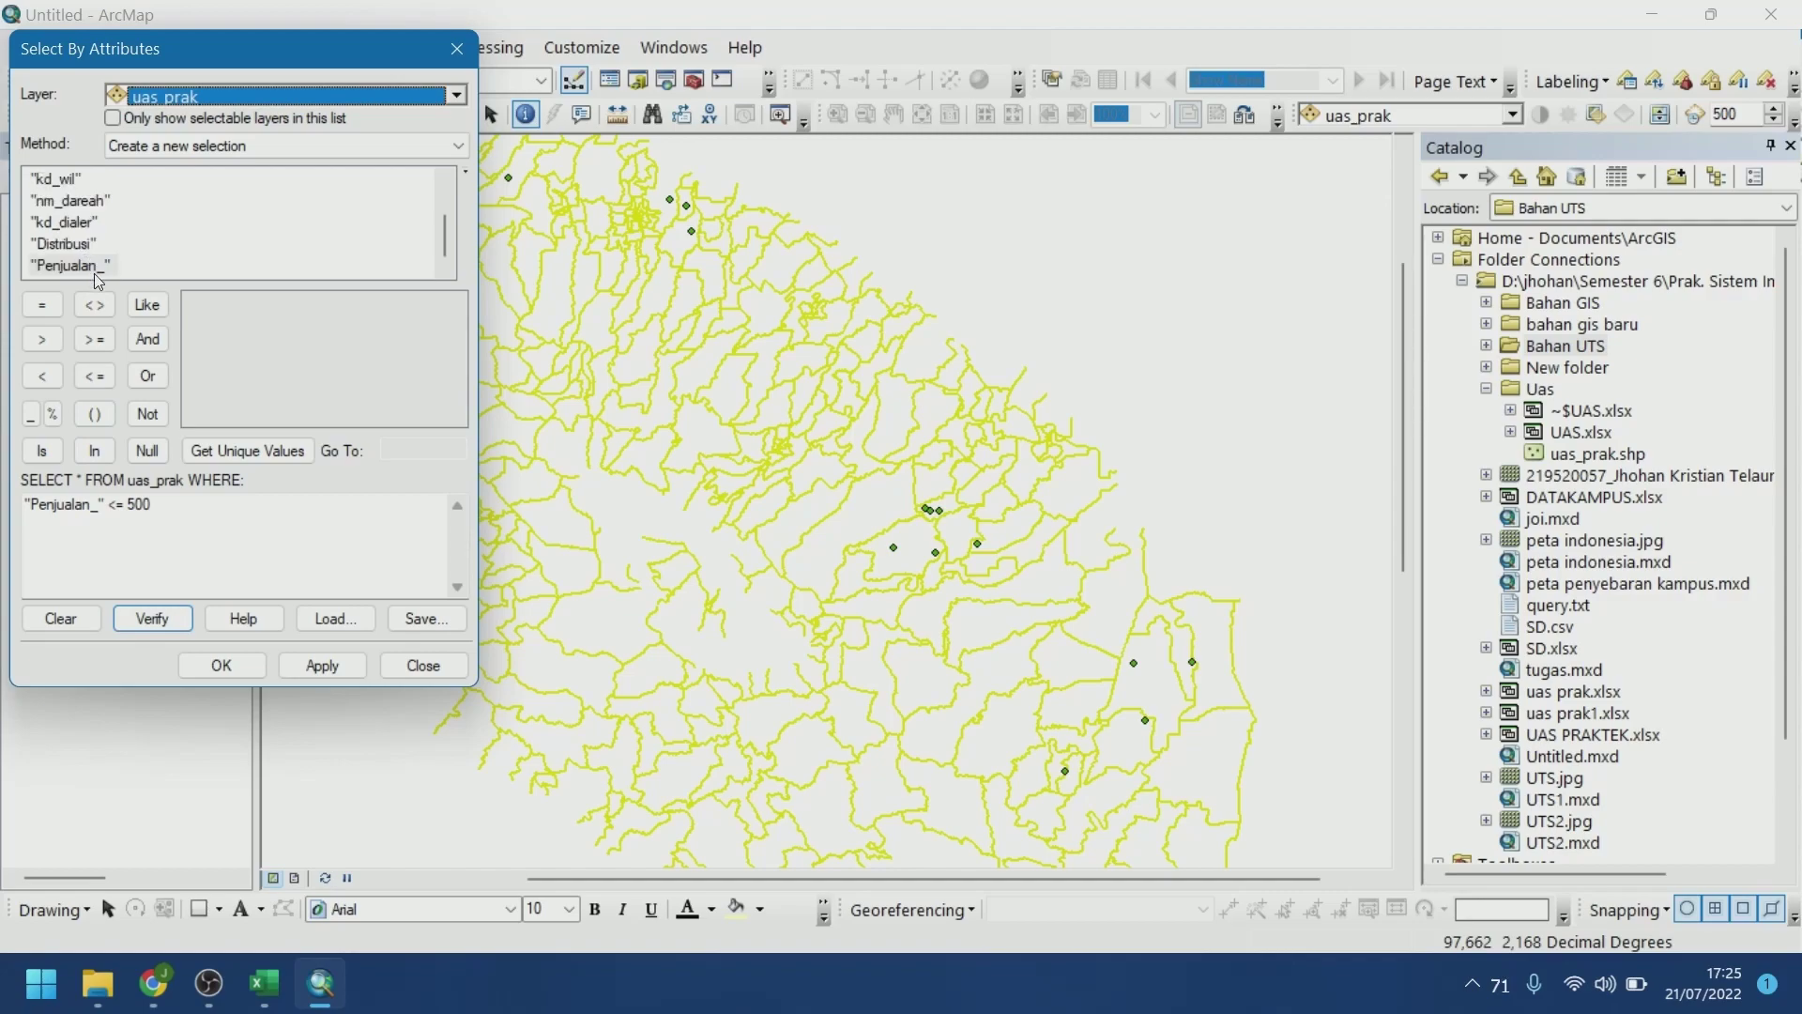
double_click(65, 244)
drag(227, 505, 10, 530)
key(Delete)
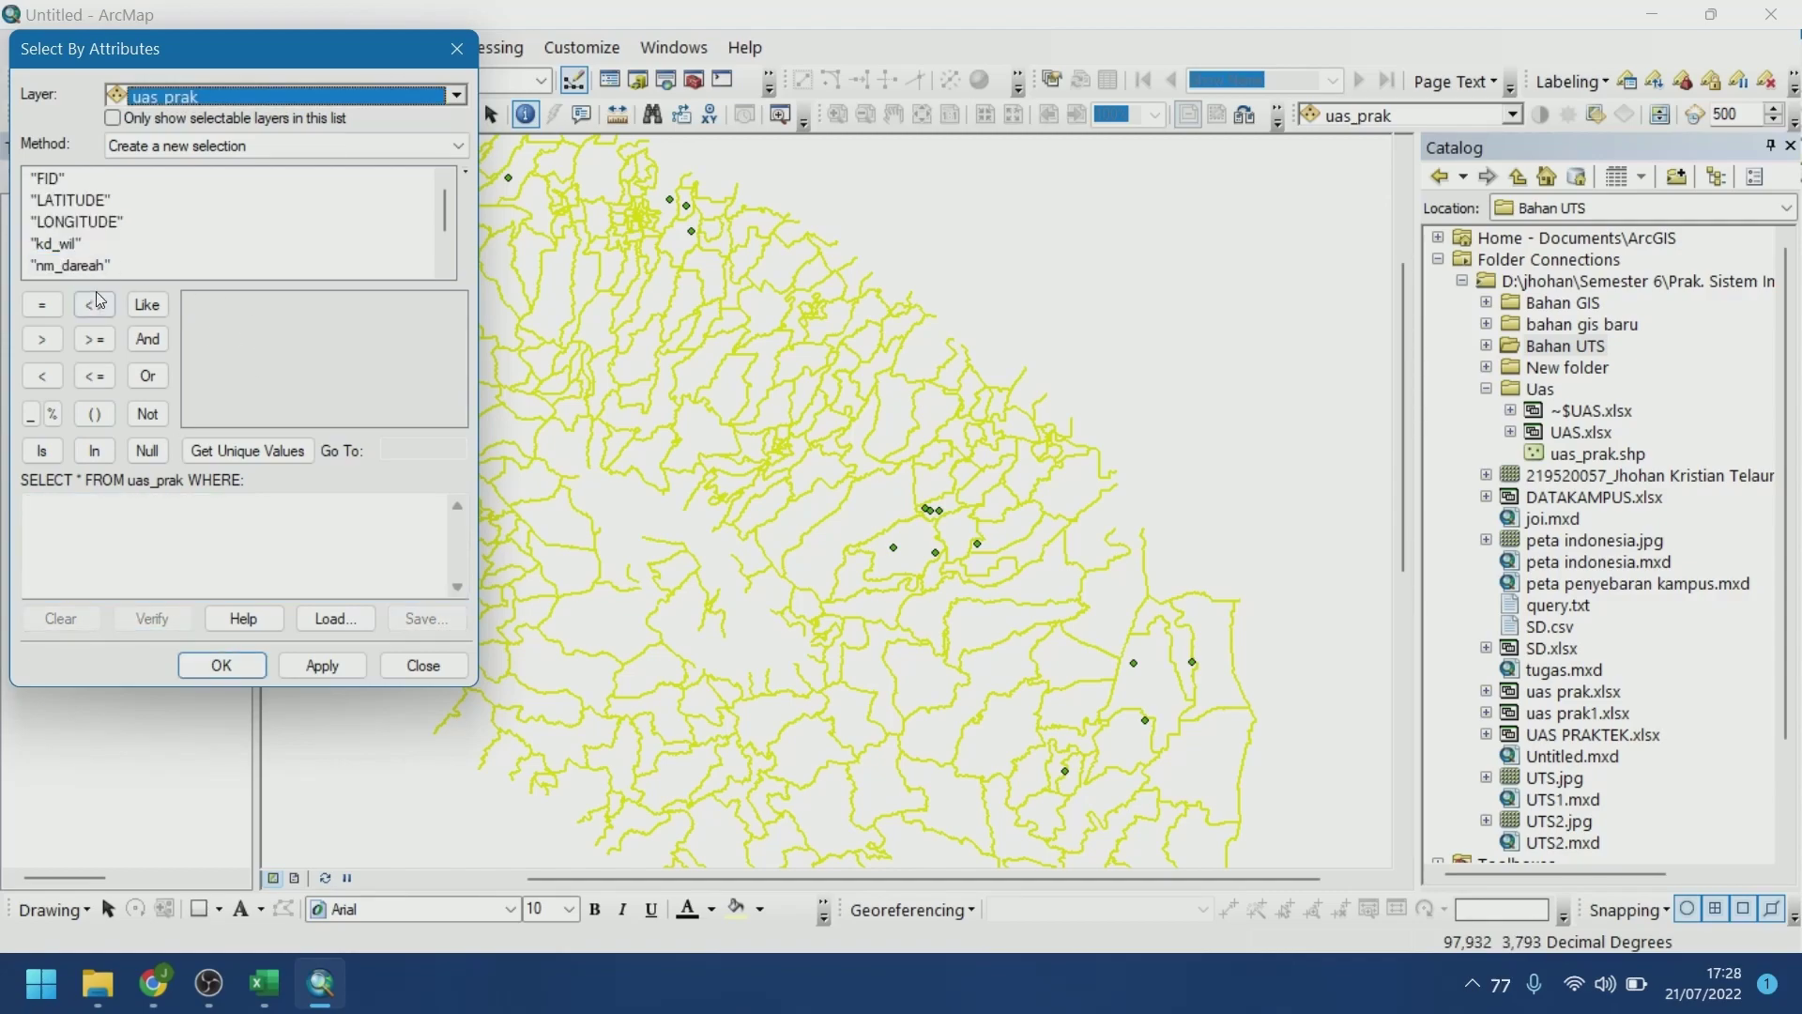
Build the selection expression "Distribusi" <='500 Unit' for the uas_prak layer
scroll(73, 249, down, 1)
click(79, 254)
double_click(78, 252)
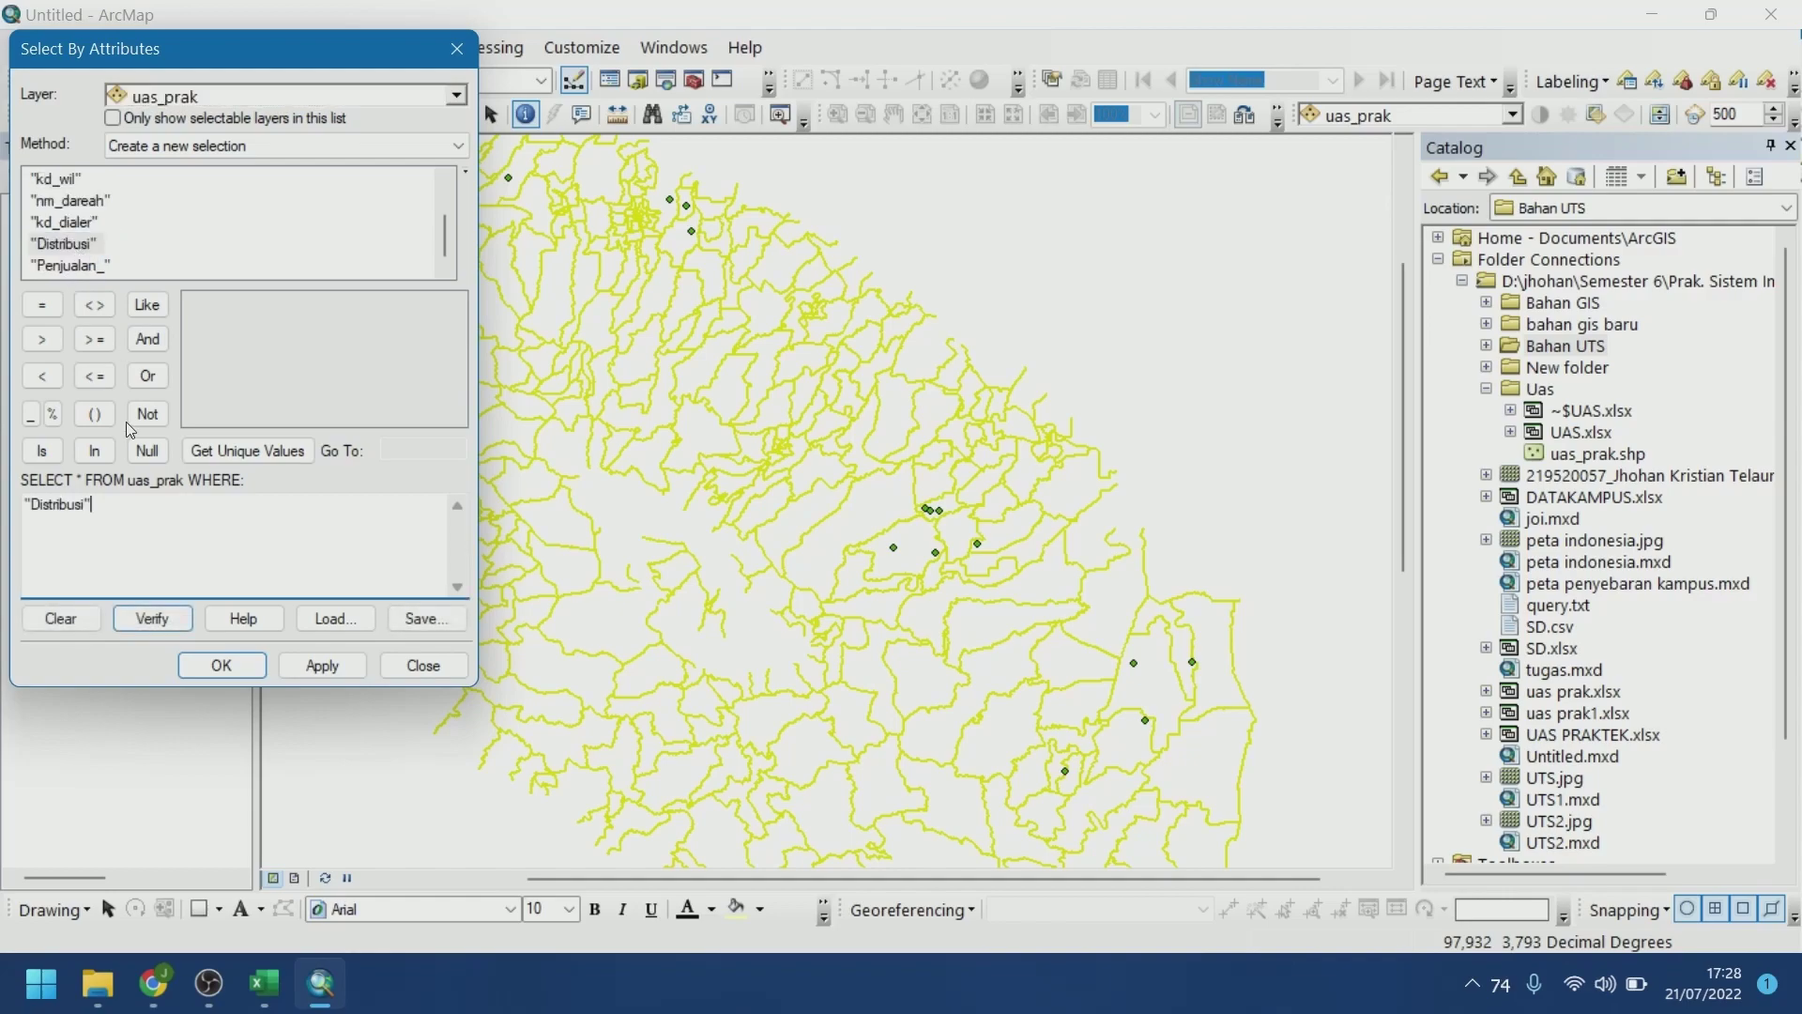
click(41, 304)
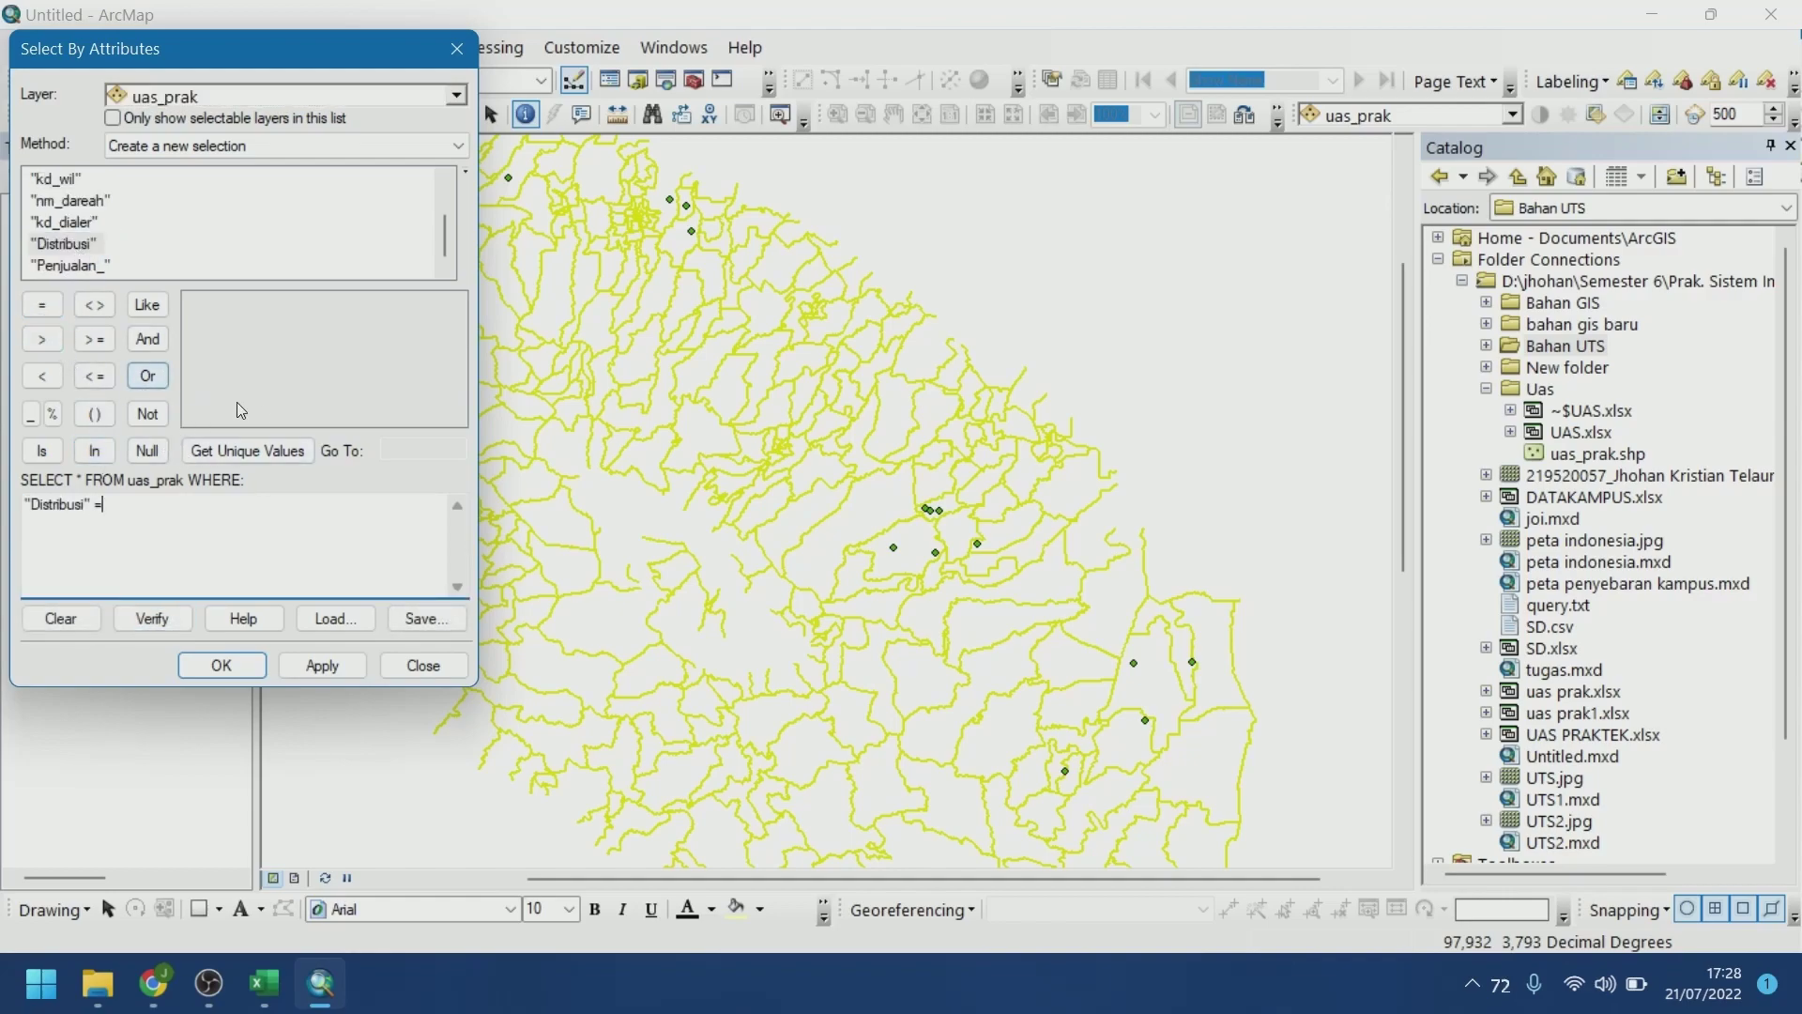
click(103, 379)
click(239, 455)
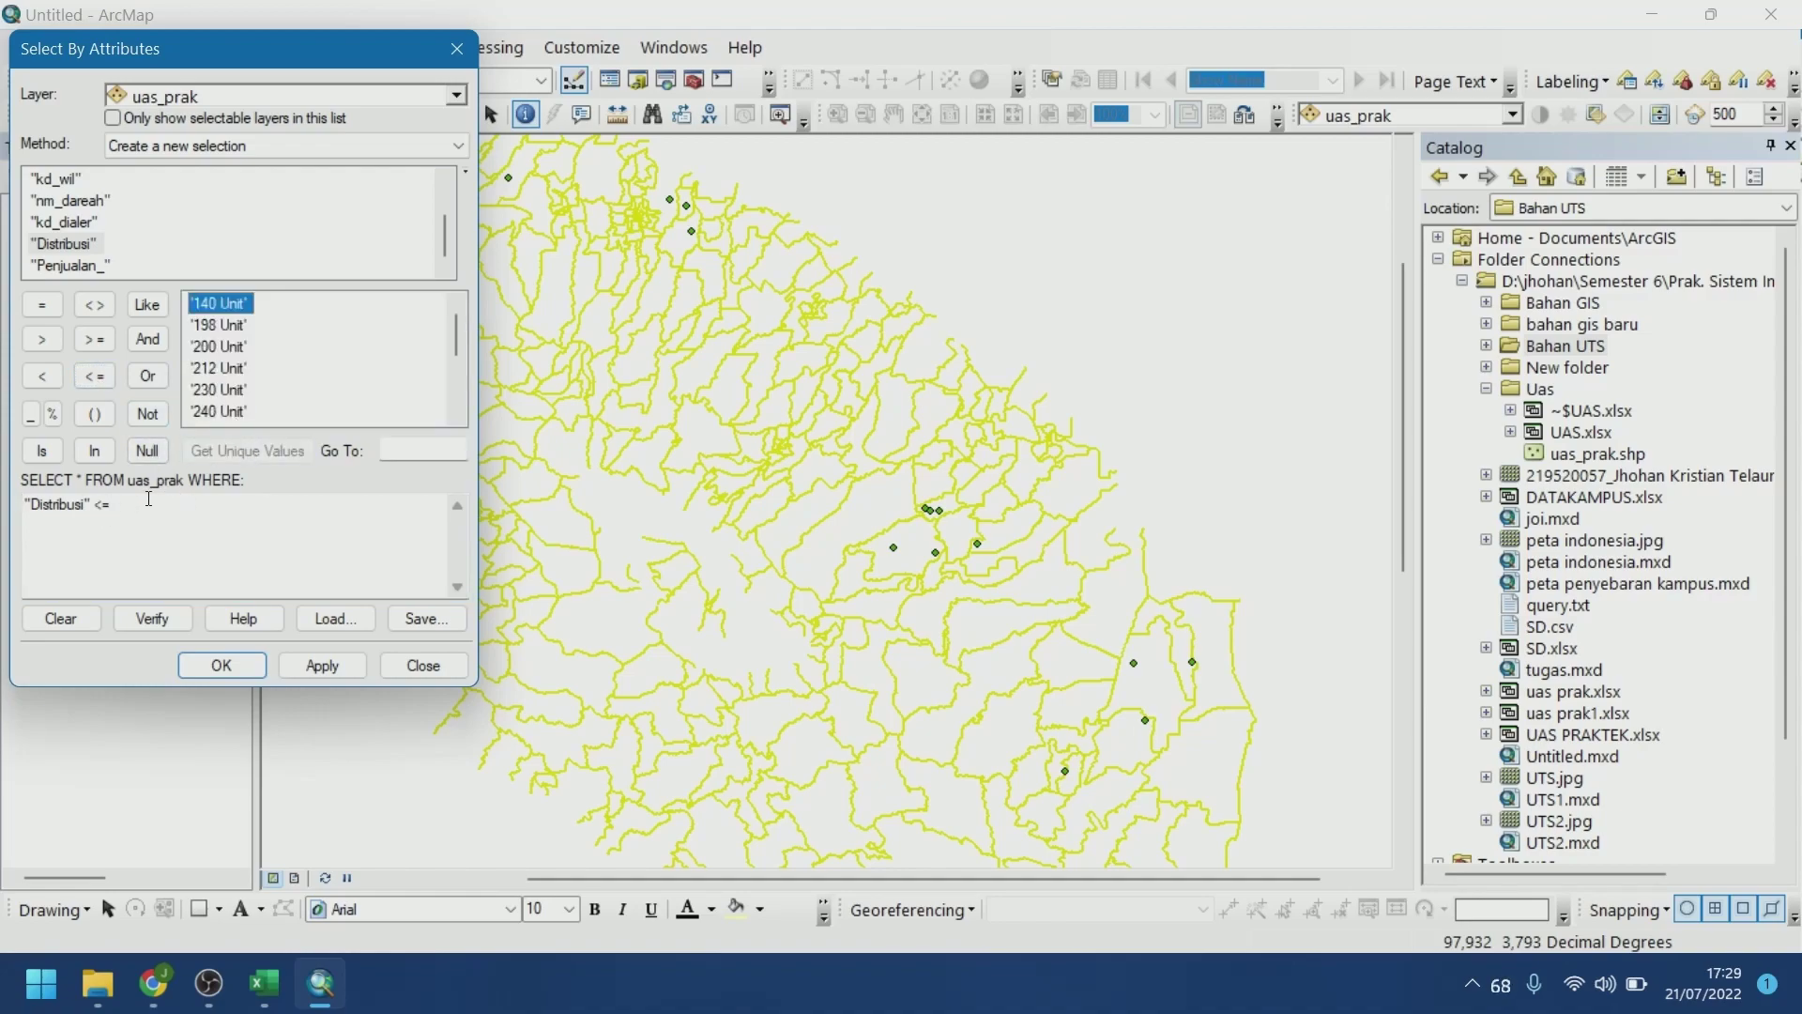
click(148, 498)
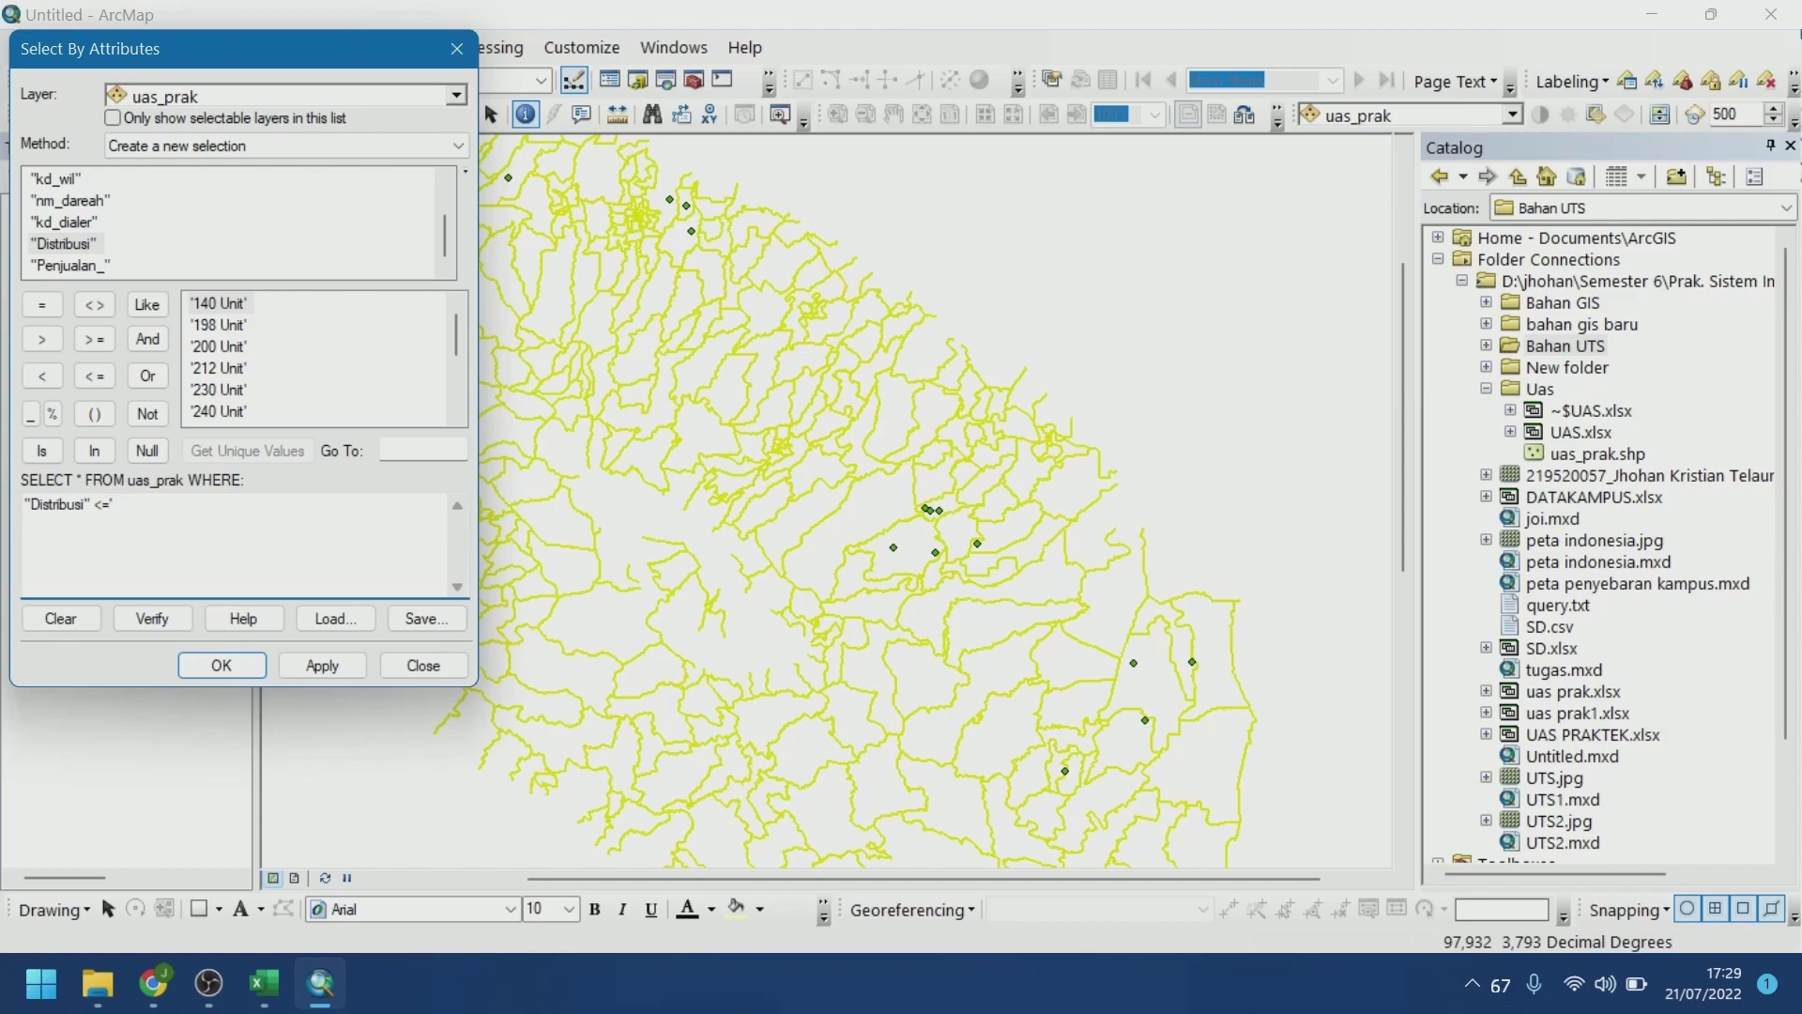
text('500 Unit')
Verify the distribution expression and run the selection on uas_prak
click(185, 608)
key(Return)
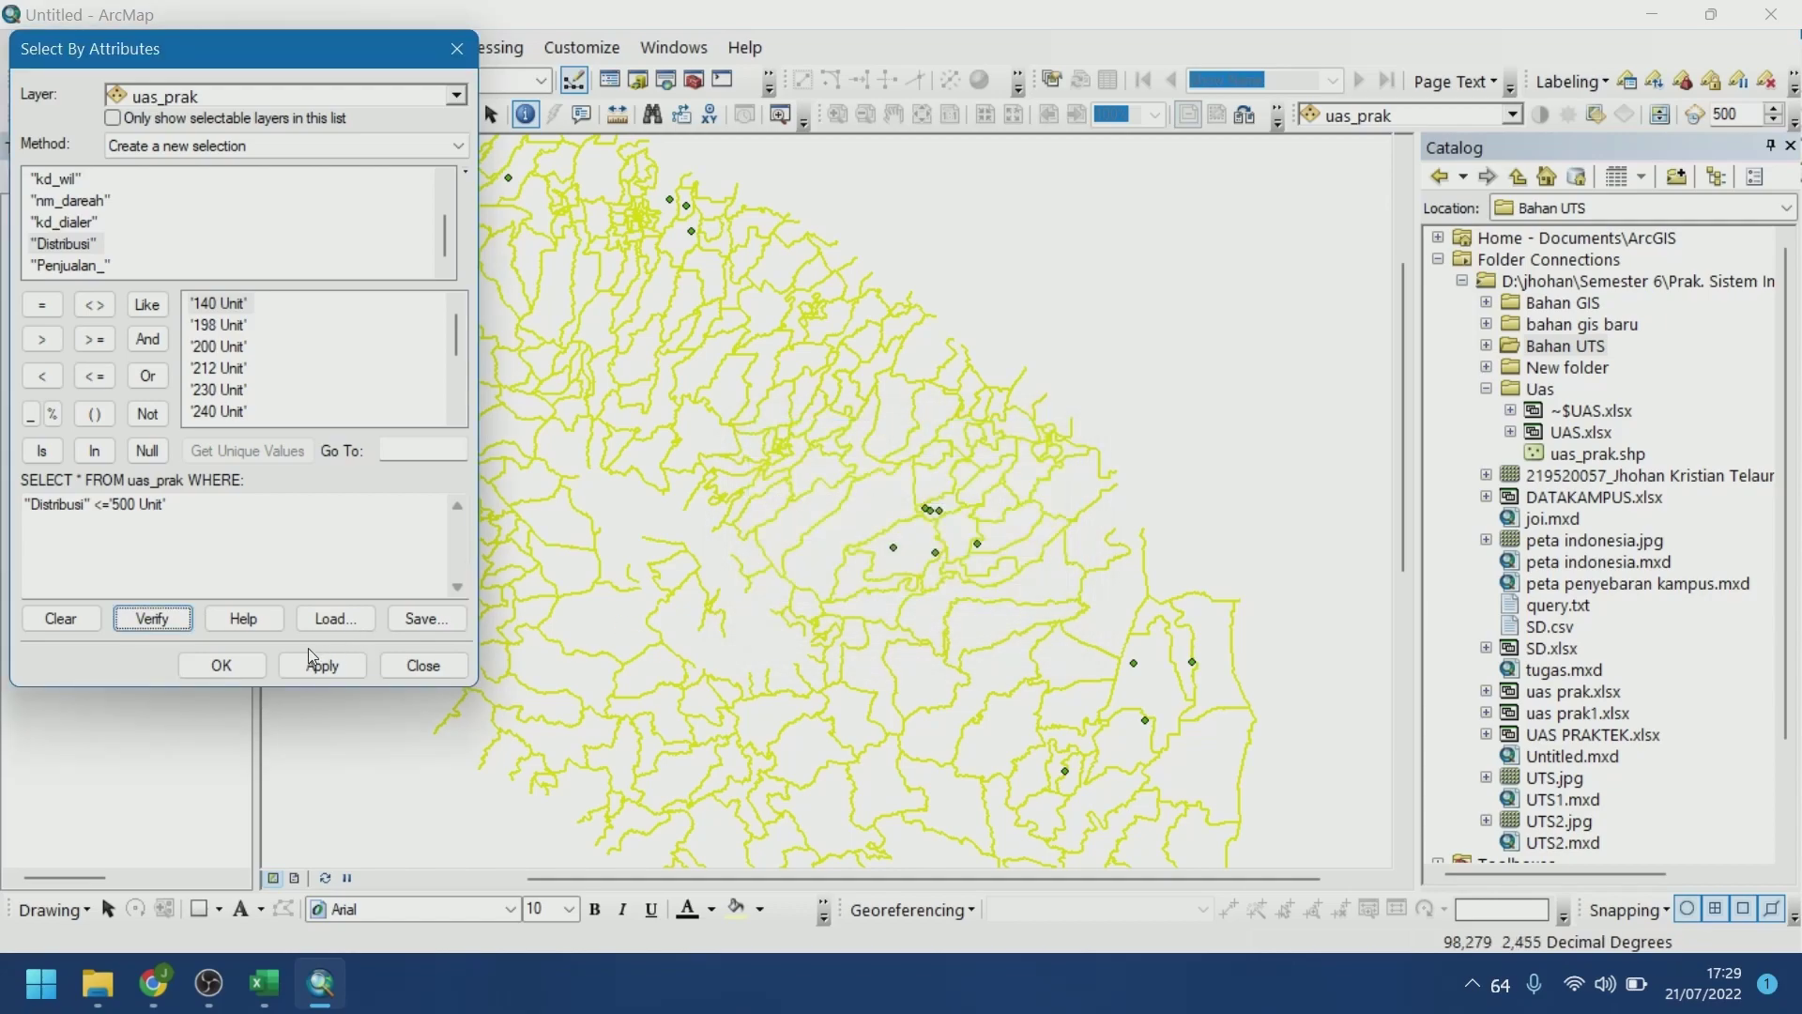
click(310, 668)
click(251, 664)
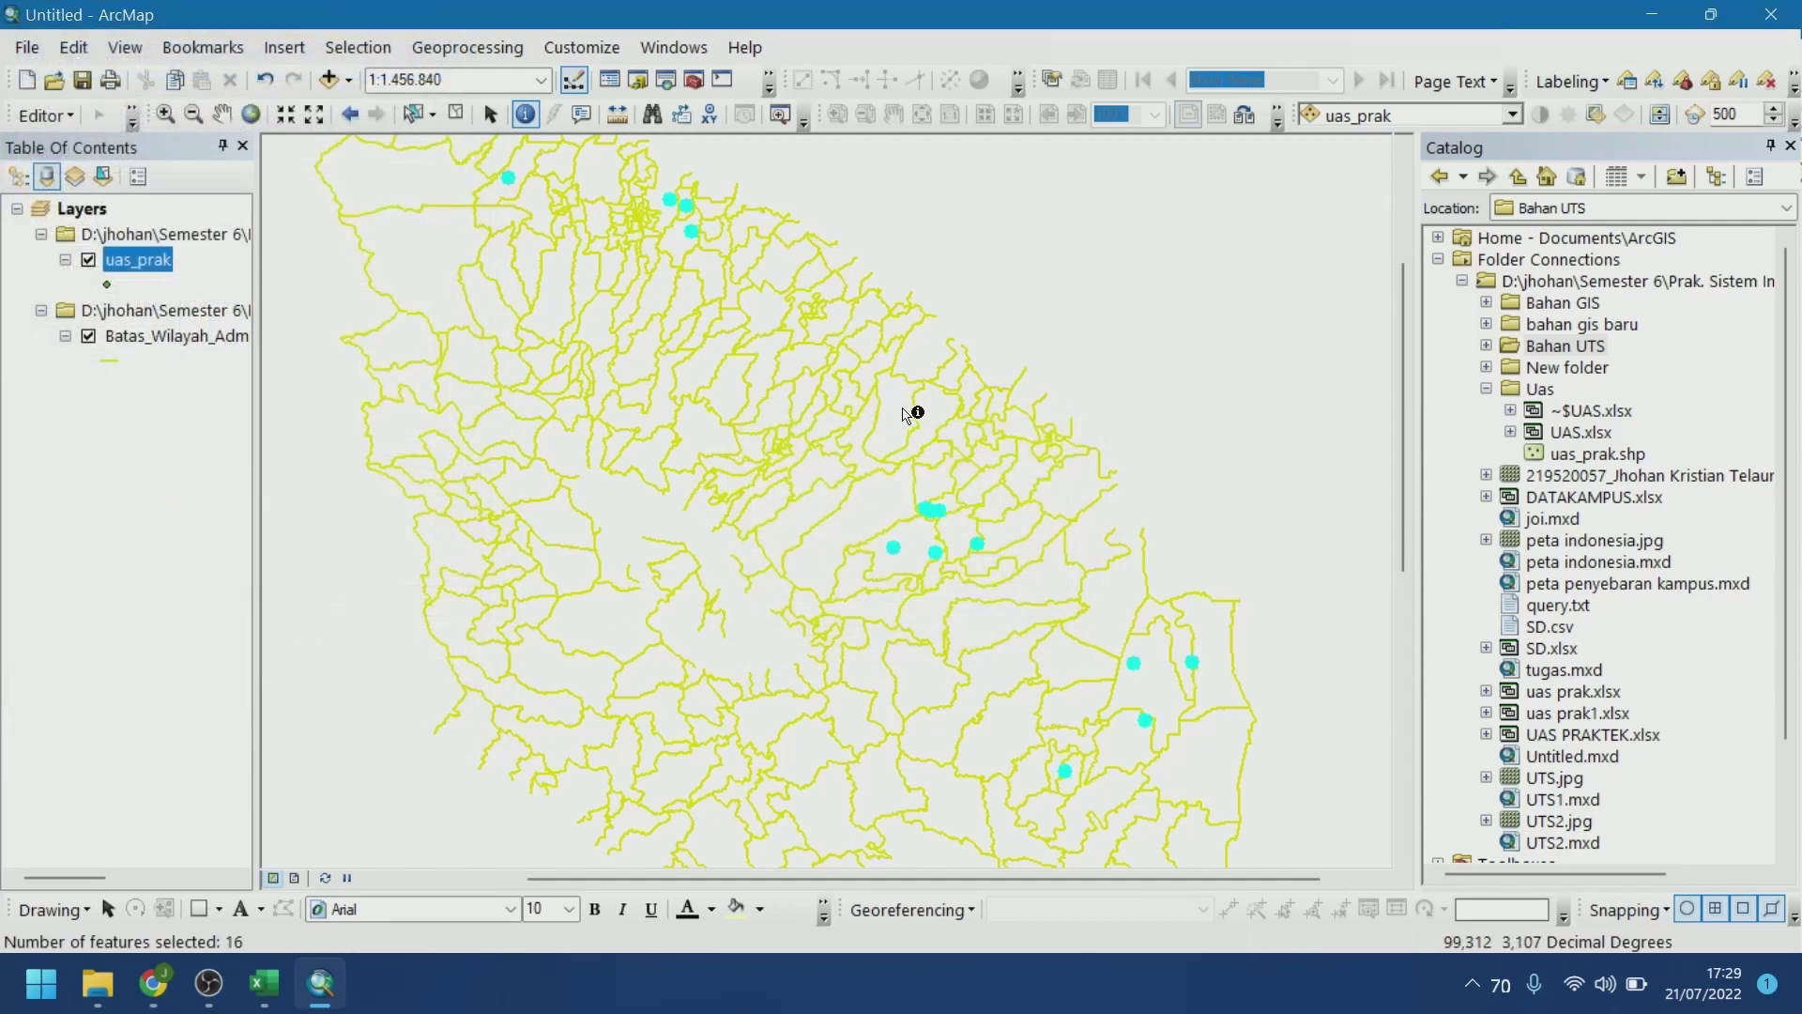
Identify a selected dealer point, check the Distribusi values in the uas_prak attribute table, and close the table
click(936, 508)
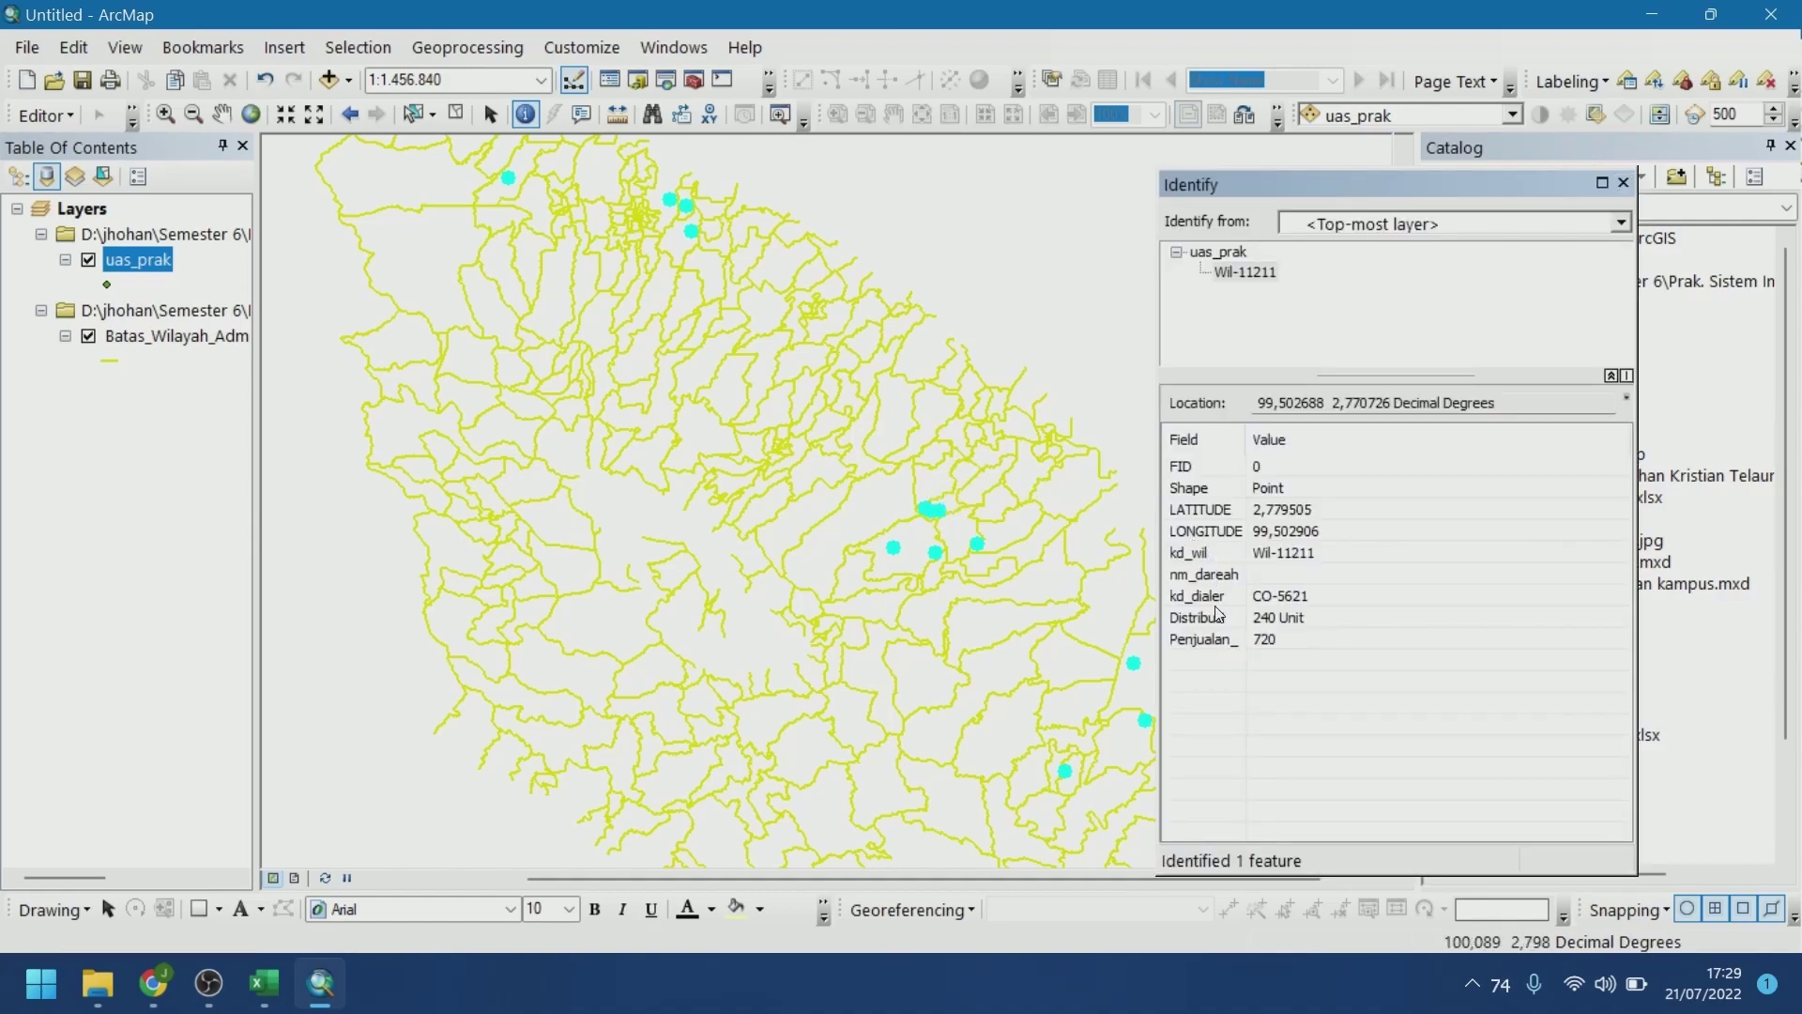
click(1623, 183)
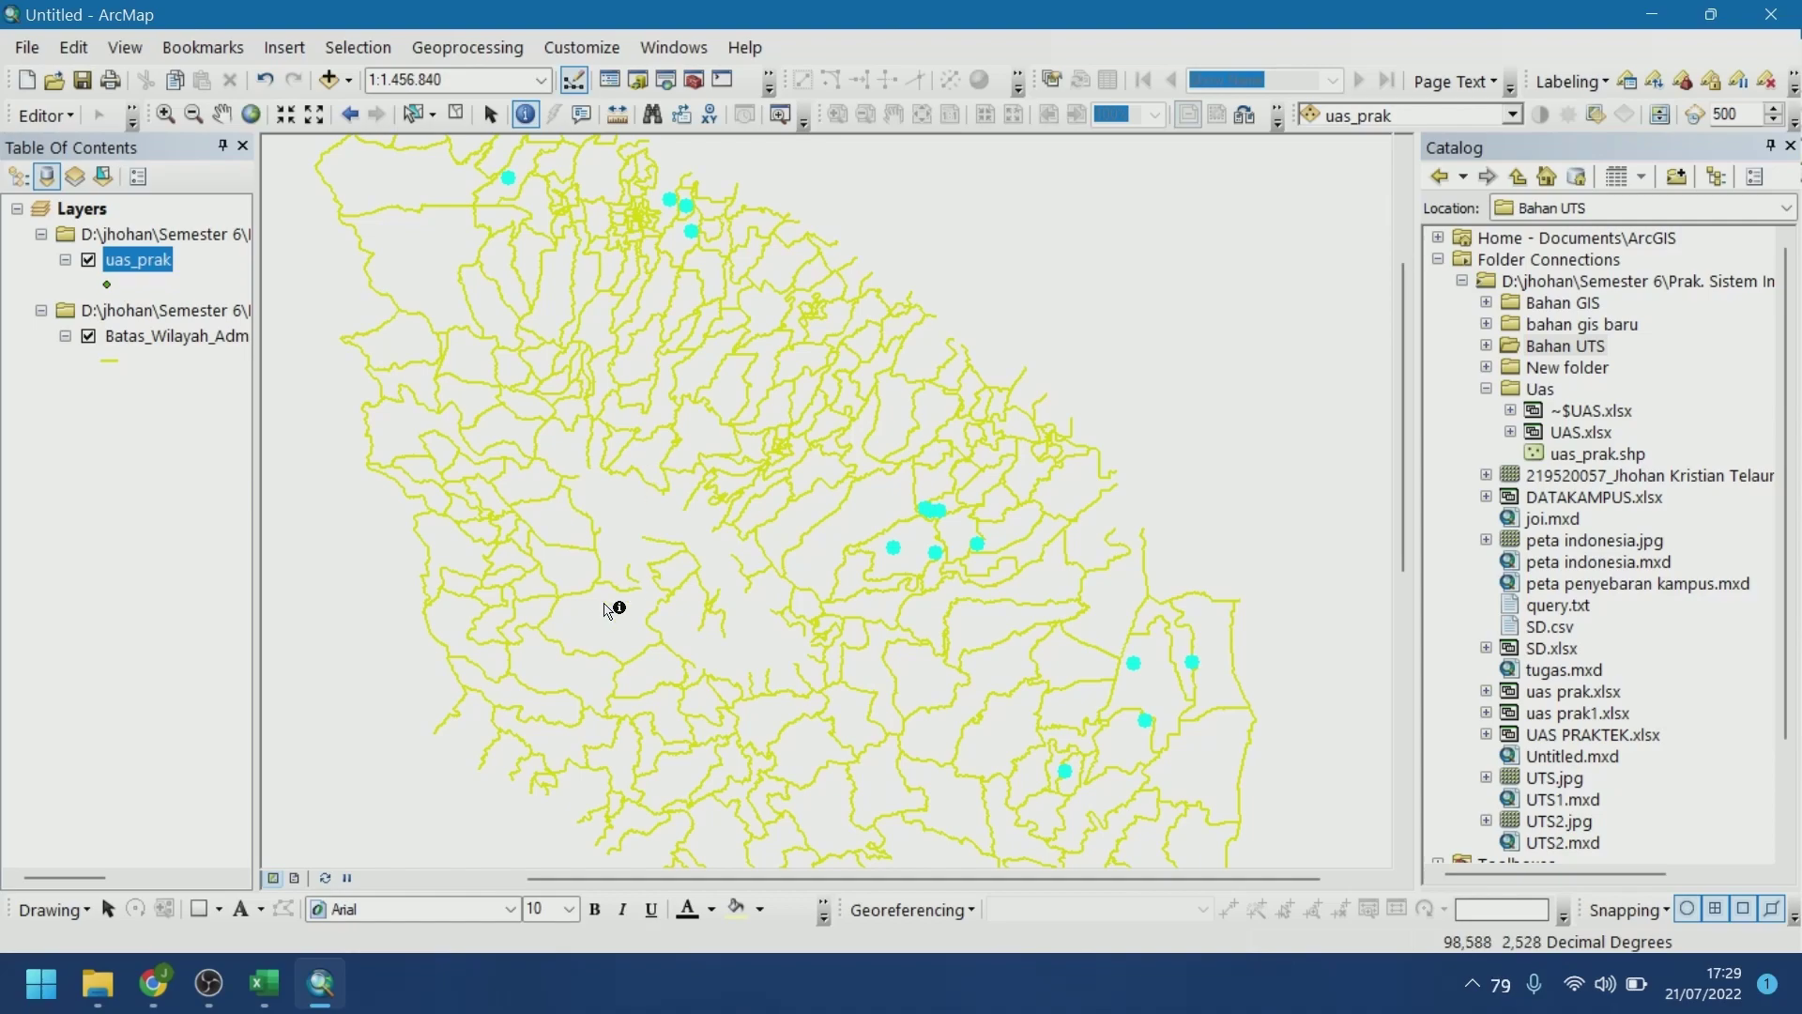
right_click(150, 260)
click(265, 337)
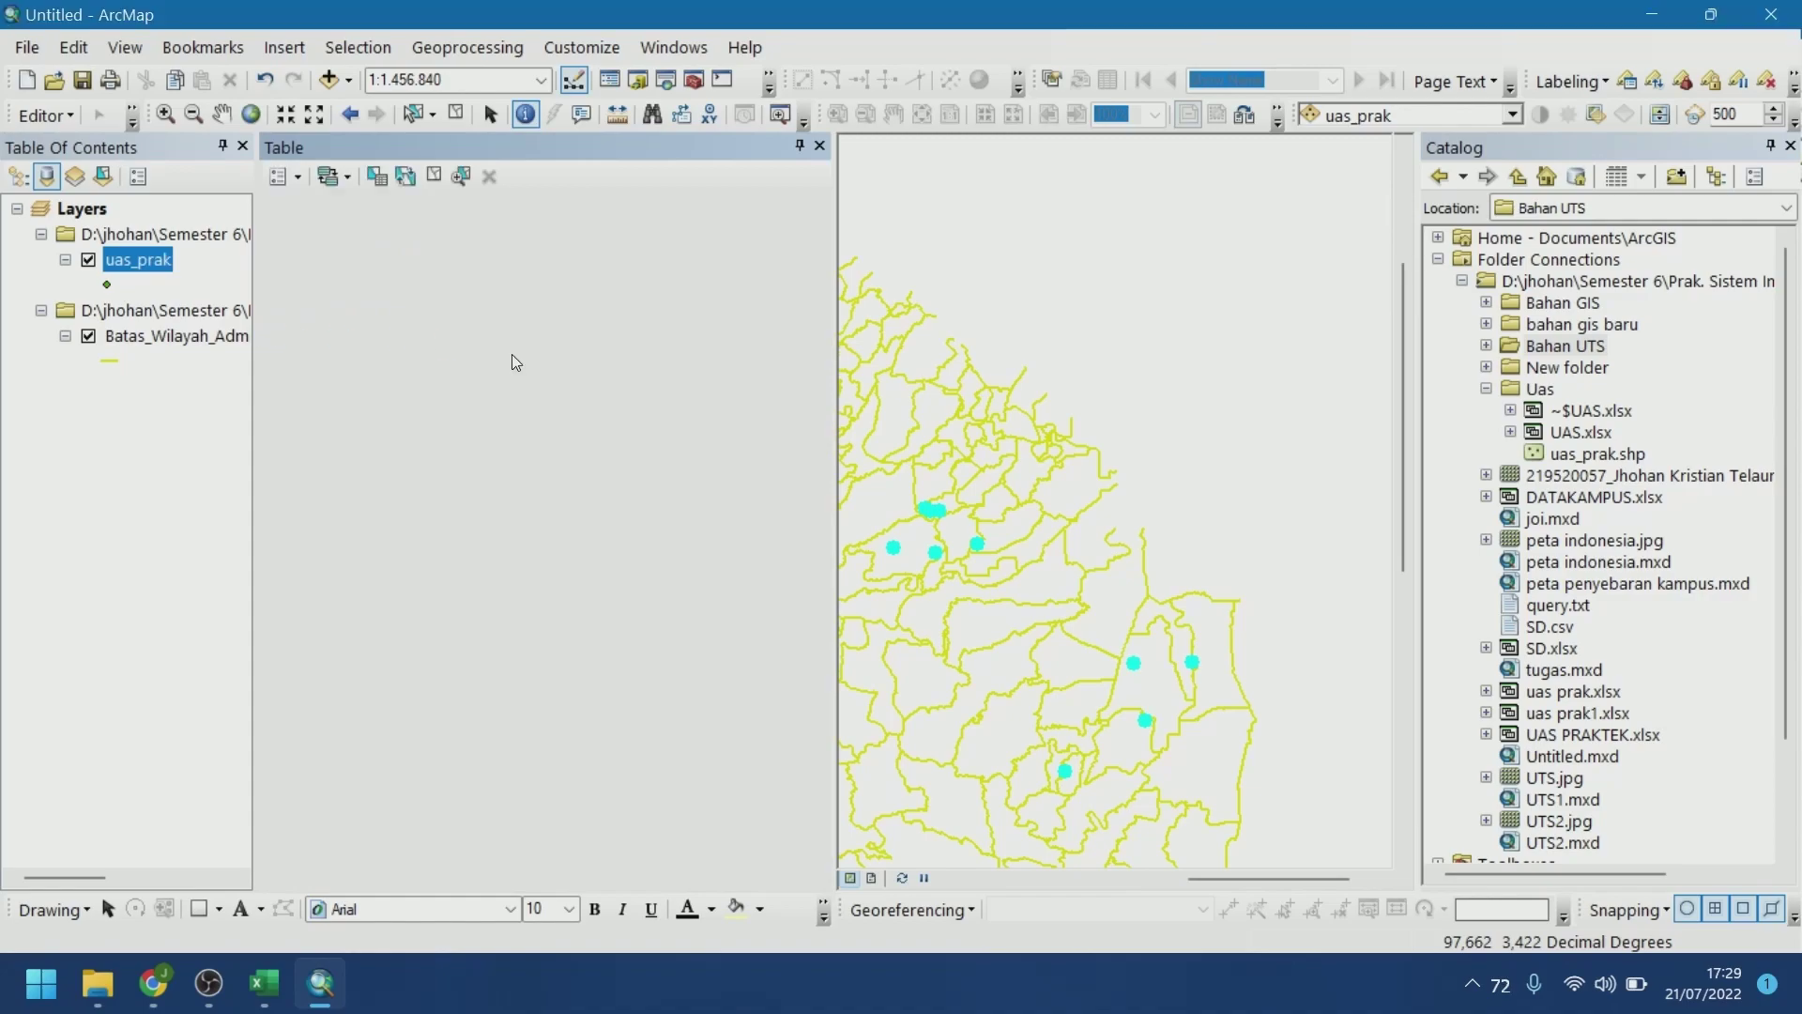
drag(538, 813, 820, 800)
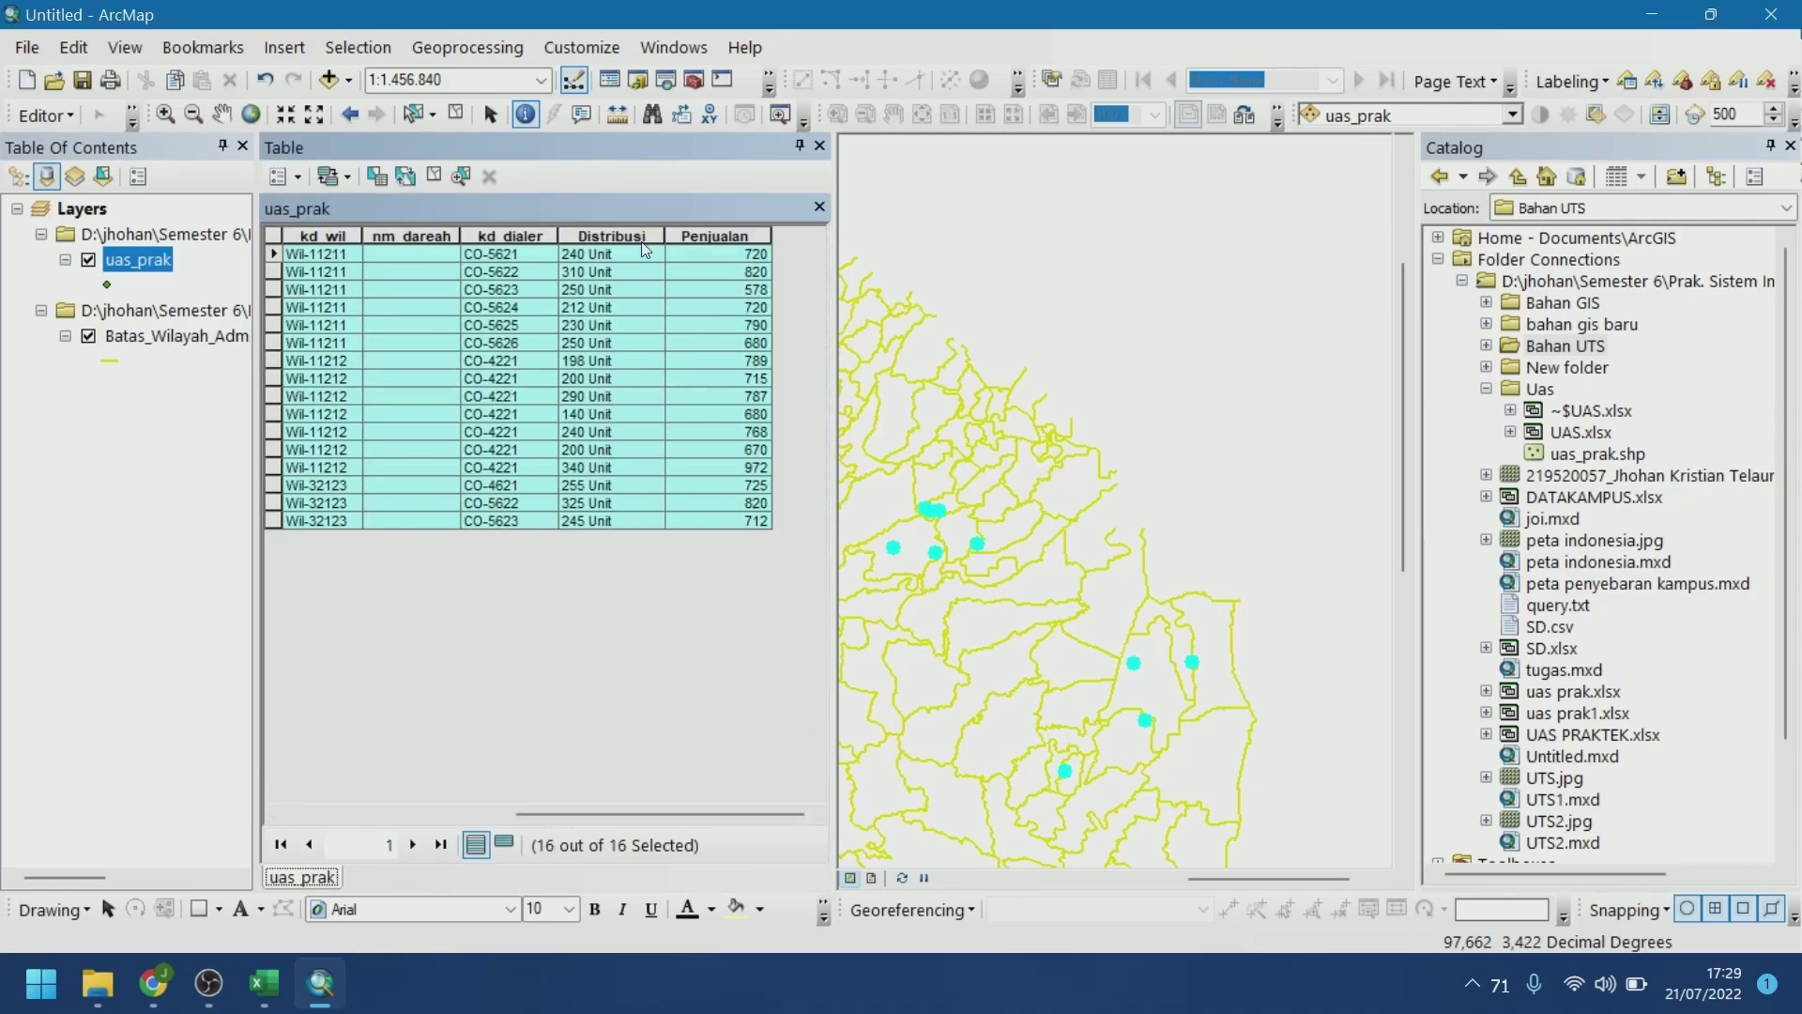
click(819, 147)
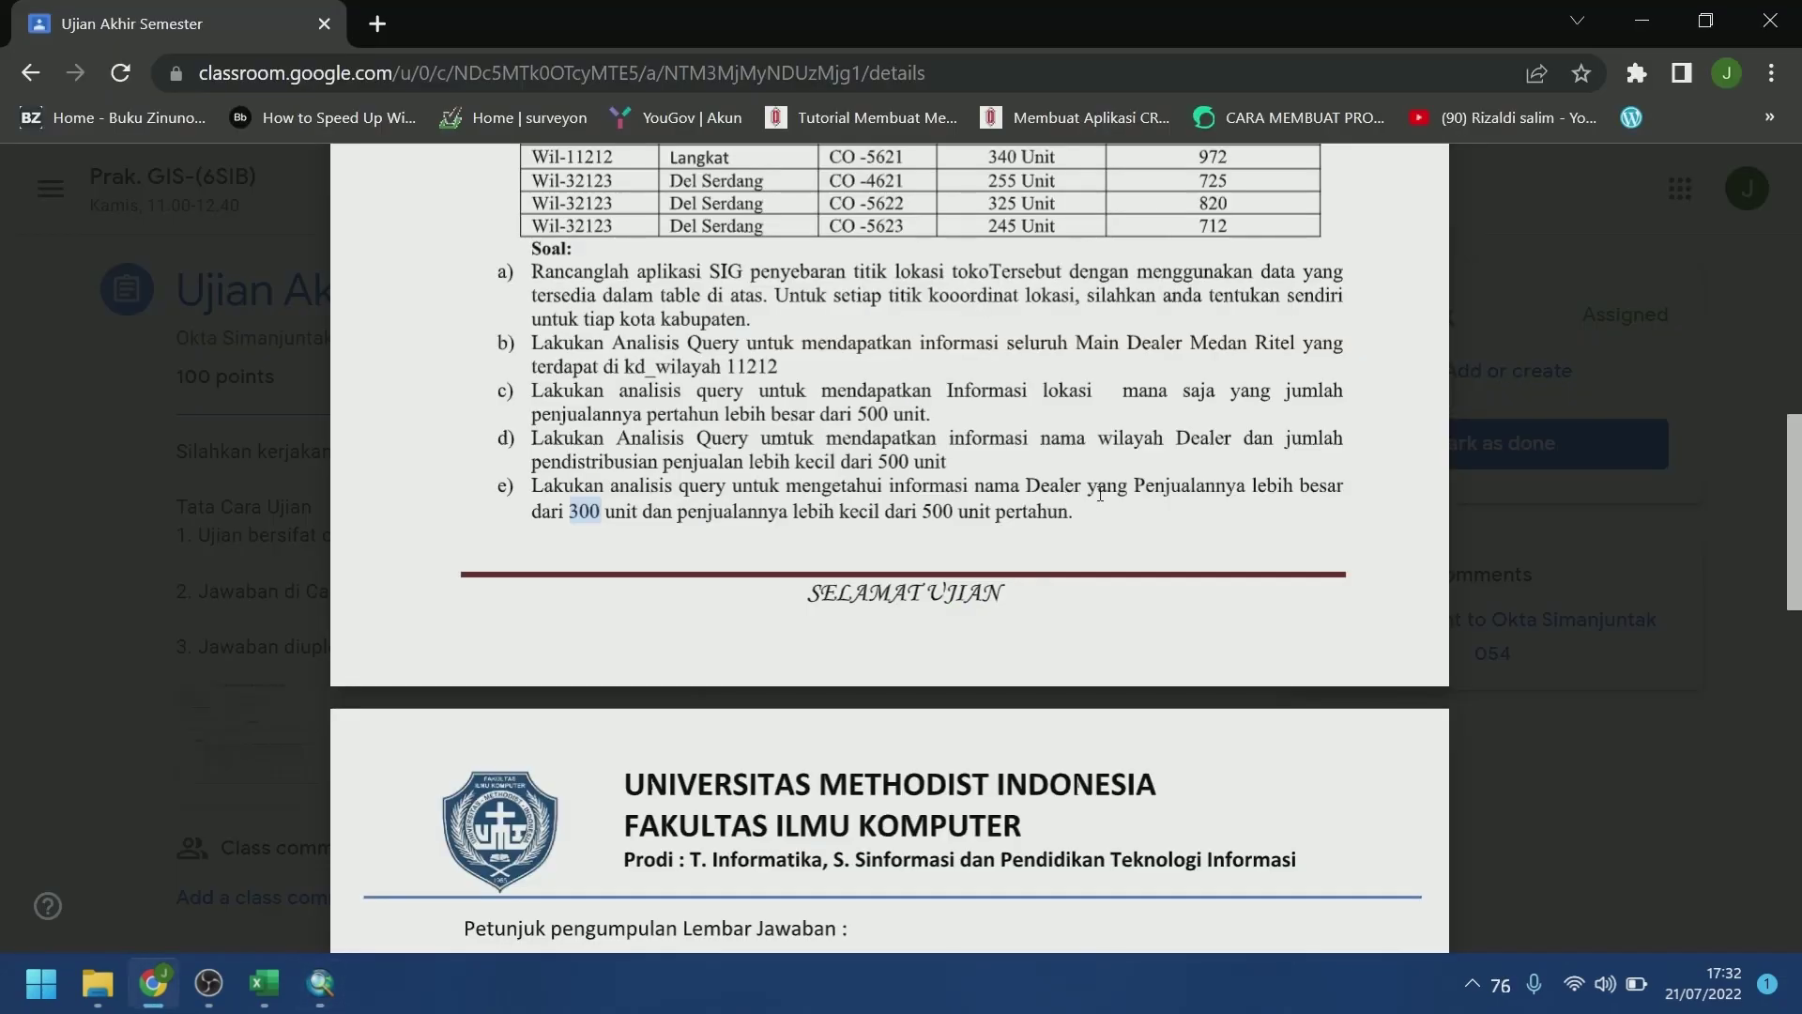
Read question e's lower and upper sales limits in the exam document
drag(569, 511, 788, 514)
scroll(973, 511, up, 1)
scroll(1032, 544, down, 3)
scroll(1126, 610, up, 4)
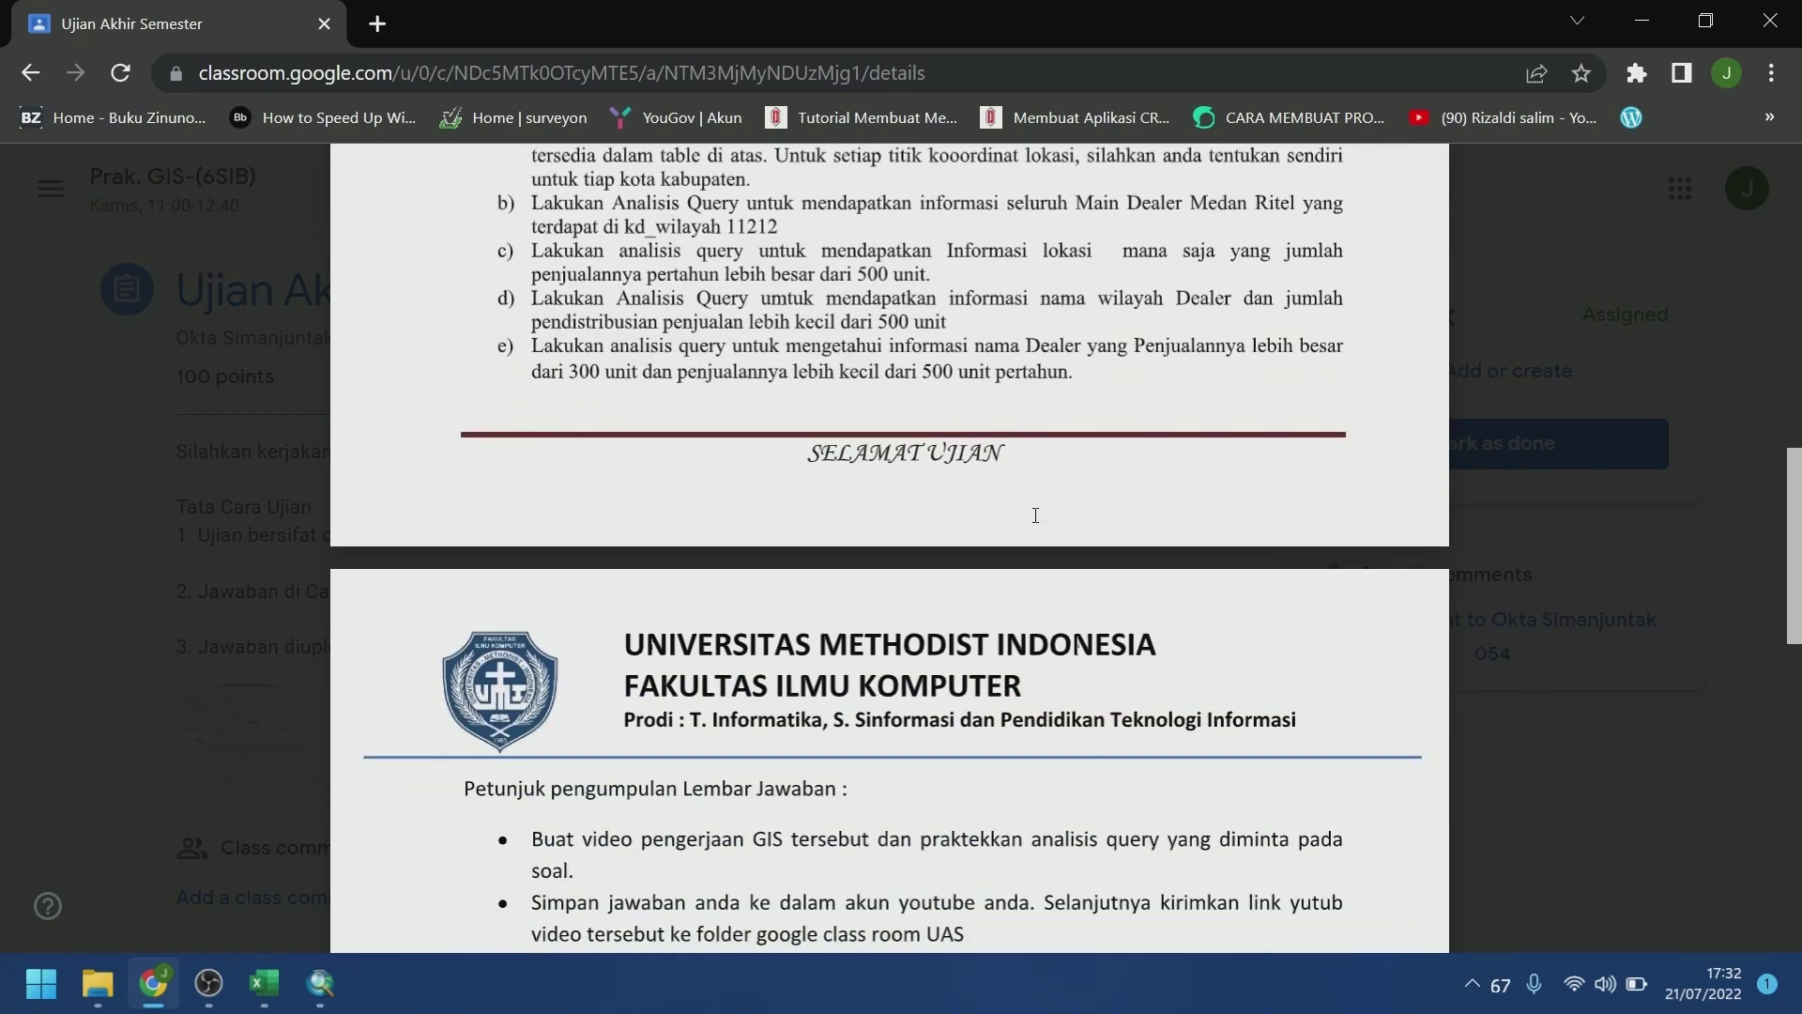
scroll(1127, 610, up, 2)
scroll(972, 543, down, 5)
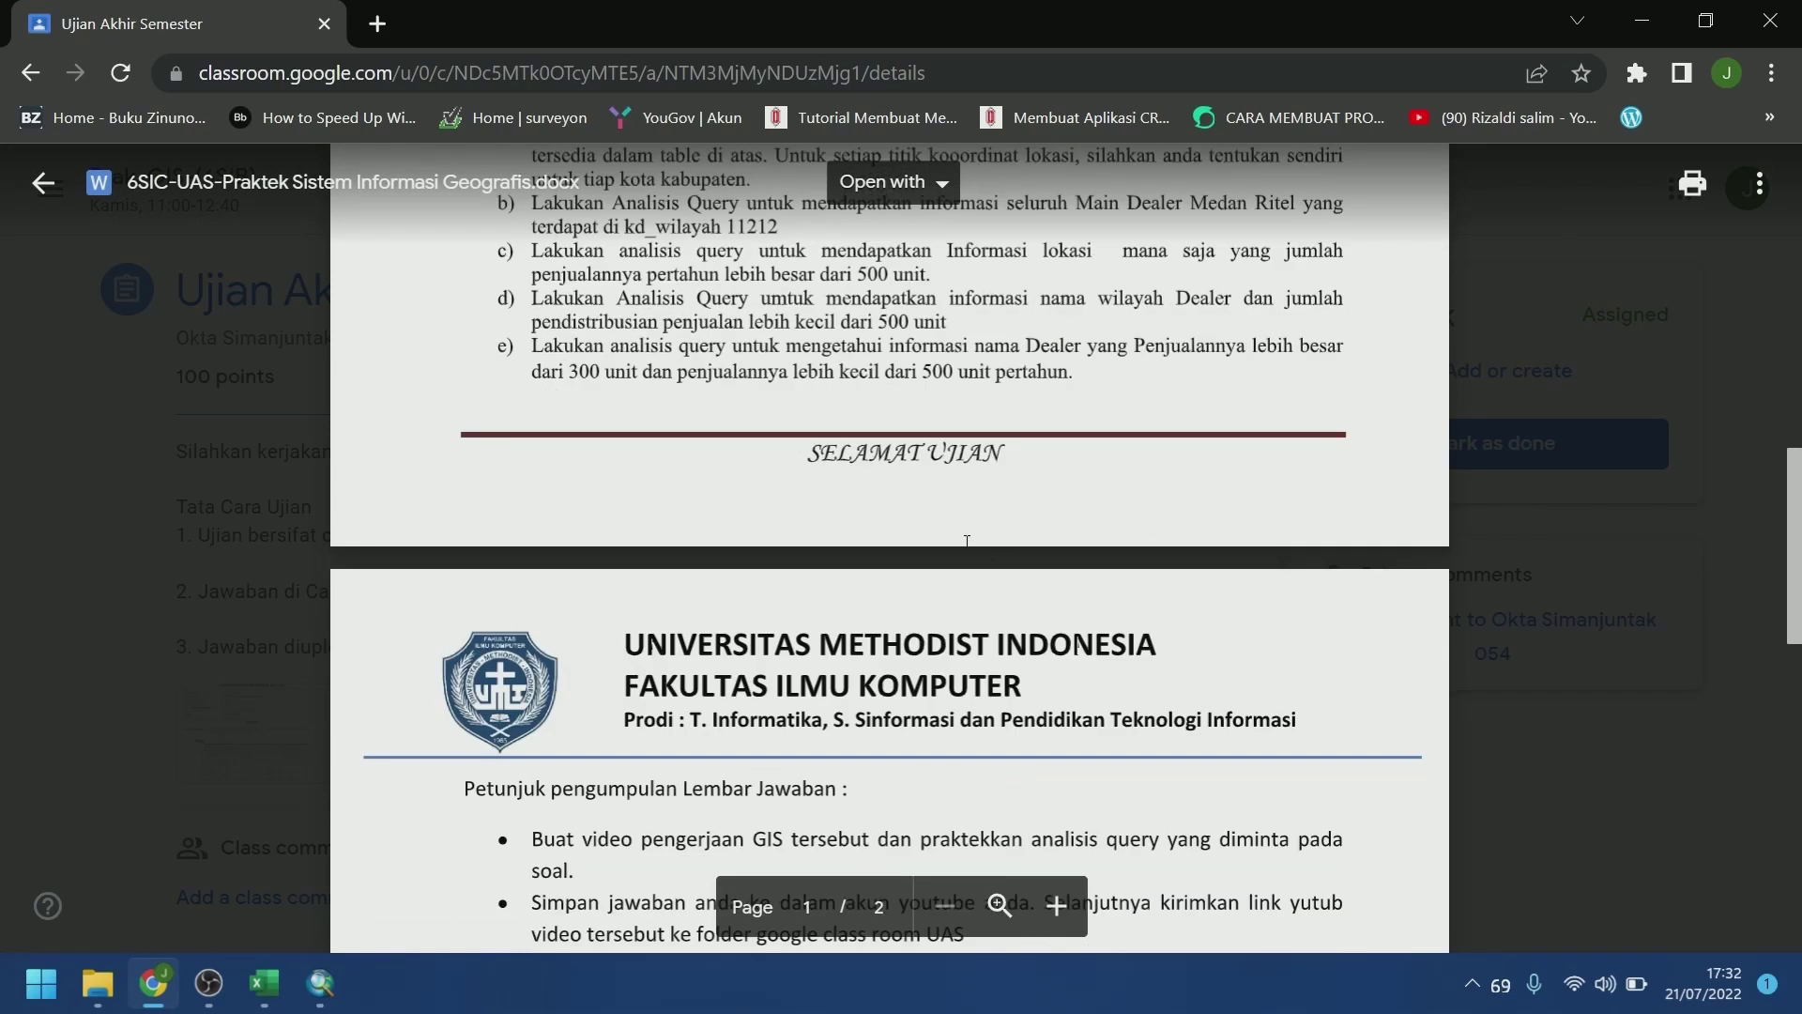
Switch to ArcMap, reopen Select By Attributes, and replace the existing expression with the "Distribusi" field
key(alt+Tab)
key(alt+Tab)
key(alt+Tab)
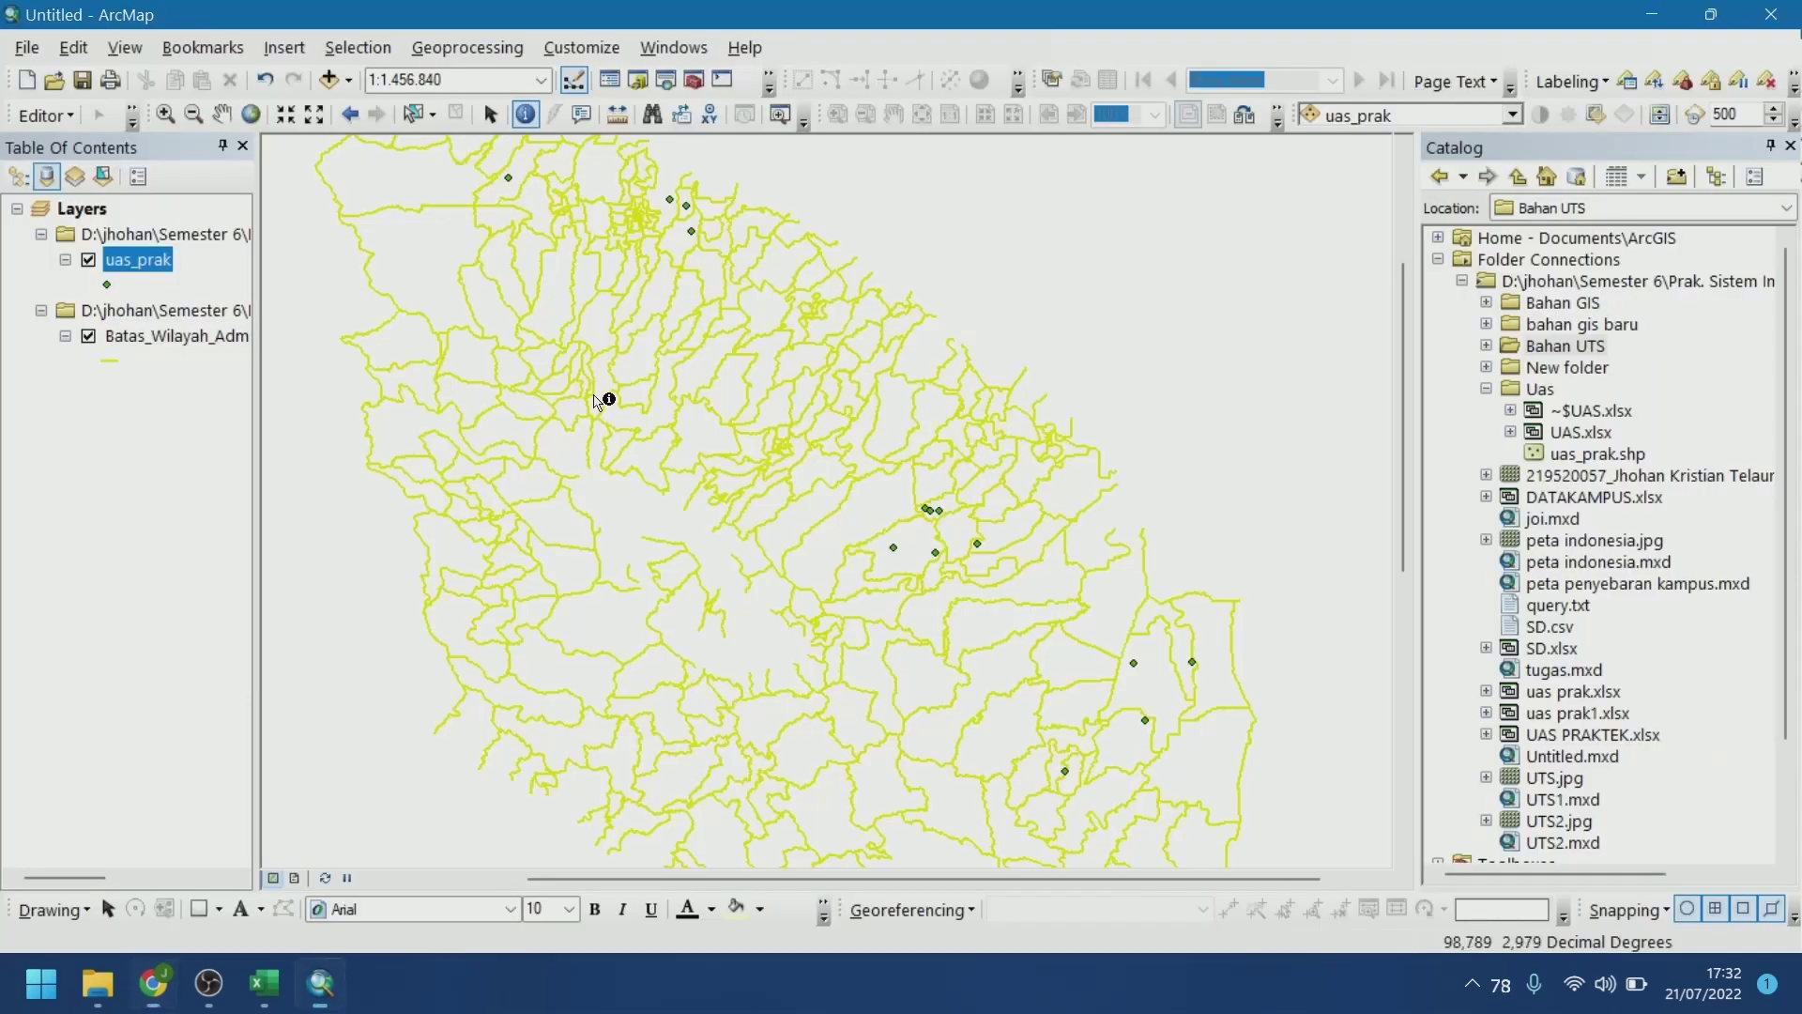
click(358, 47)
click(395, 73)
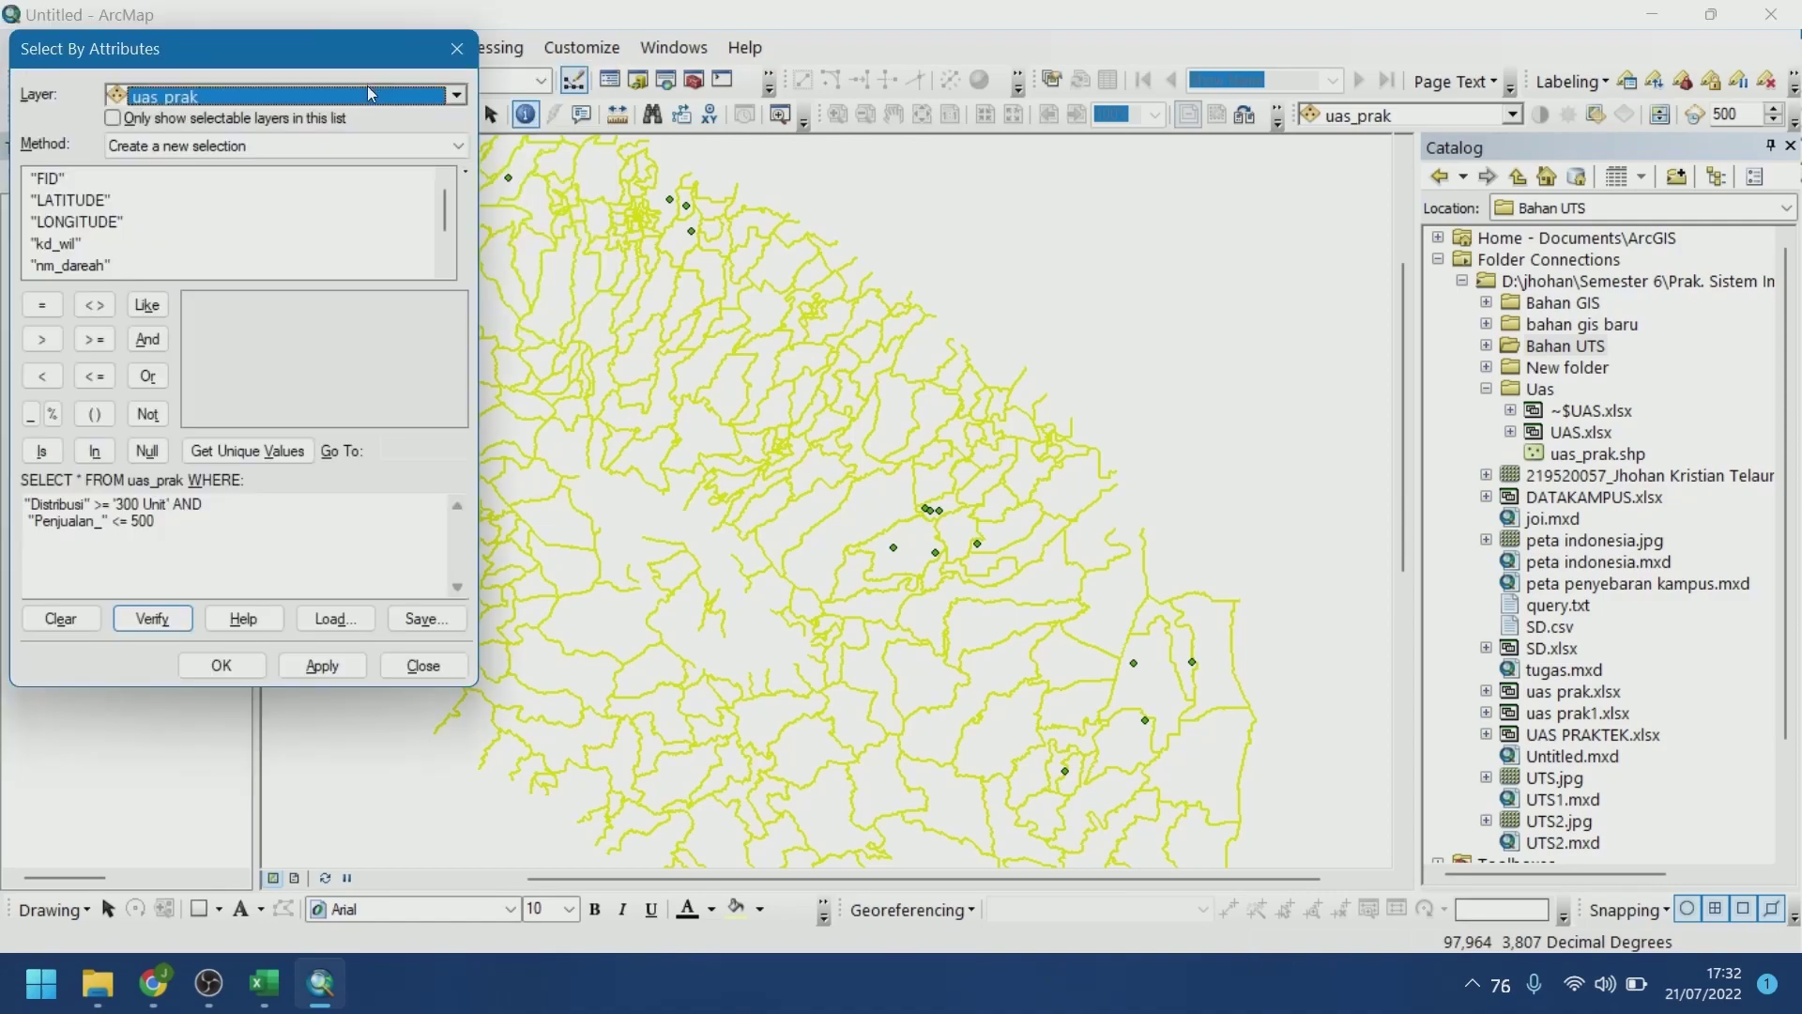
scroll(90, 266, down, 1)
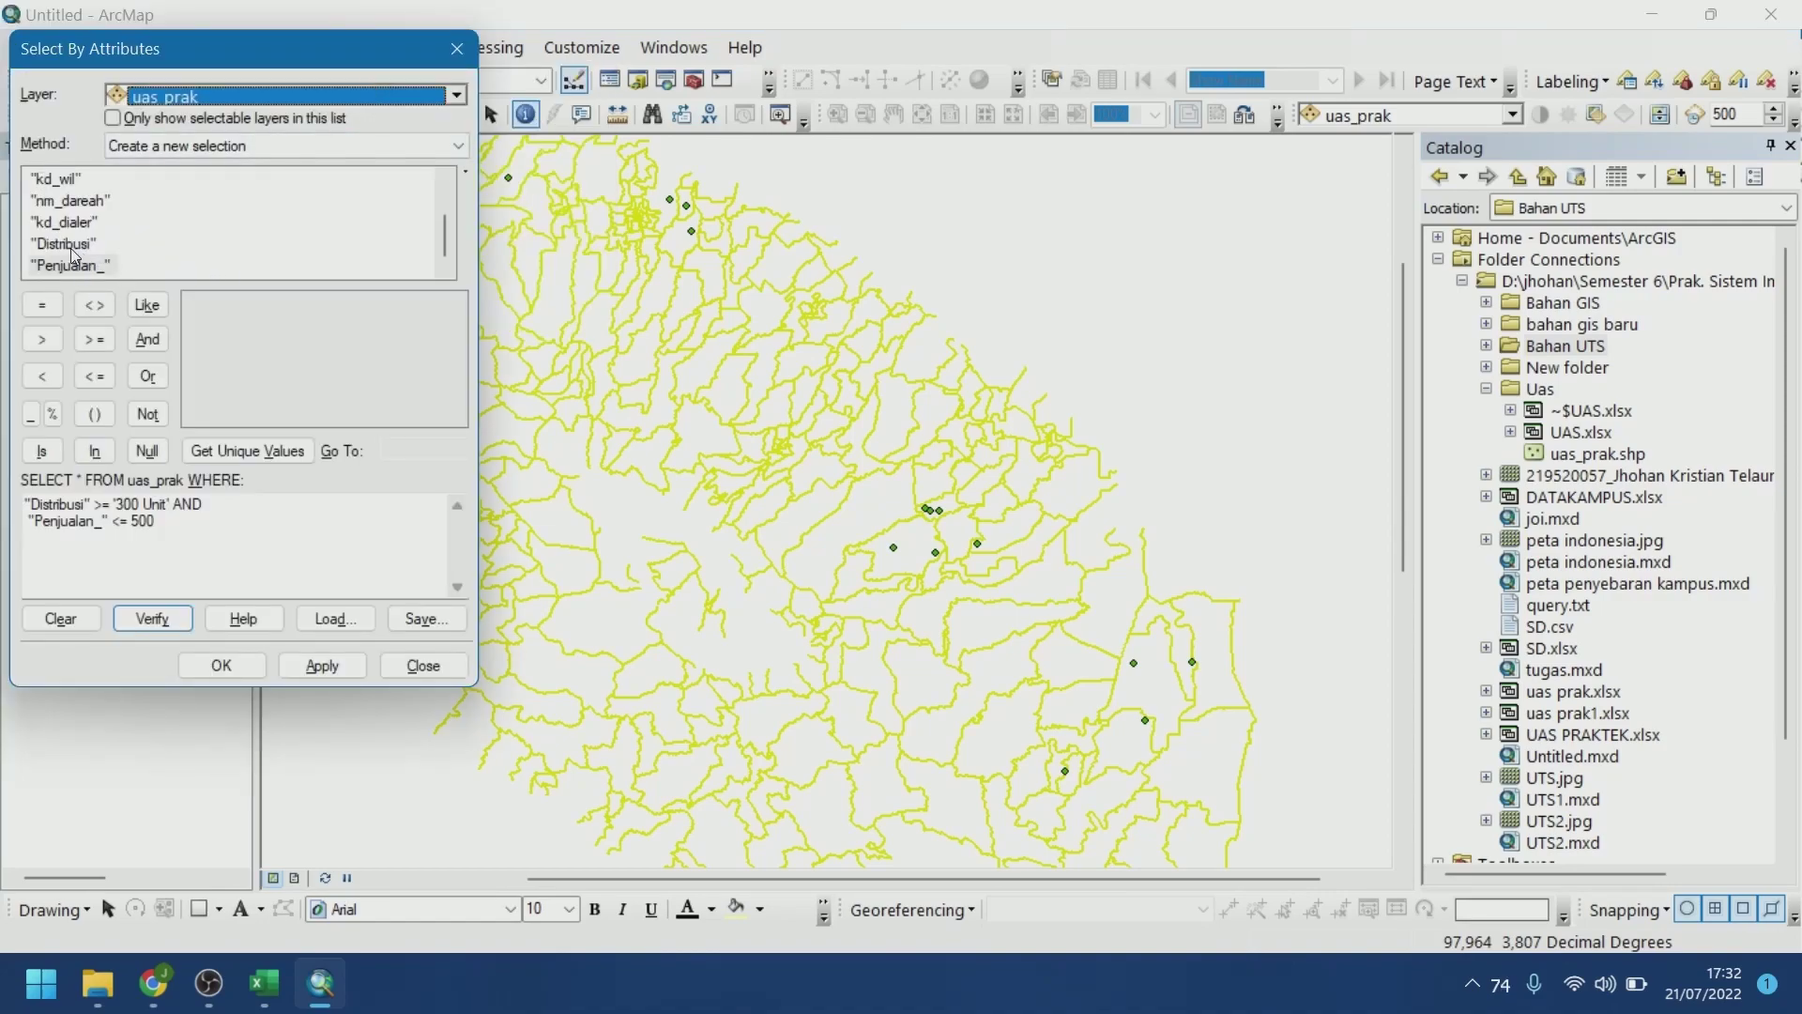
double_click(72, 246)
key(ctrl+a)
key(Delete)
double_click(59, 237)
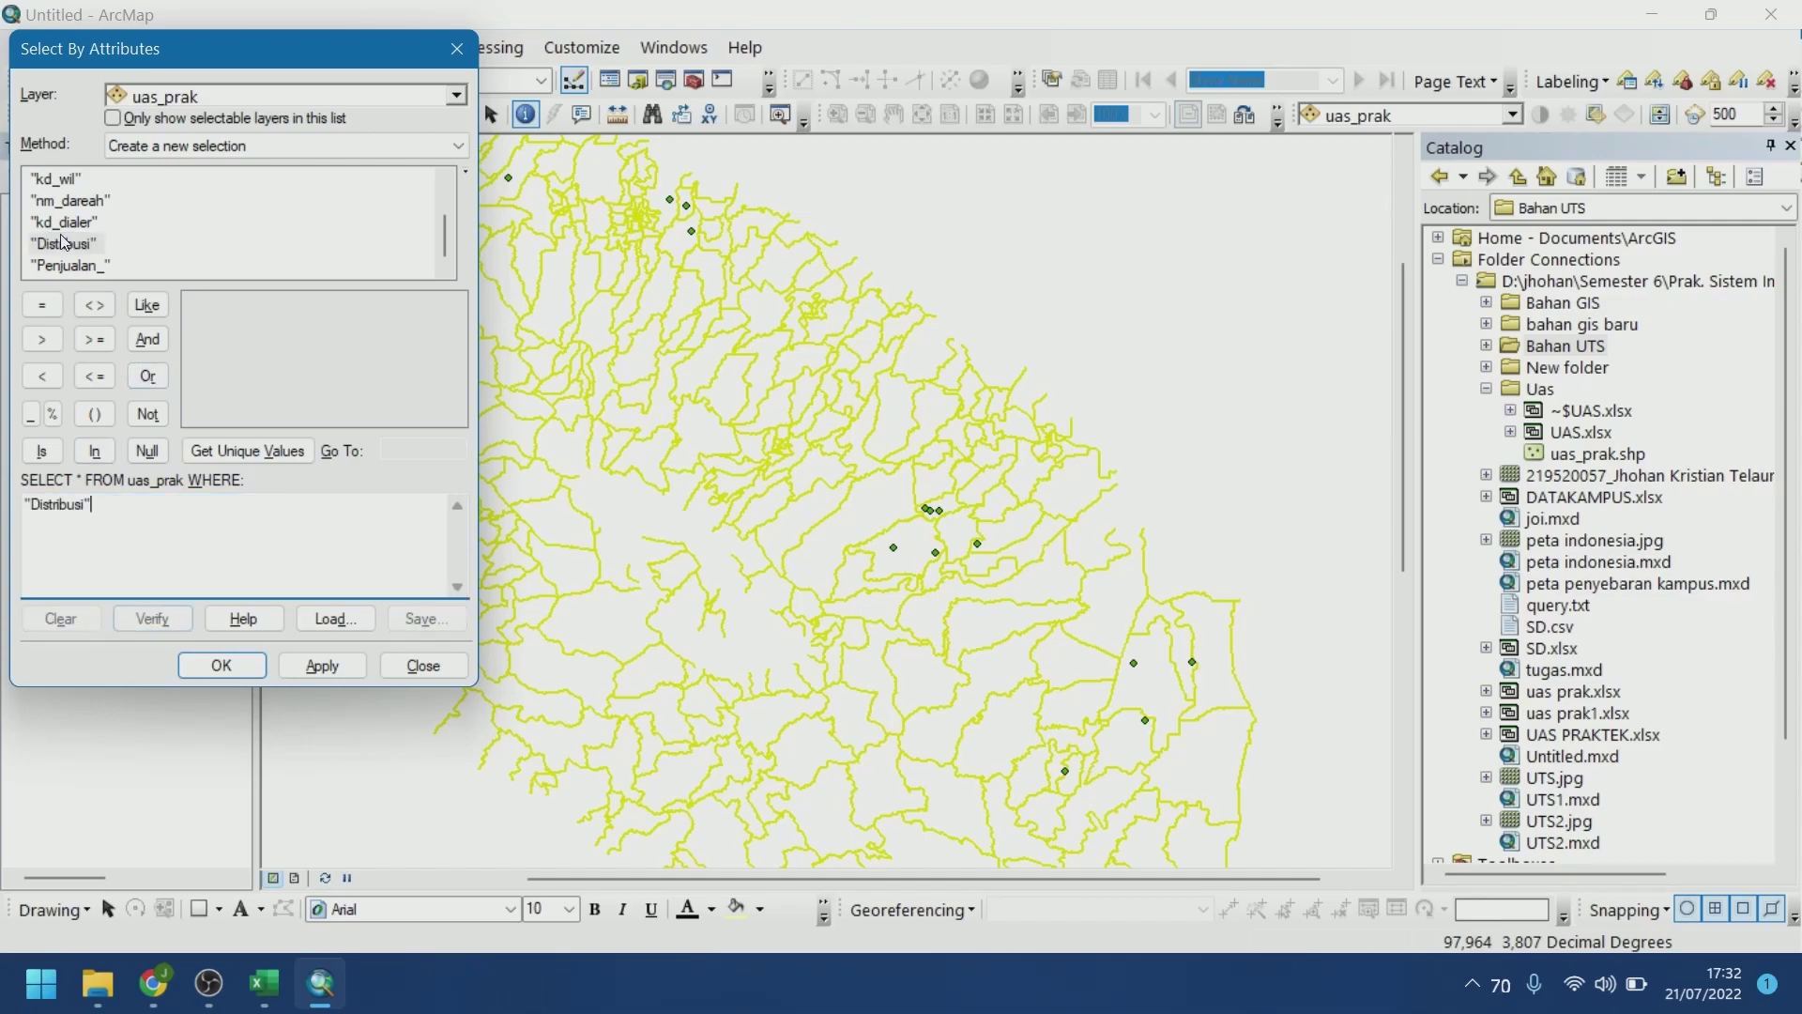
Switch to the exam document in Chrome and compare question e with the data table's distribution and sales columns
key(alt+Tab)
scroll(912, 439, up, 6)
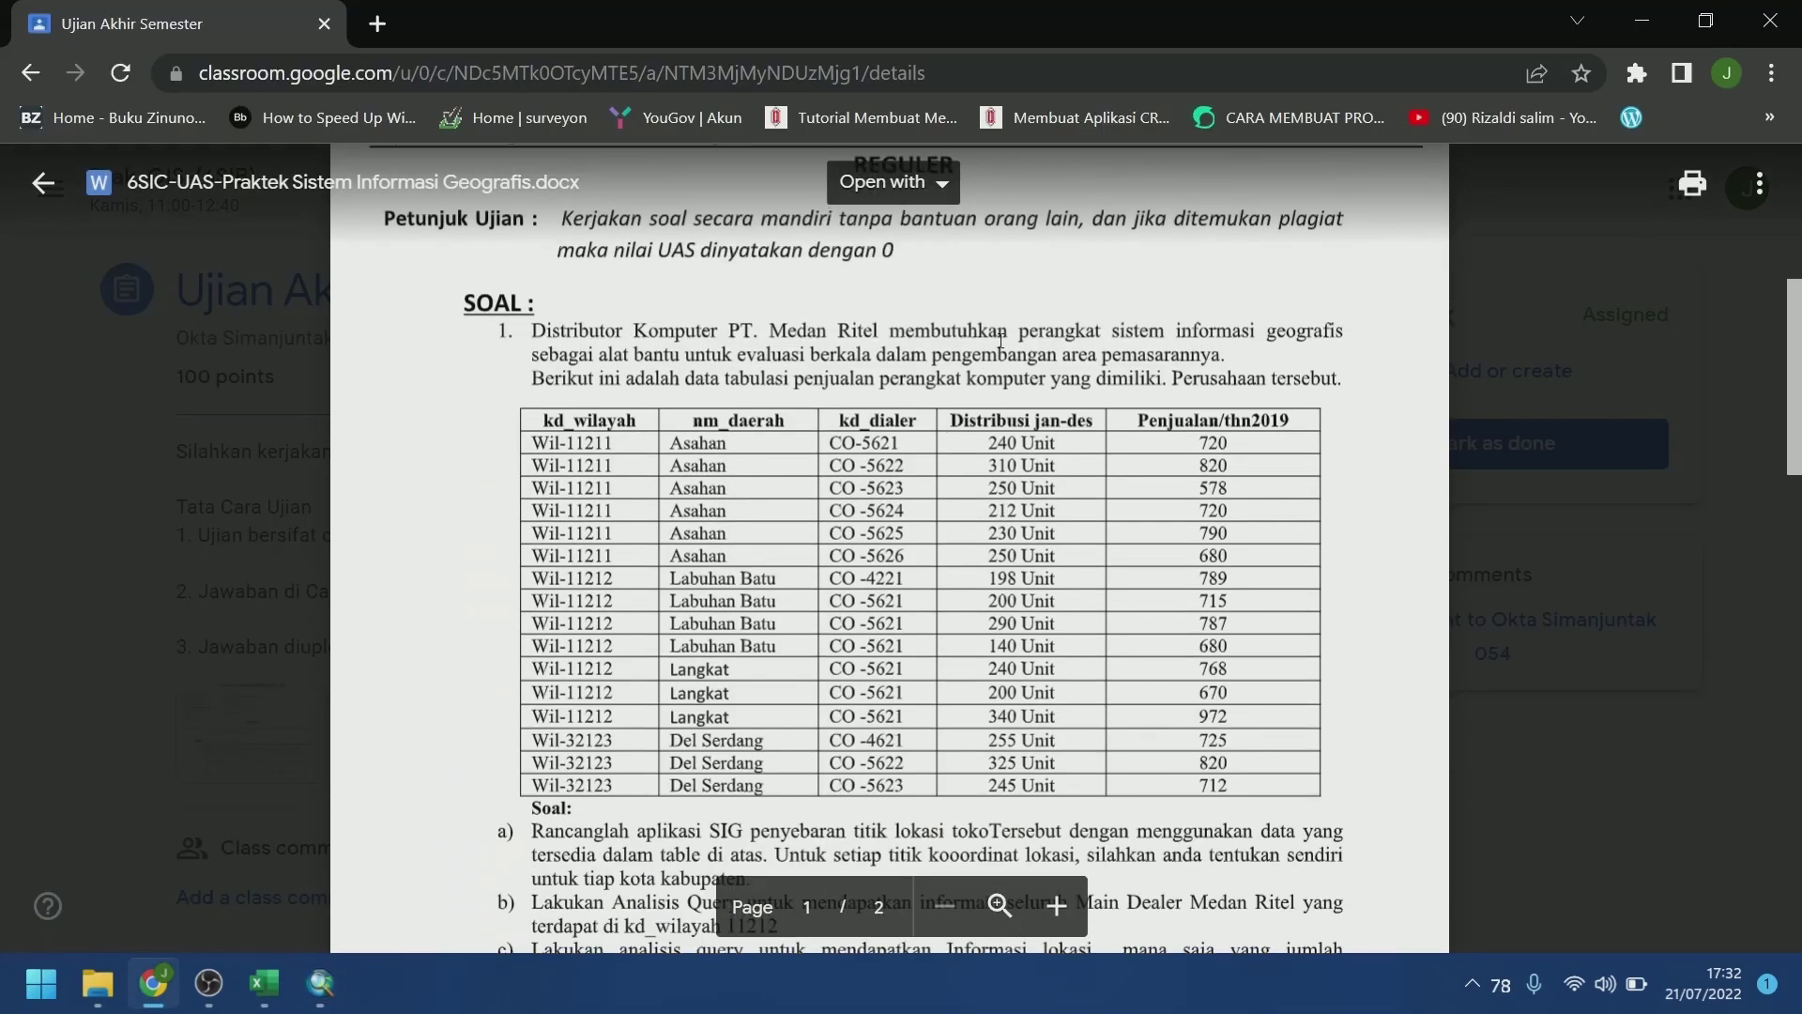
scroll(1045, 433, down, 7)
scroll(958, 452, up, 2)
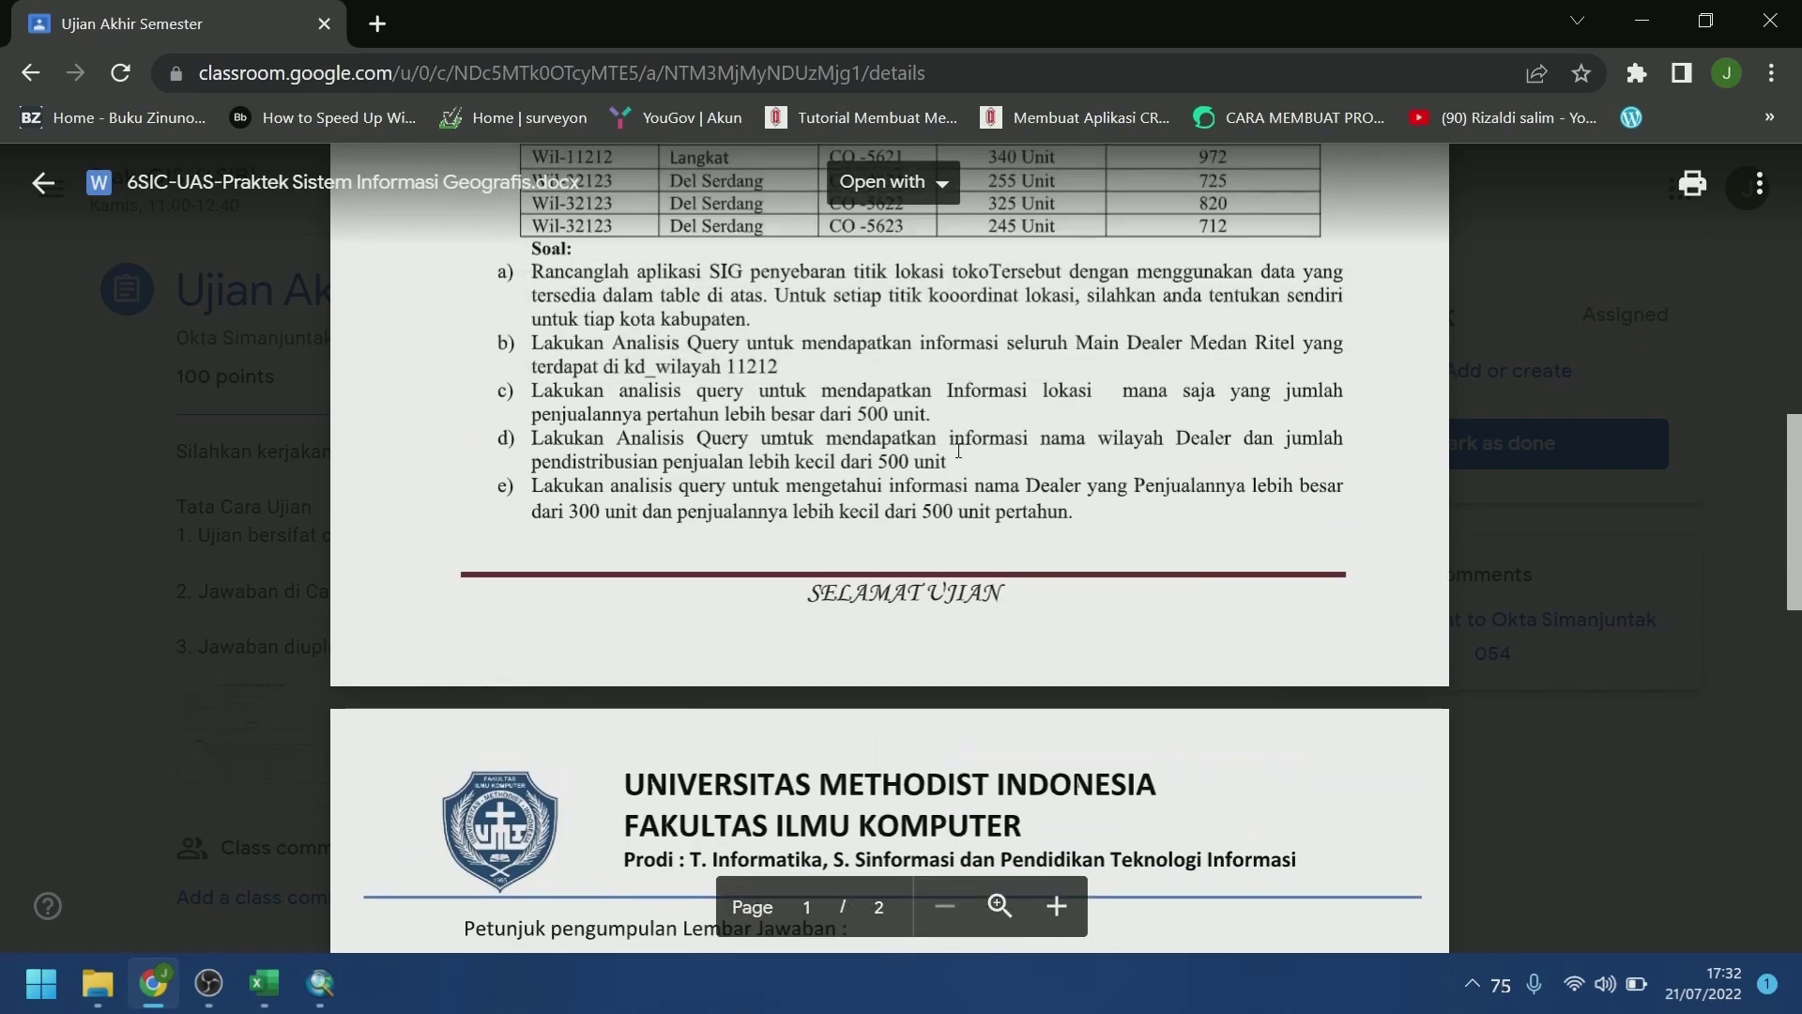
scroll(937, 498, up, 1)
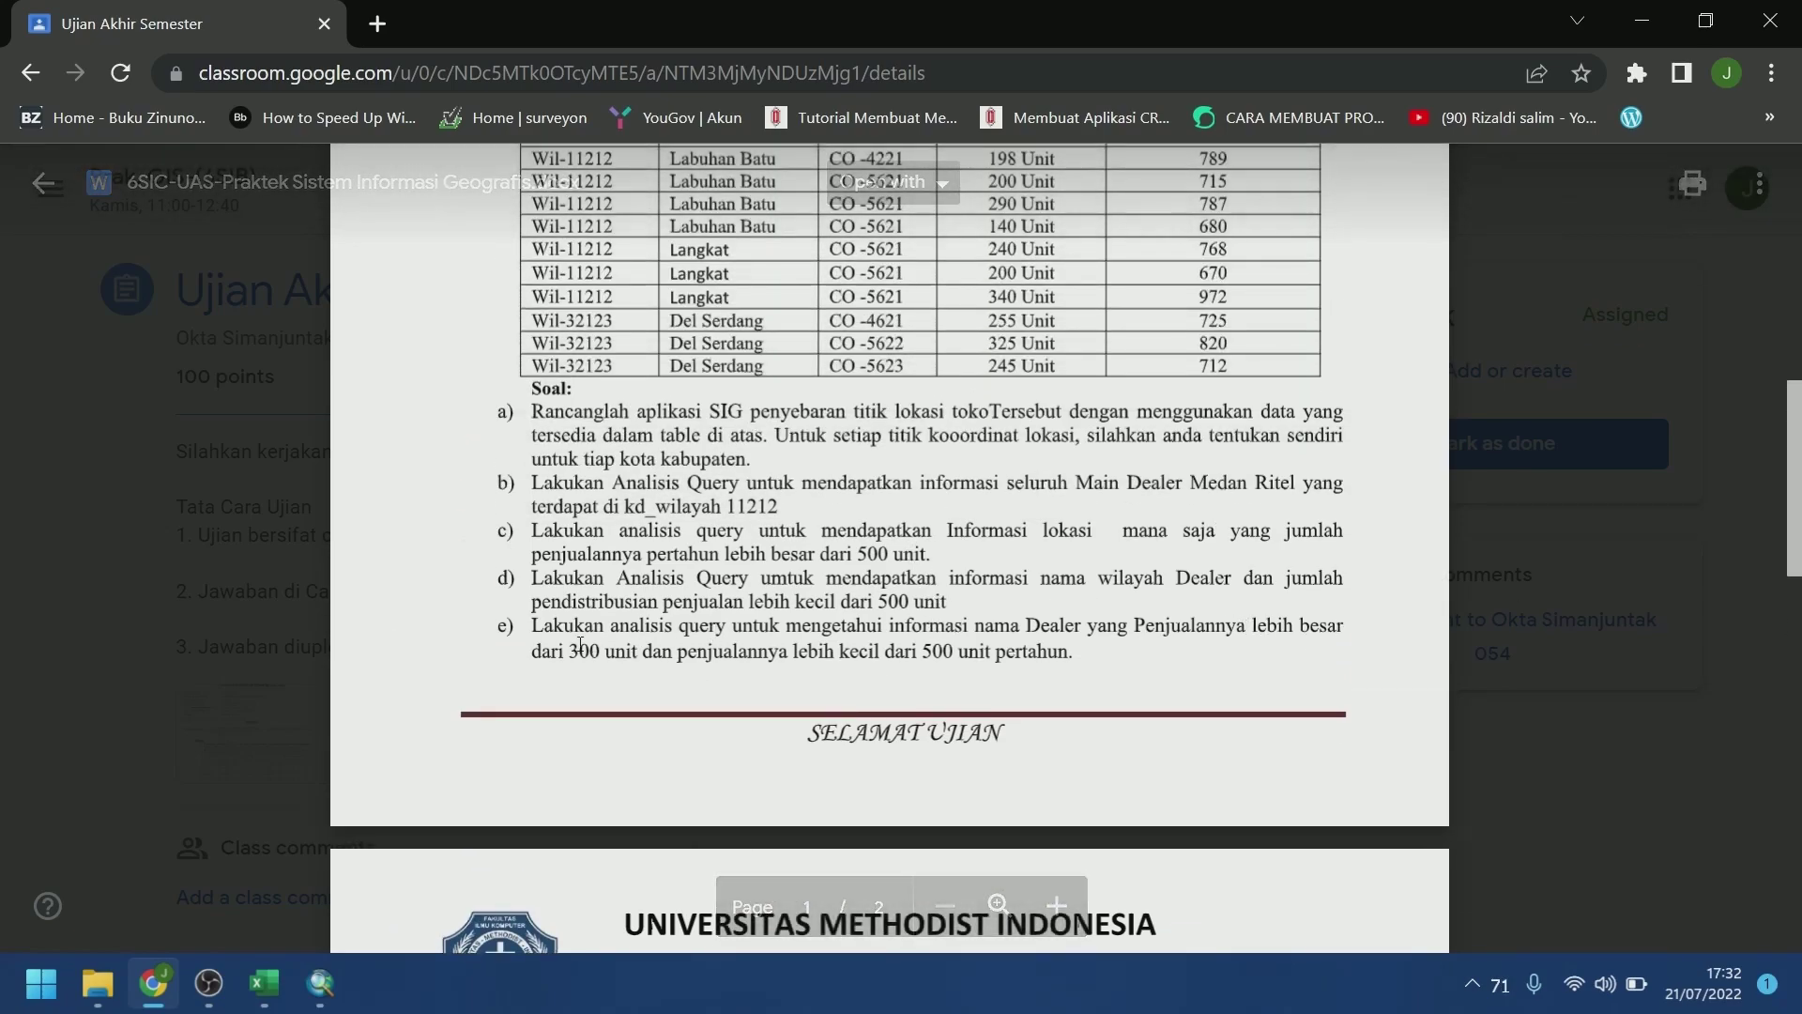
Switch to ArcMap and complete the first condition as "Distribusi" >= '300 Unit', editing a listed unit value to 300
key(alt+Tab)
key(alt+Tab)
key(alt+Tab)
click(93, 338)
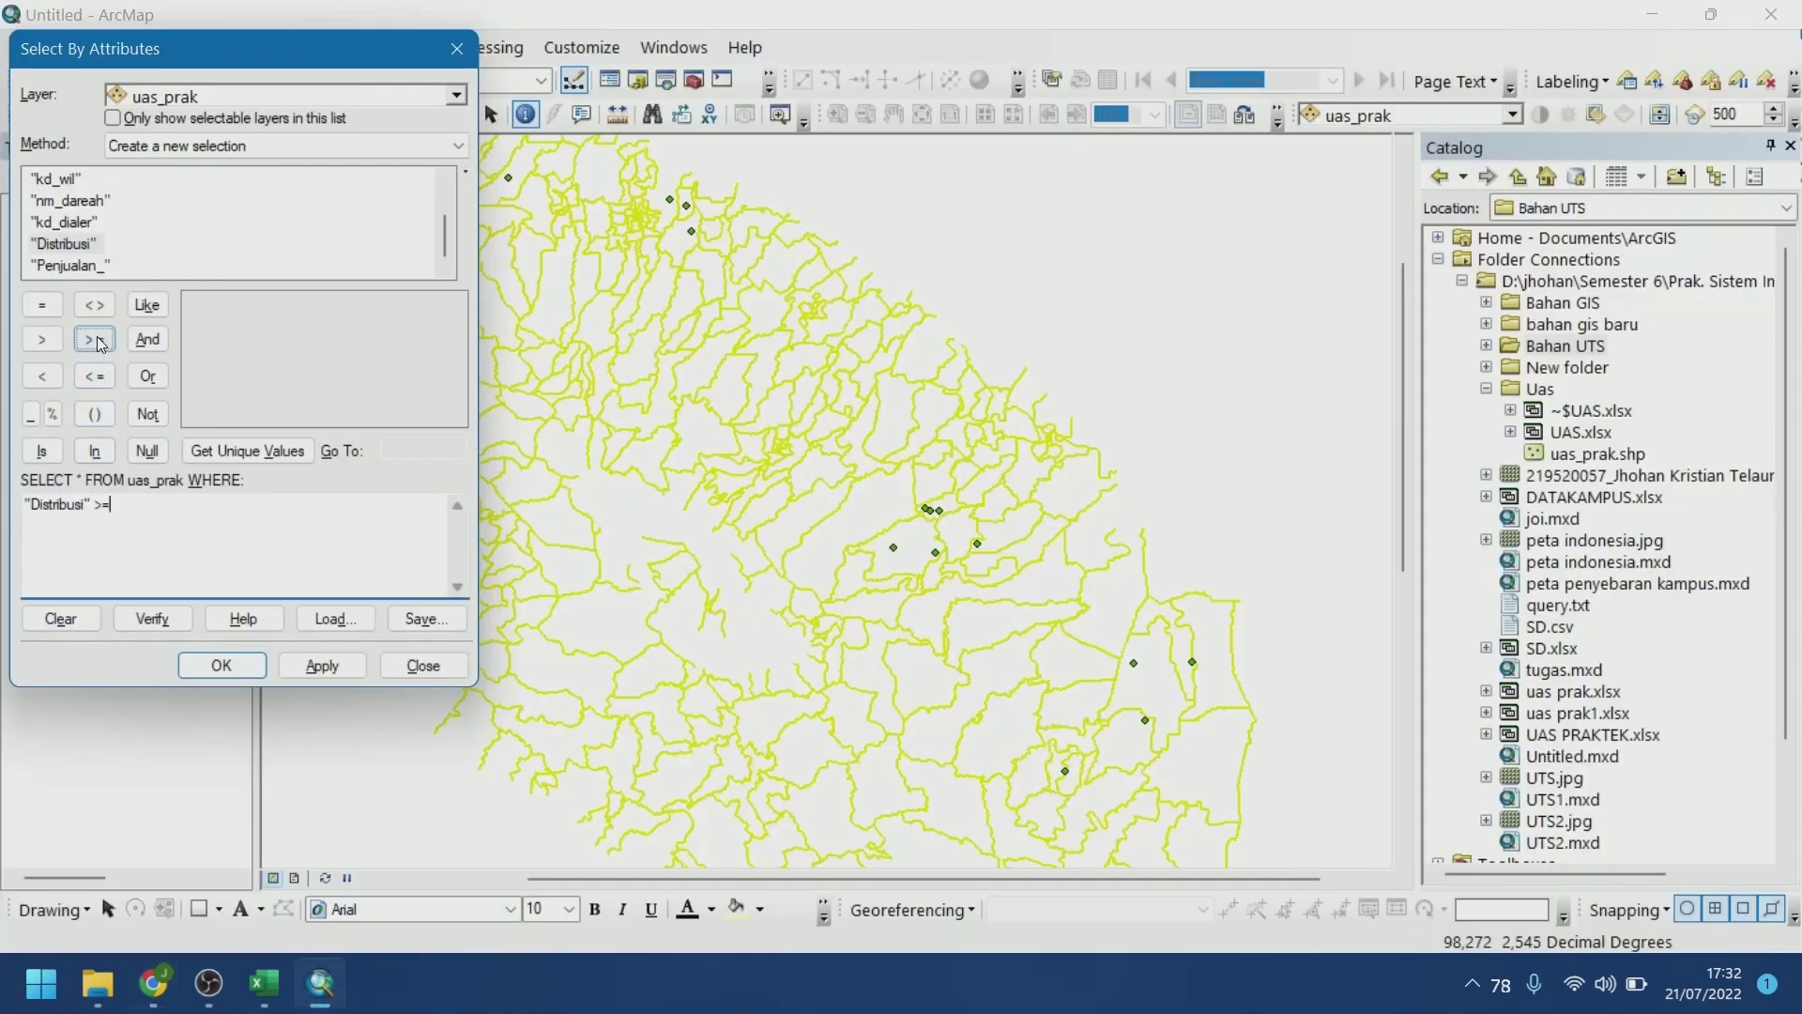
click(246, 450)
scroll(230, 380, down, 2)
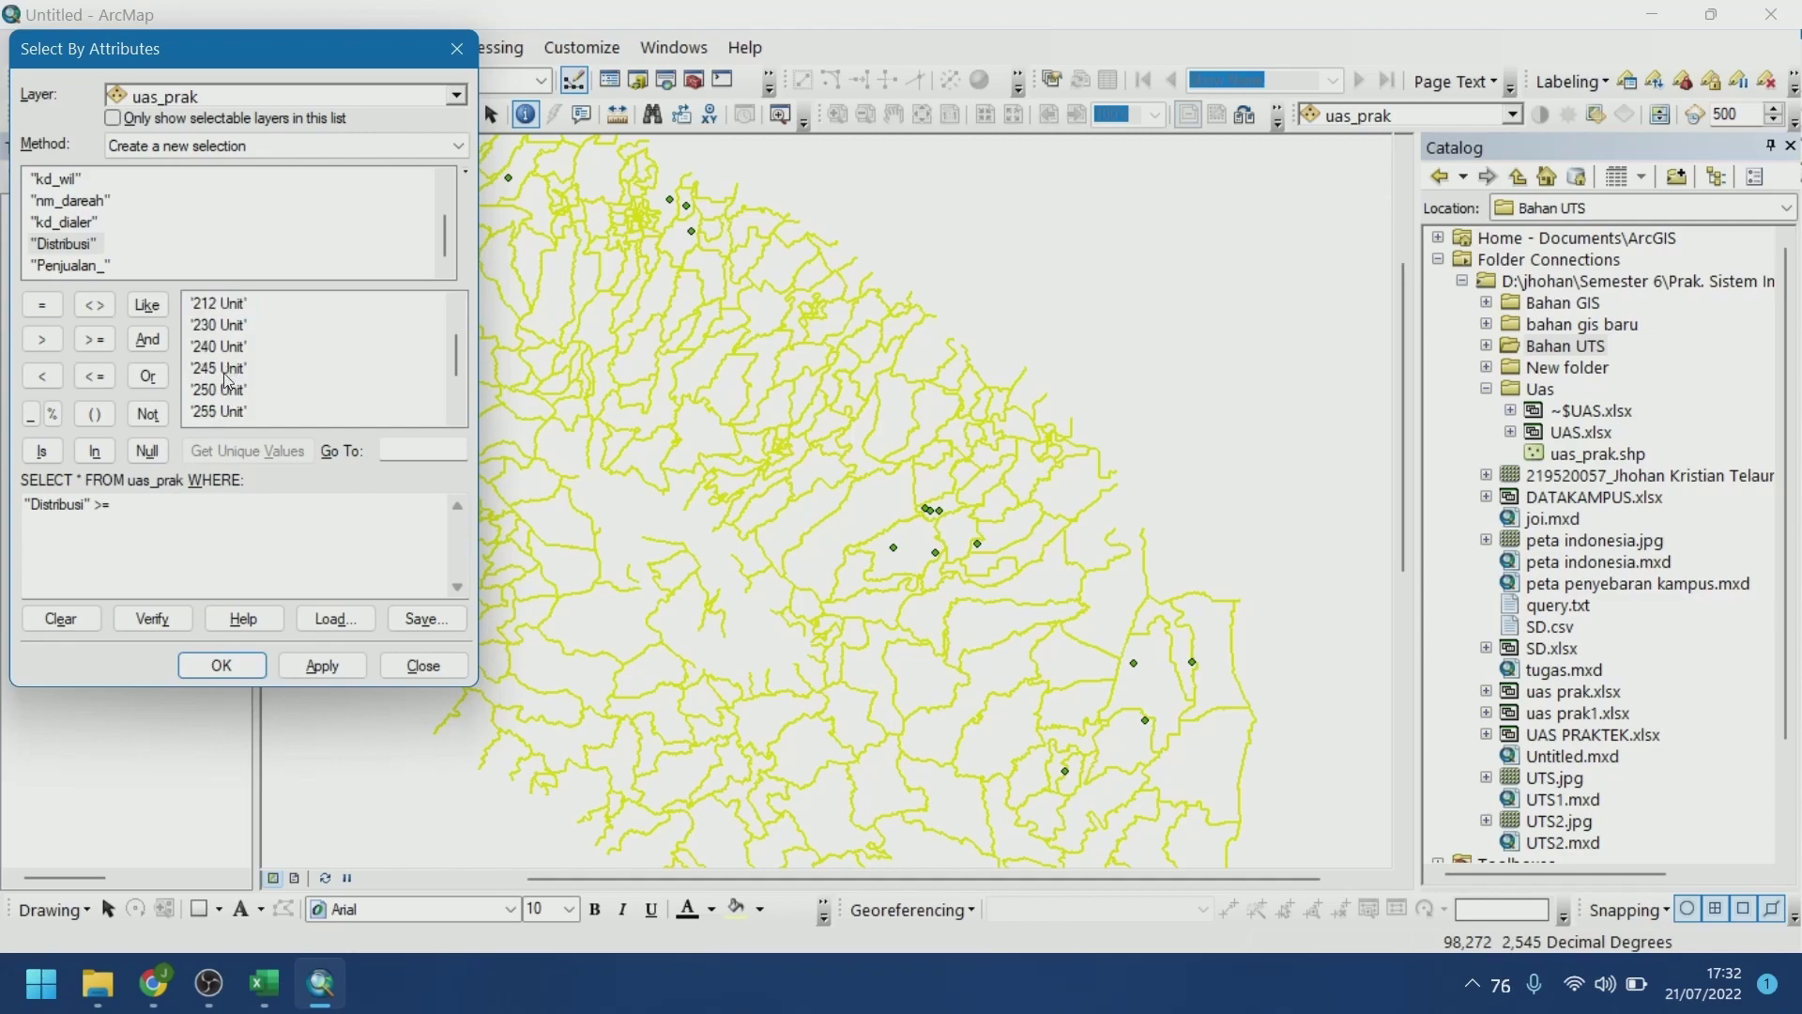
double_click(223, 390)
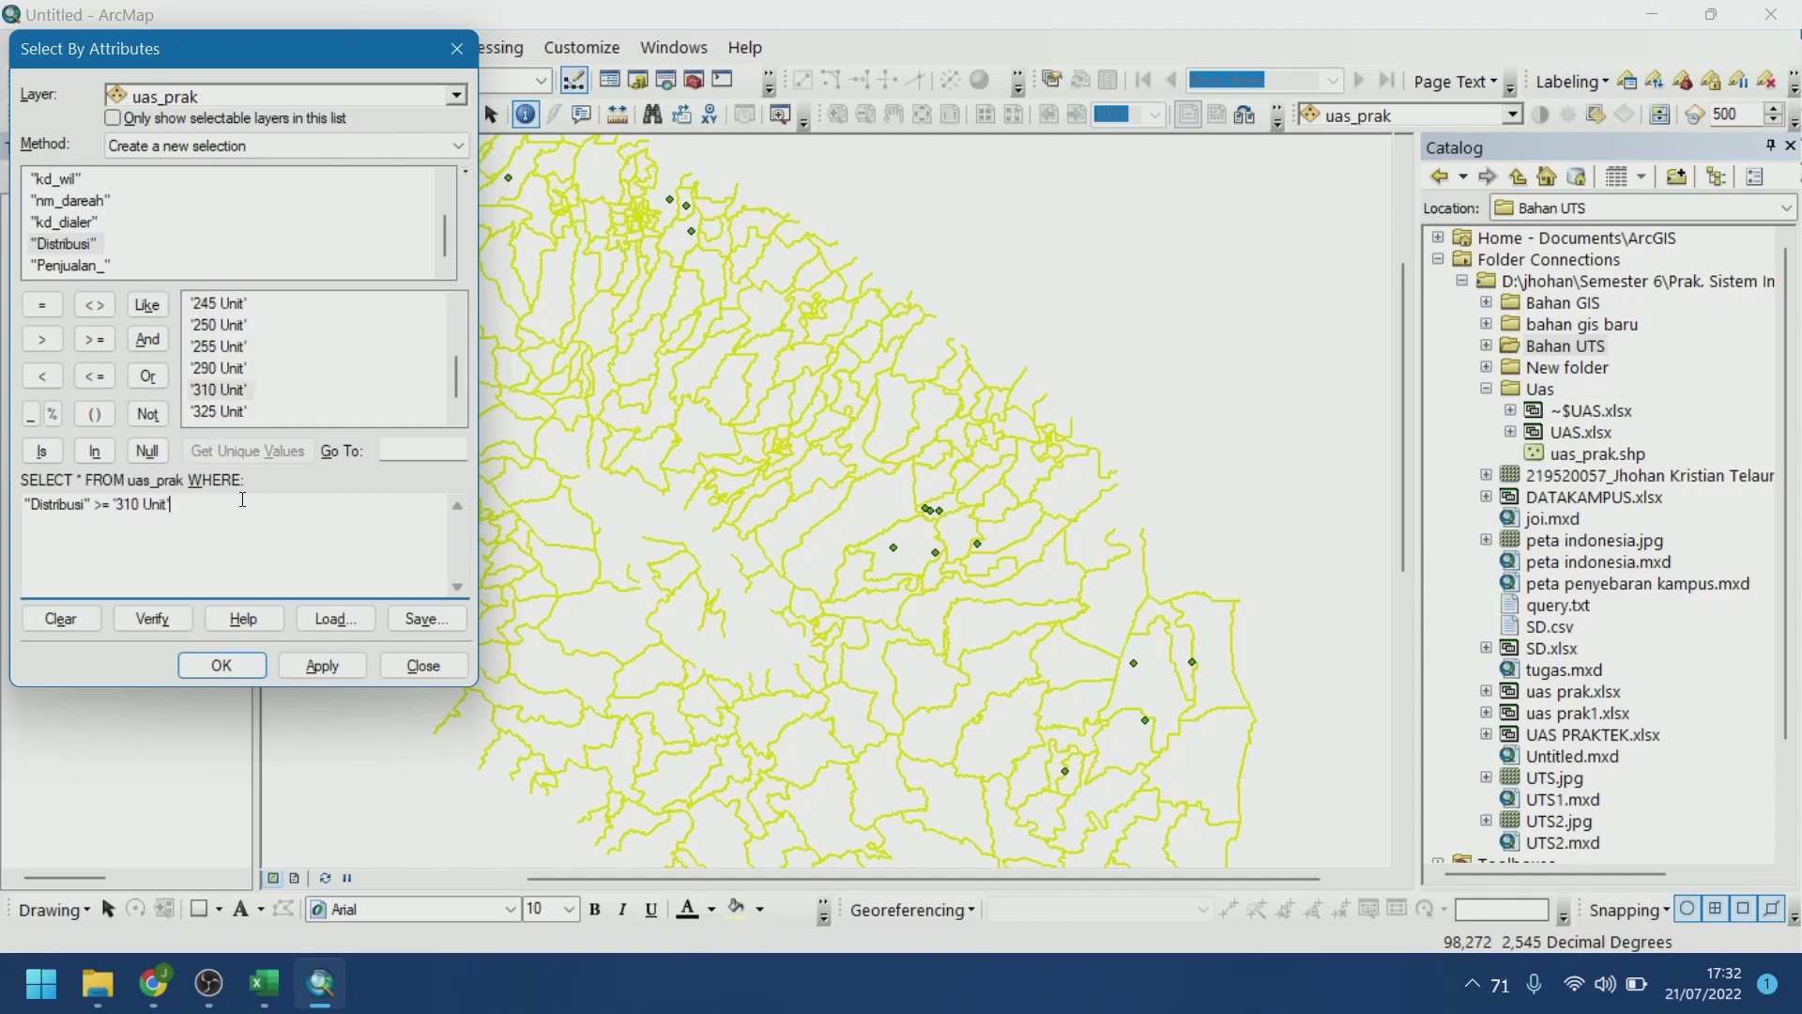
click(141, 504)
key(BackSpace)
key(BackSpace)
text(00)
Switch to the exam document in Chrome and reread question e's second condition, highlighting both sales limits
mouse_move(326, 991)
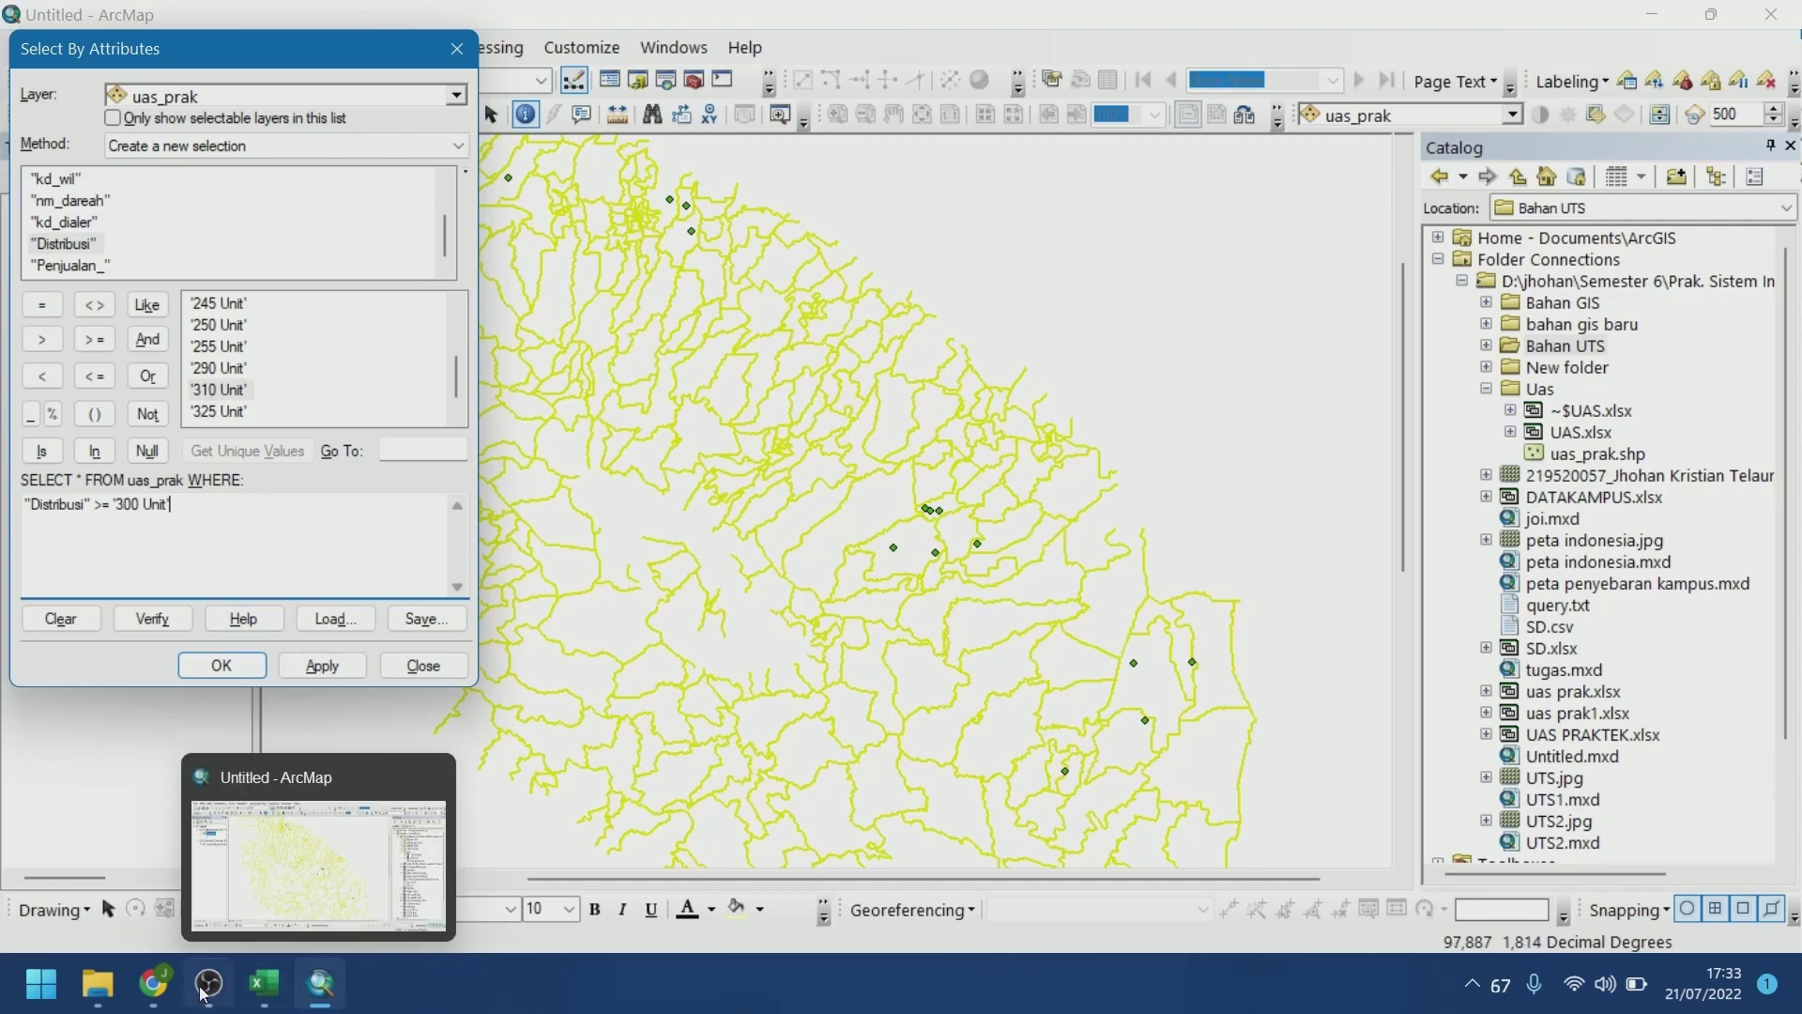
click(153, 983)
drag(644, 652, 789, 652)
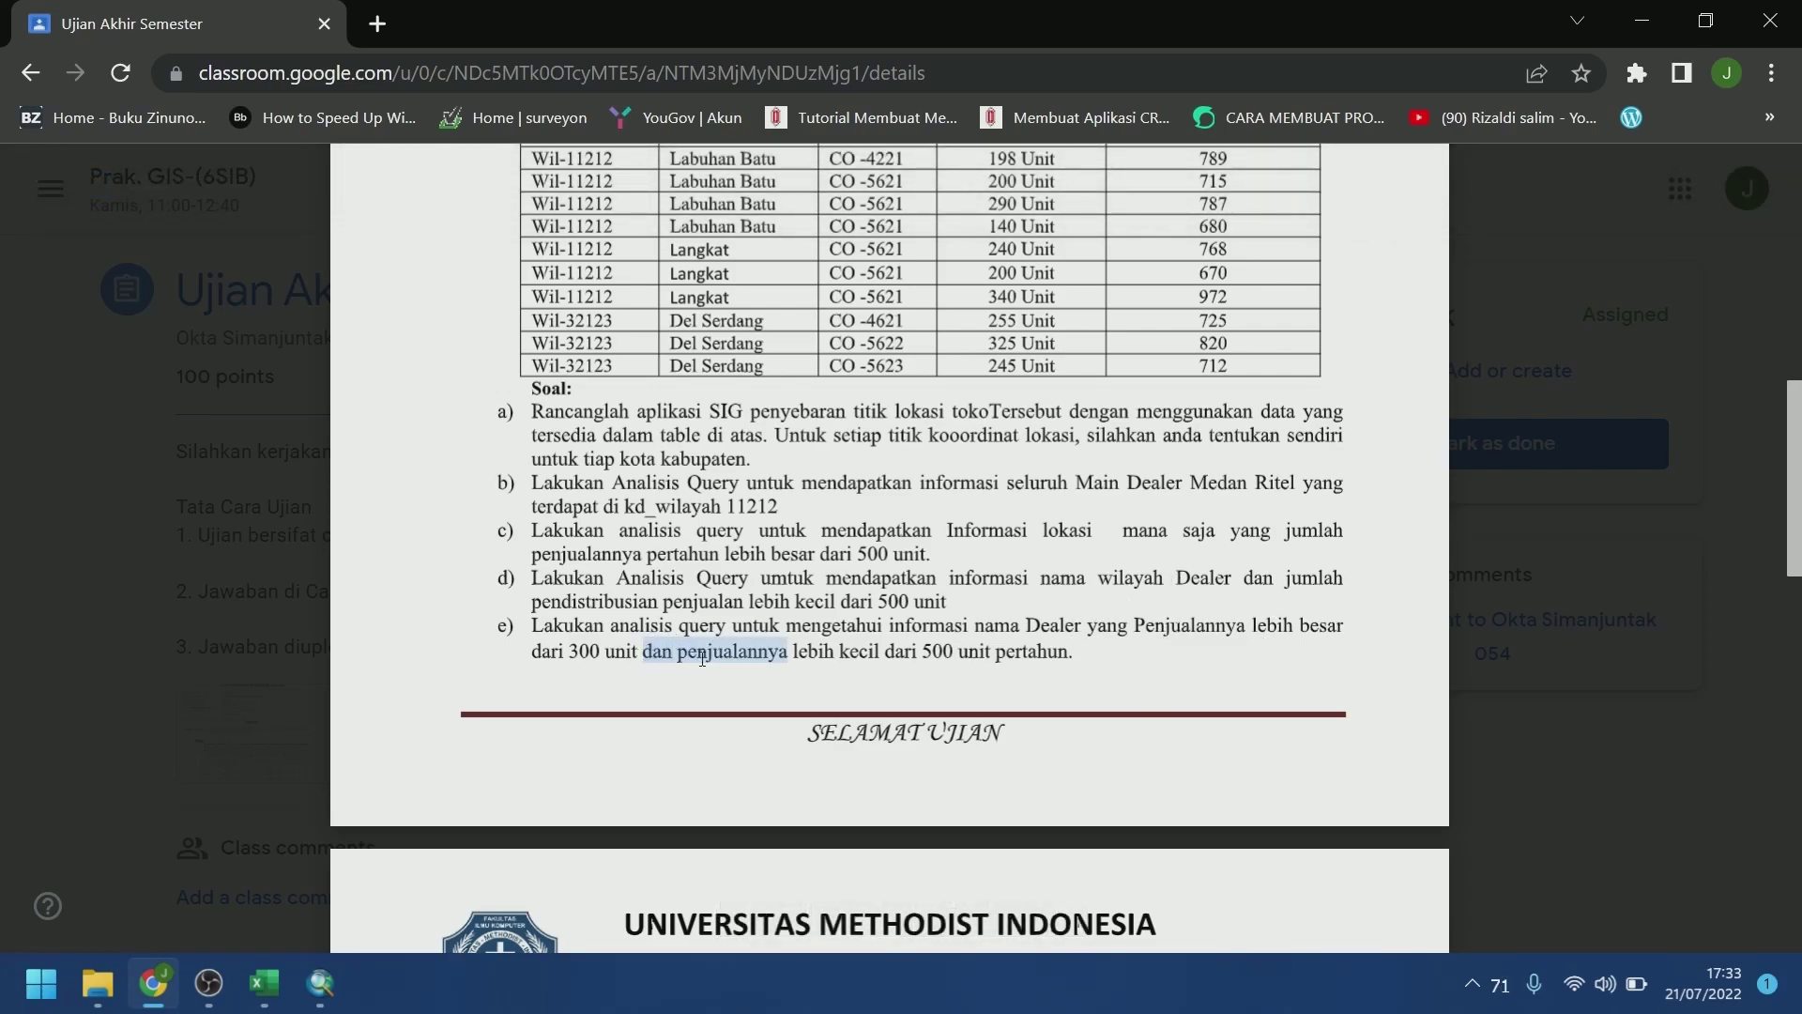
drag(955, 653, 924, 651)
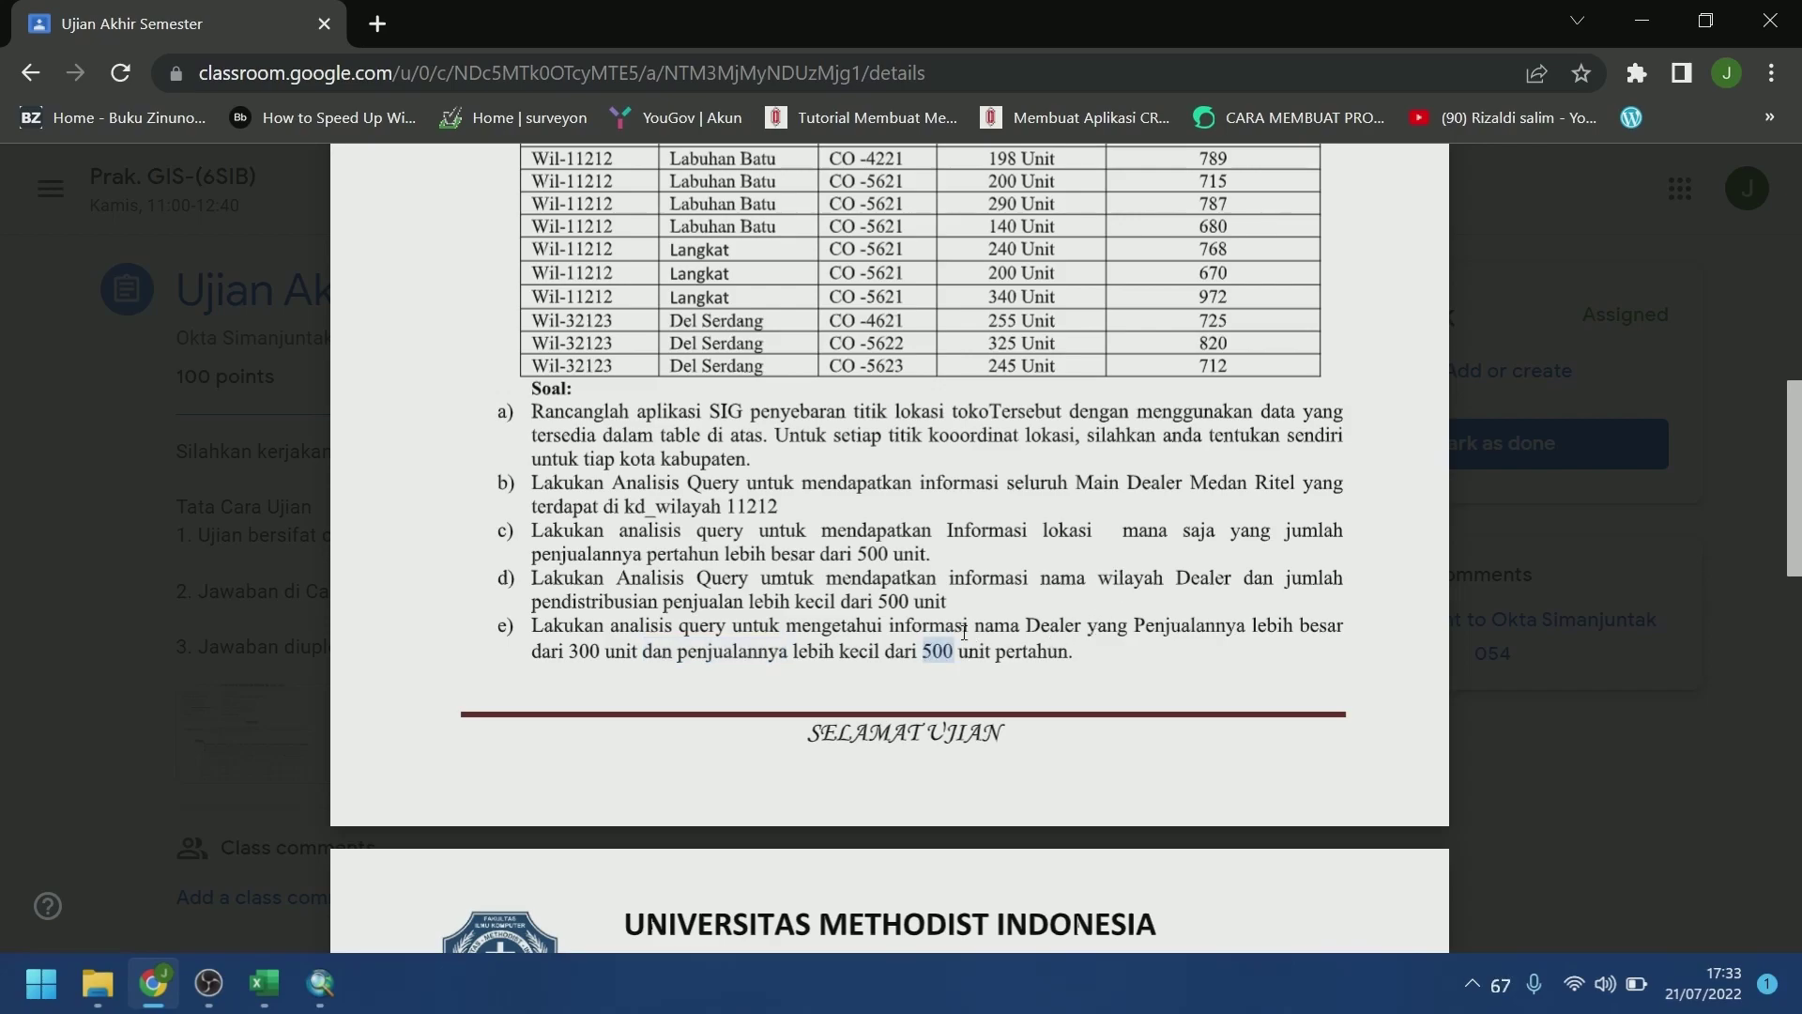
double_click(652, 650)
drag(1134, 626, 737, 651)
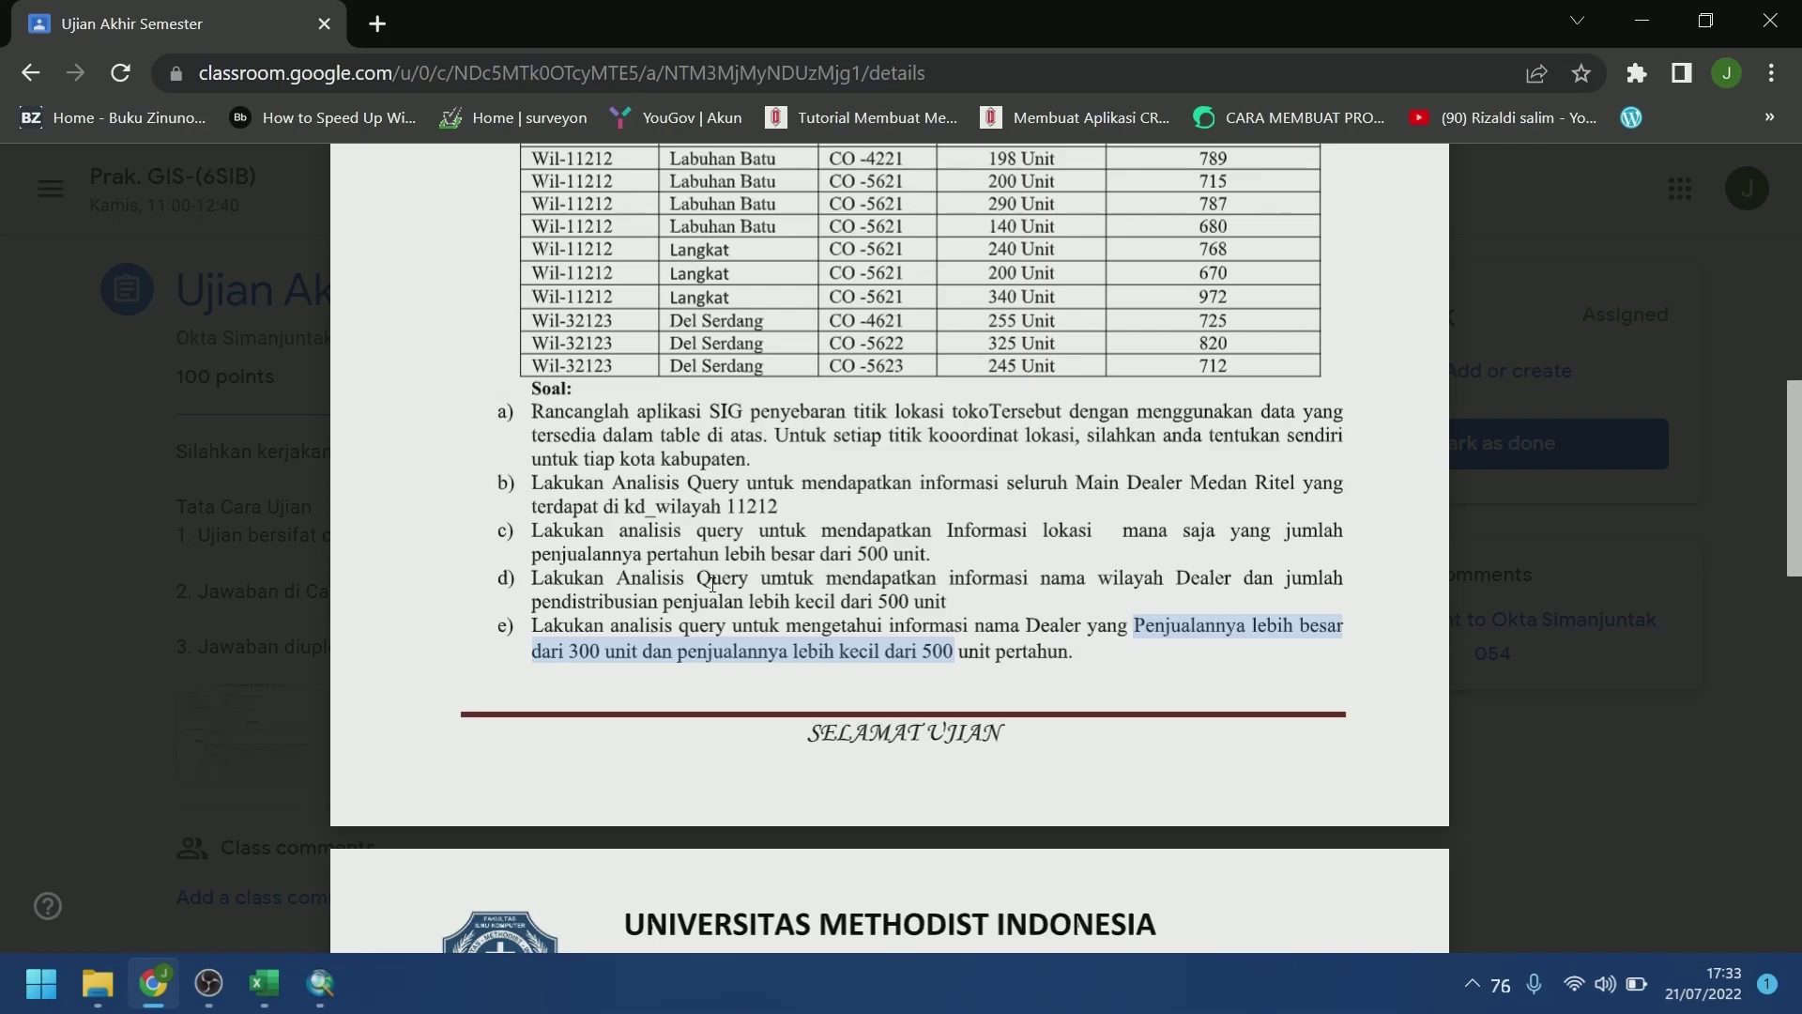
Switch back to ArcMap and append the AND operator after the "Distribusi" >= '300 Unit' condition
key(alt+Tab)
key(alt+Tab)
key(alt+Tab)
key(alt+Tab)
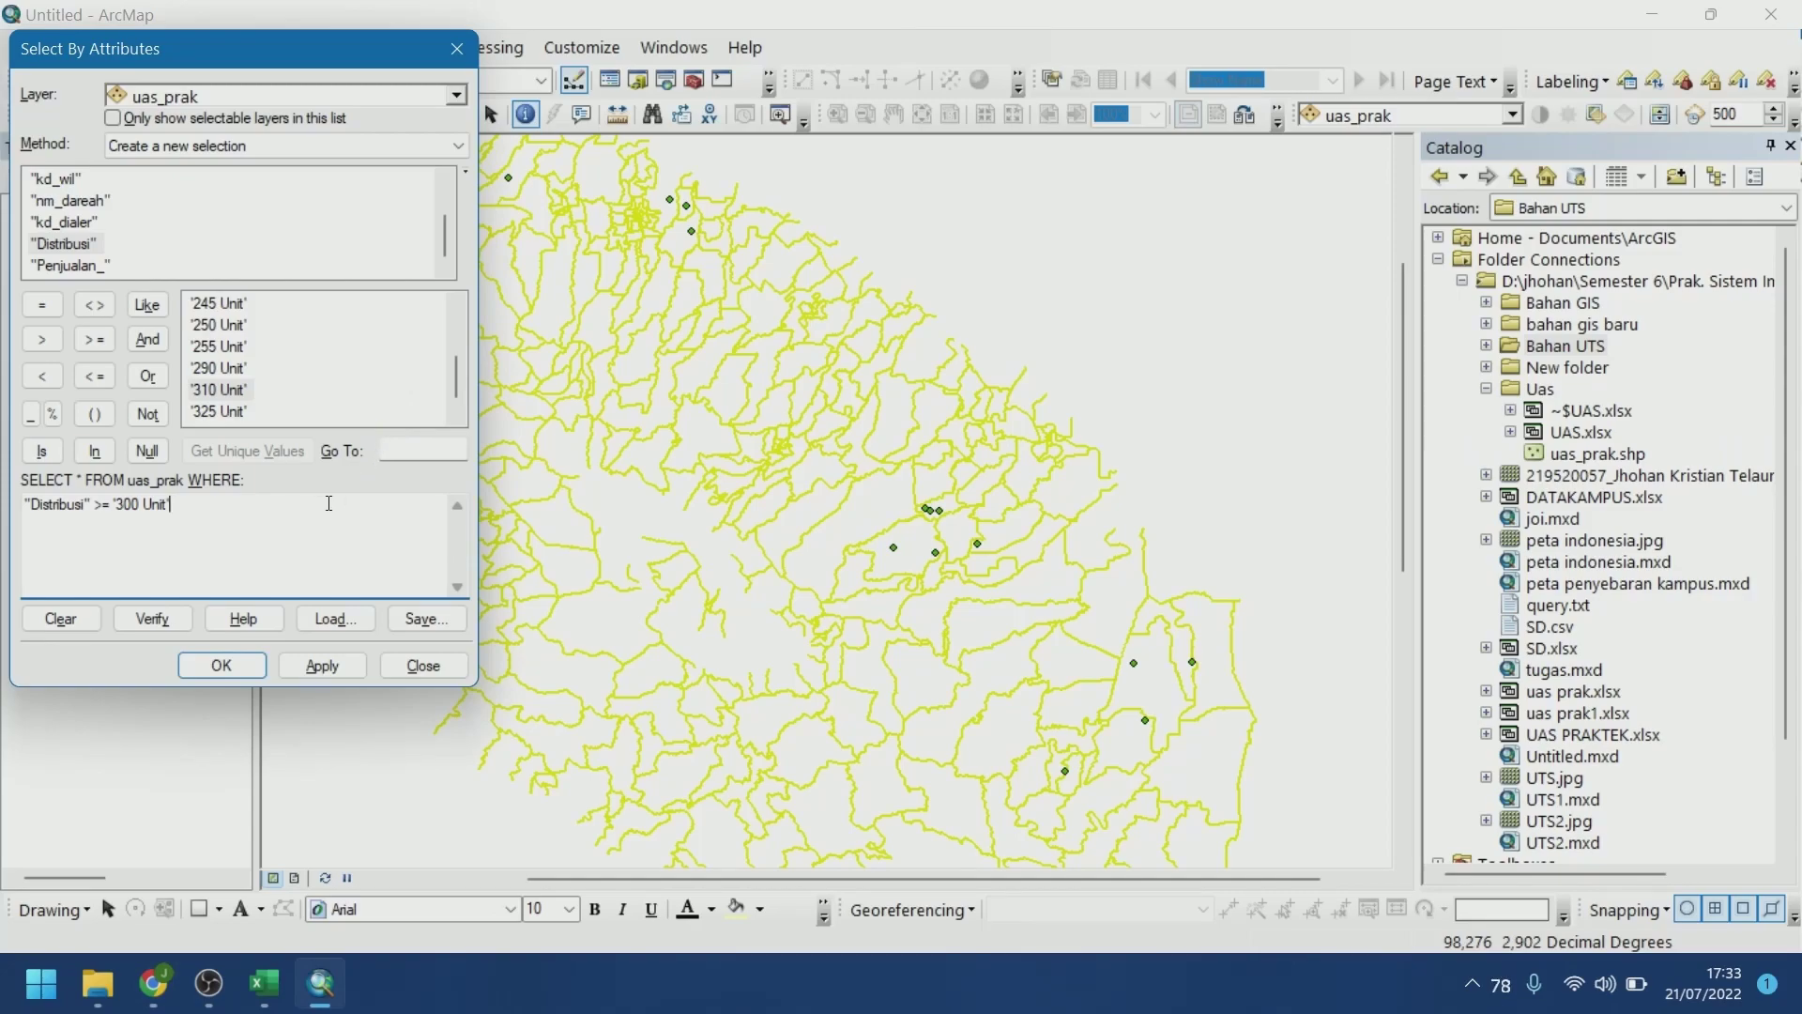
click(147, 339)
click(75, 266)
click(239, 497)
double_click(63, 243)
click(95, 375)
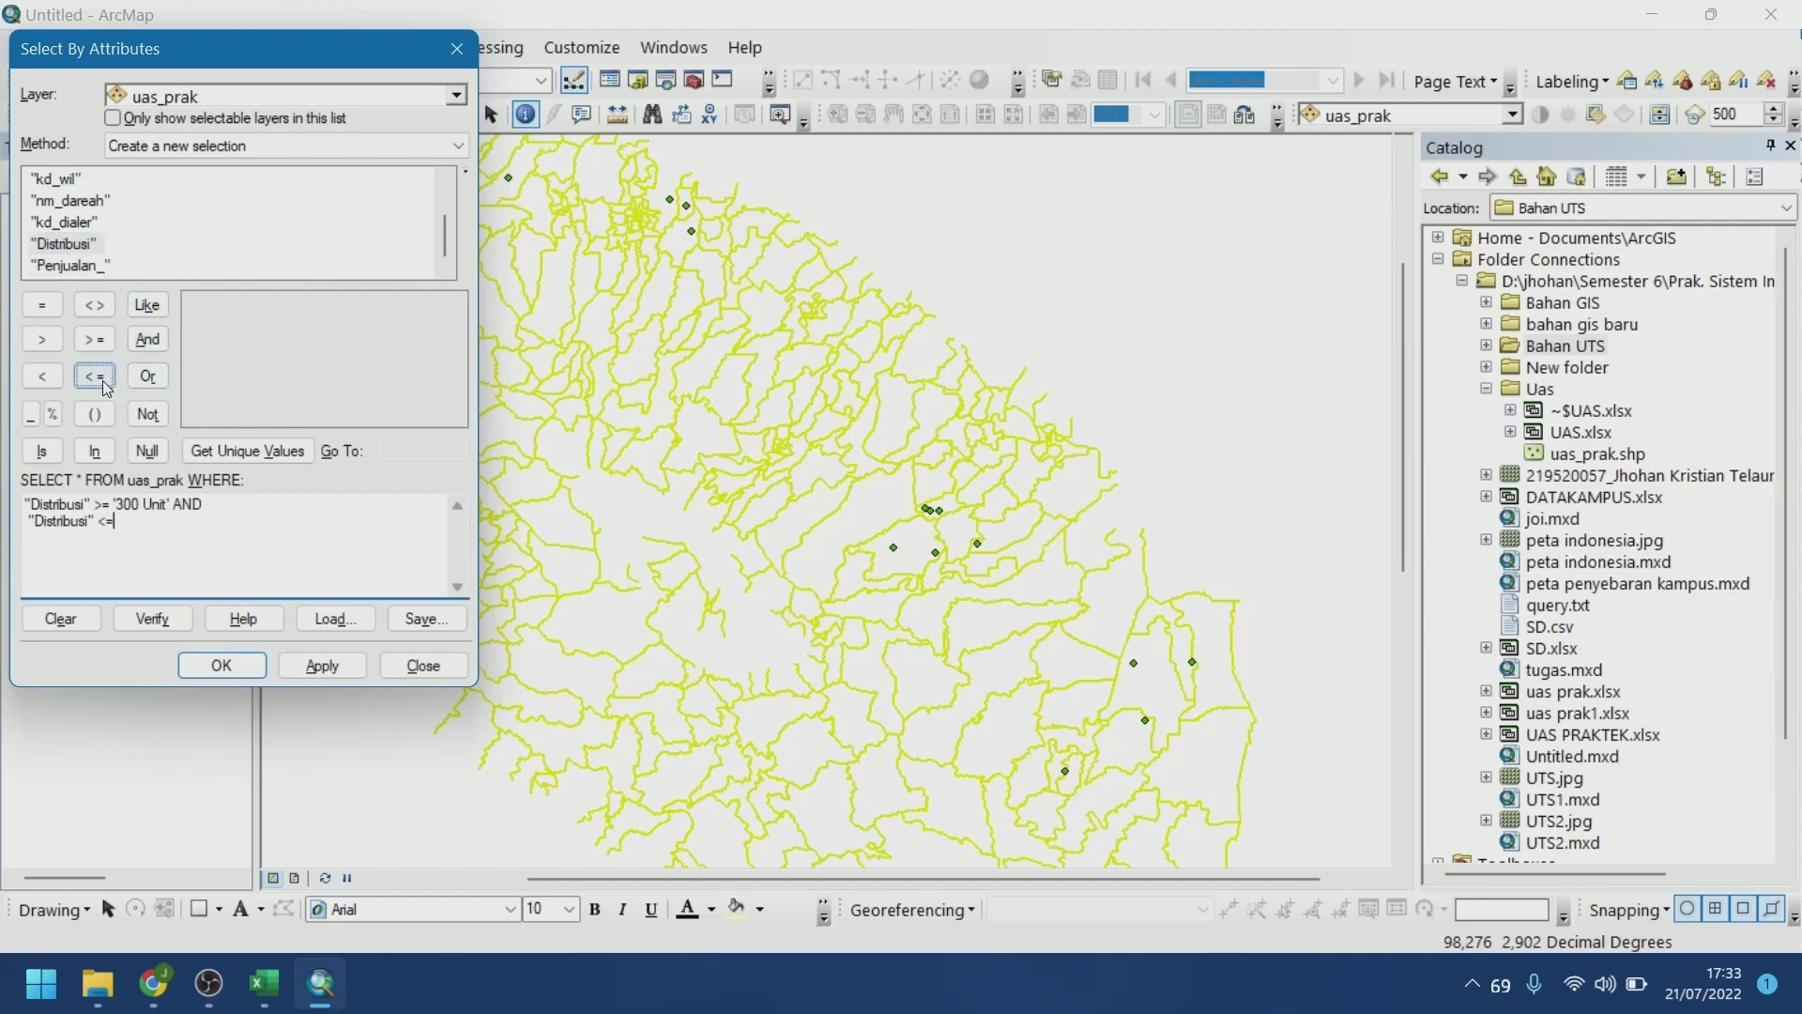
click(234, 452)
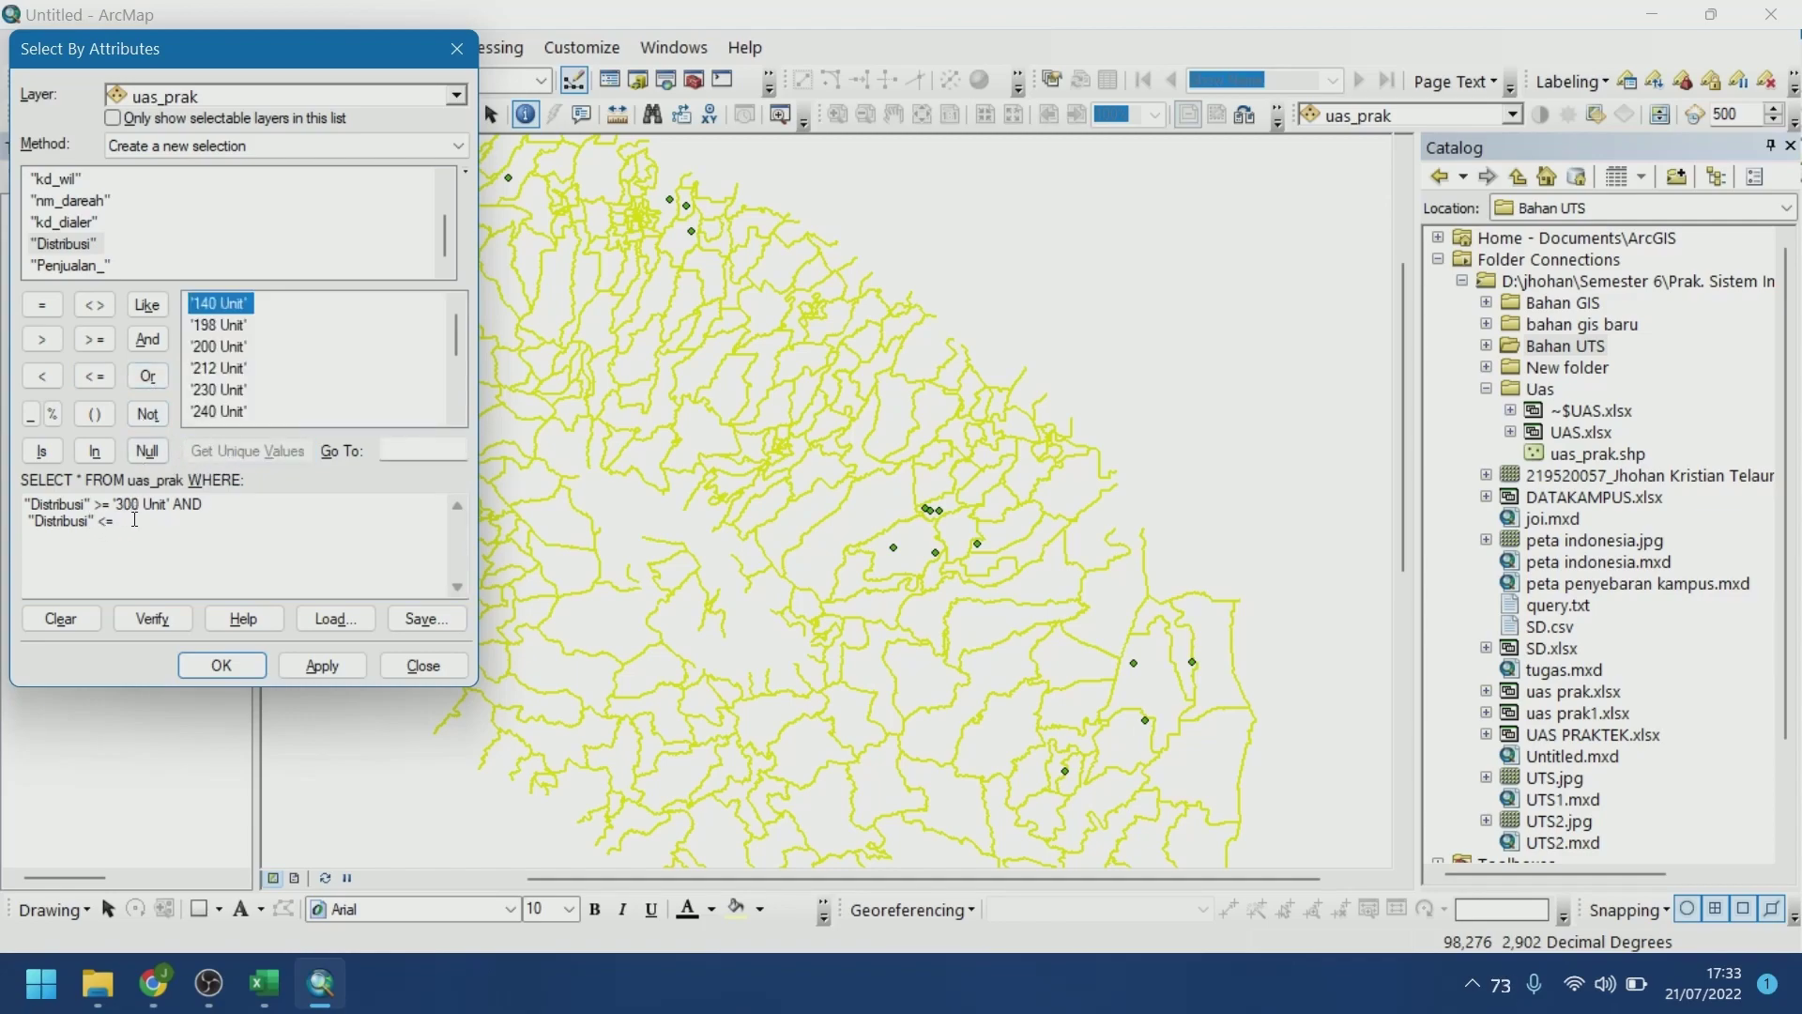
drag(135, 519, 15, 519)
key(BackSpace)
Make the second condition "Penjualan_" <=500 in place of the "Distribusi" one and verify the combined expression
click(72, 269)
double_click(73, 268)
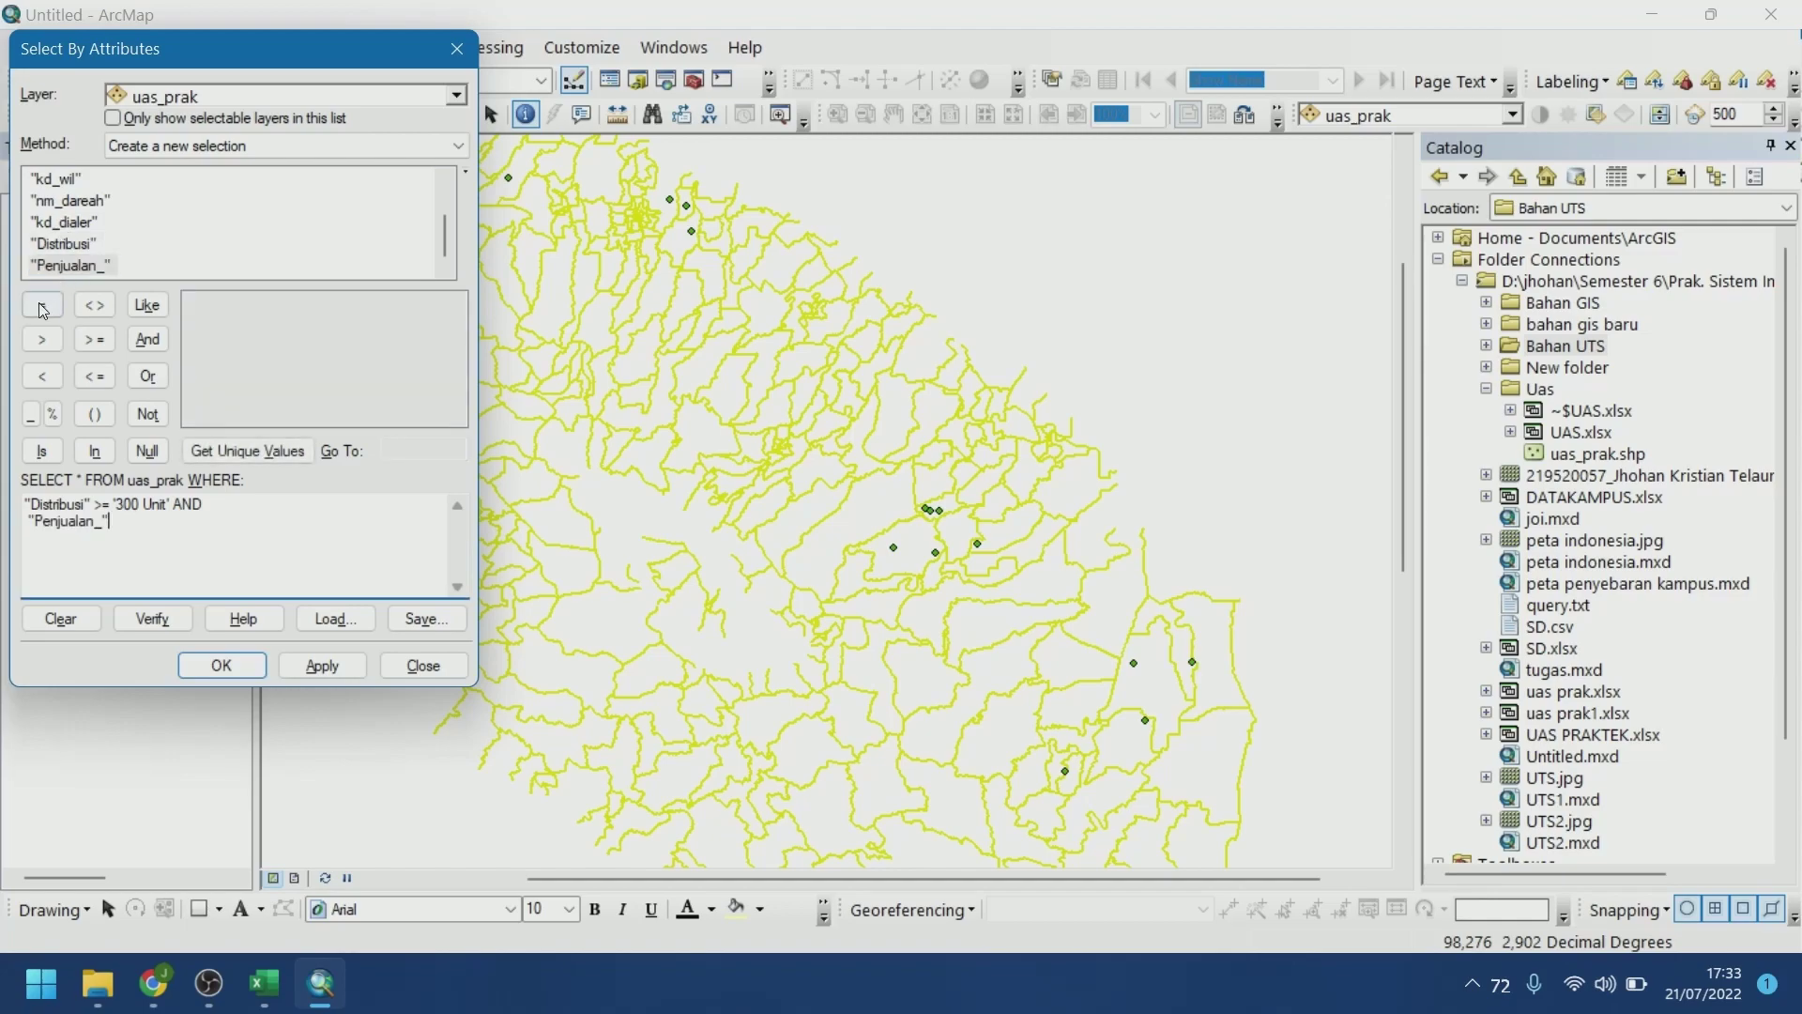
click(104, 380)
text(500)
click(152, 619)
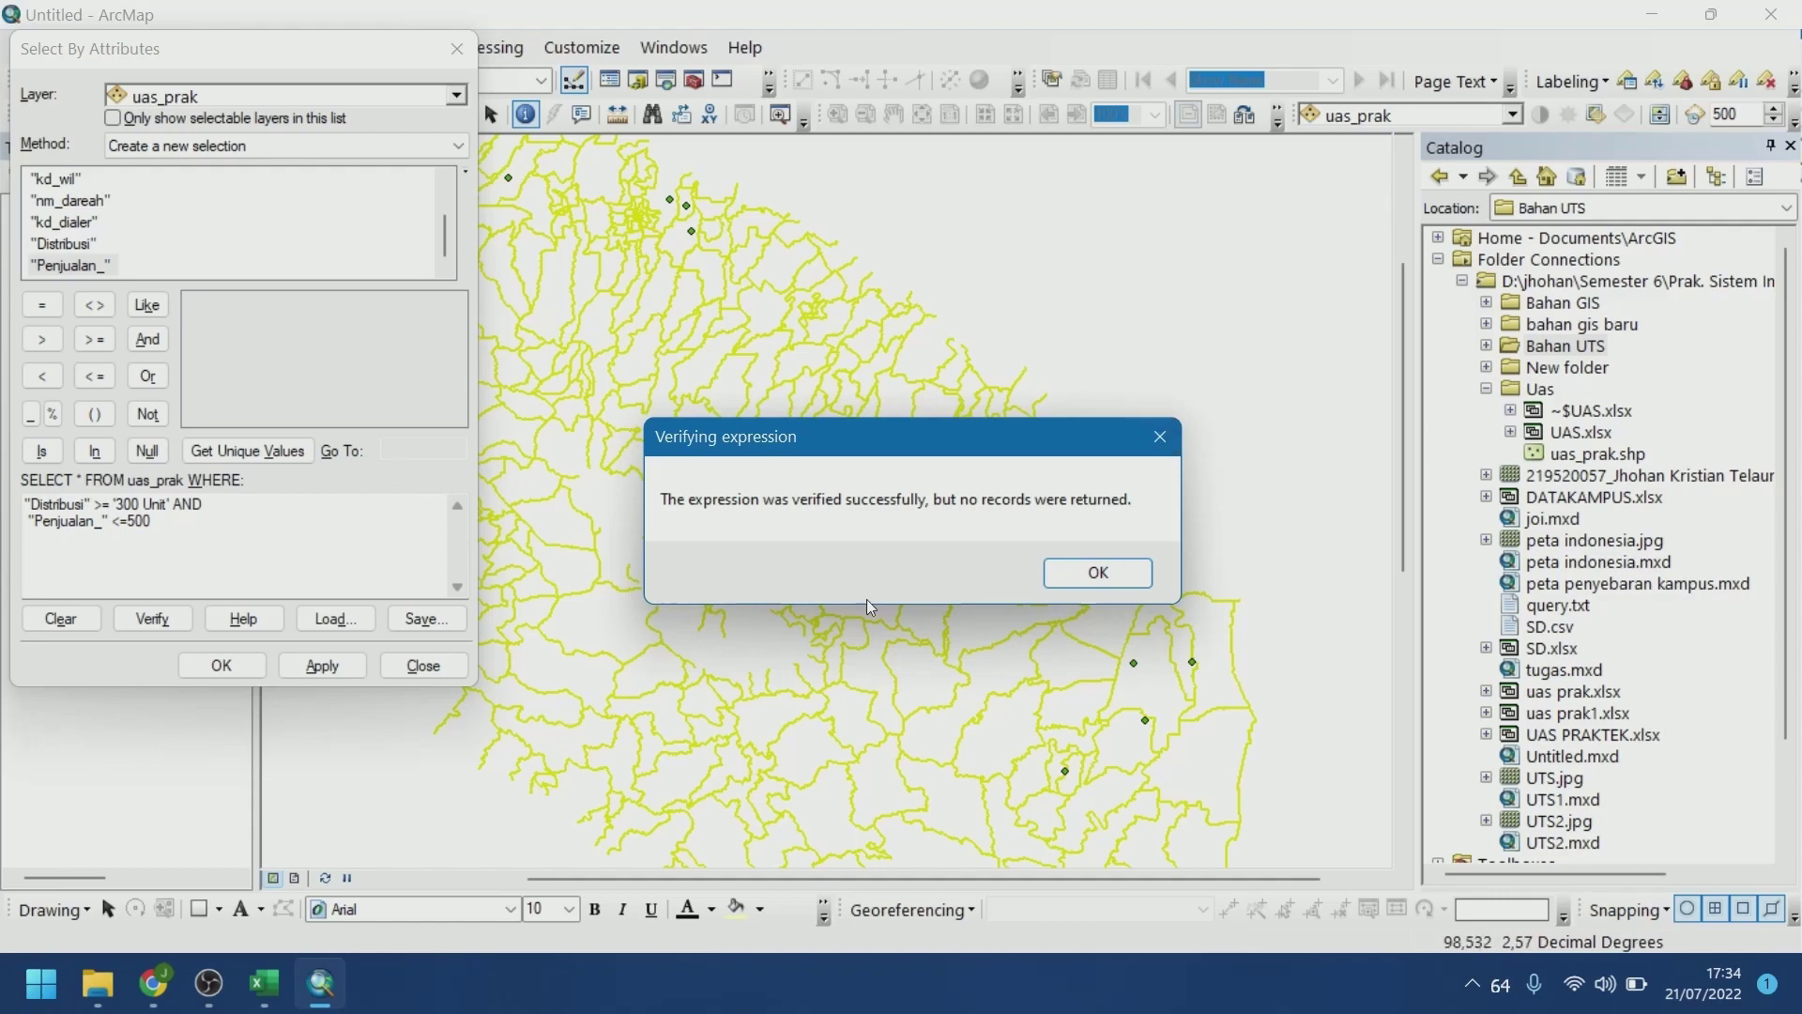
click(1096, 573)
Identify several dealer points across the map one by one and check their Distribusi and Penjualan_ values against the query
click(692, 232)
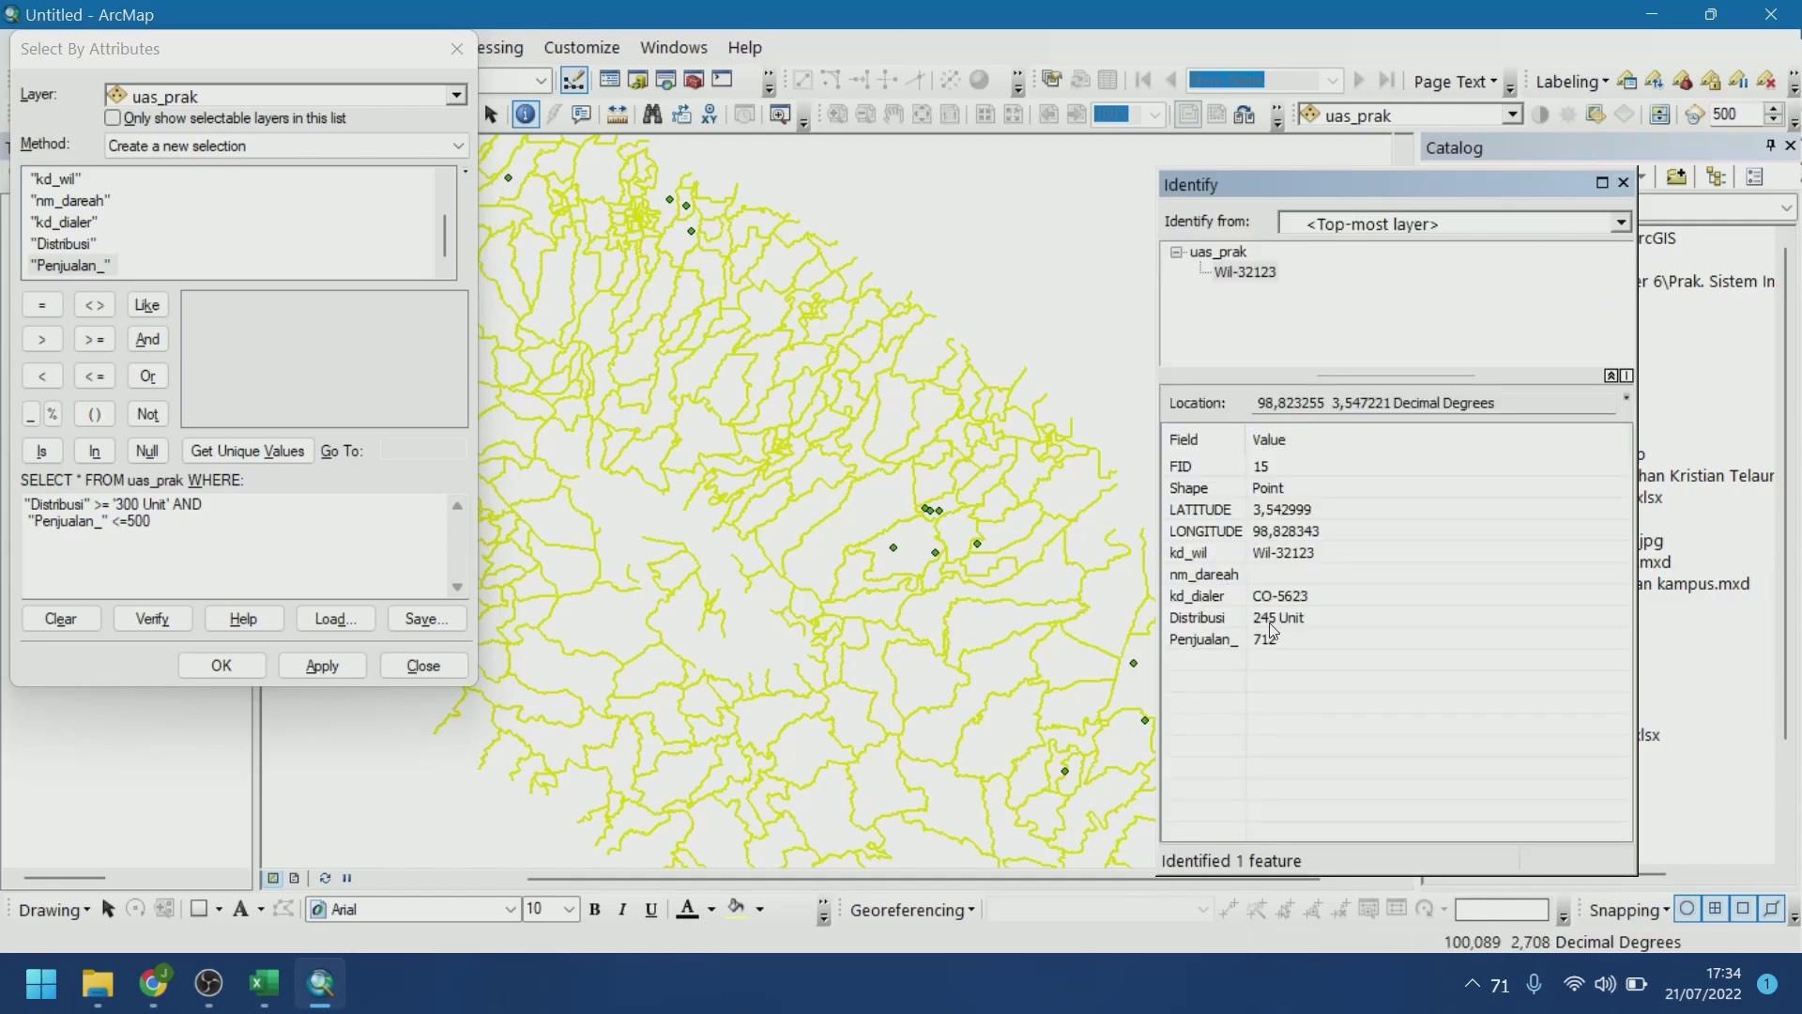
click(1623, 182)
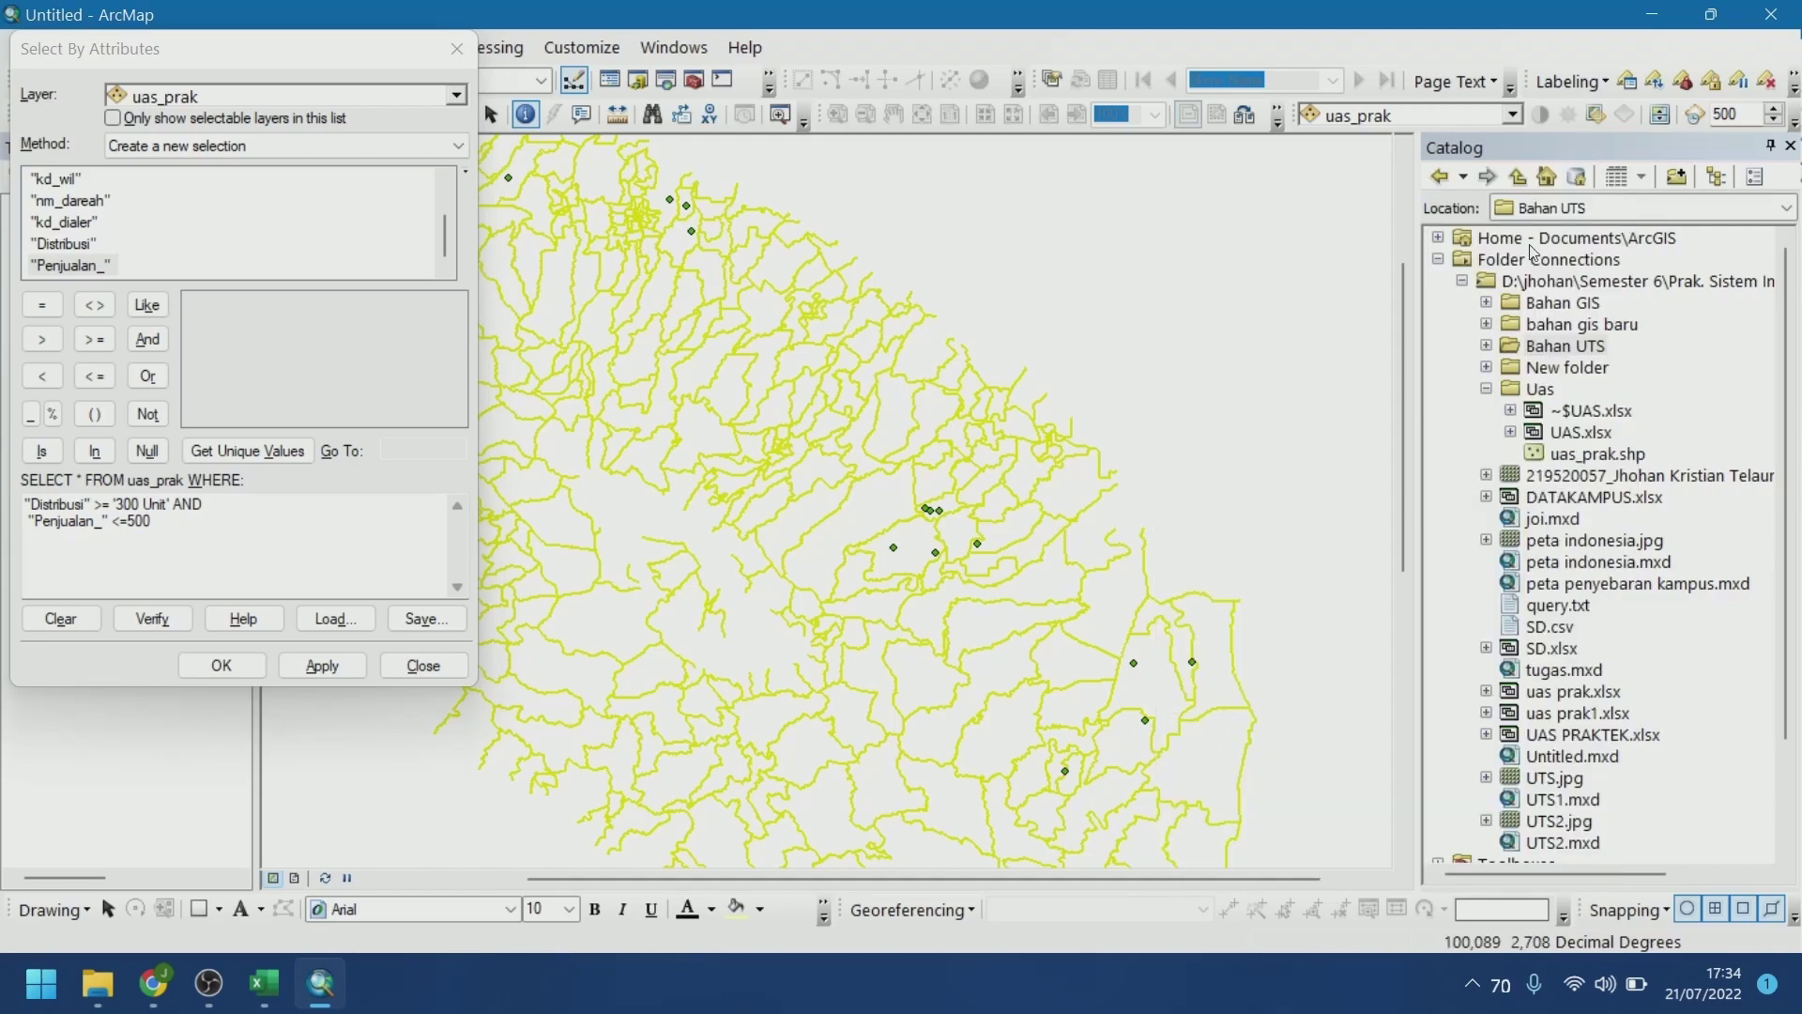
click(942, 510)
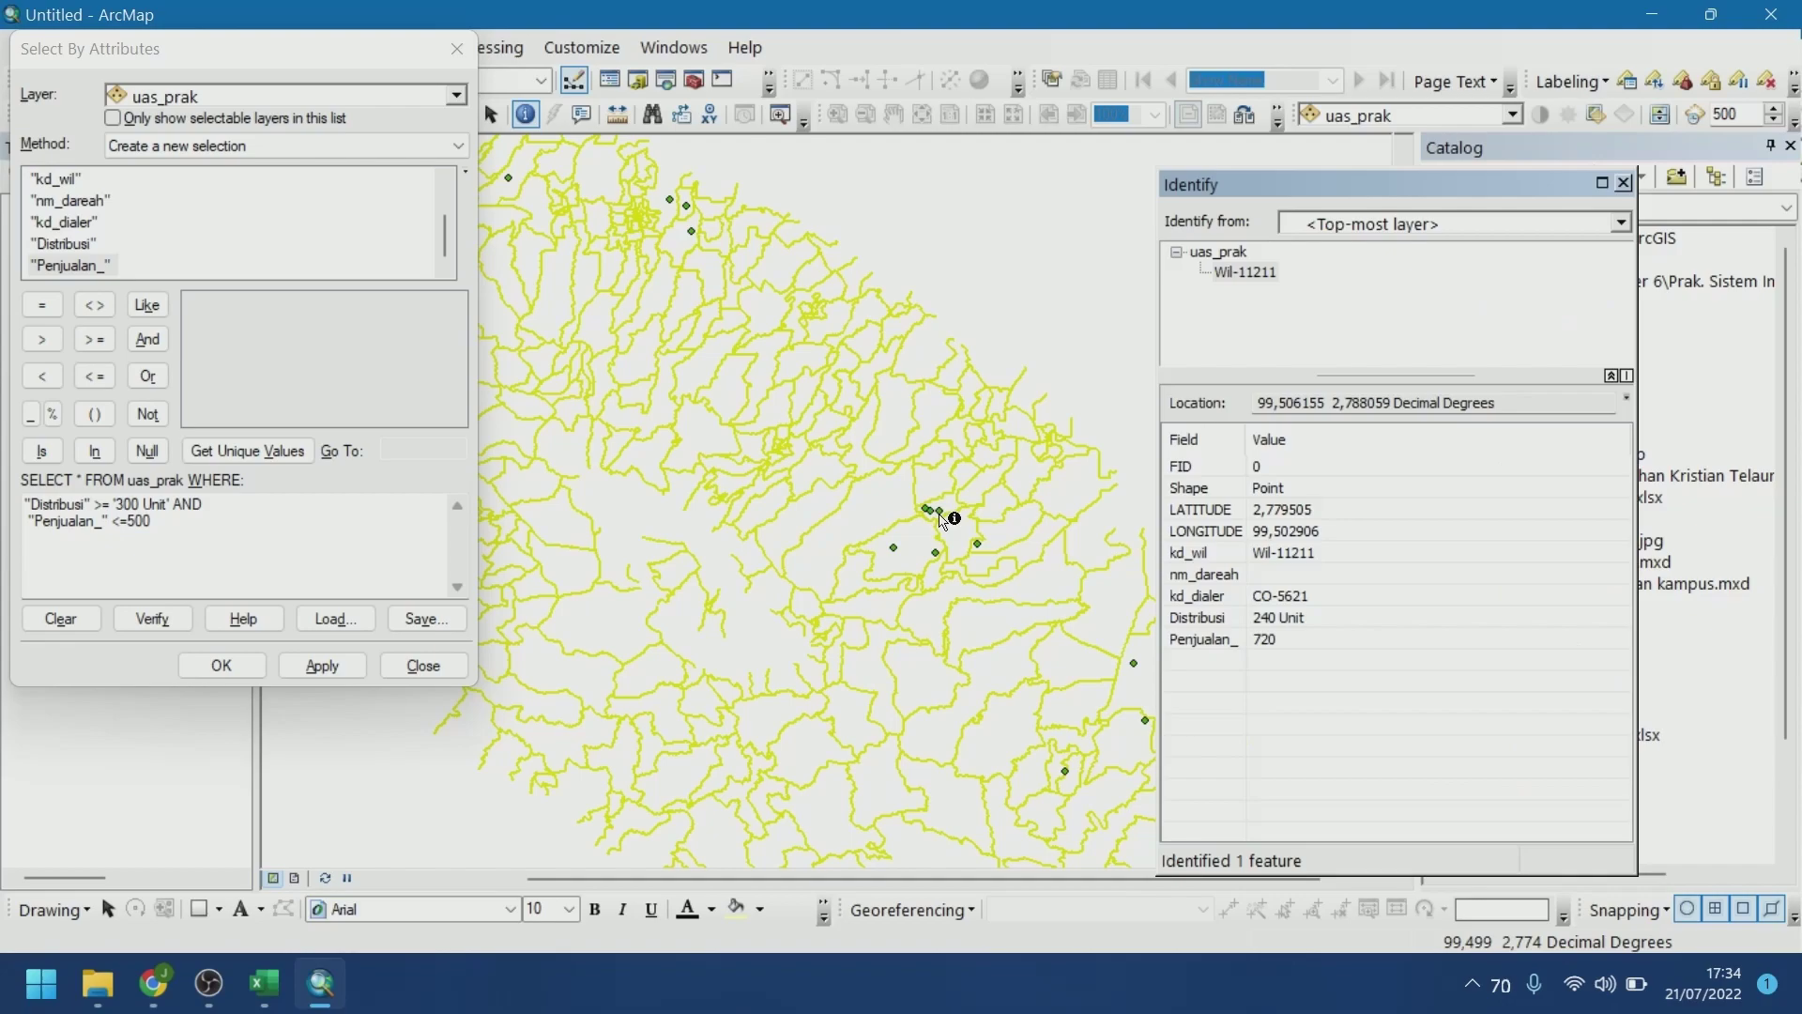
click(1623, 182)
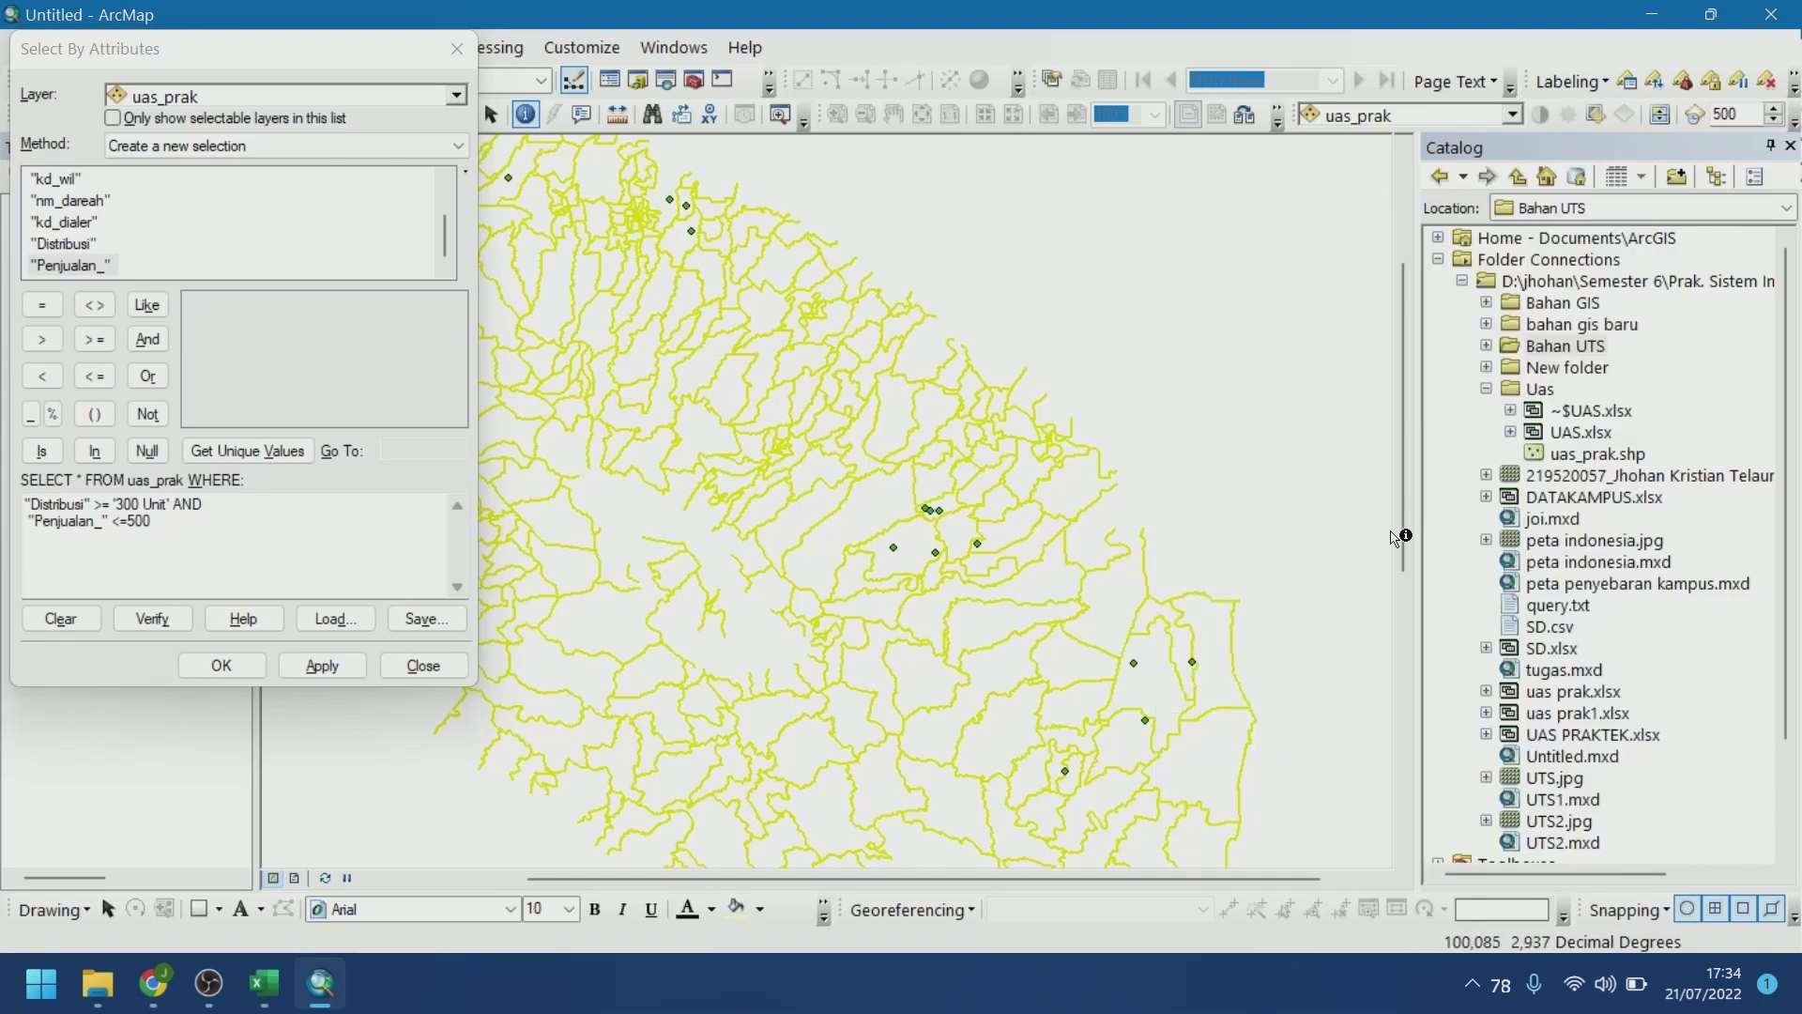
click(1144, 720)
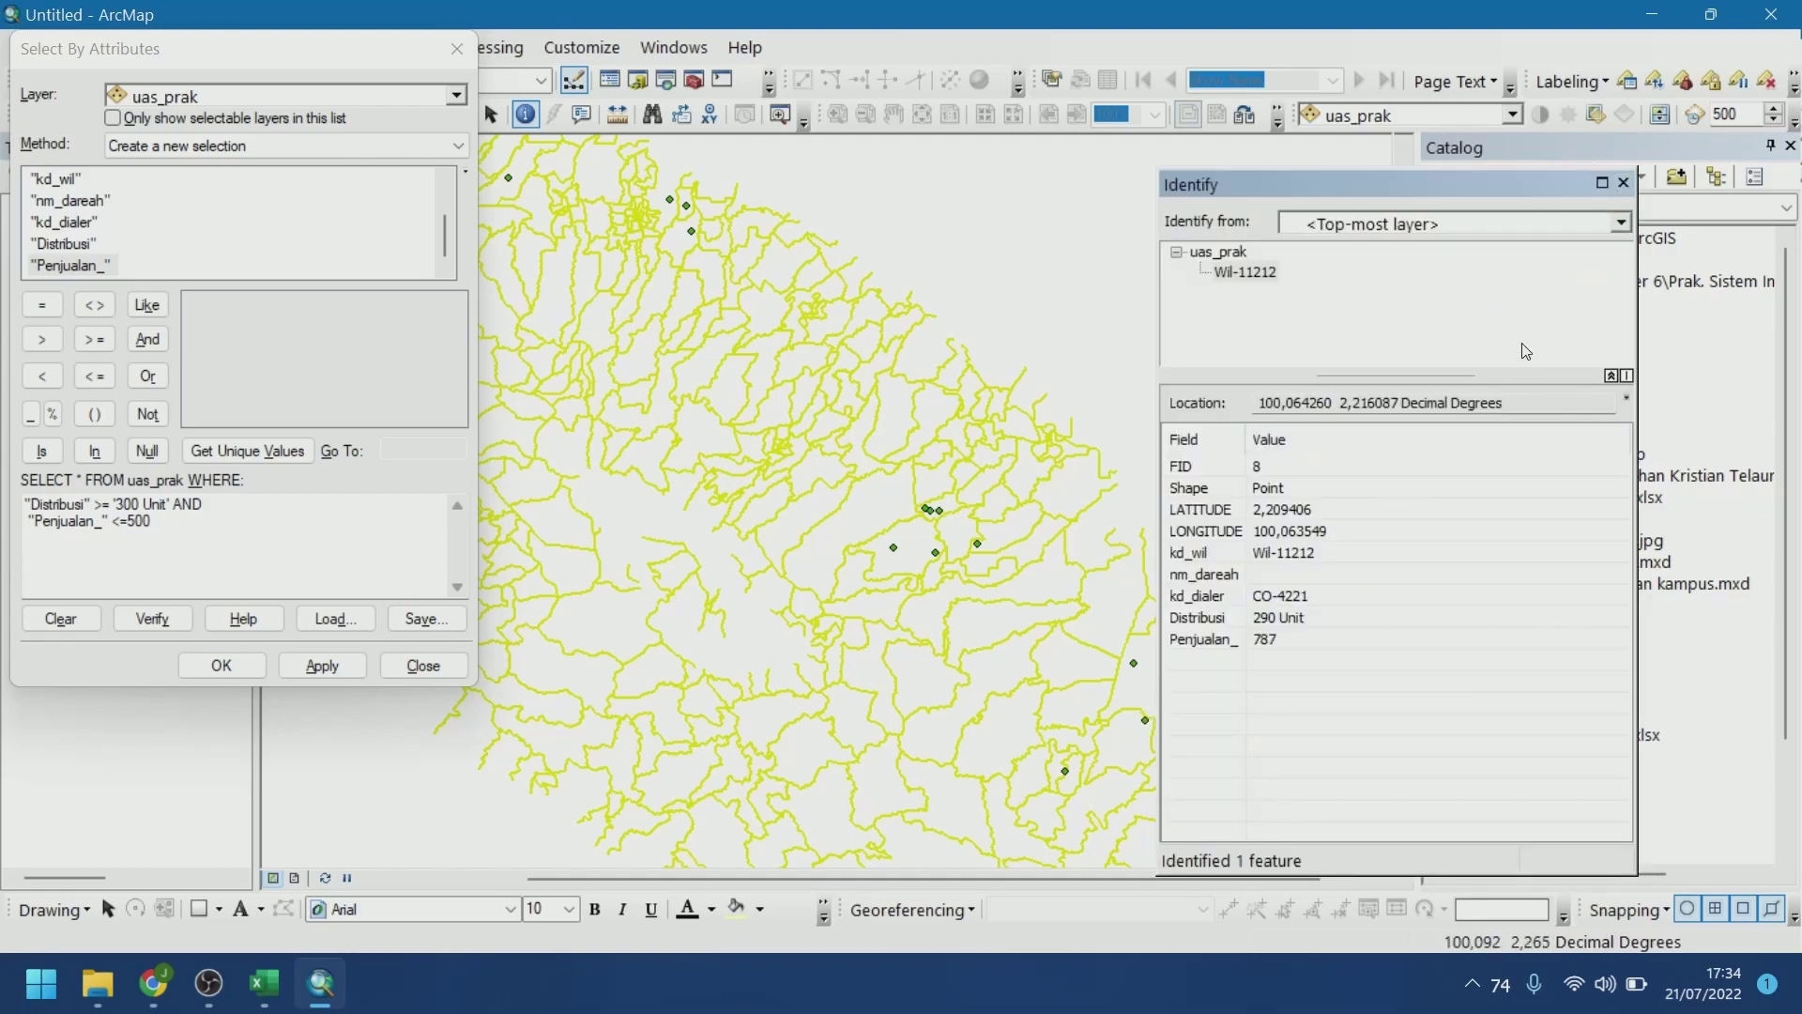
click(1621, 182)
click(1065, 770)
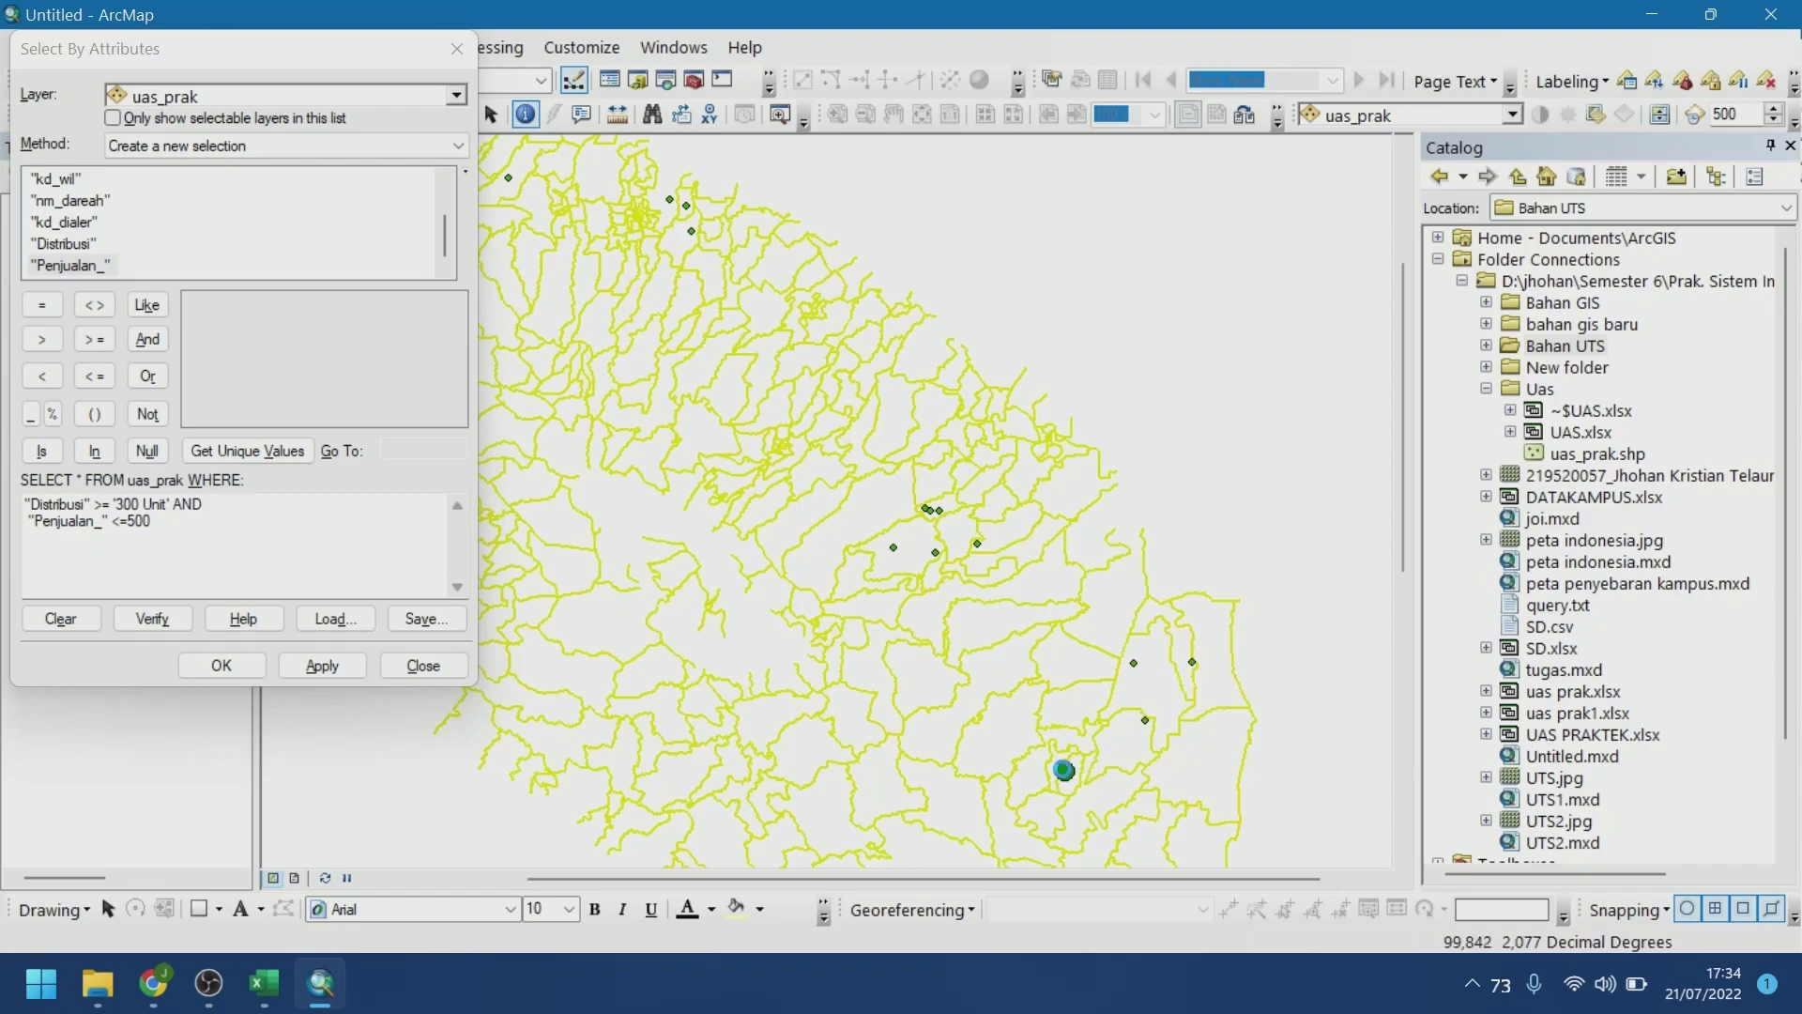
click(1622, 182)
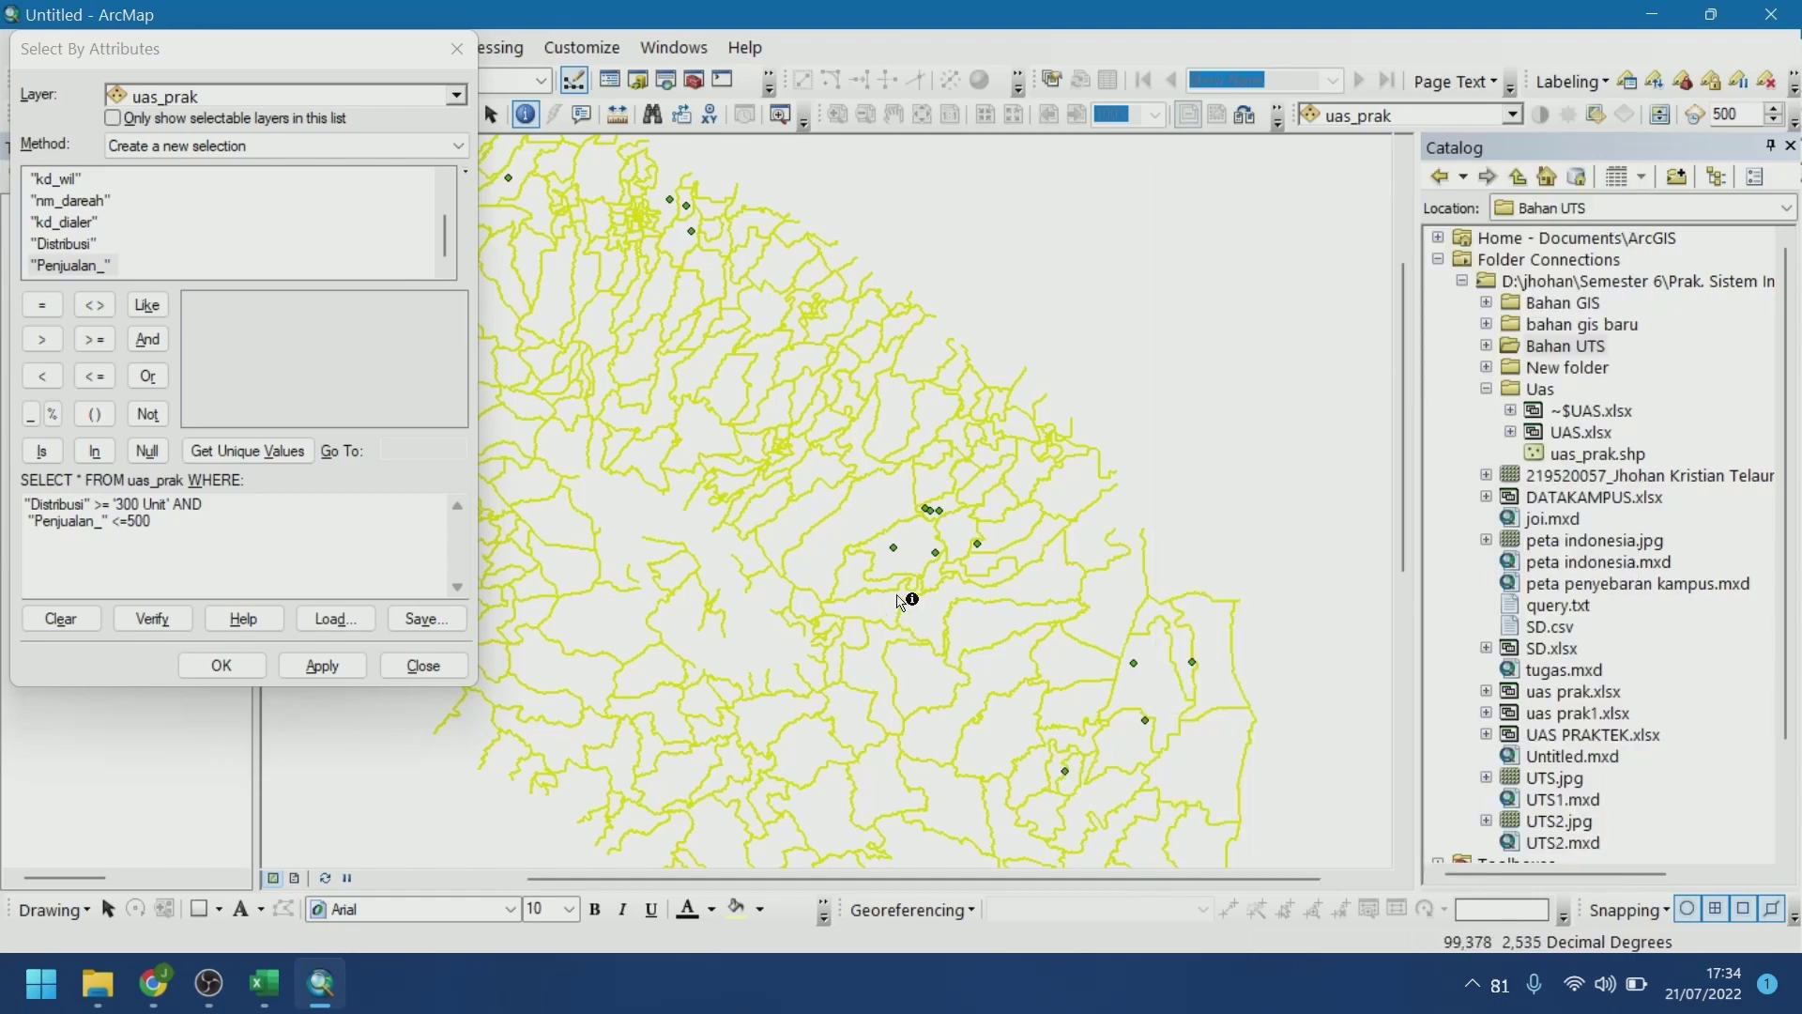
click(893, 547)
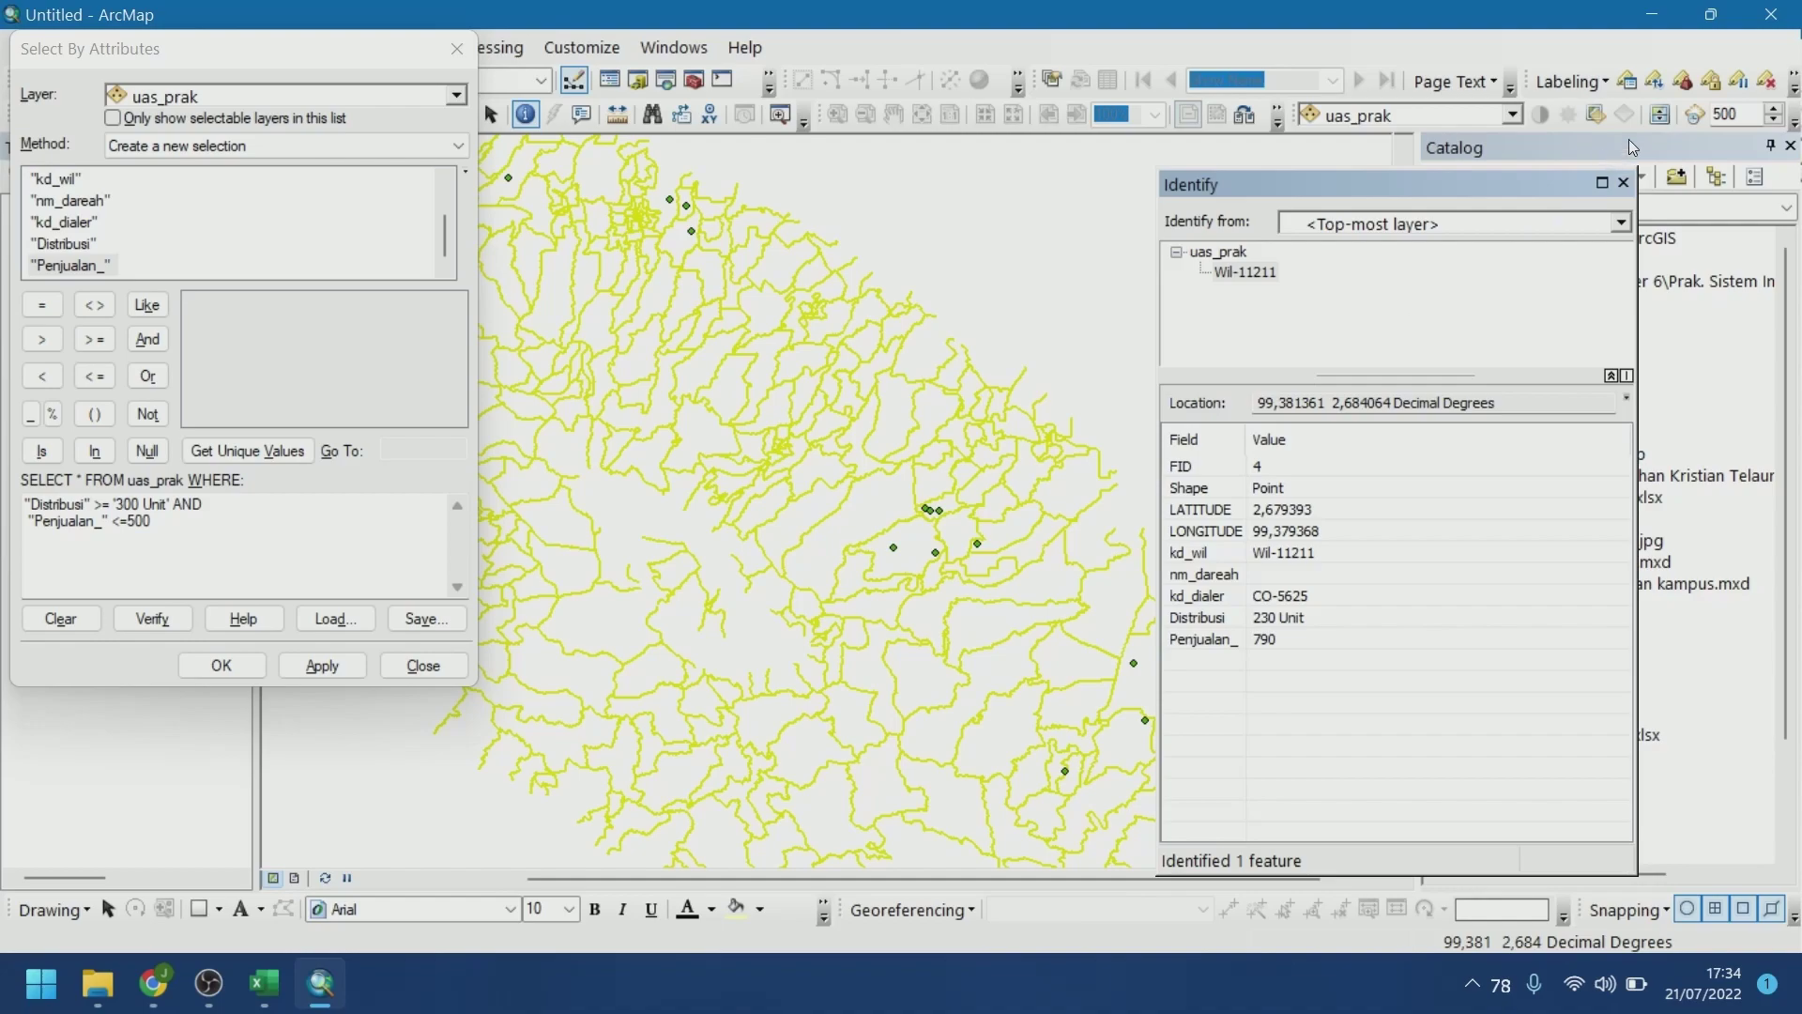
click(1623, 182)
click(678, 202)
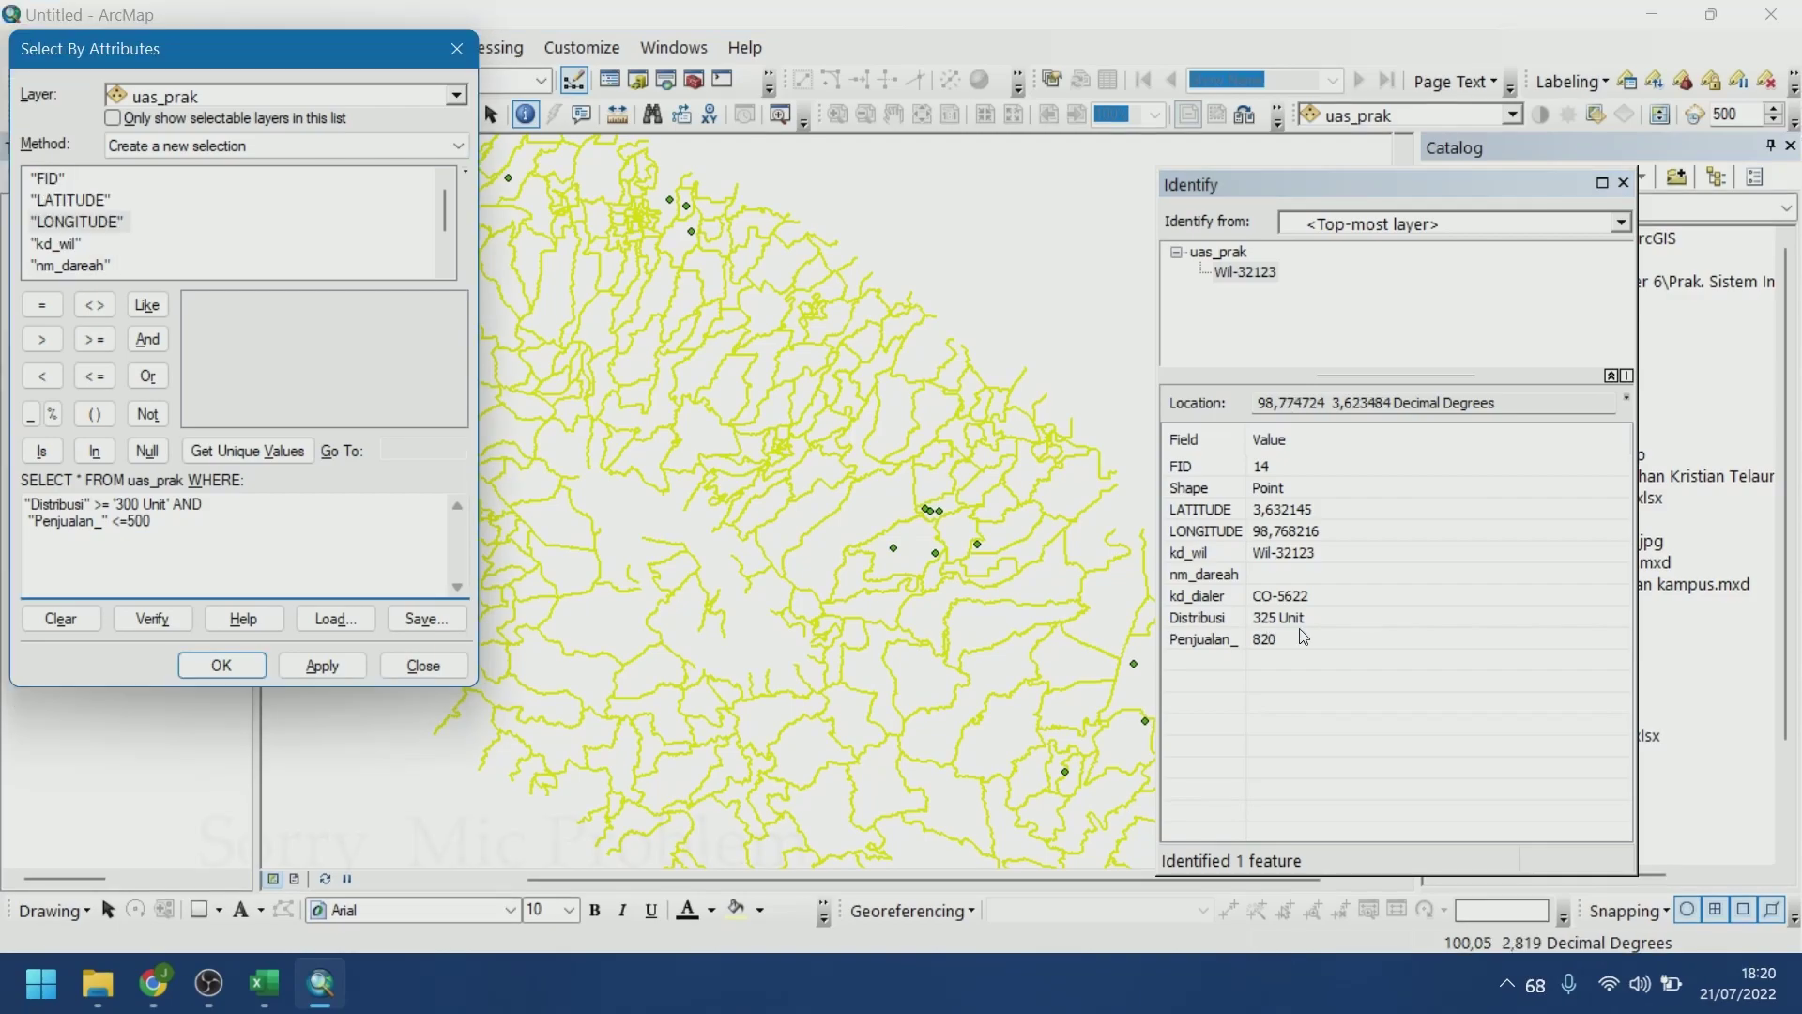
click(1623, 183)
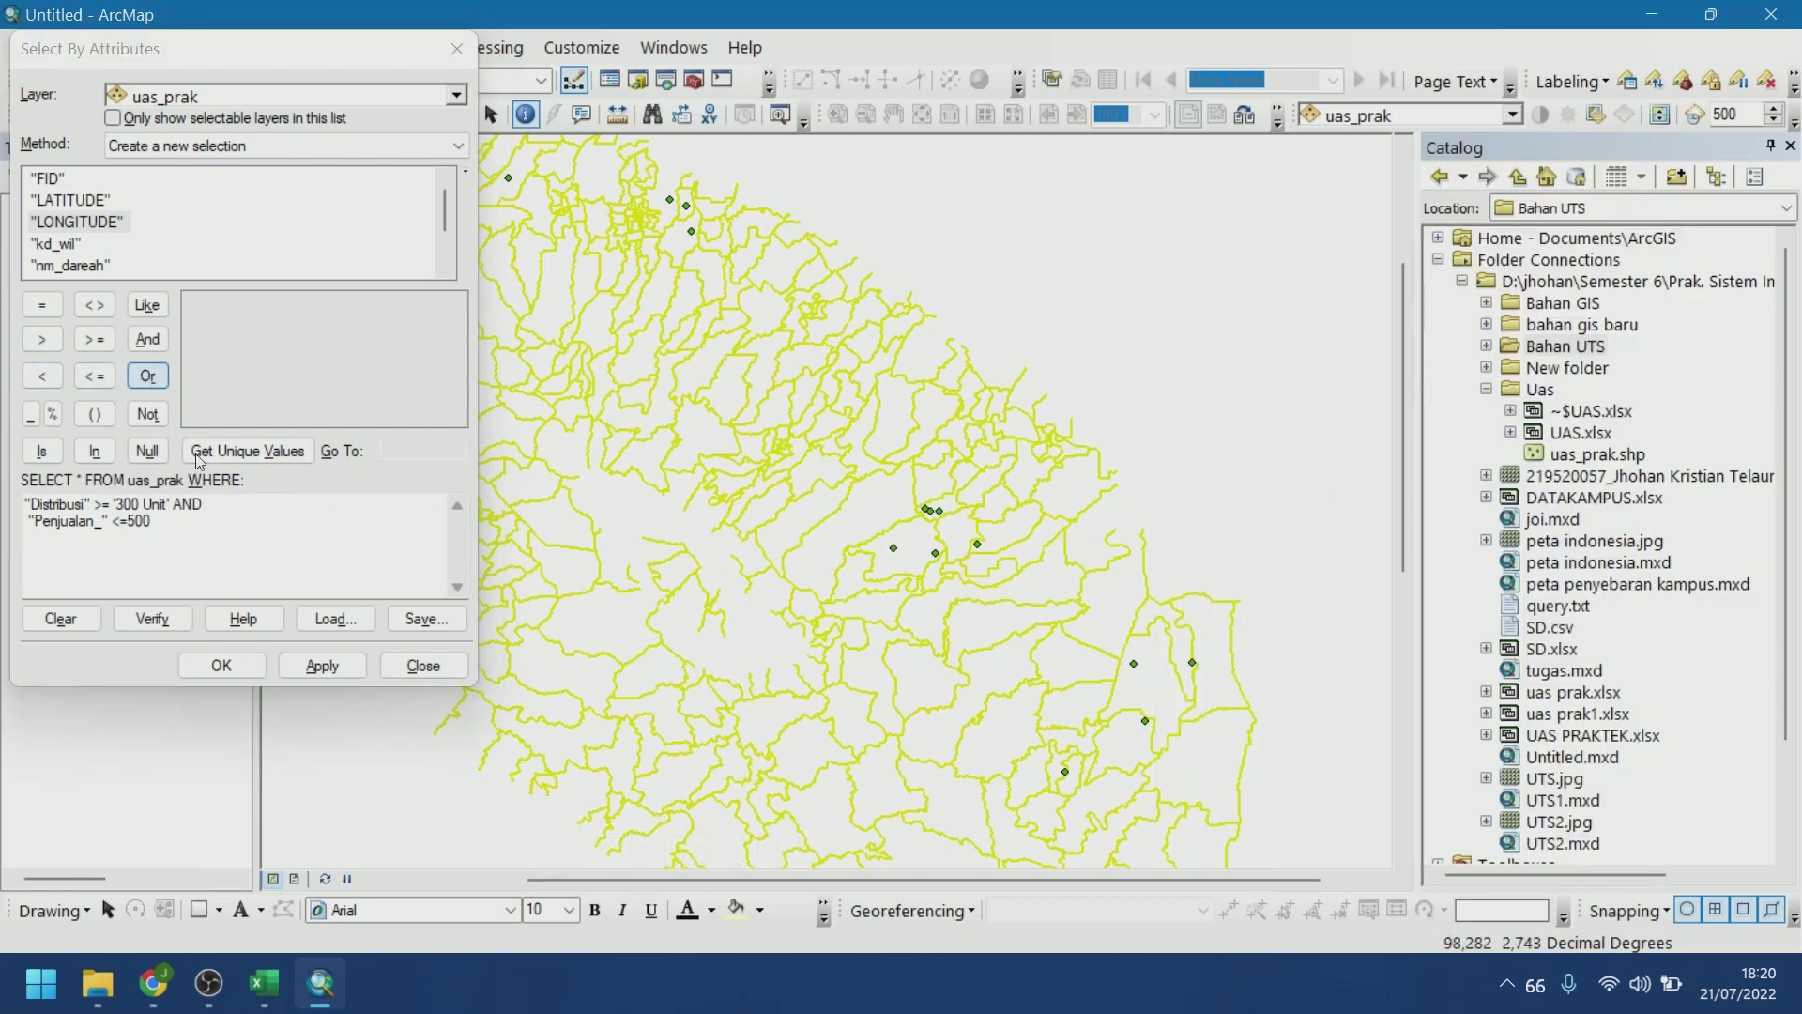
Replace the AND operator between the Distribusi and Penjualan_ conditions with OR
click(219, 503)
key(BackSpace)
key(BackSpace)
key(BackSpace)
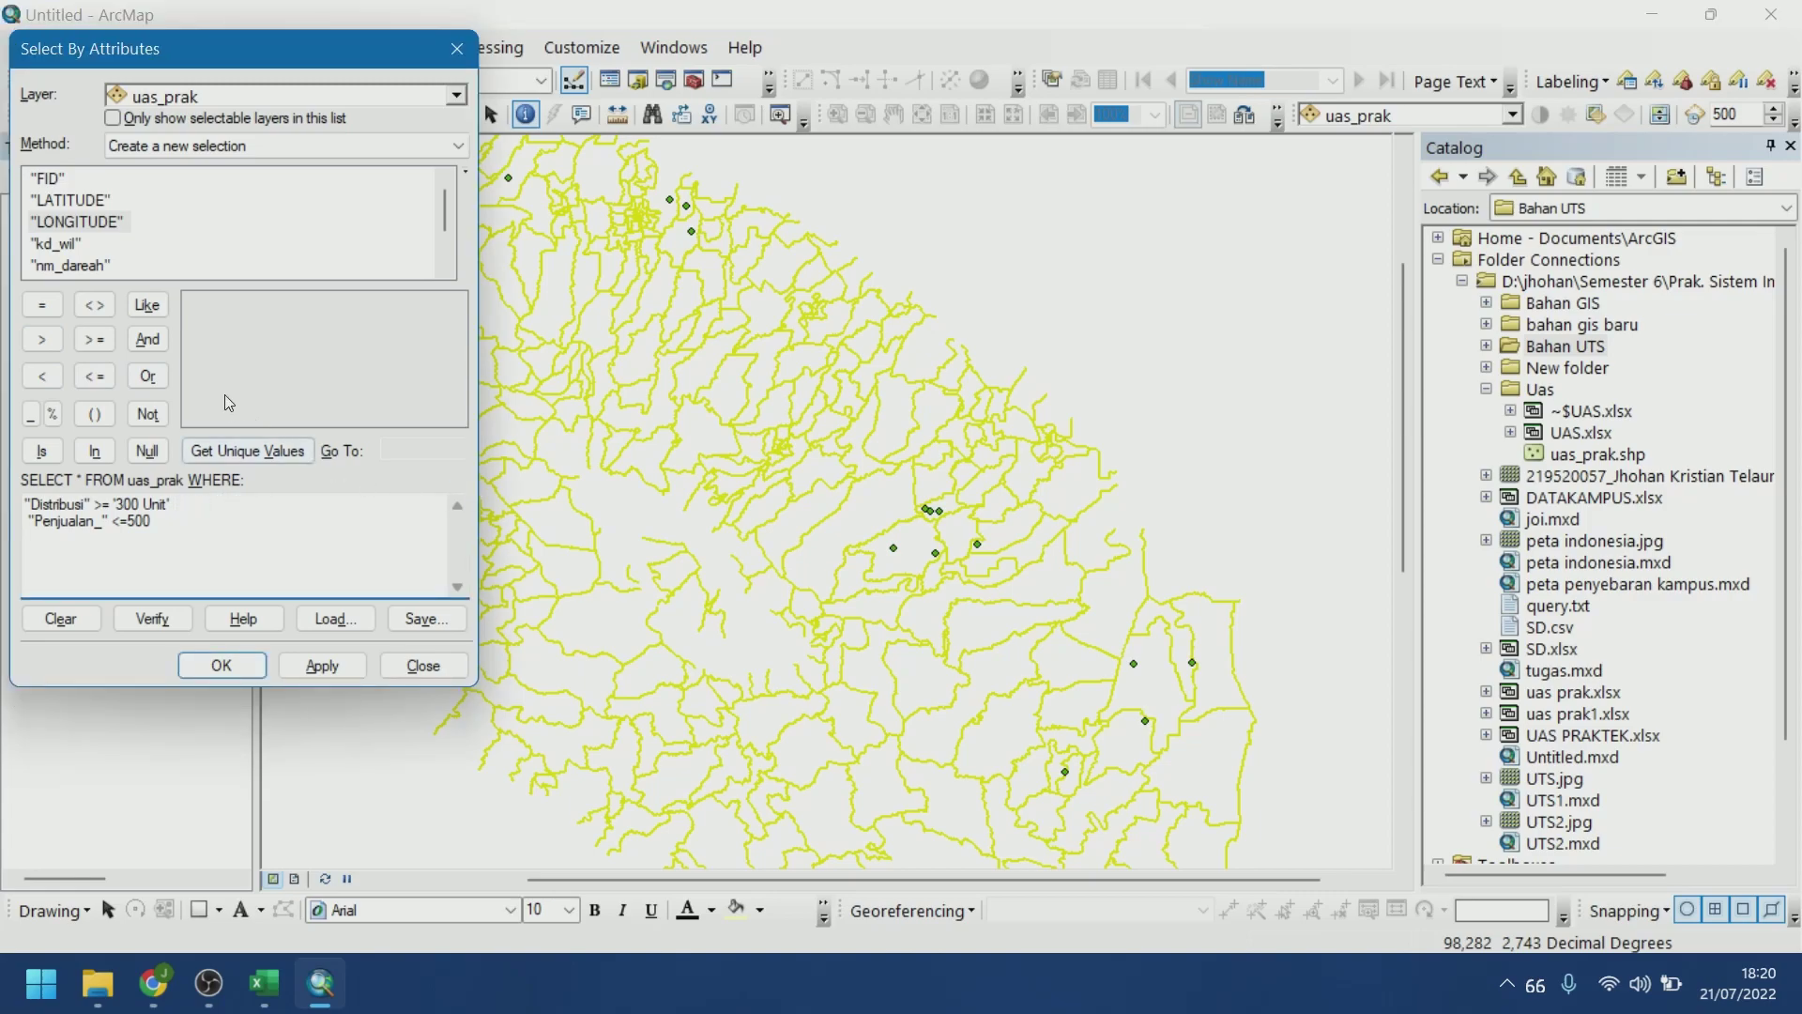
click(148, 376)
Review both conditions of the OR expression, verify it, and apply the selection to the uas_prak layer
drag(153, 522, 113, 521)
drag(138, 504, 105, 504)
mouse_move(92, 504)
mouse_down()
mouse_move(132, 504)
mouse_move(111, 523)
mouse_up()
click(156, 616)
click(957, 577)
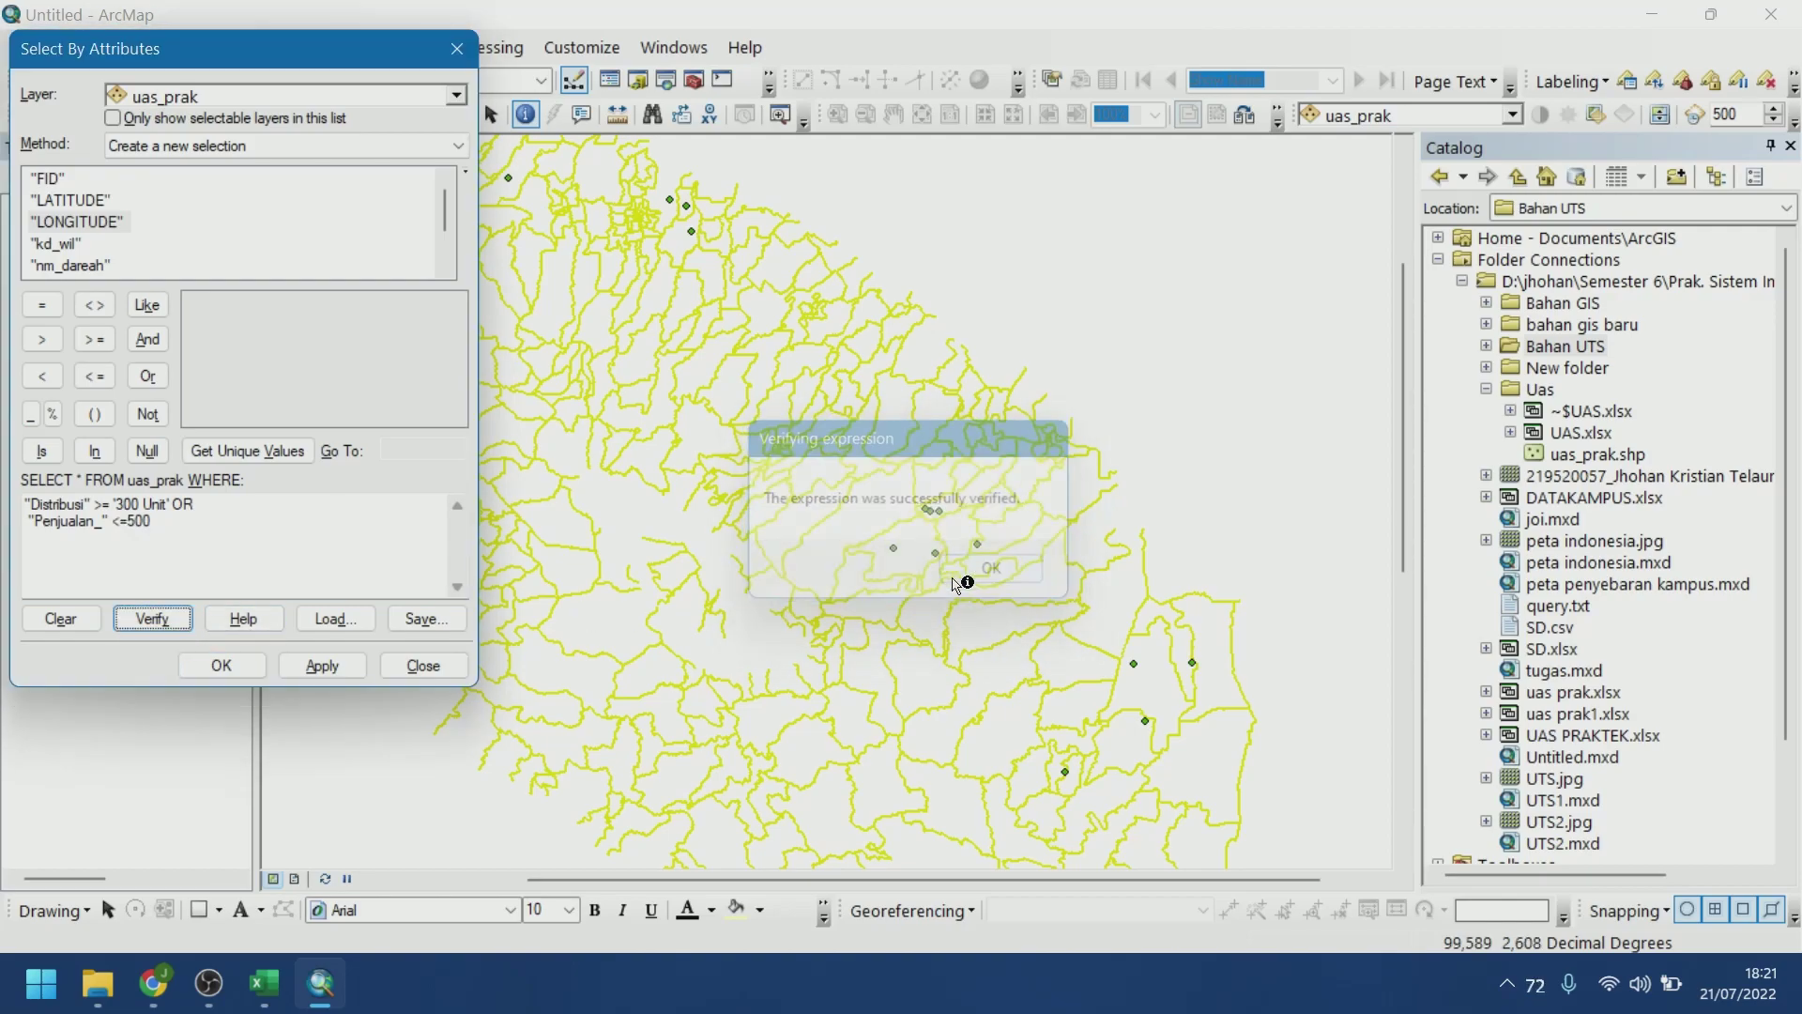
click(315, 663)
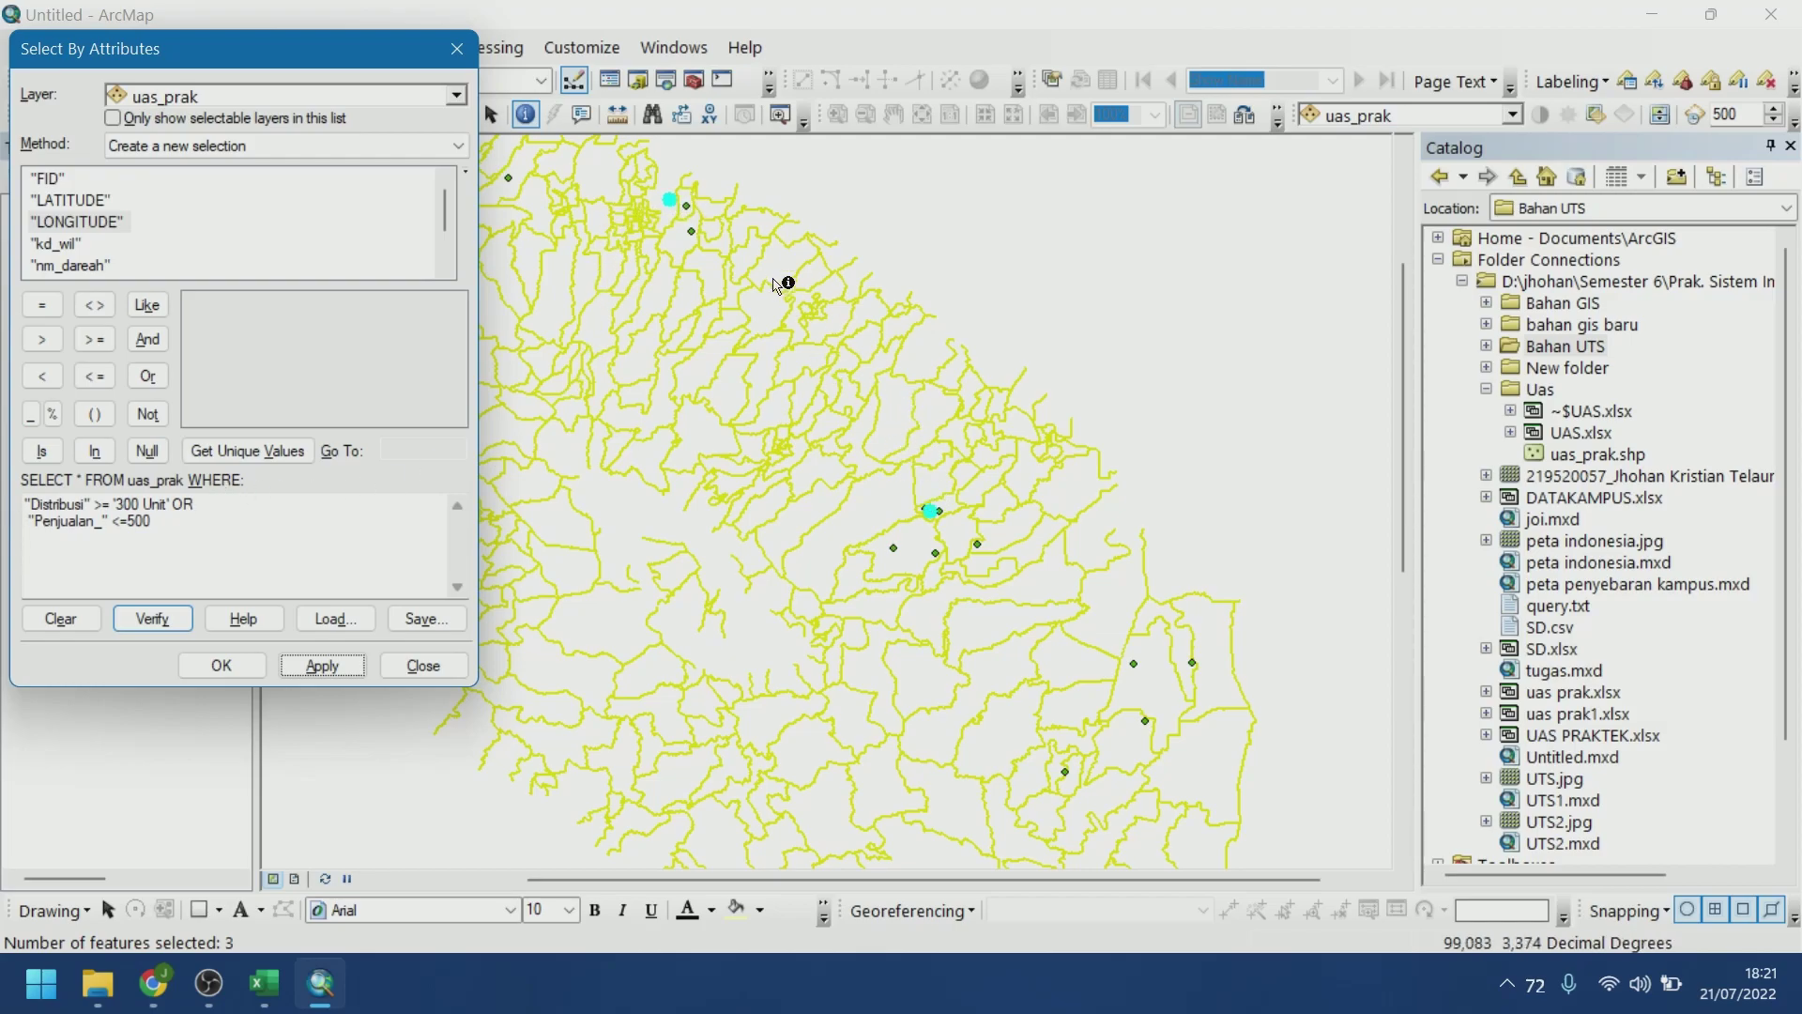
Identify the selected dealer point in the map's northwest to check its distribution and sales values
click(682, 202)
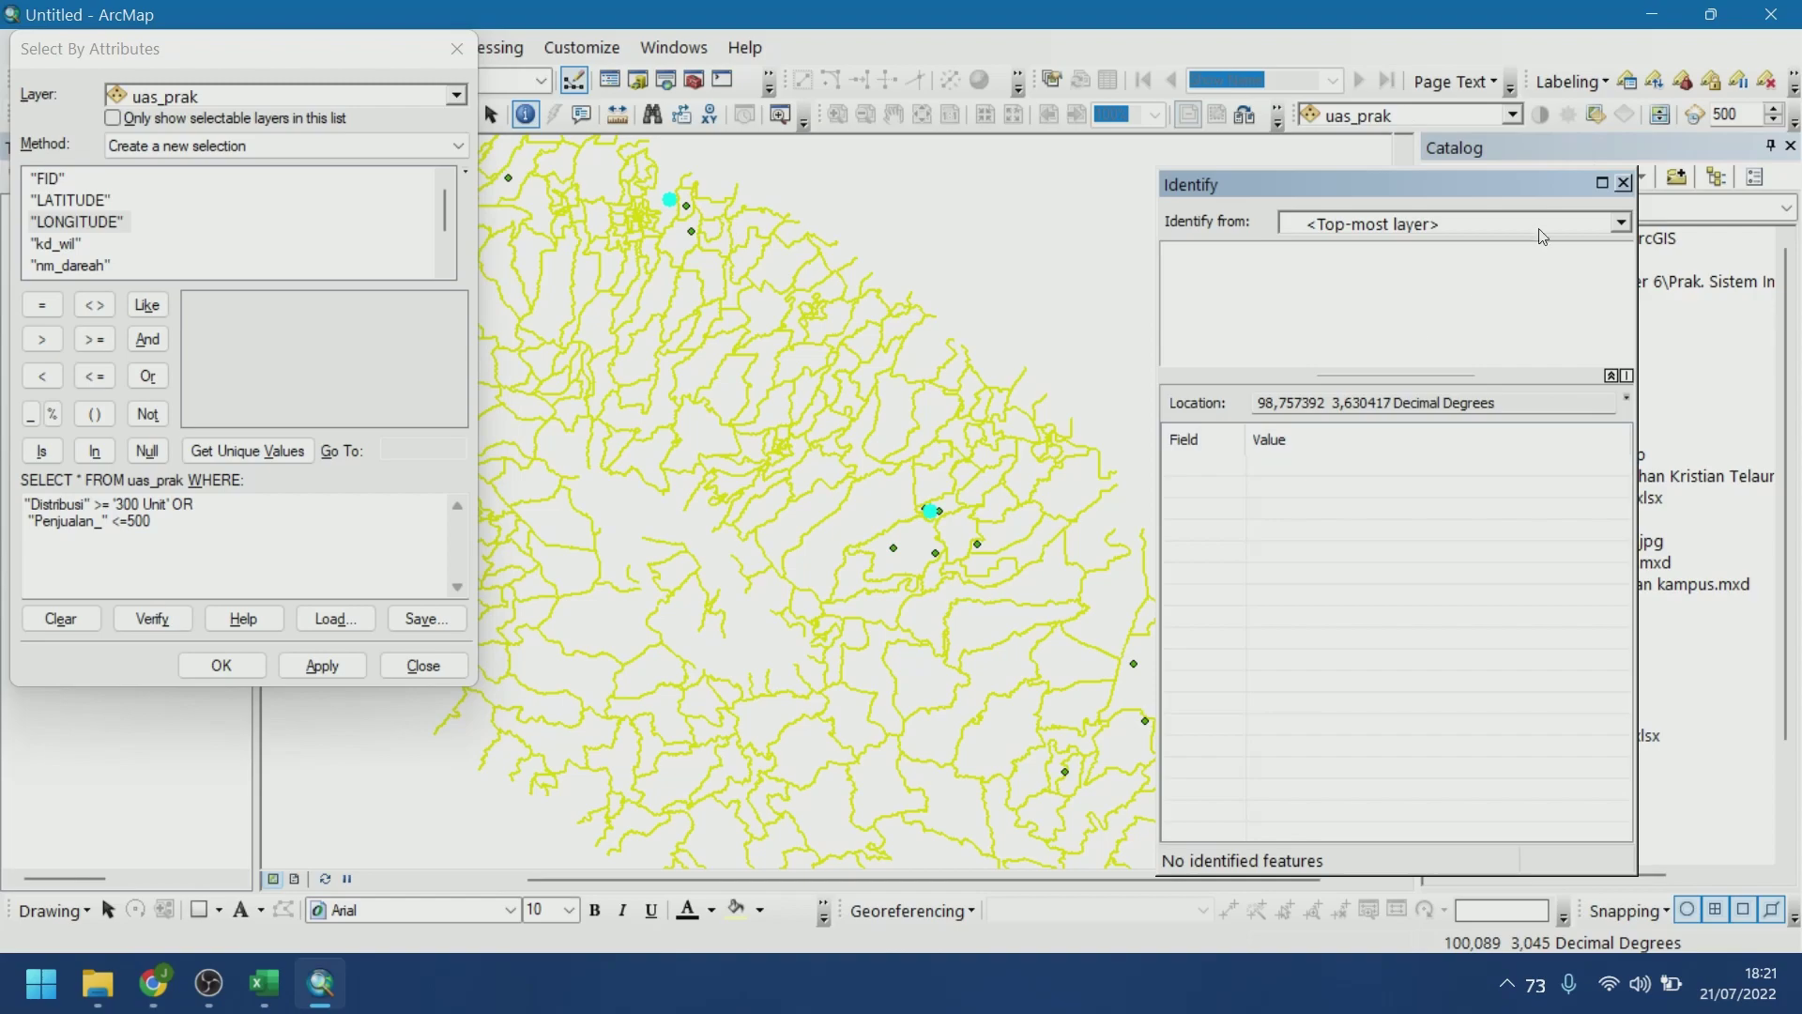
click(1623, 182)
click(670, 199)
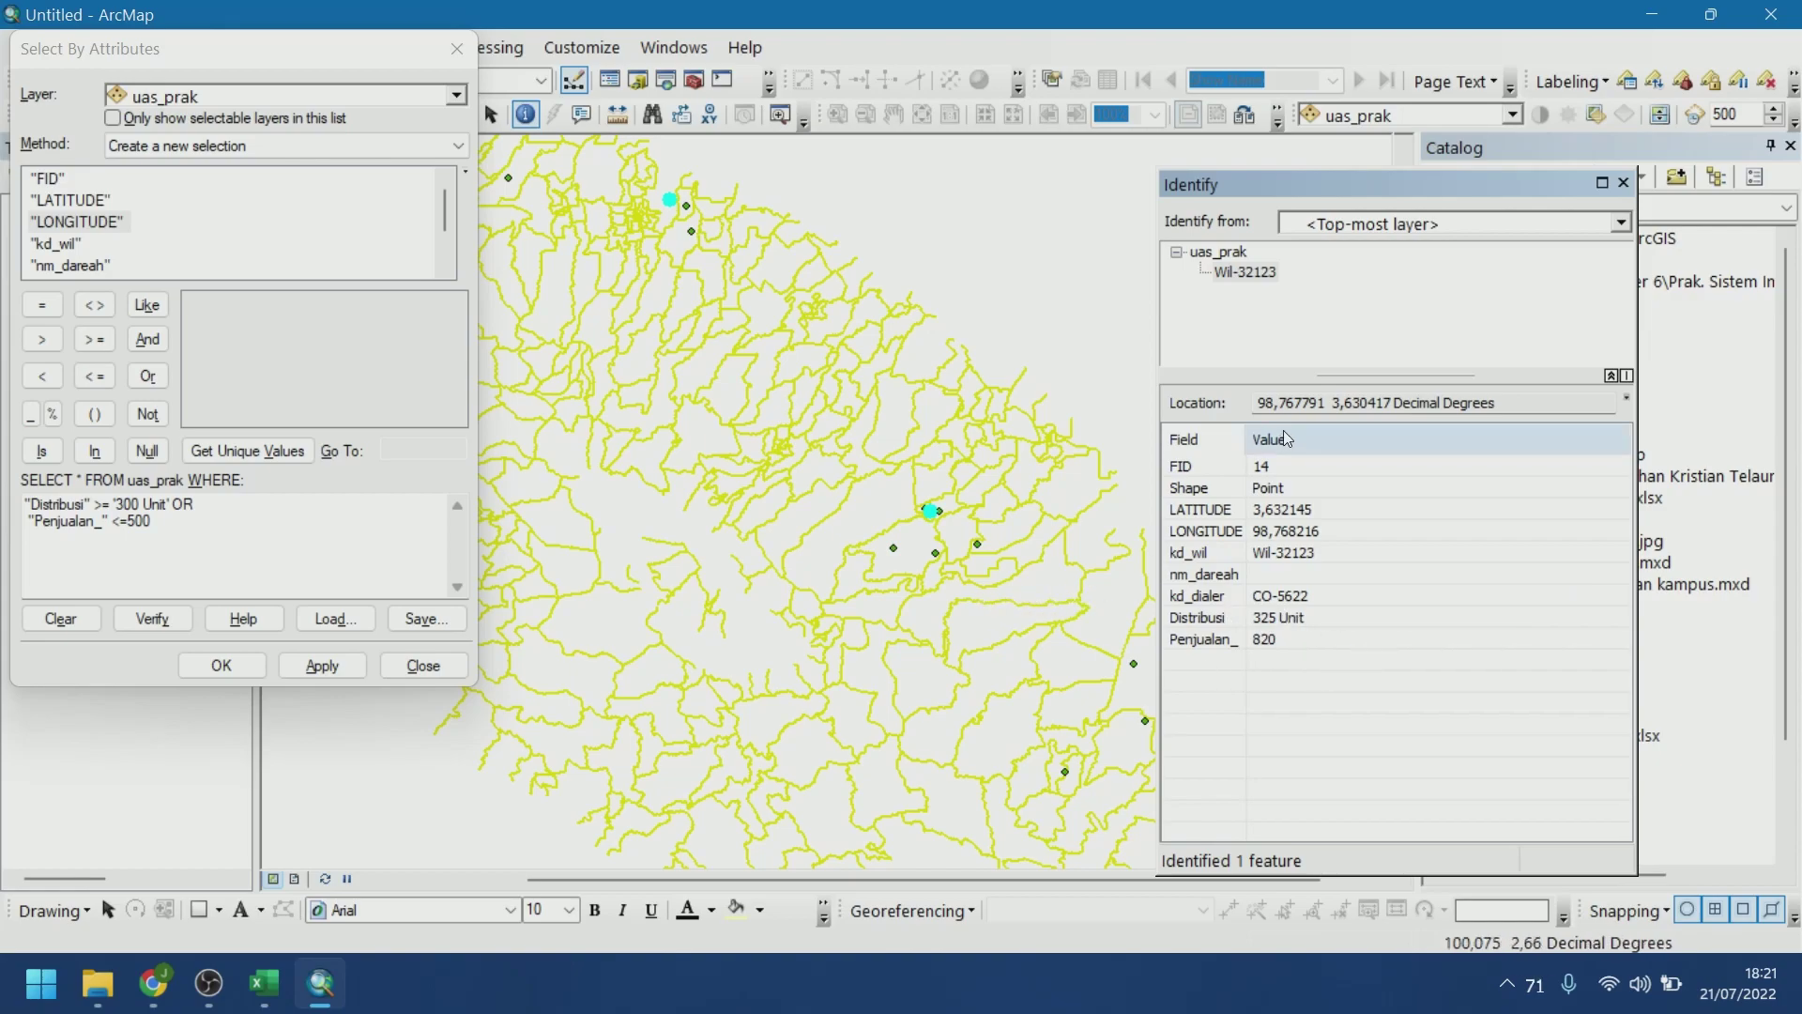
click(1623, 182)
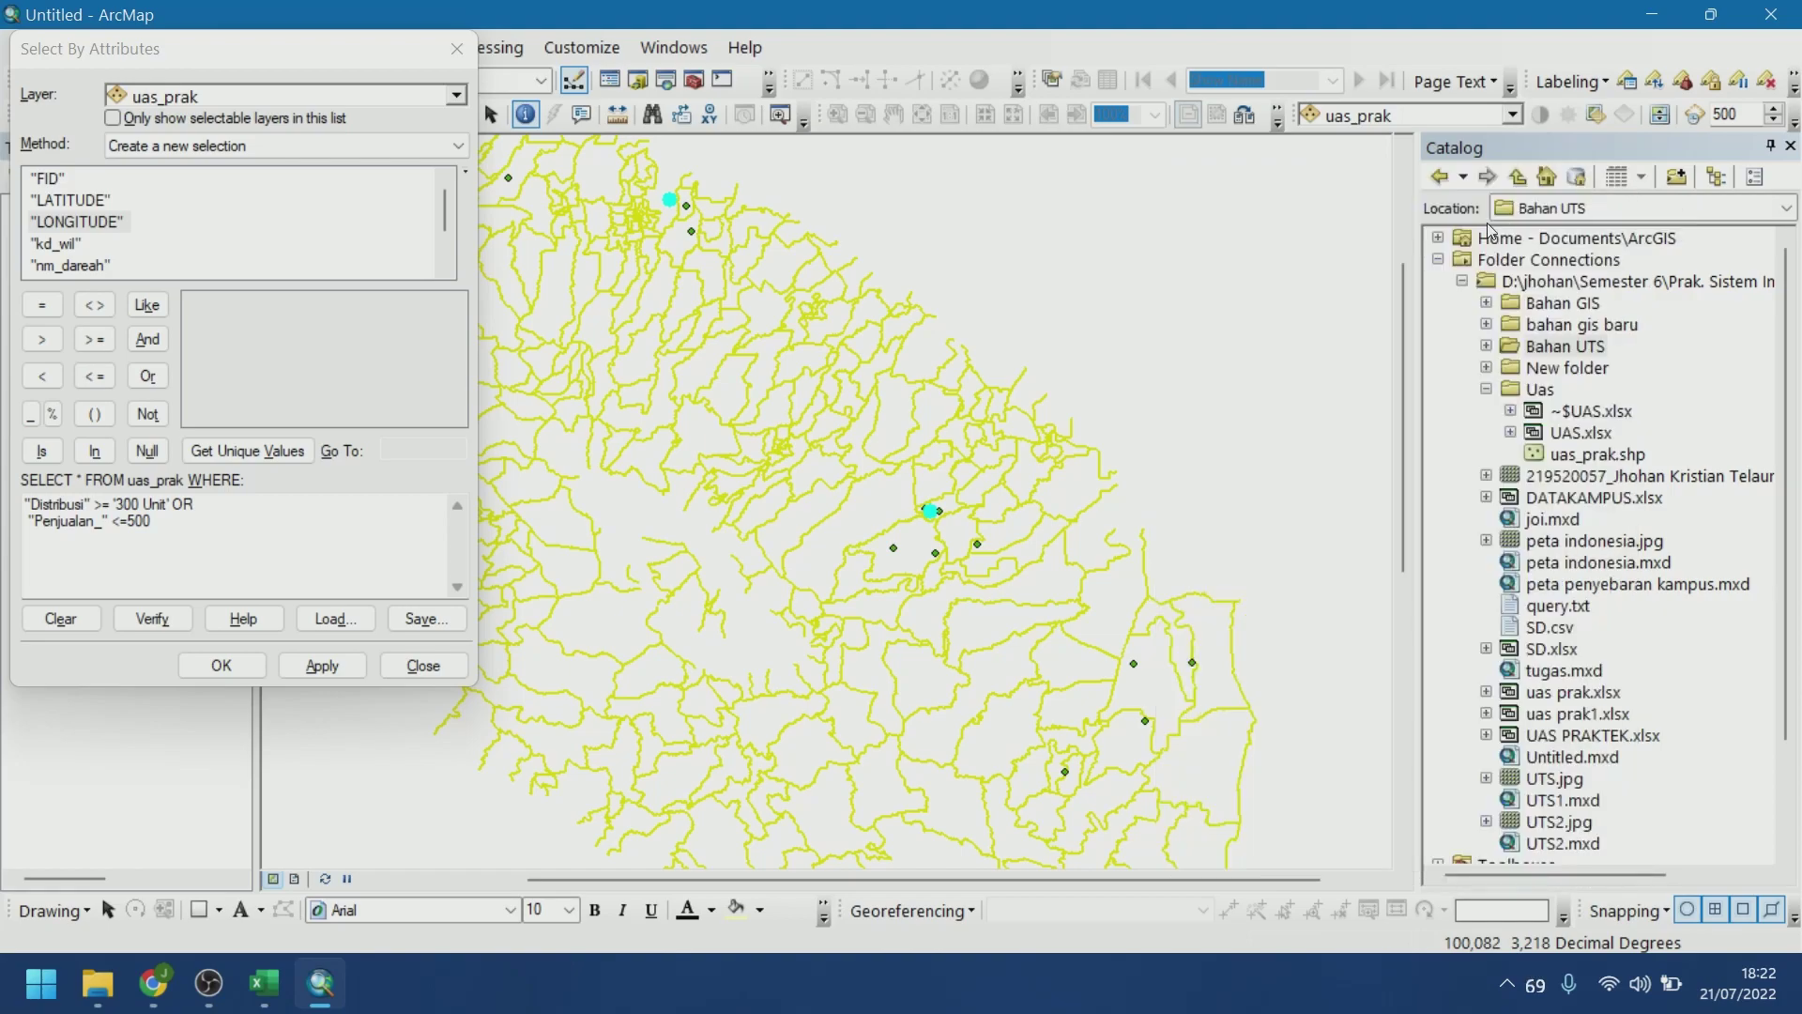